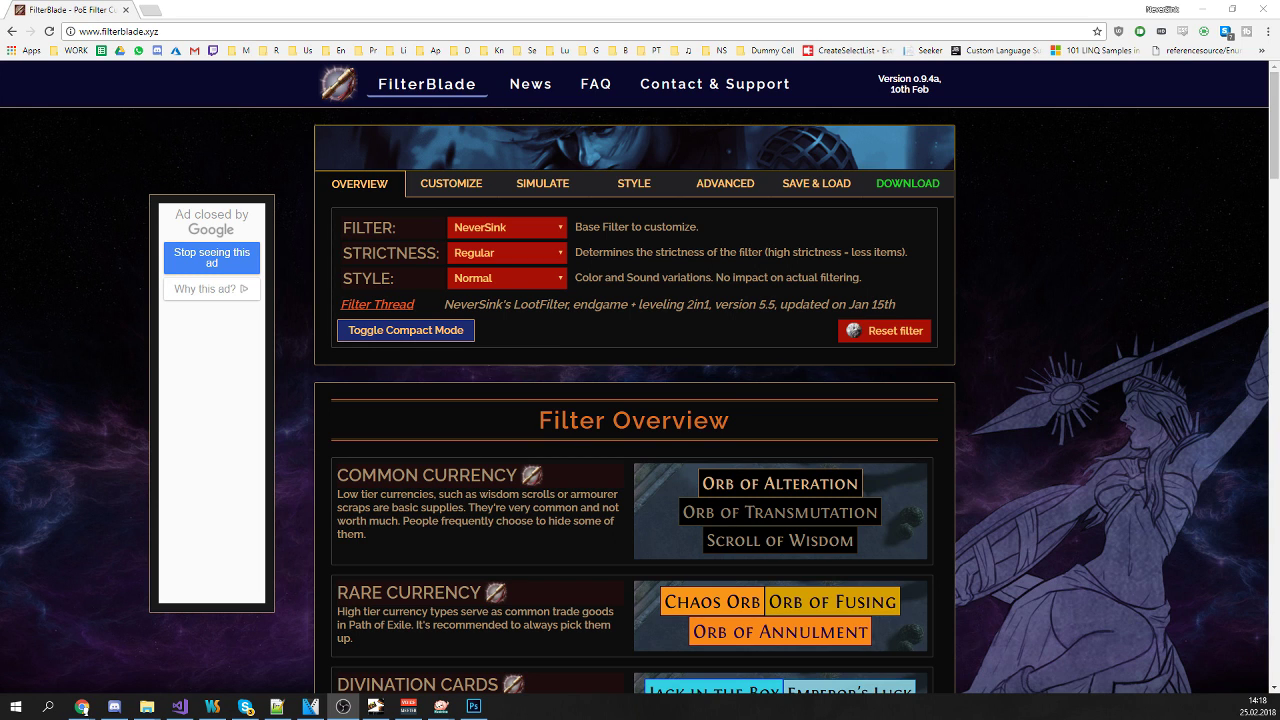
Scroll through the Overview to review the NeverSink filter's Regular strictness and Normal style
scroll(640, 400, "down", 1)
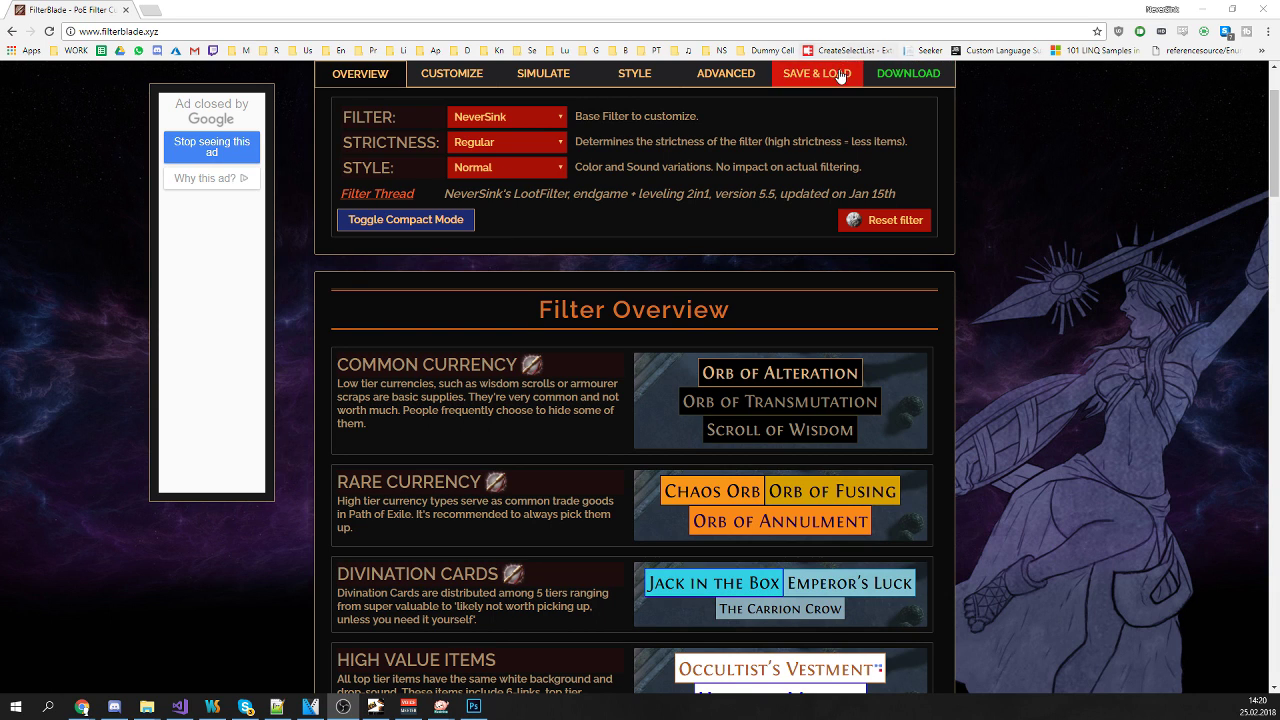
Go to Customize and expand the Leveling (below lvl 65) Item Progression section
left_click(438, 80)
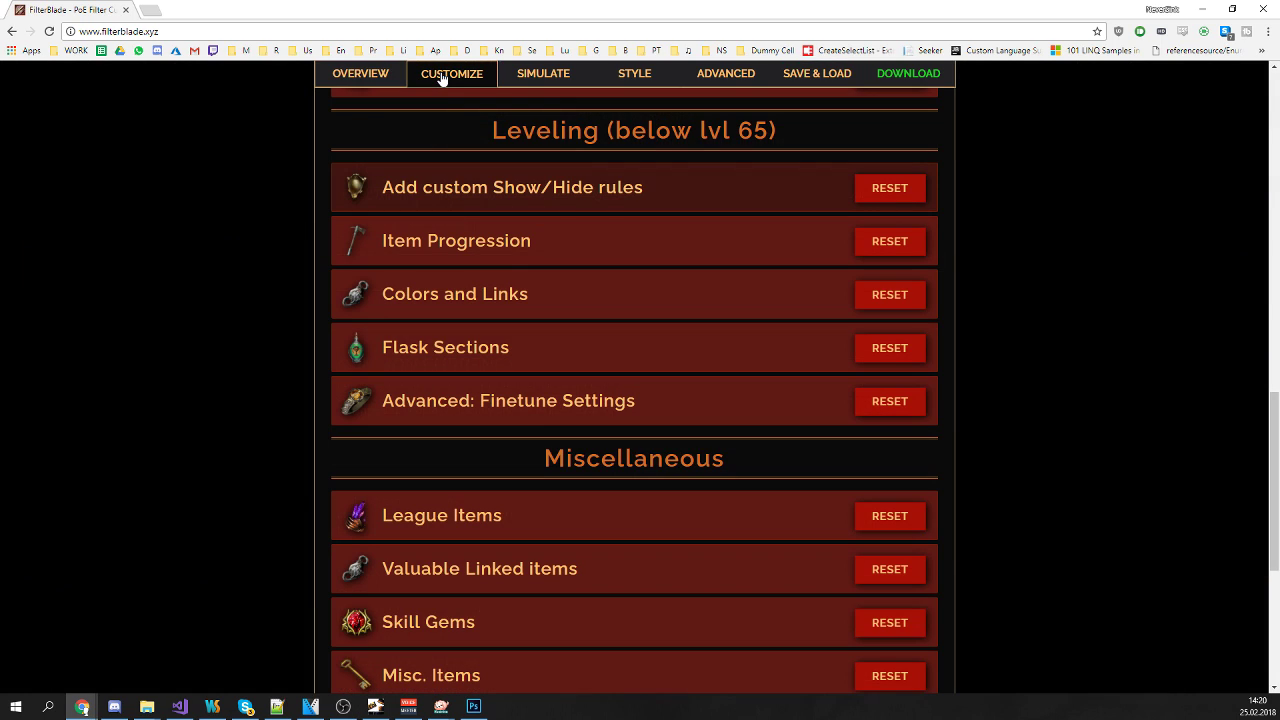
scroll(440, 200, "up", 3)
scroll(440, 200, "up", 2)
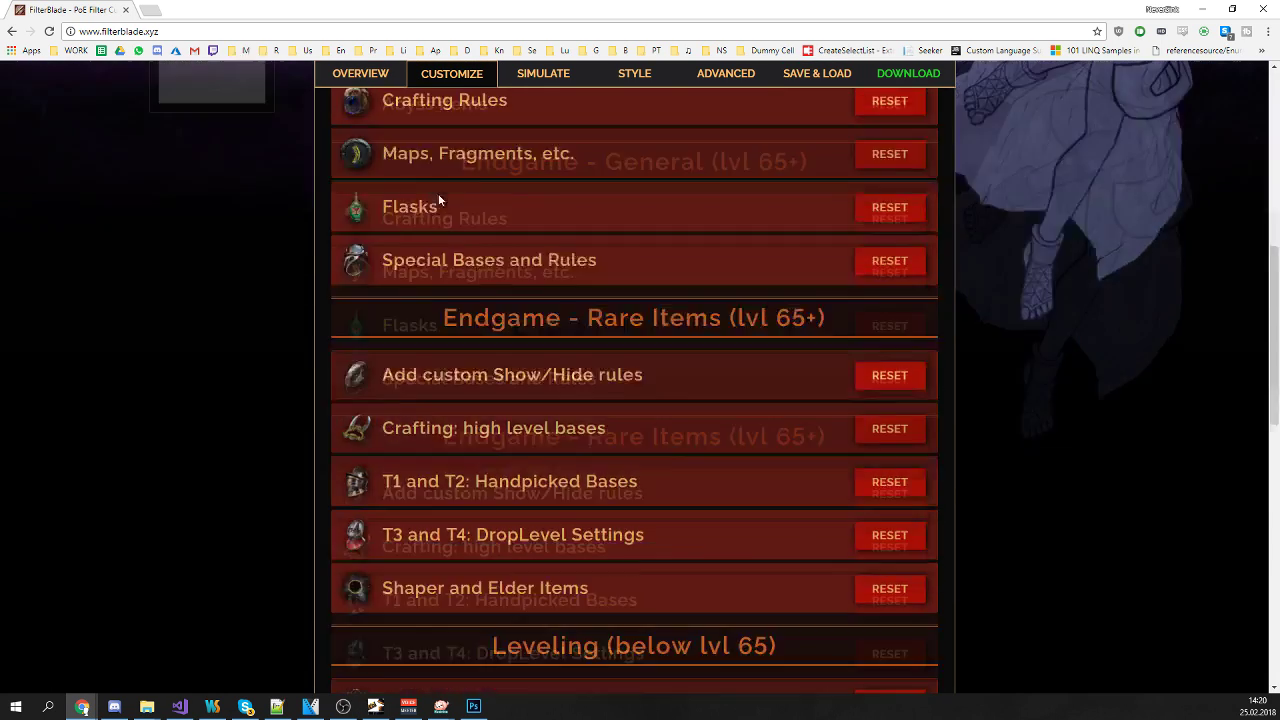
scroll(440, 200, "down", 4)
key("alt+Tab")
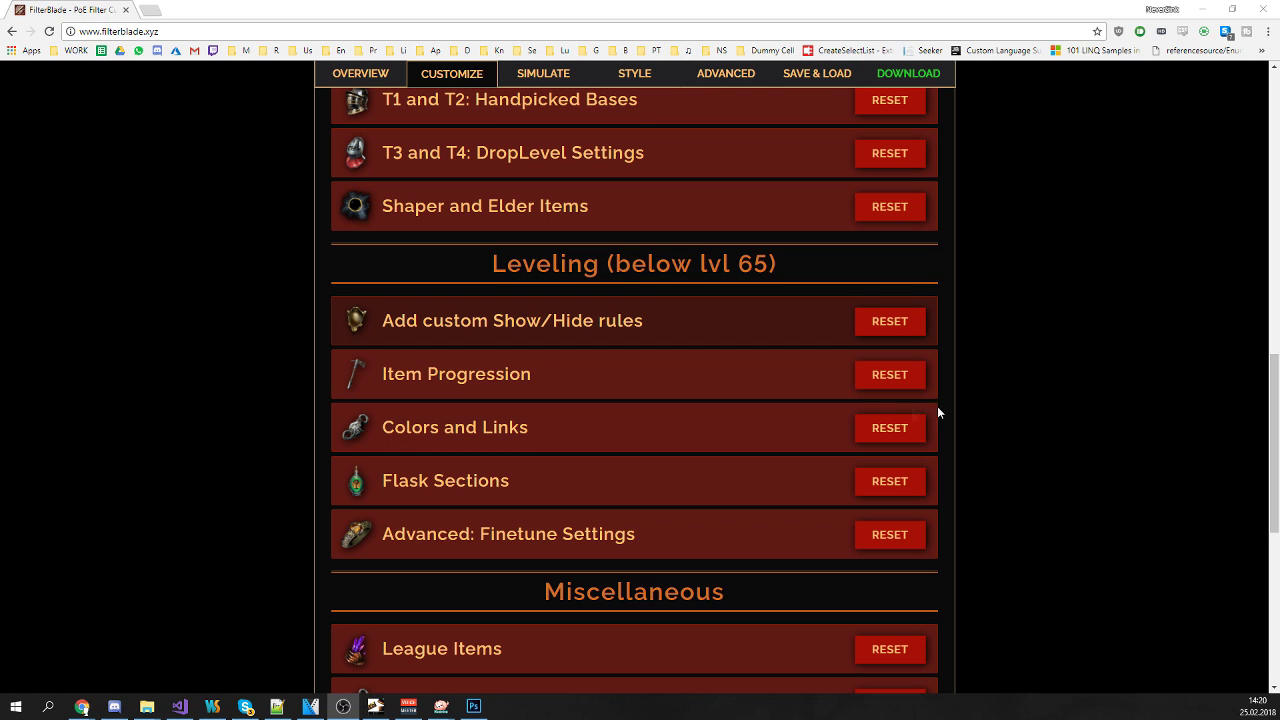
left_click(790, 396)
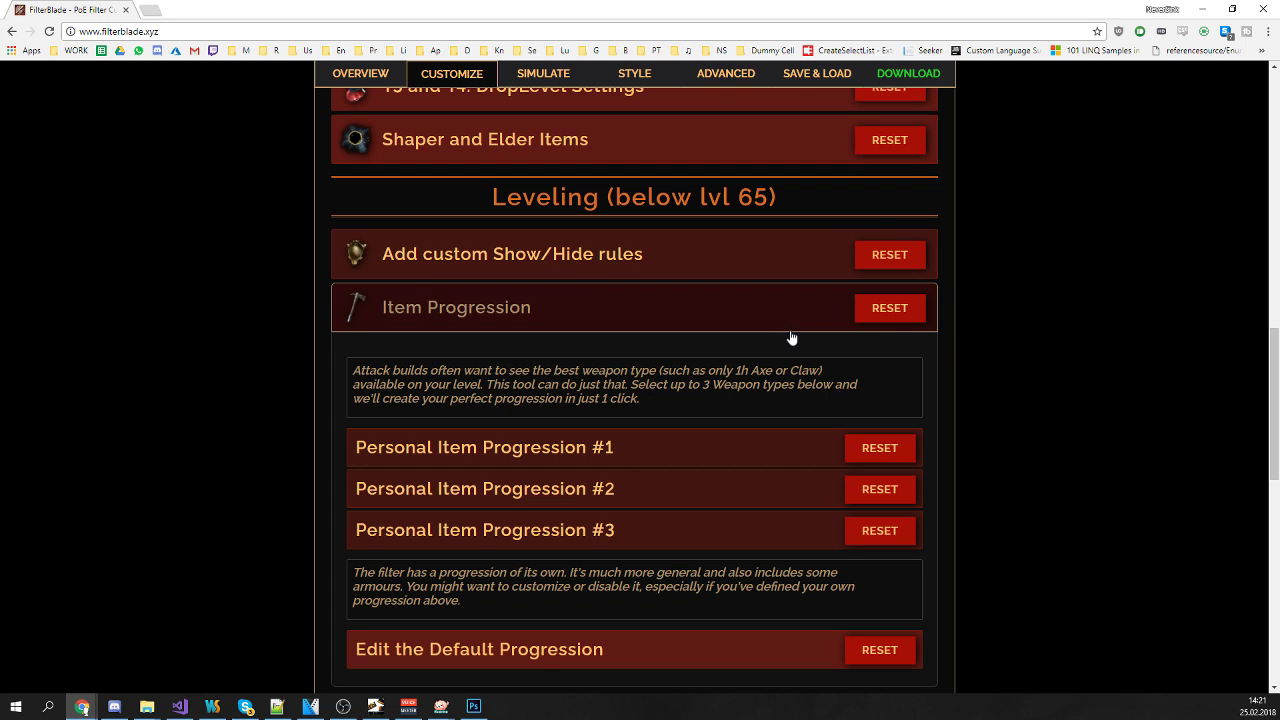
scroll(823, 372, "down", 1)
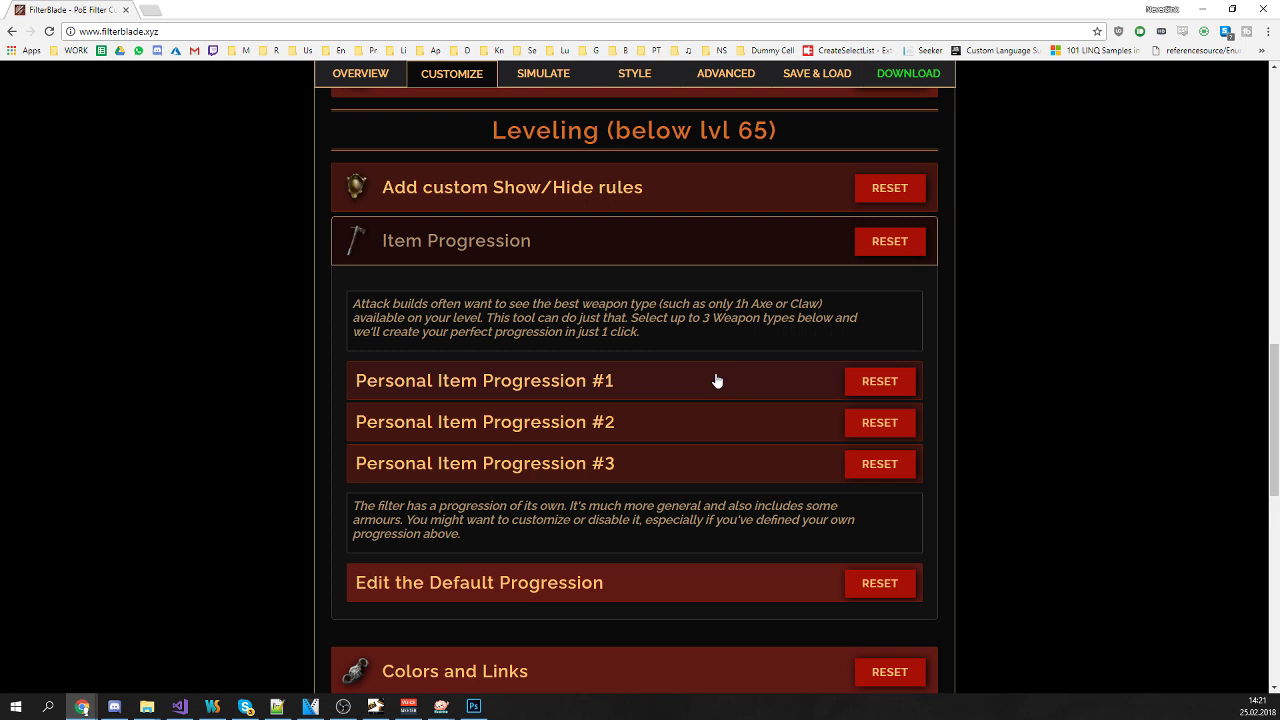
Open Personal Item Progression #1 and set its class to Claws
left_click(657, 249)
left_click(646, 254)
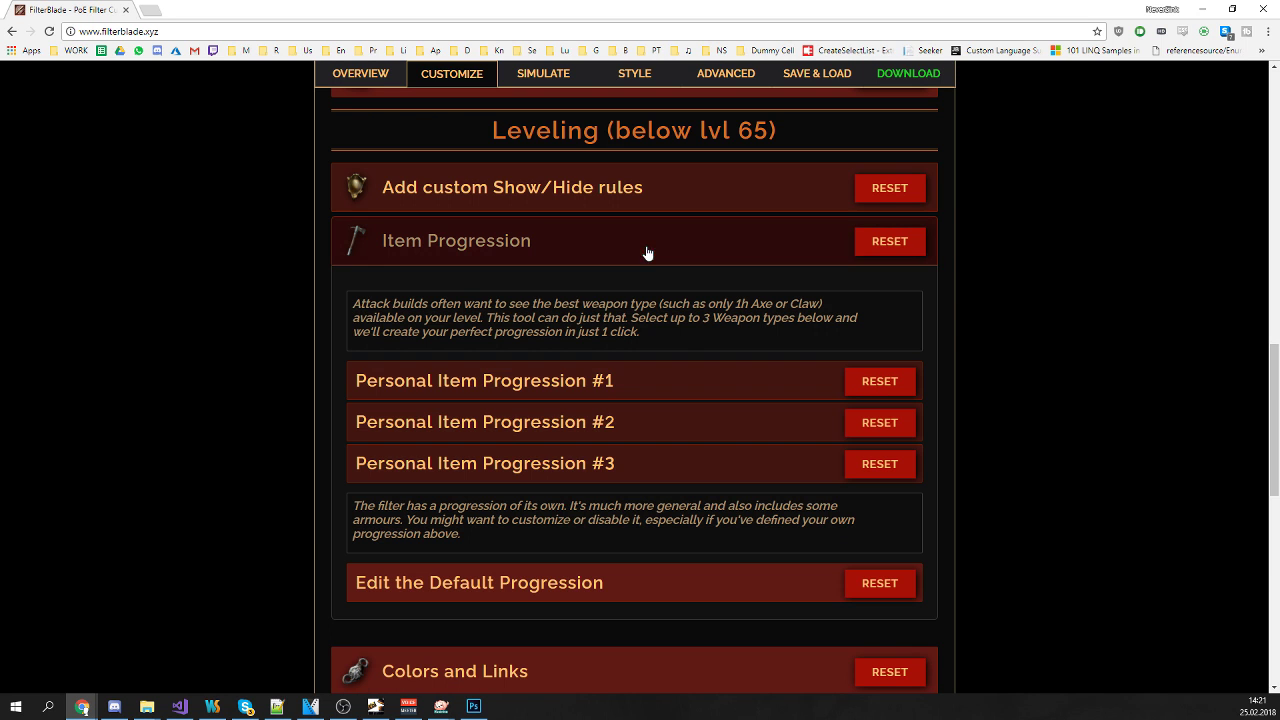
left_click(592, 382)
scroll(595, 386, "down", 4)
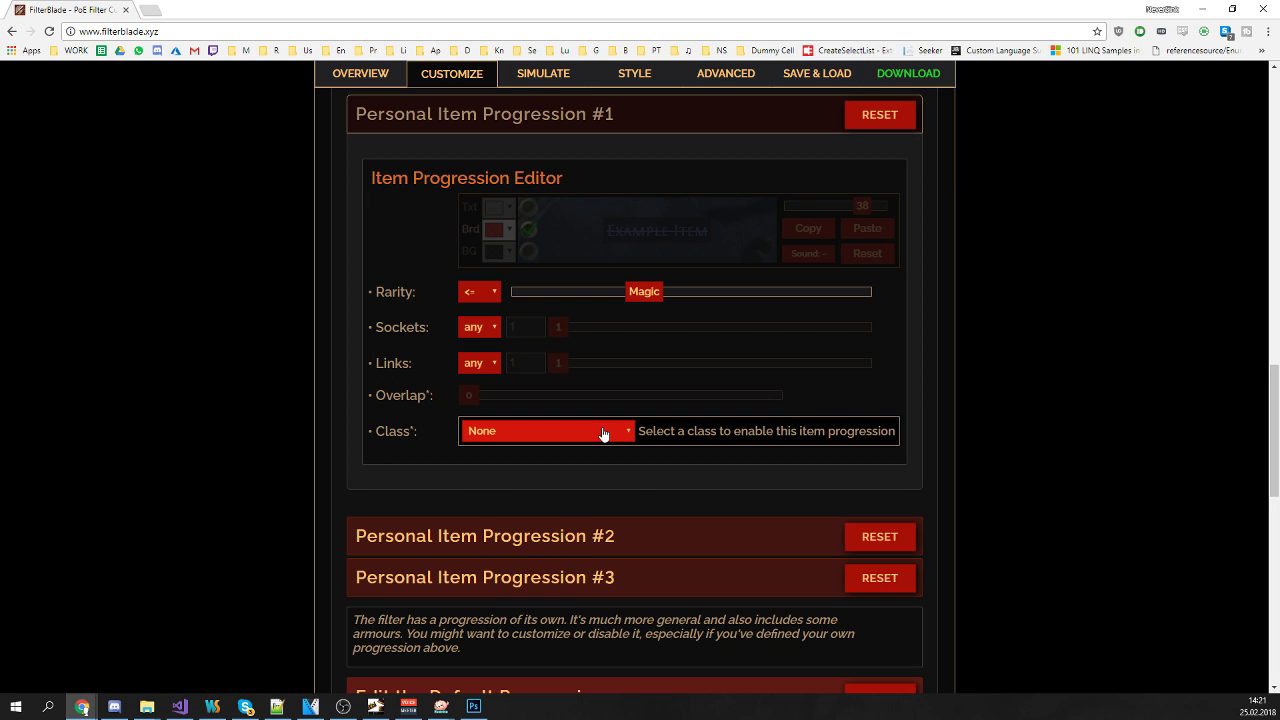
left_click(603, 434)
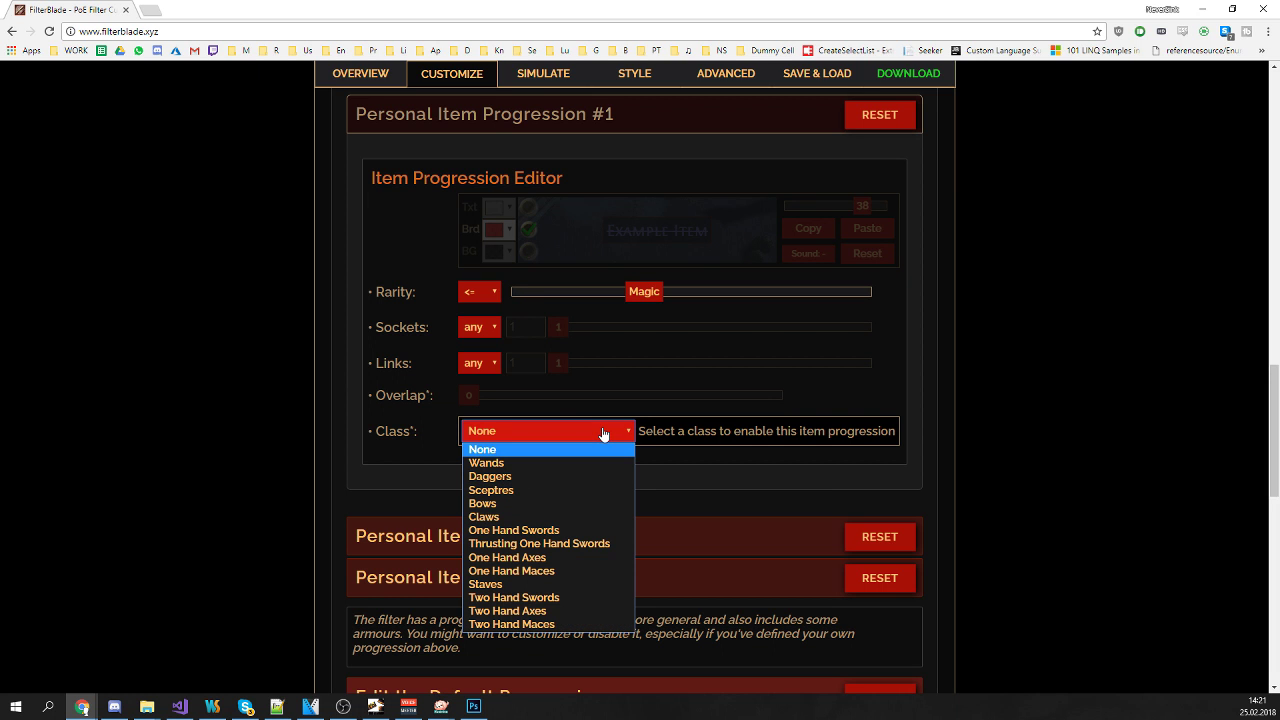
left_click(564, 517)
scroll(915, 364, "down", 3)
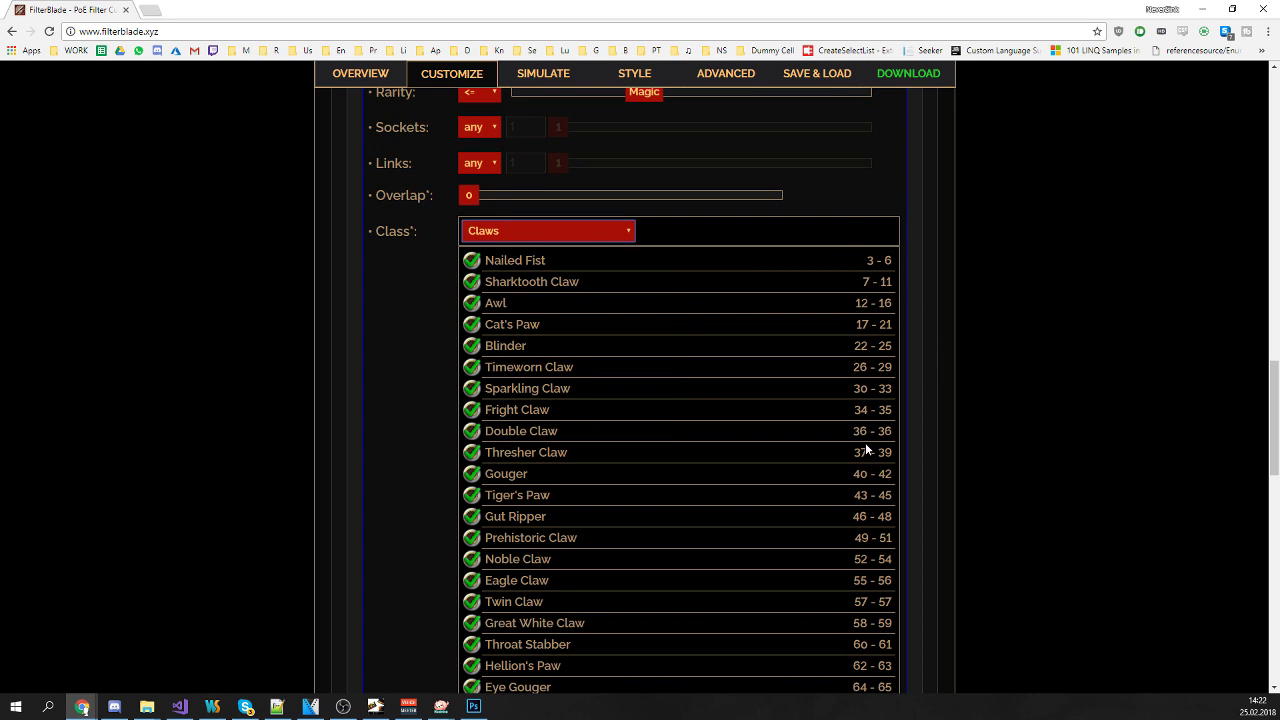
scroll(985, 406, "up", 3)
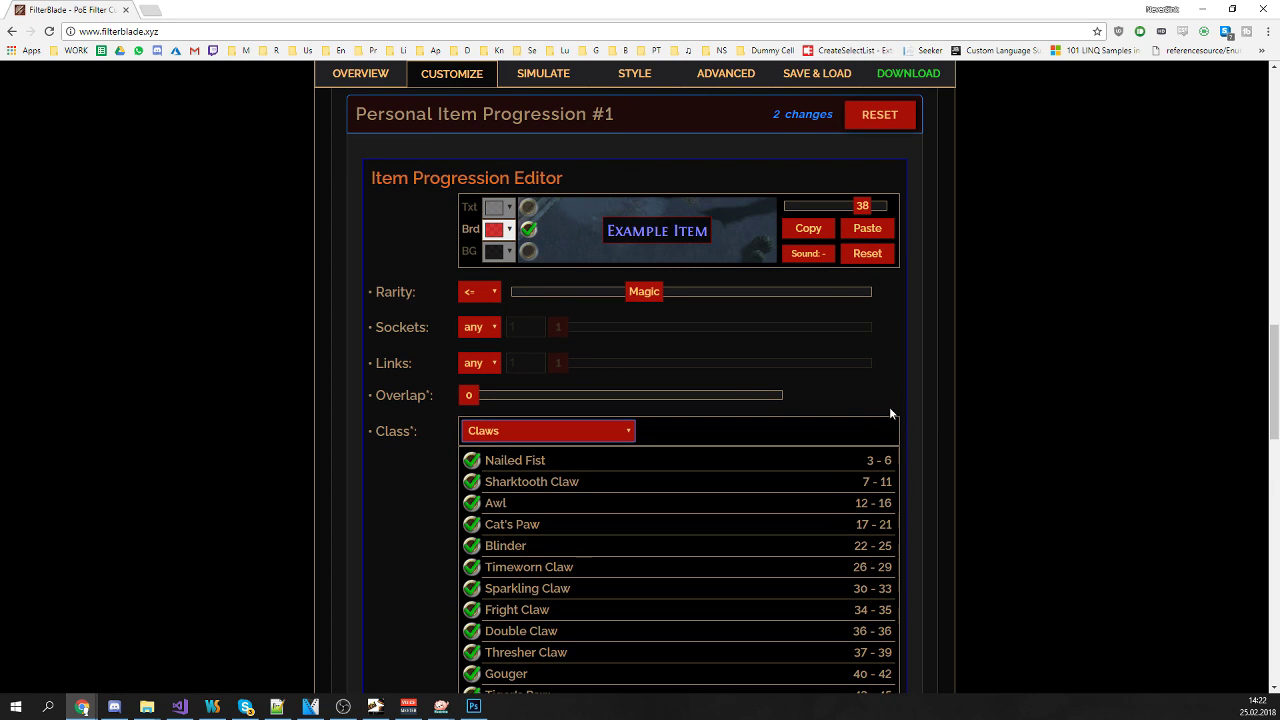
Widen the claw level overlap and make the rarity match exactly Normal
left_click_drag(466, 398, 431, 398)
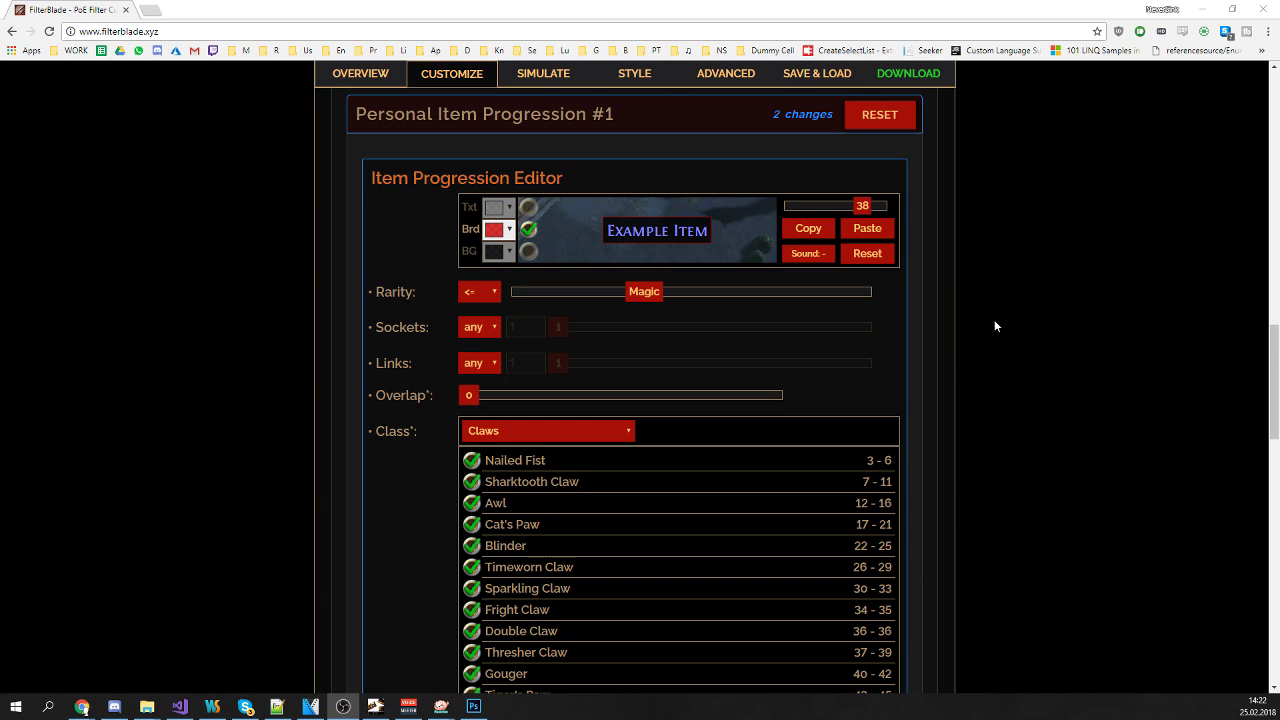
left_click(490, 292)
left_click(481, 379)
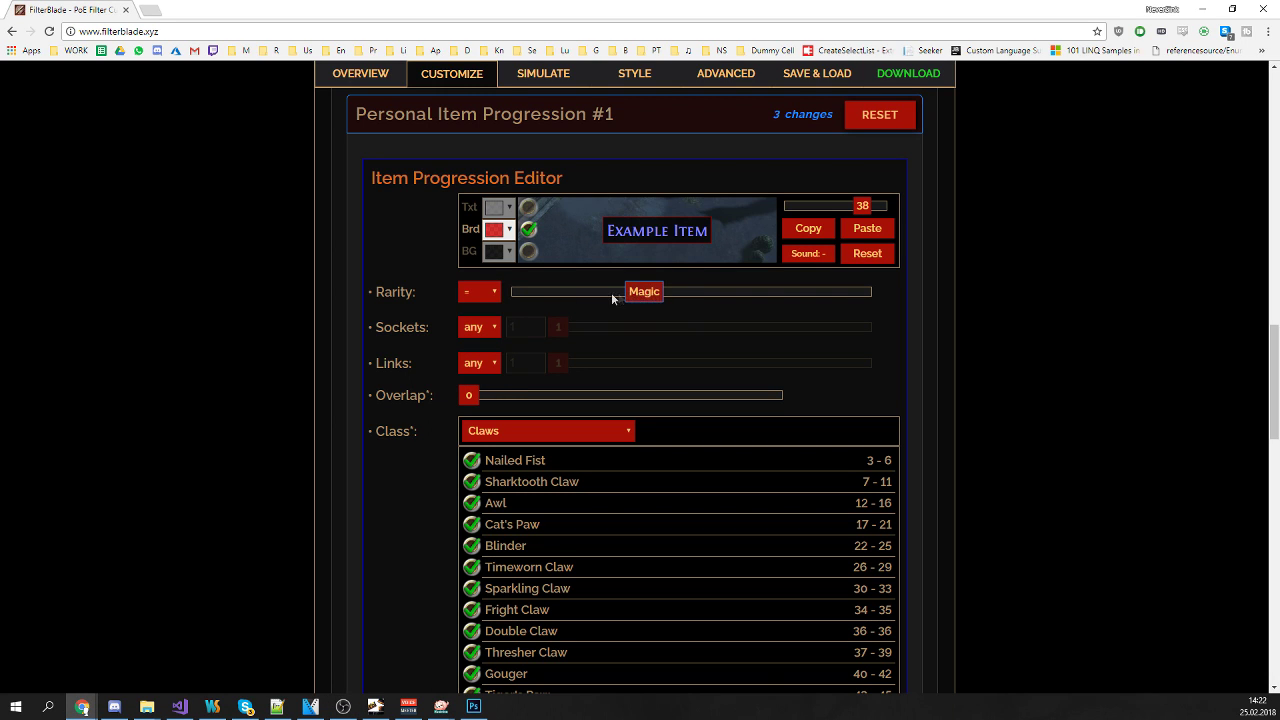
left_click(557, 296)
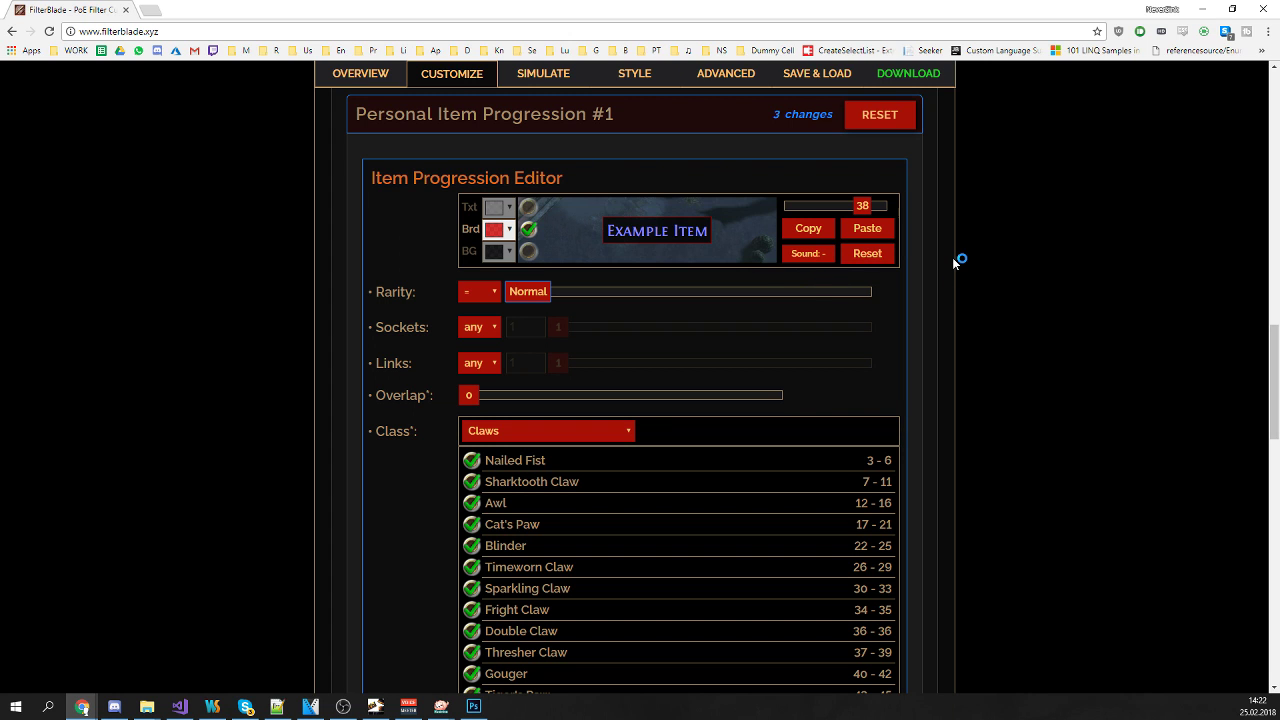
left_click(726, 129)
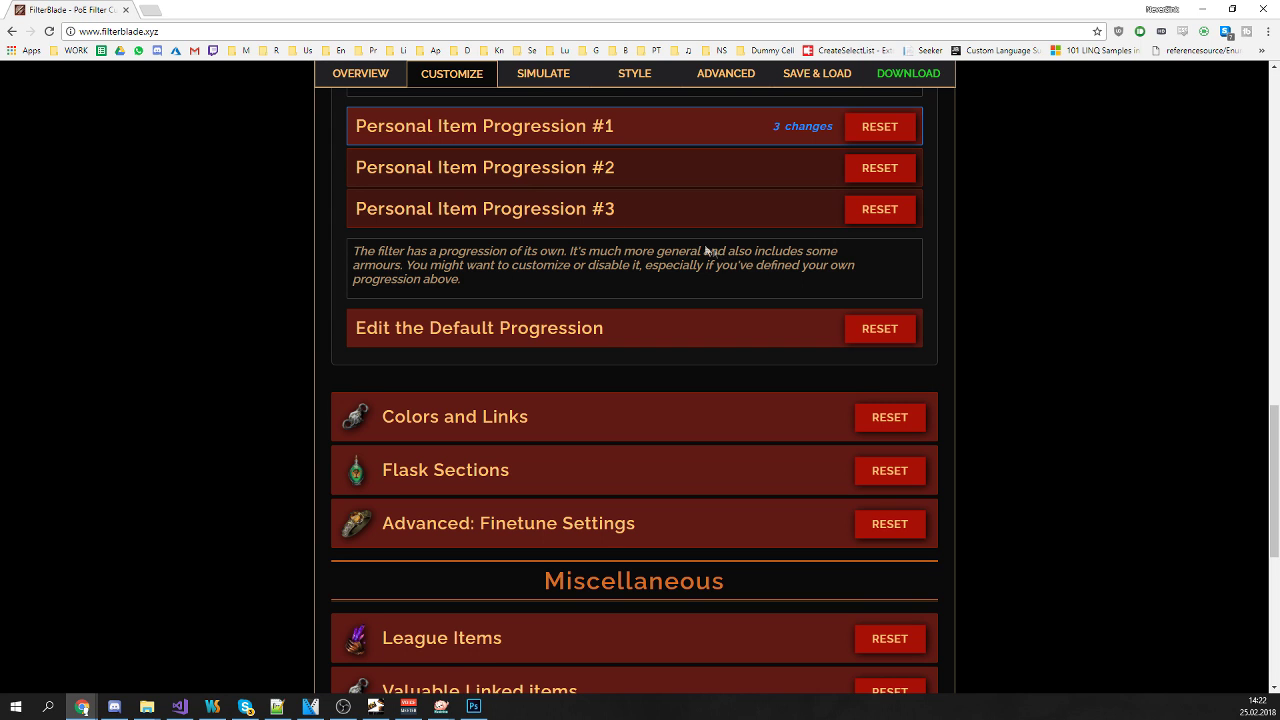
left_click(548, 80)
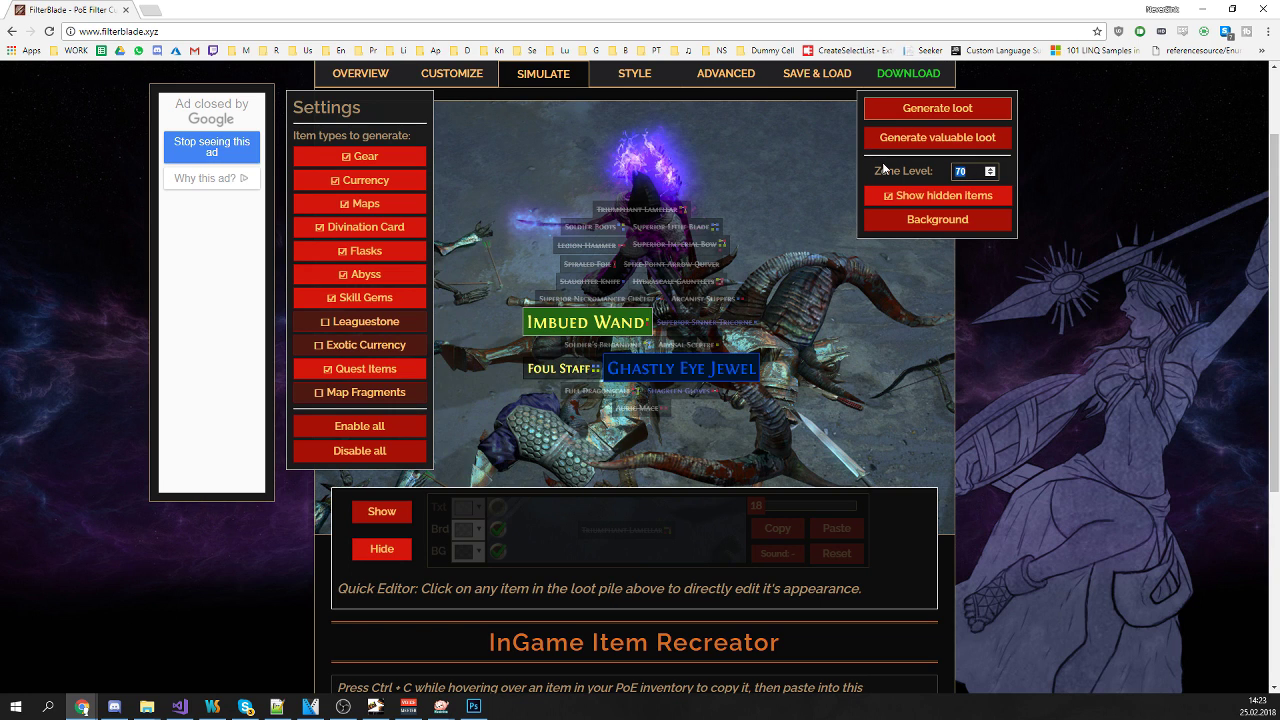
Generate a simulated loot pile at zone level 40
type("40")
left_click(932, 109)
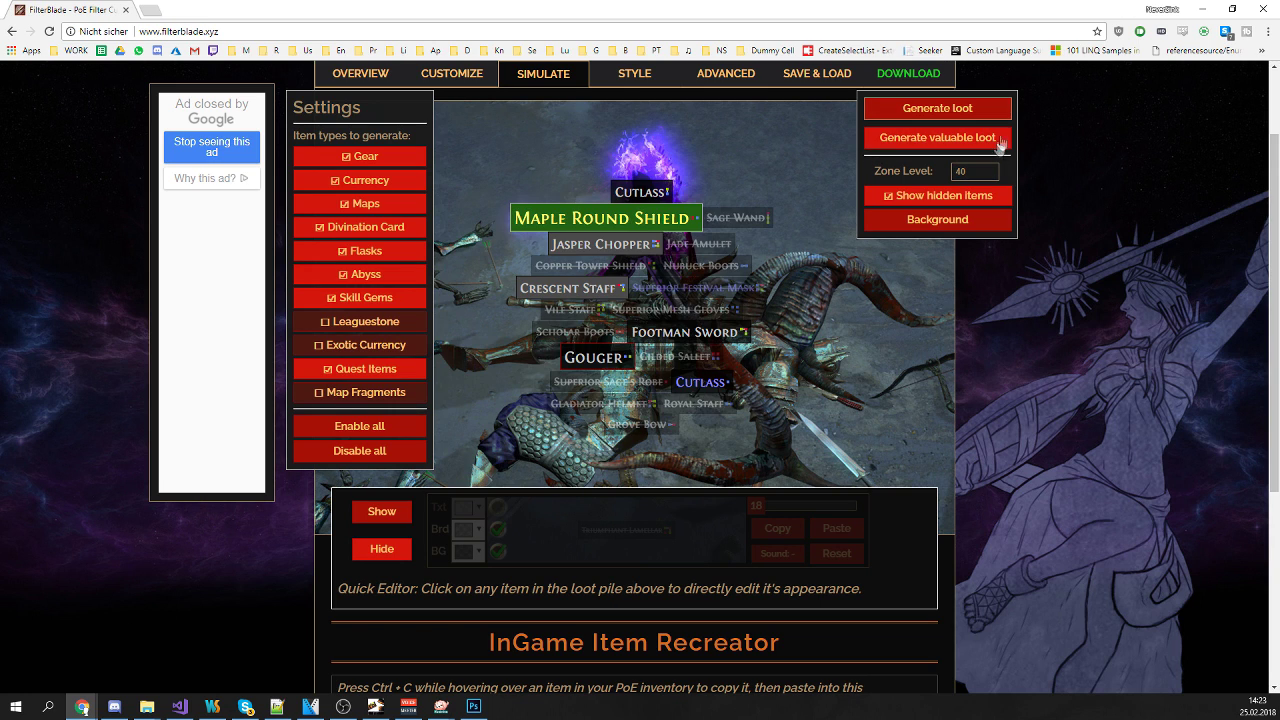
mouse_move(579, 362)
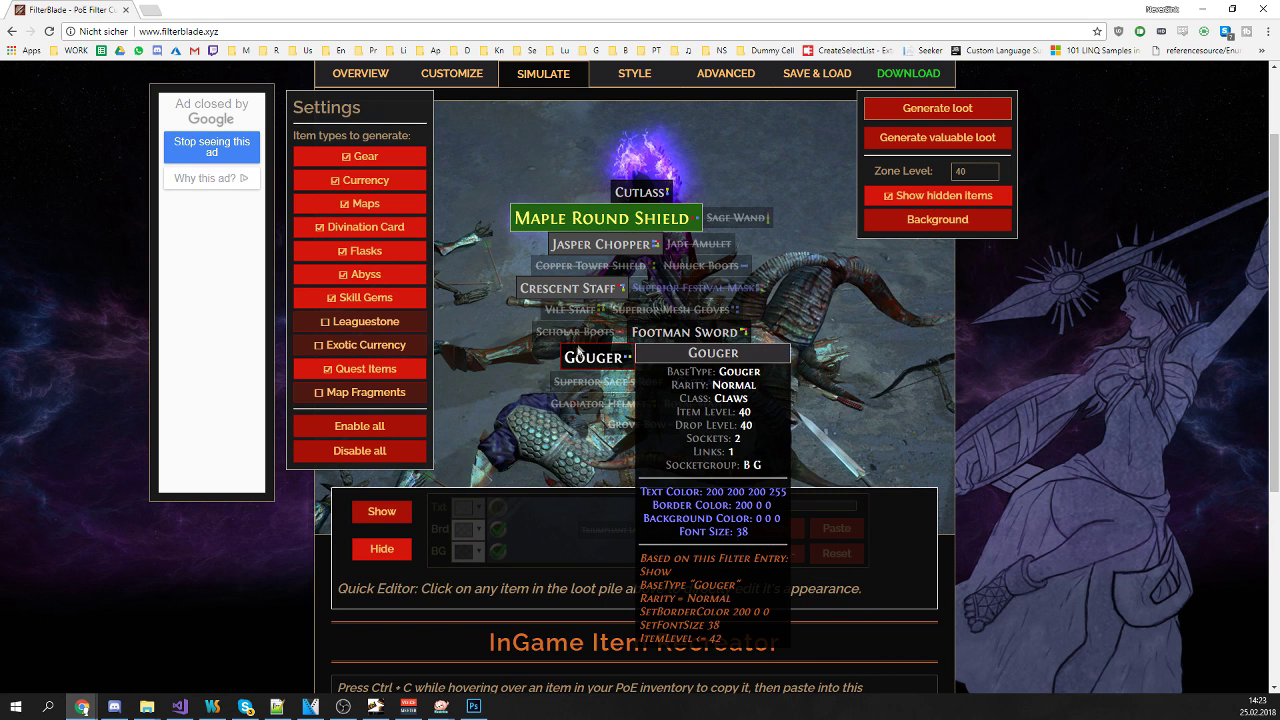
Raise Progression #1's font size to 42 and set its border colour to bright red
left_click(451, 73)
left_click(470, 130)
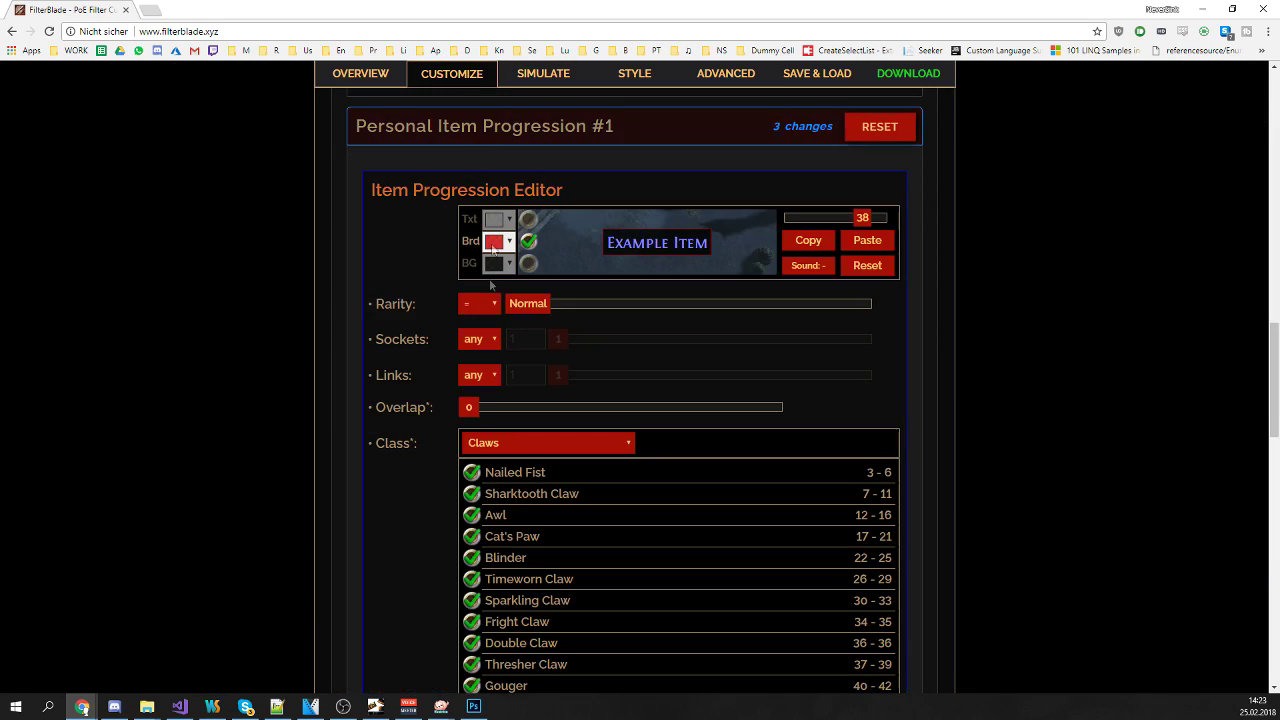
mouse_move(863, 218)
left_mouse_down()
mouse_move(891, 220)
mouse_move(876, 221)
left_mouse_up()
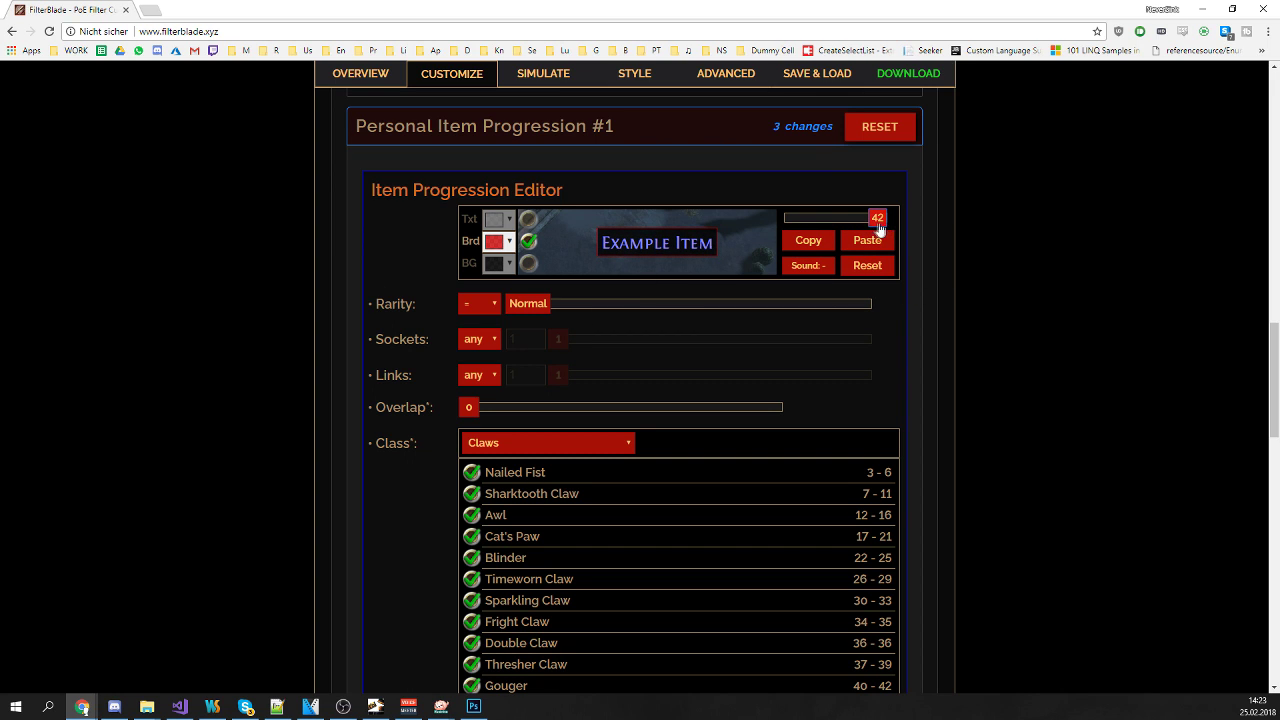
left_click(494, 241)
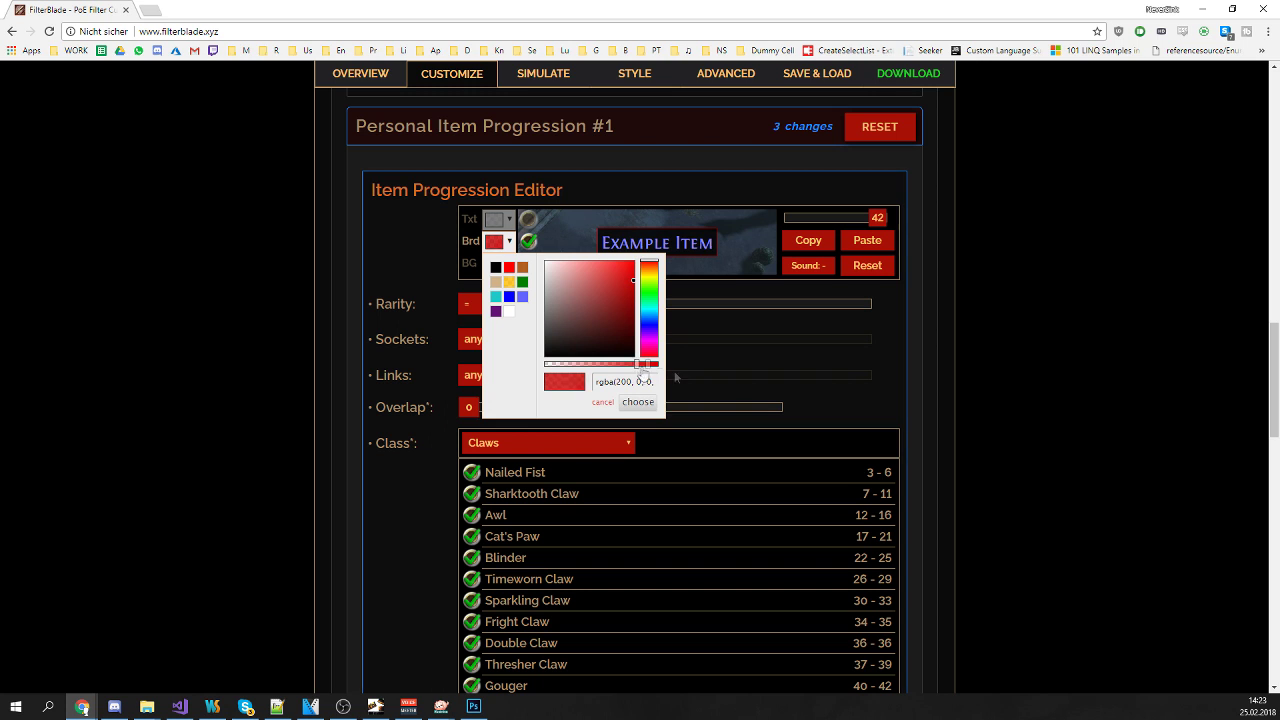
left_click_drag(610, 350, 922, 188)
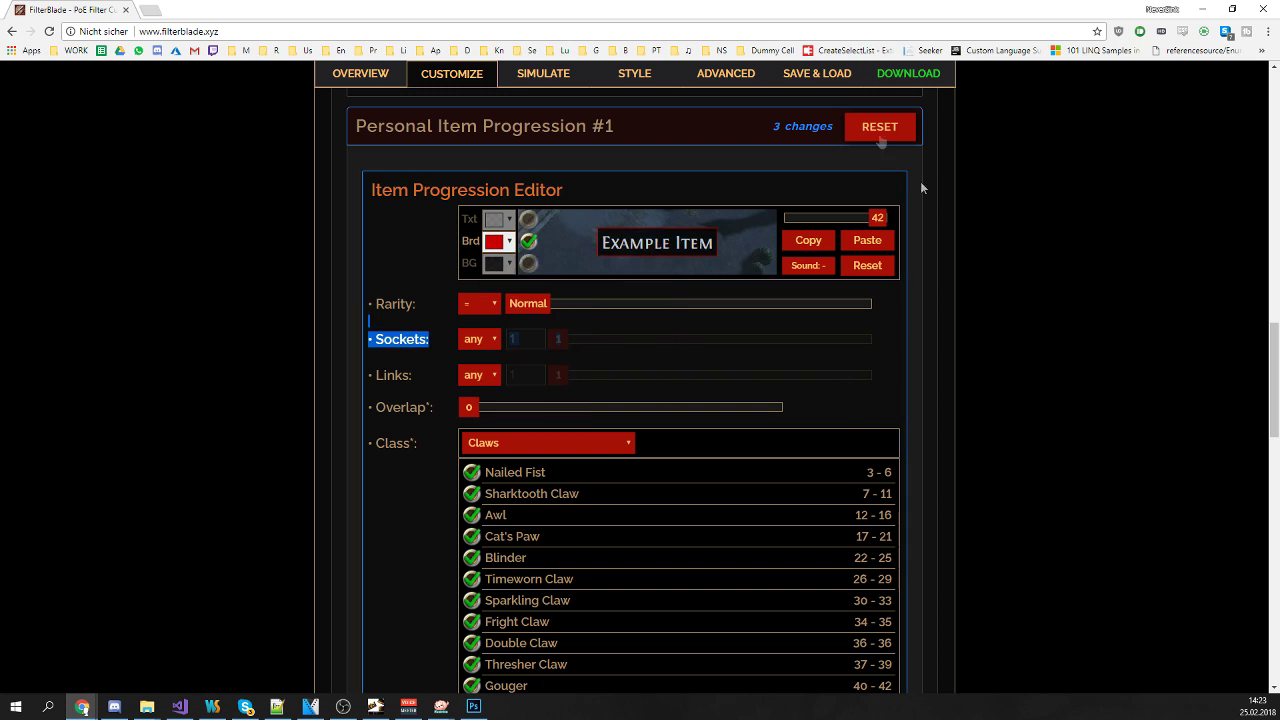
Preview the restyled items in the simulator, hiding and reshowing the hidden loot
left_click(522, 80)
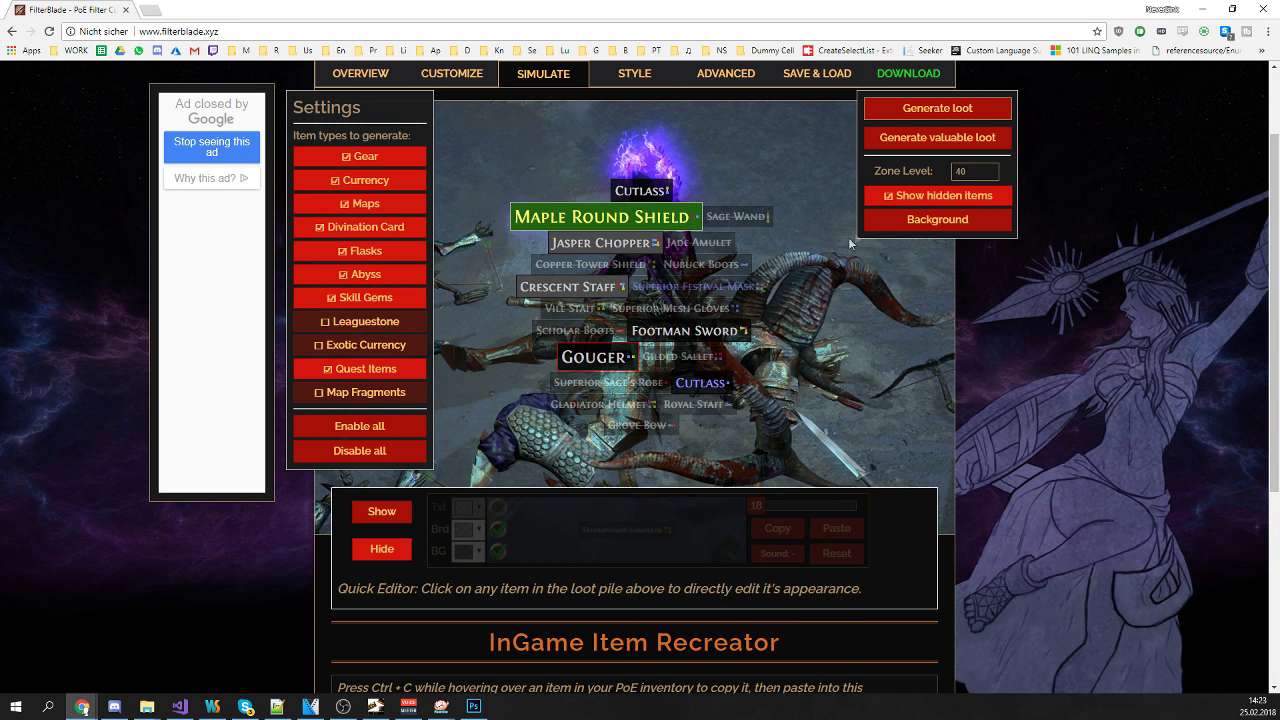
left_click(910, 203)
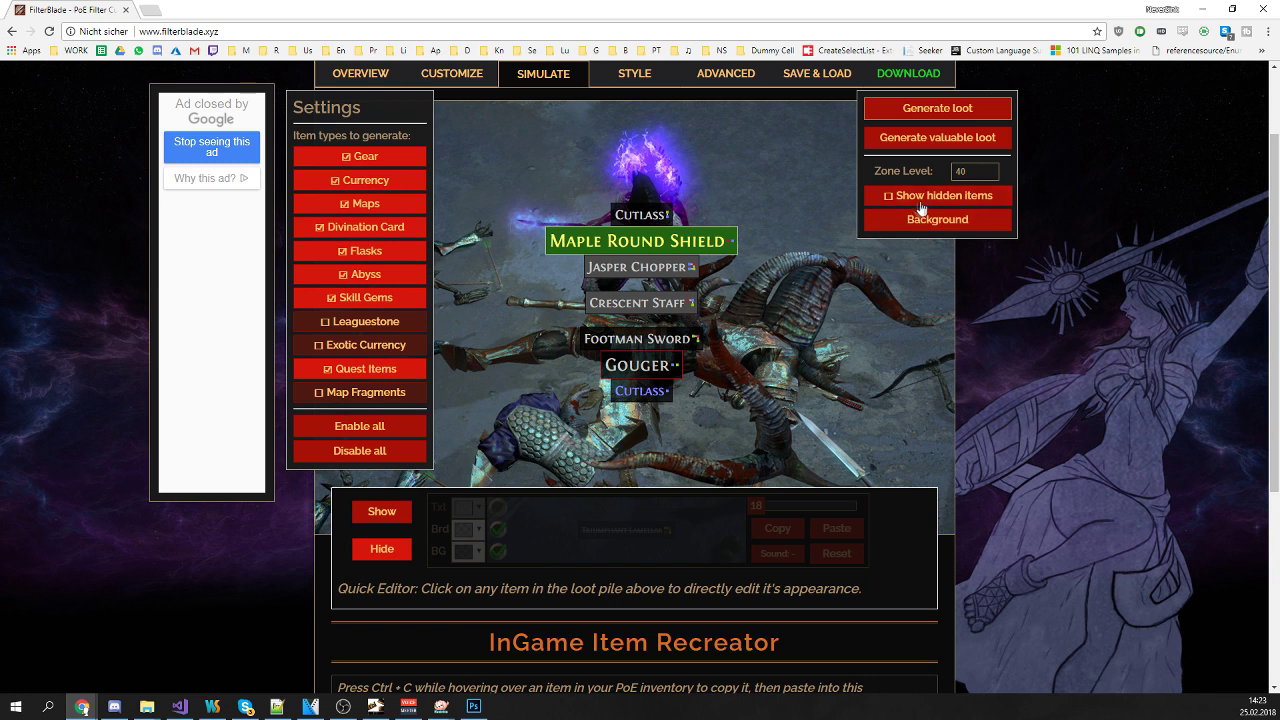
left_click(921, 201)
mouse_move(727, 340)
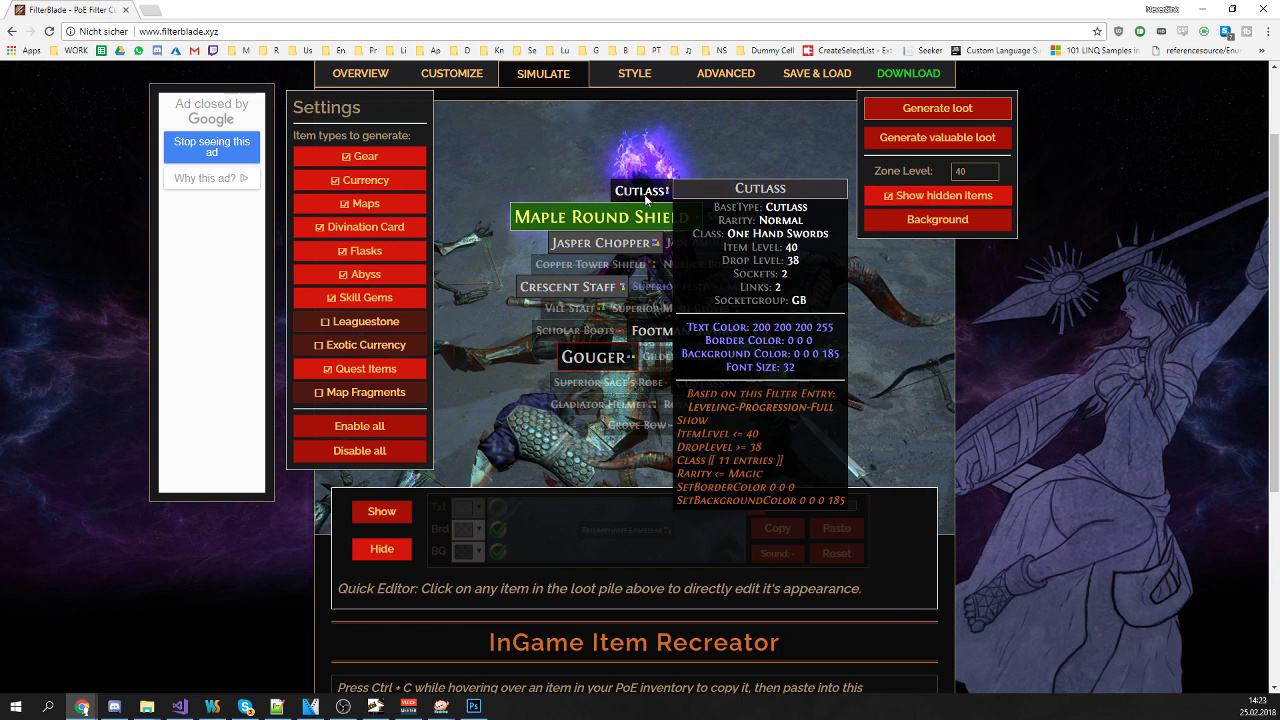
left_click(475, 80)
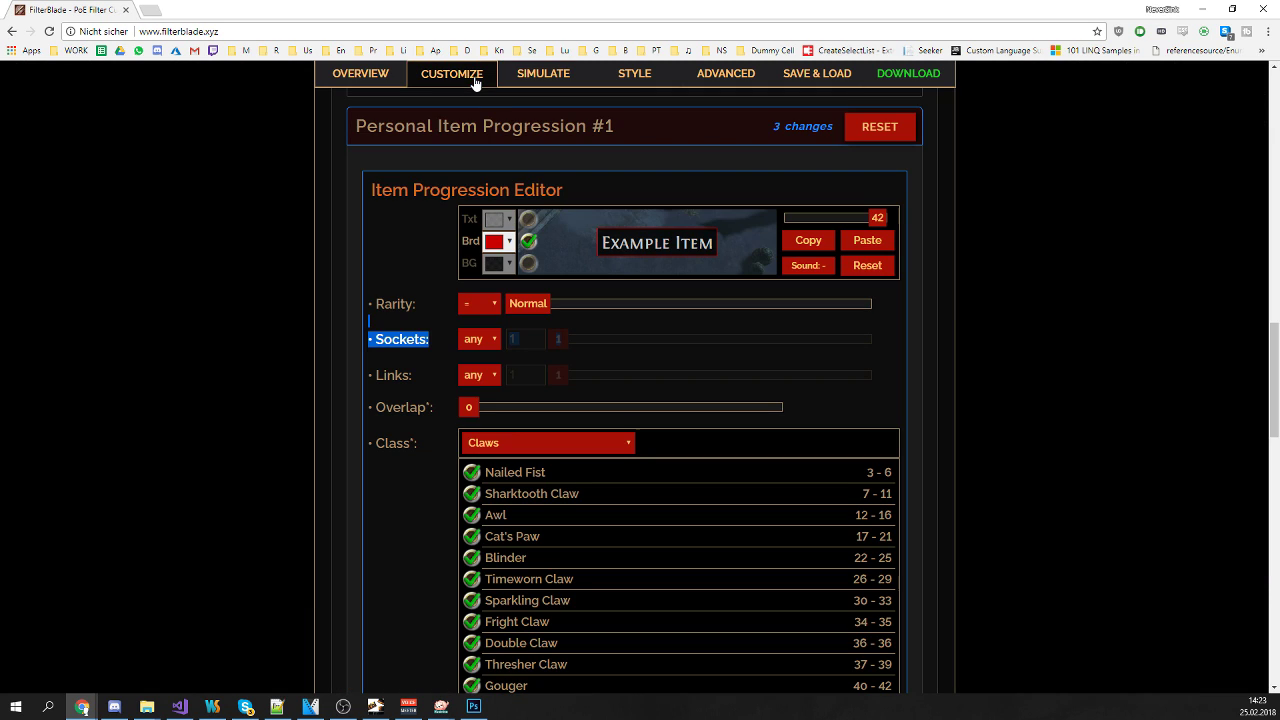
Exclude Wands, Daggers, Sceptres, Staves, Claws, Bows, One and Two Hand weapons, then disable the default progression
left_click(540, 135)
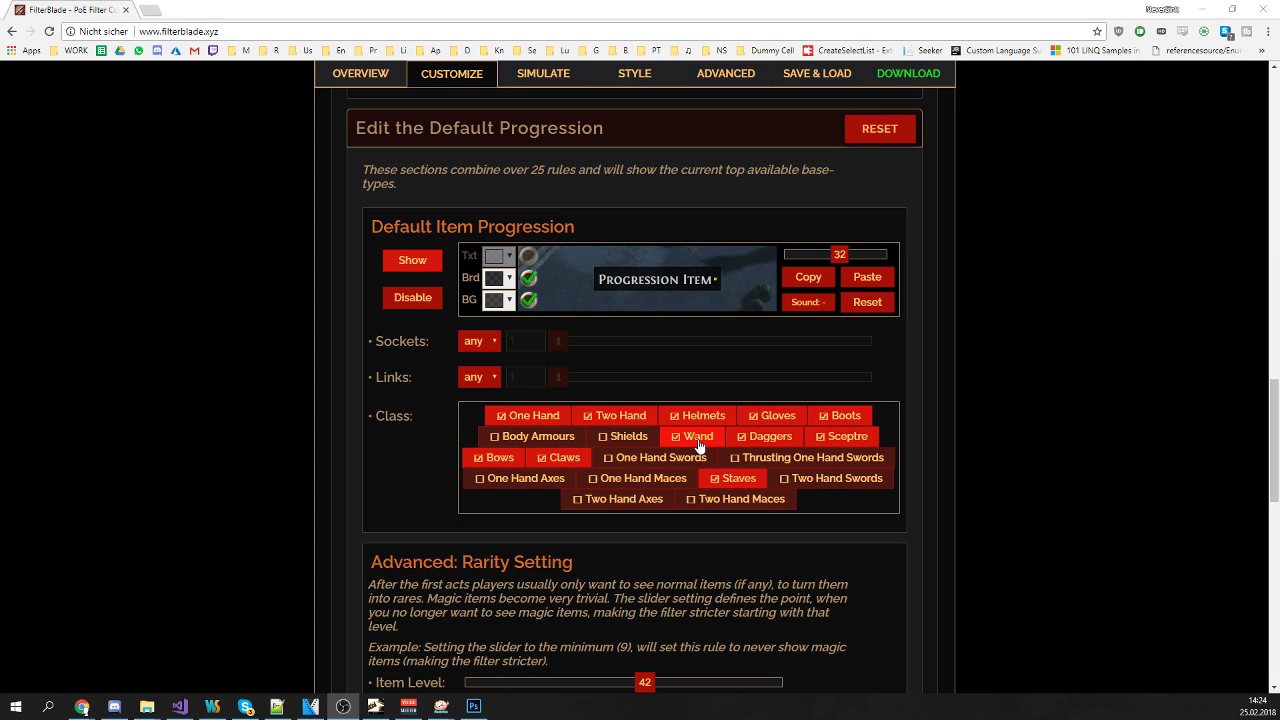
left_click(699, 440)
left_click(767, 437)
left_click(845, 437)
left_click(739, 478)
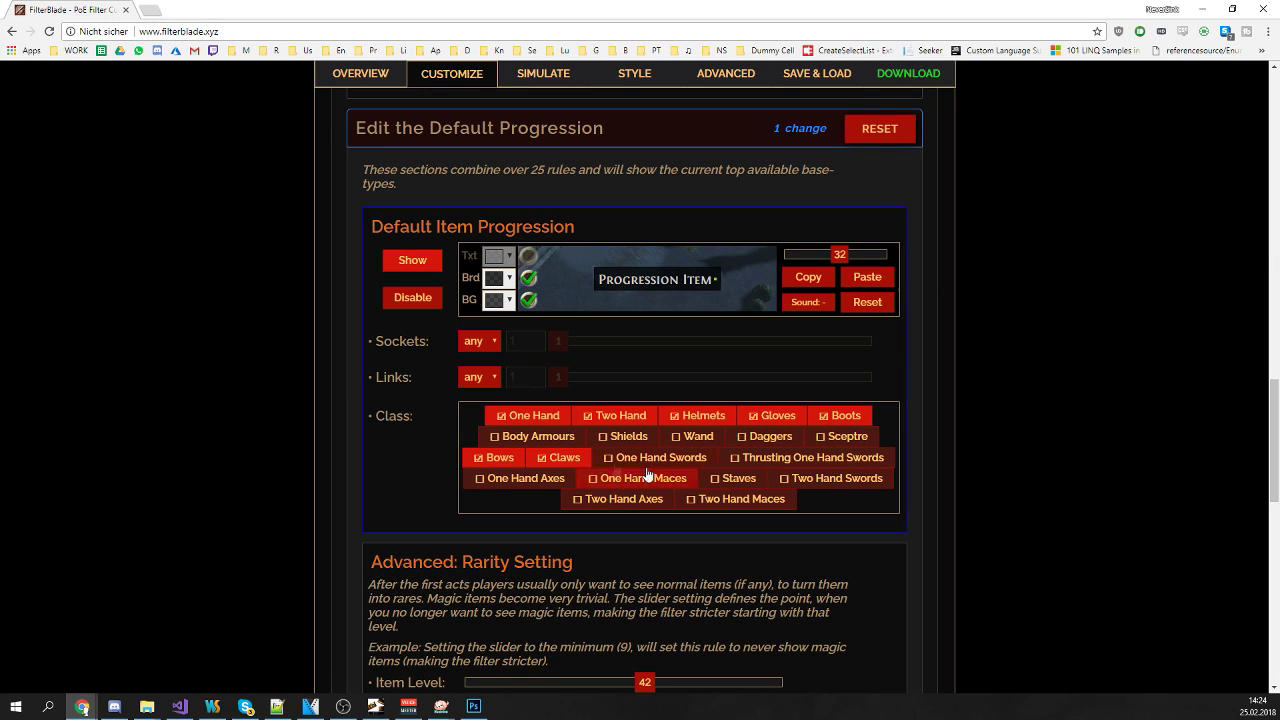
left_click(555, 457)
left_click(497, 457)
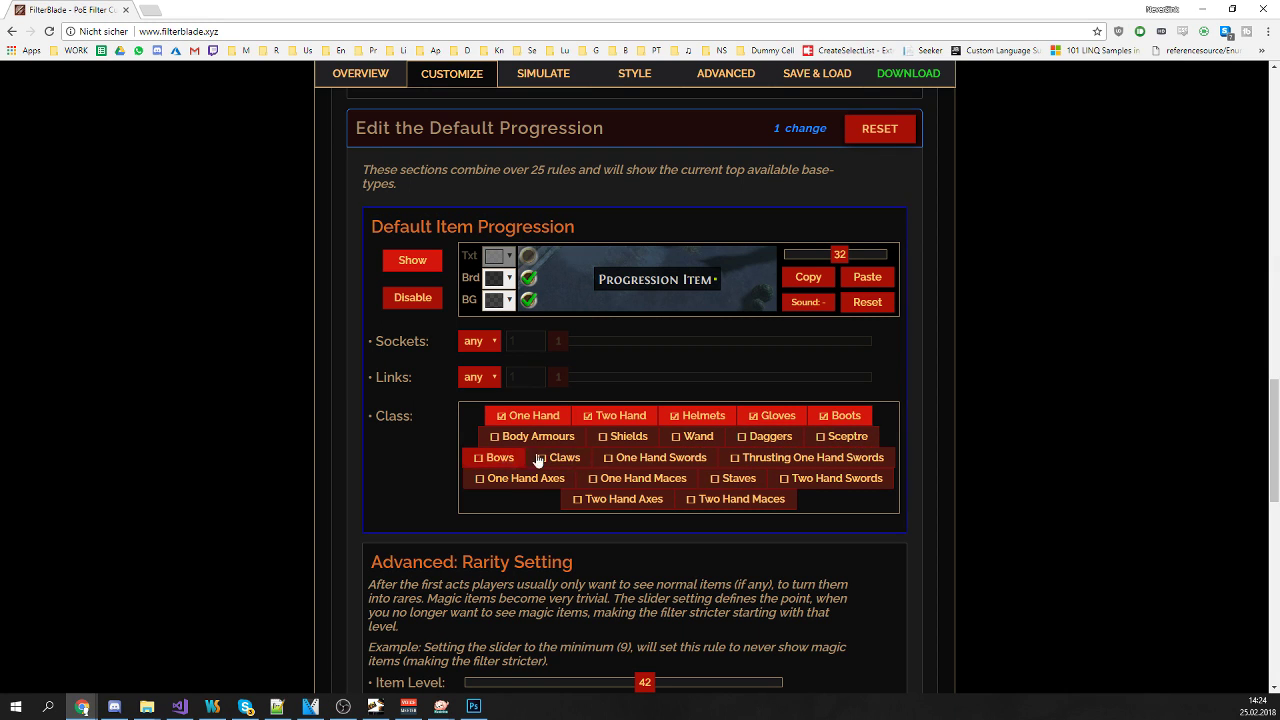
left_click(620, 416)
left_click(537, 417)
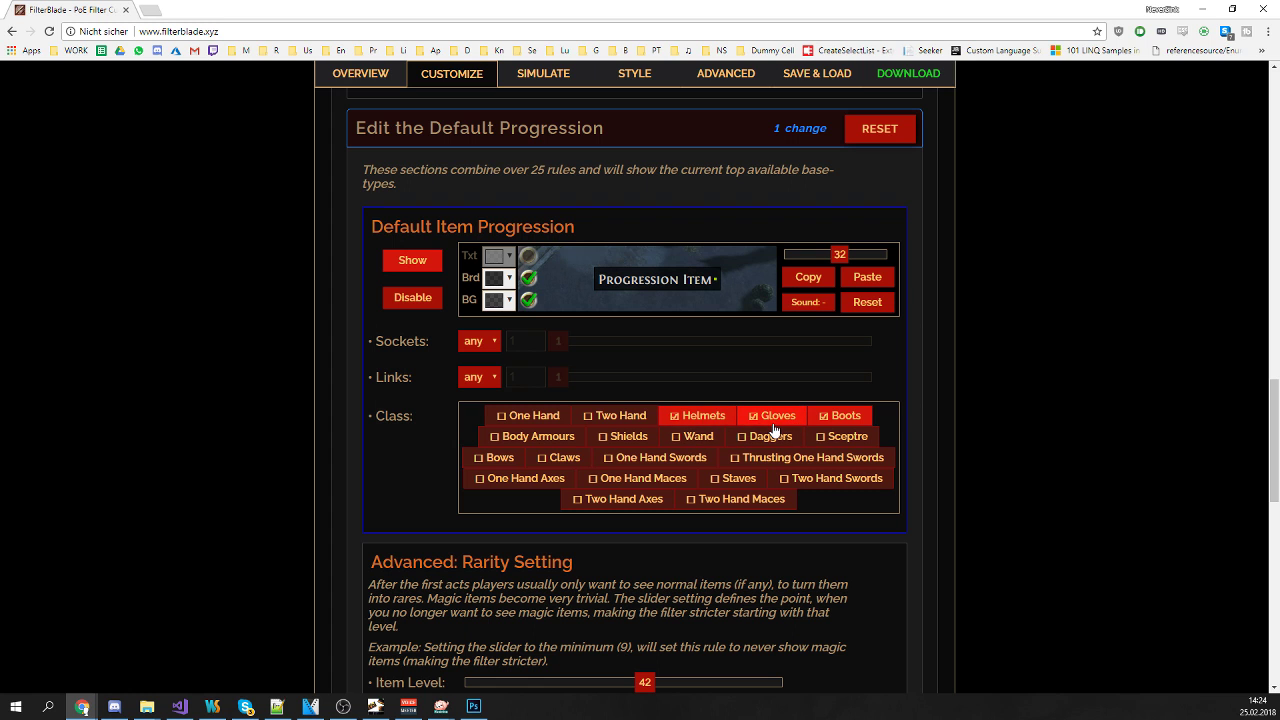
left_click(413, 298)
Roll several fresh loot piles and inspect the Penetrating Arrow Quiver's matching rule
left_click(543, 74)
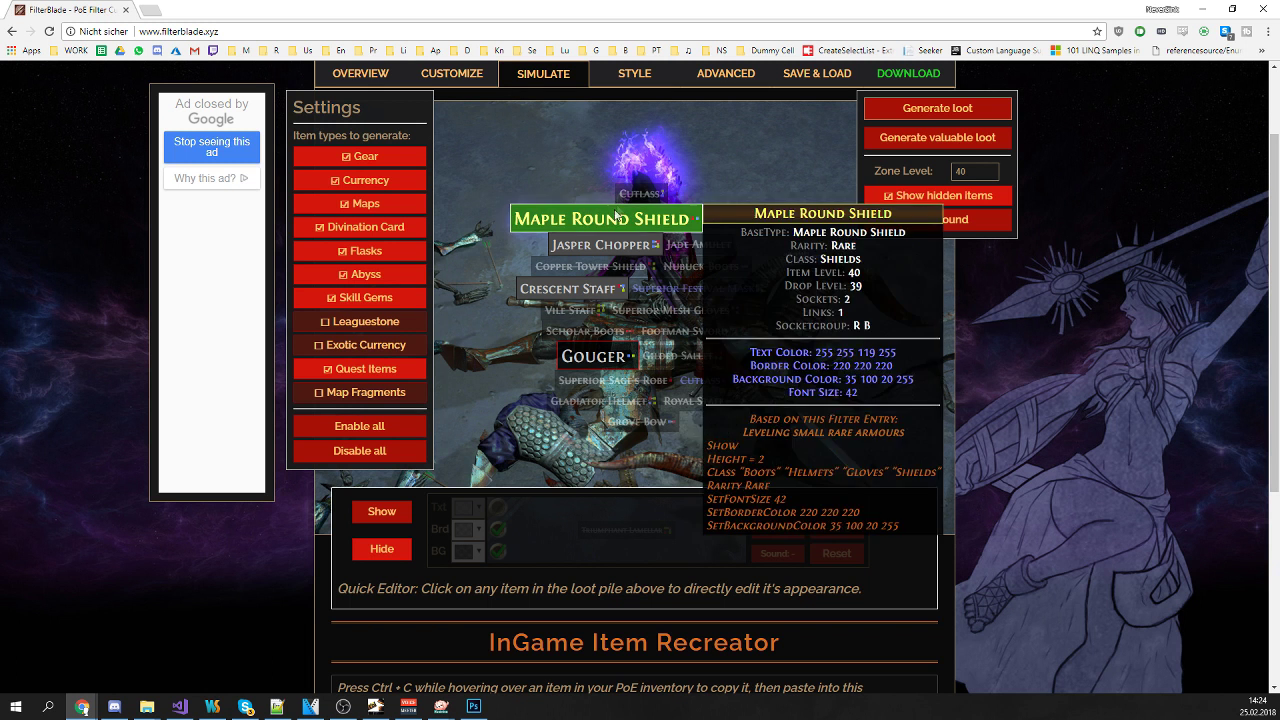
left_click(933, 110)
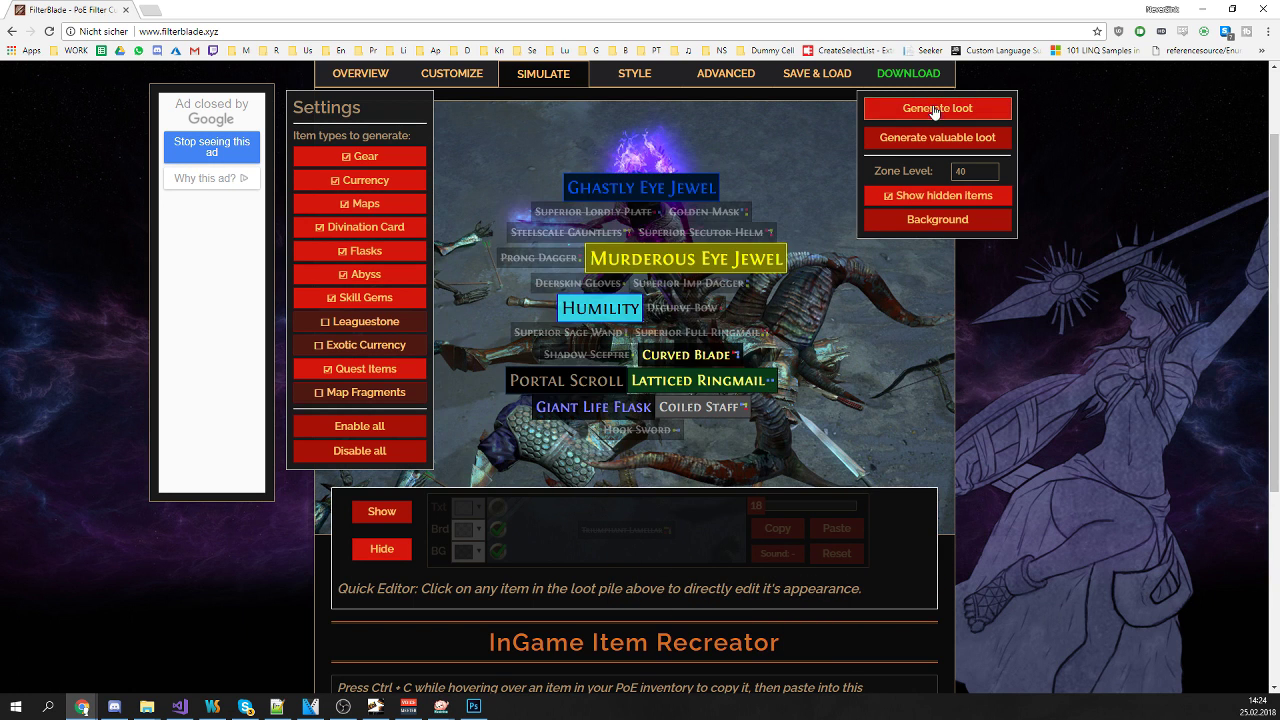
left_click(933, 110)
left_click(933, 110)
left_click(933, 110)
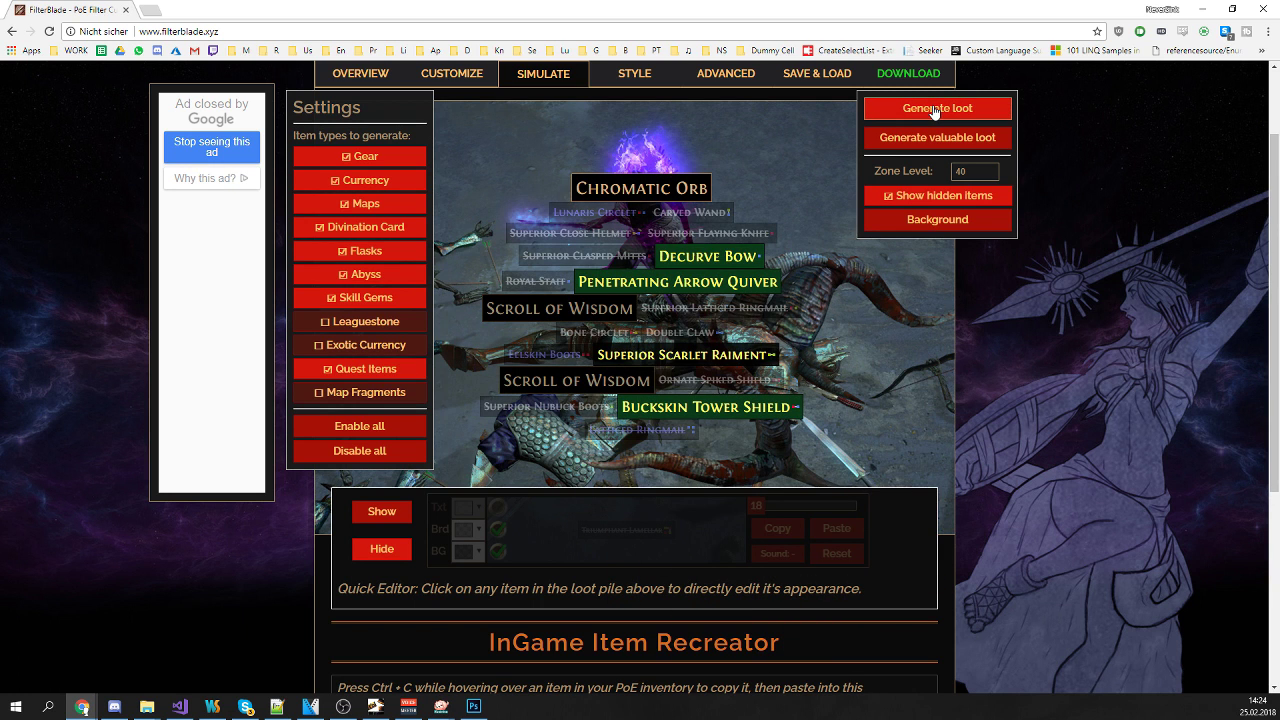
left_click(935, 110)
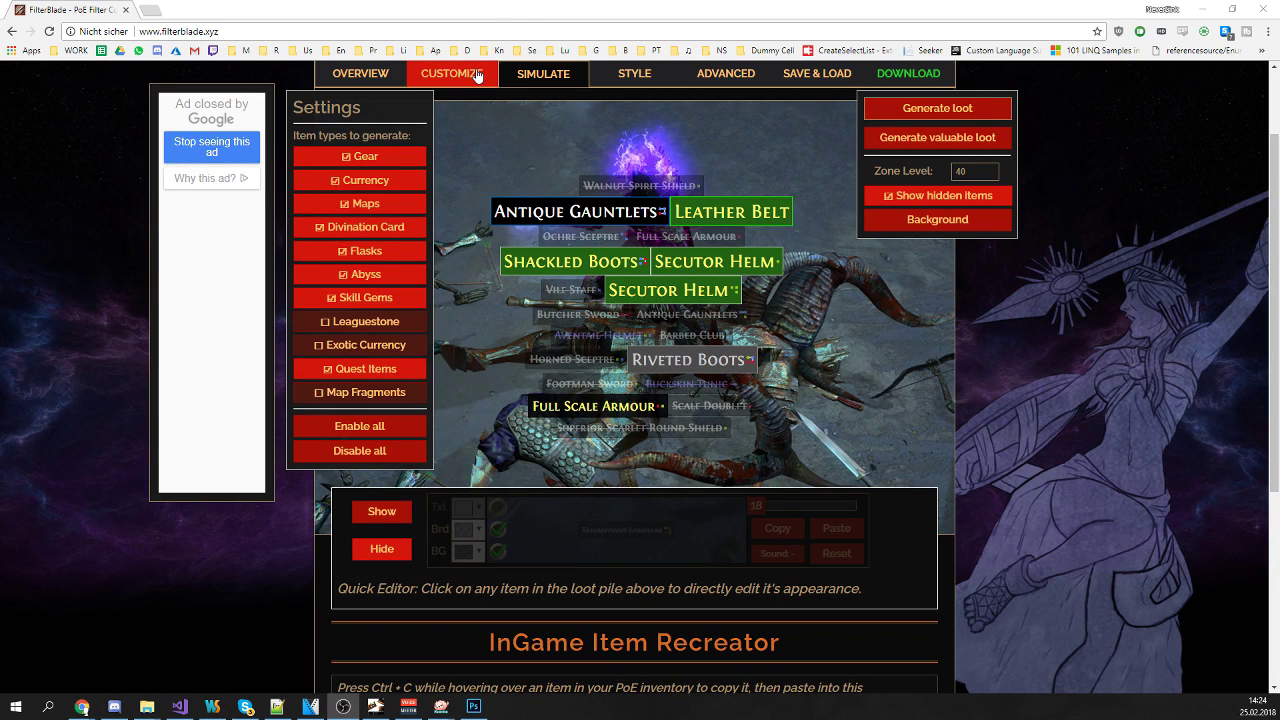
left_click(913, 121)
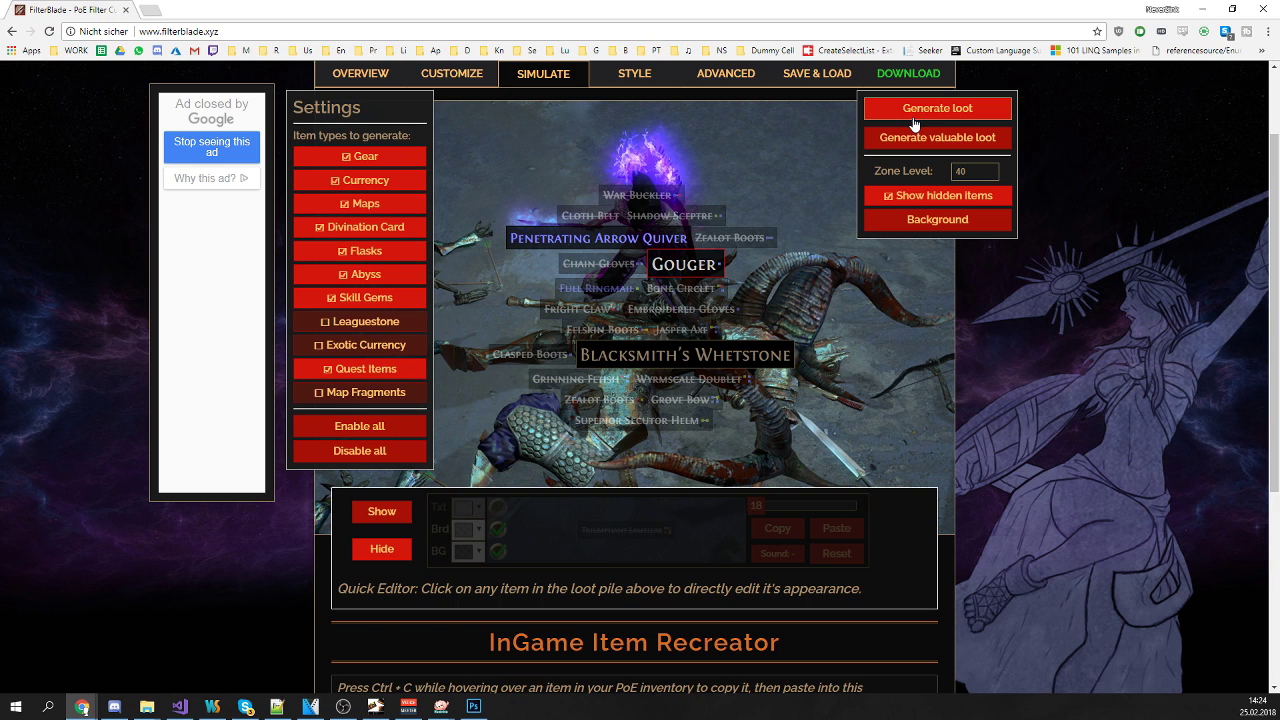
mouse_move(566, 239)
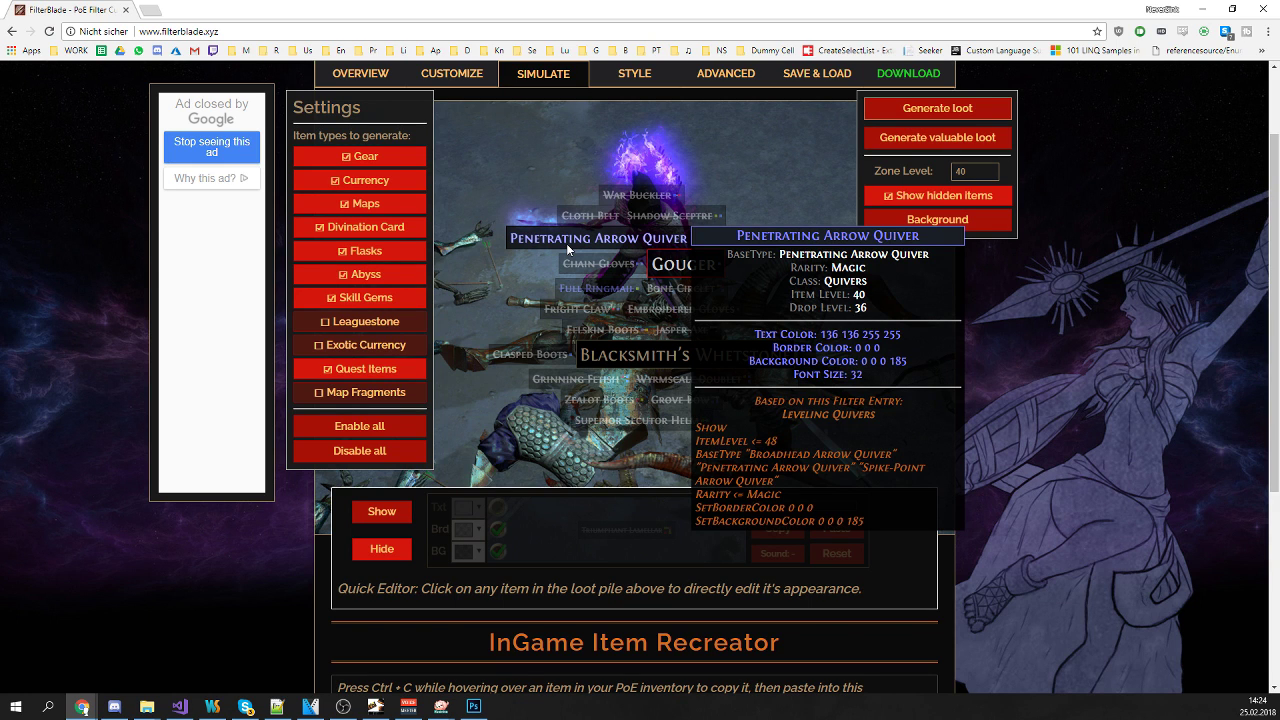
Back in Customize, collapse the Item Progression section
left_click(452, 75)
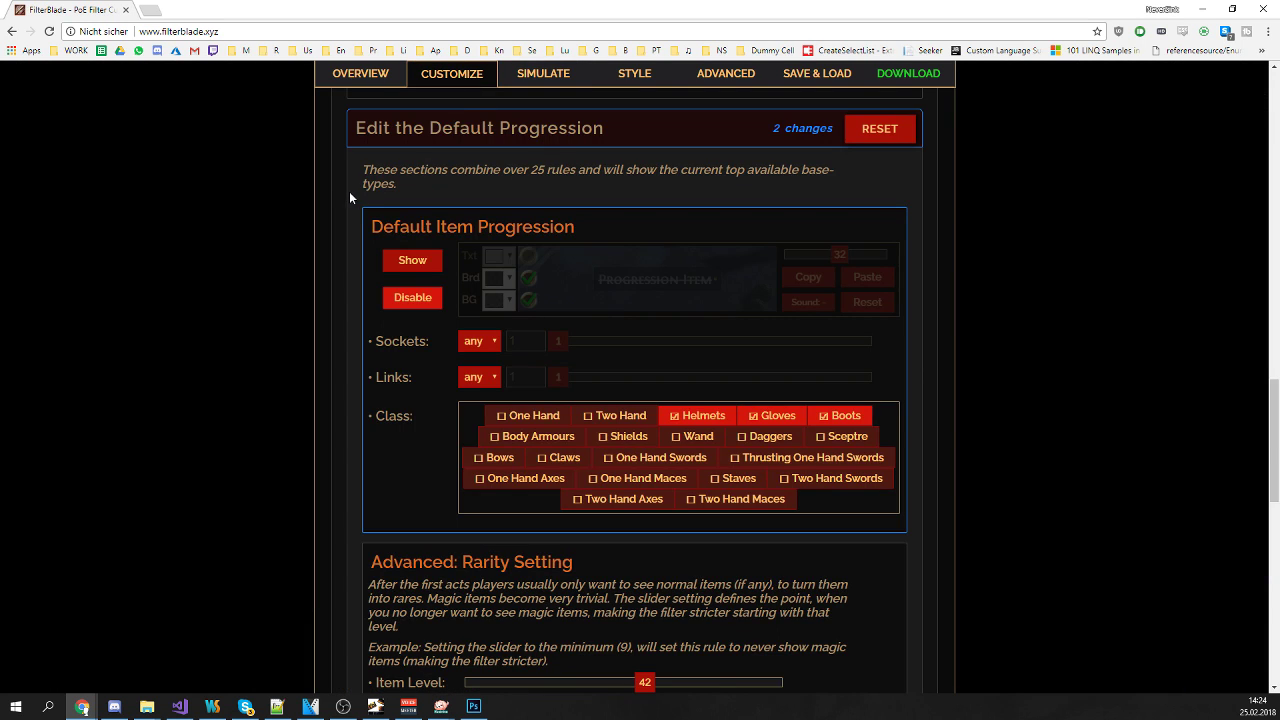
scroll(320, 334, "up", 3)
scroll(400, 380, "down", 1)
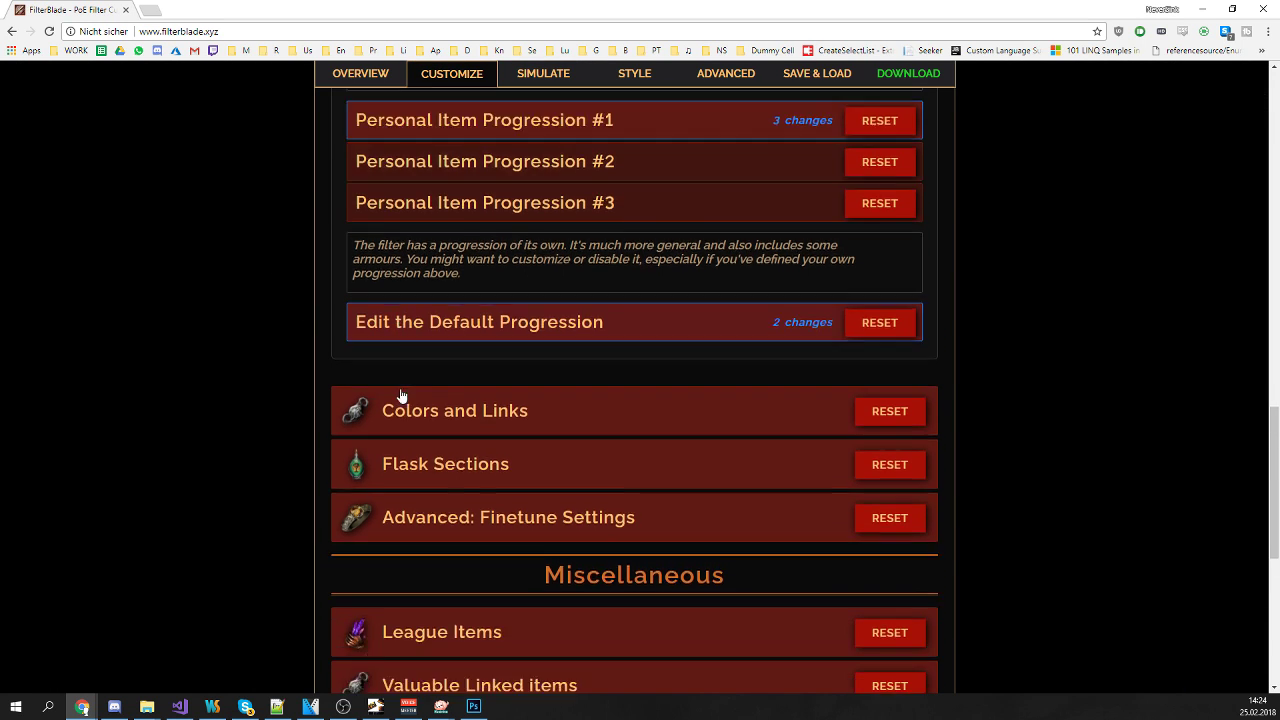
scroll(320, 351, "down", 1)
scroll(320, 351, "up", 3)
left_click(433, 126)
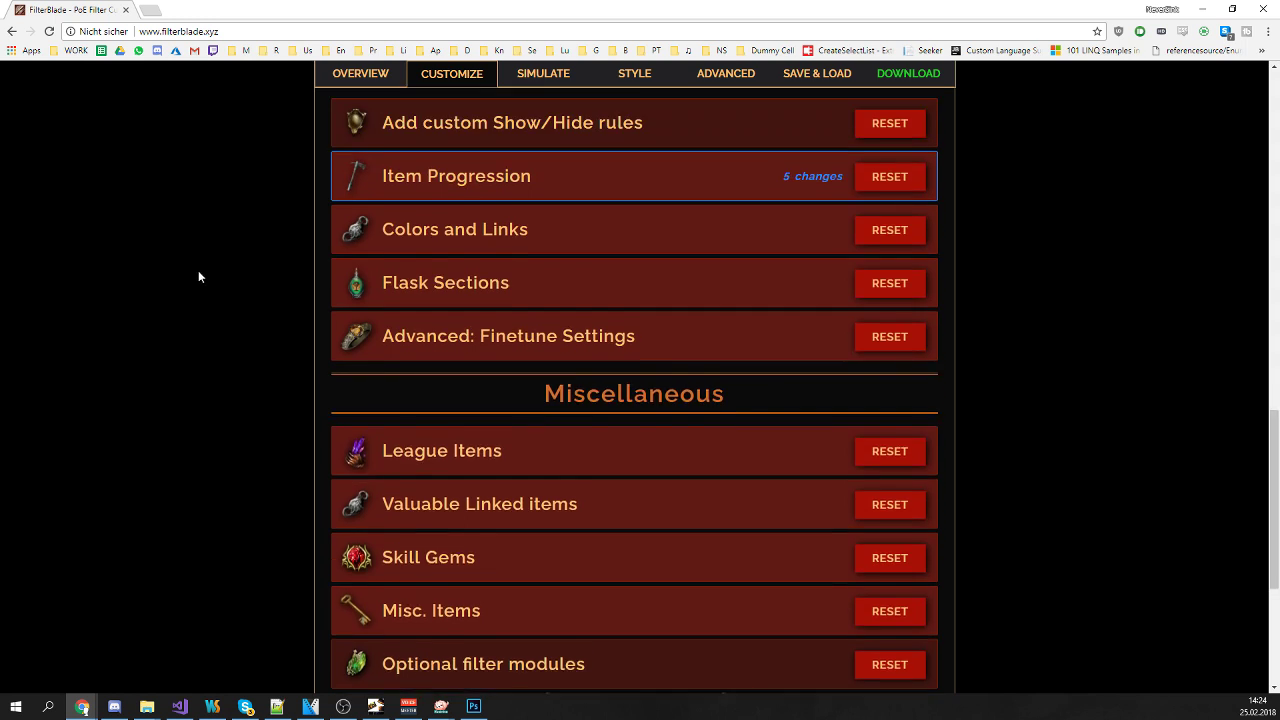
scroll(326, 266, "up", 1)
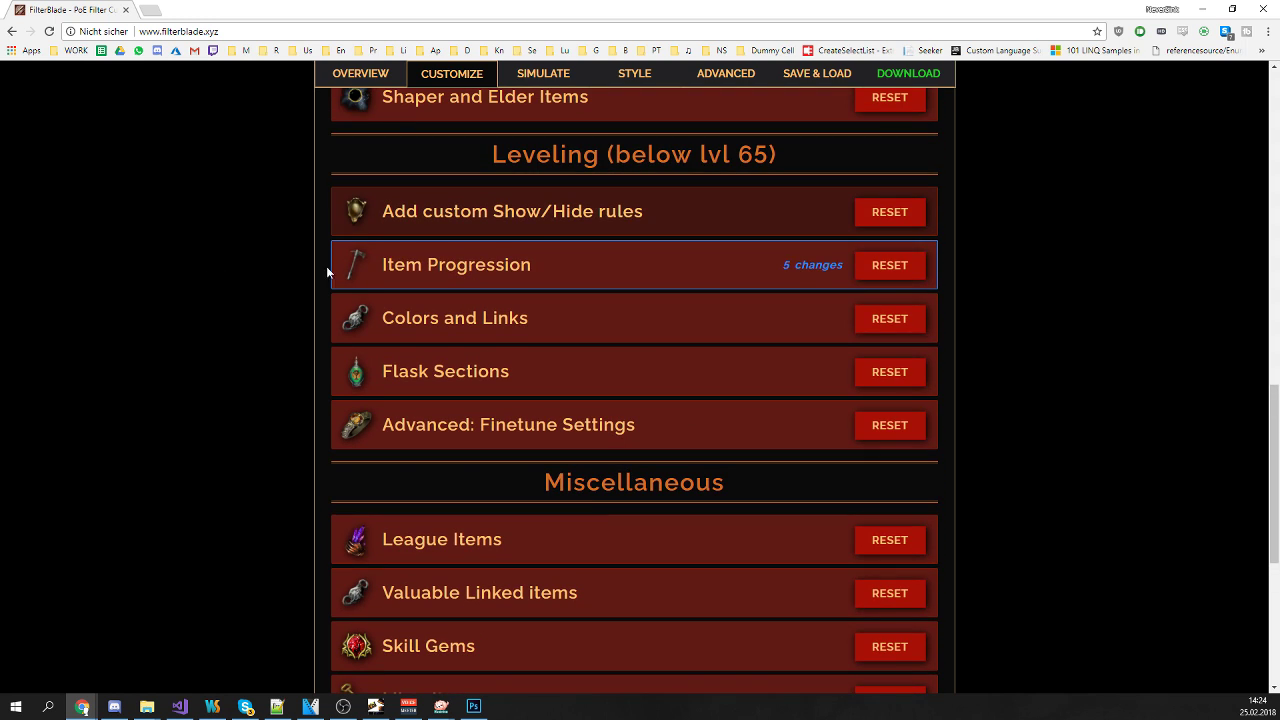
In Advanced: Finetune Settings, turn off the Large Chromatics rule under Chromatic Recipe Items
left_click(408, 416)
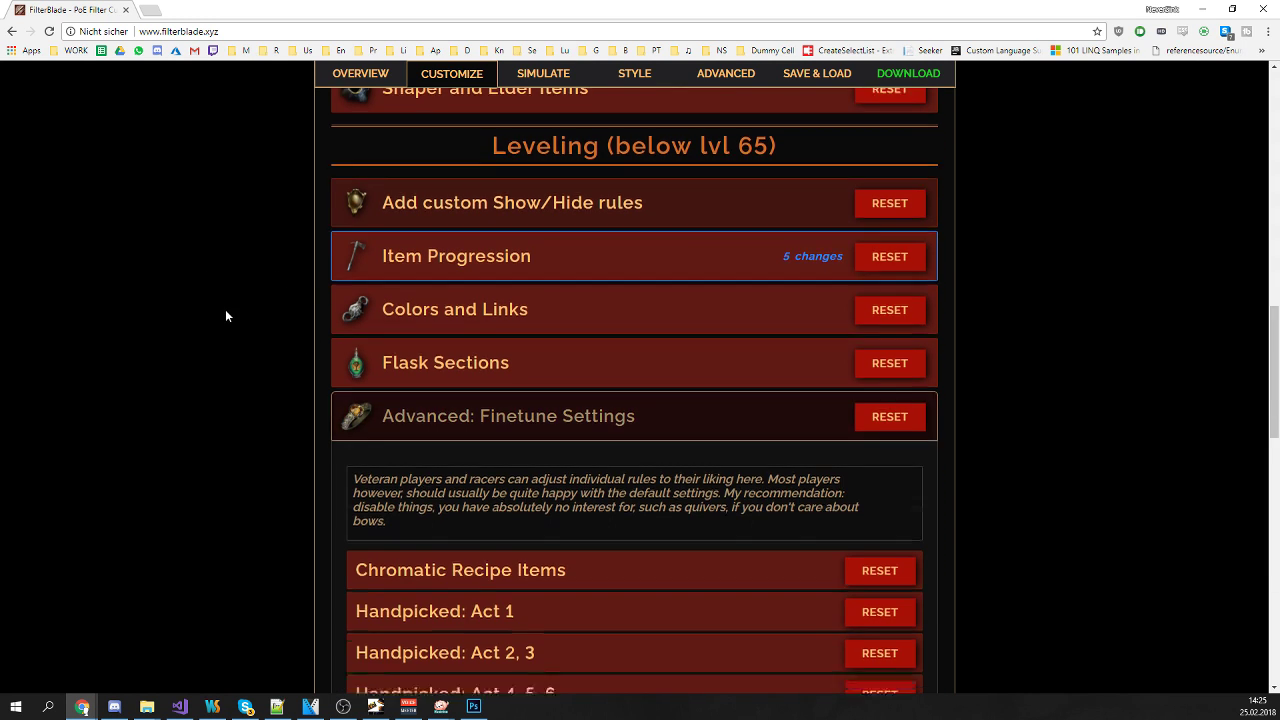
scroll(295, 281, "down", 3)
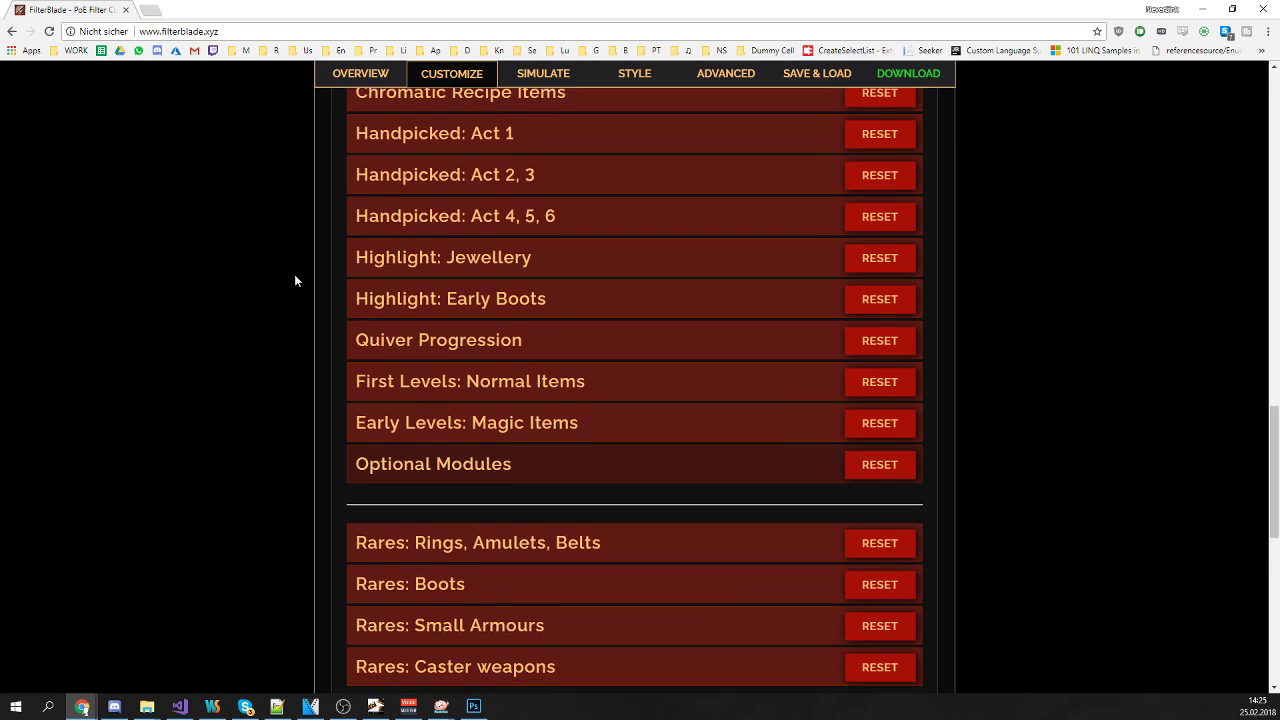
scroll(294, 277, "up", 3)
scroll(287, 287, "up", 1)
scroll(320, 272, "down", 1)
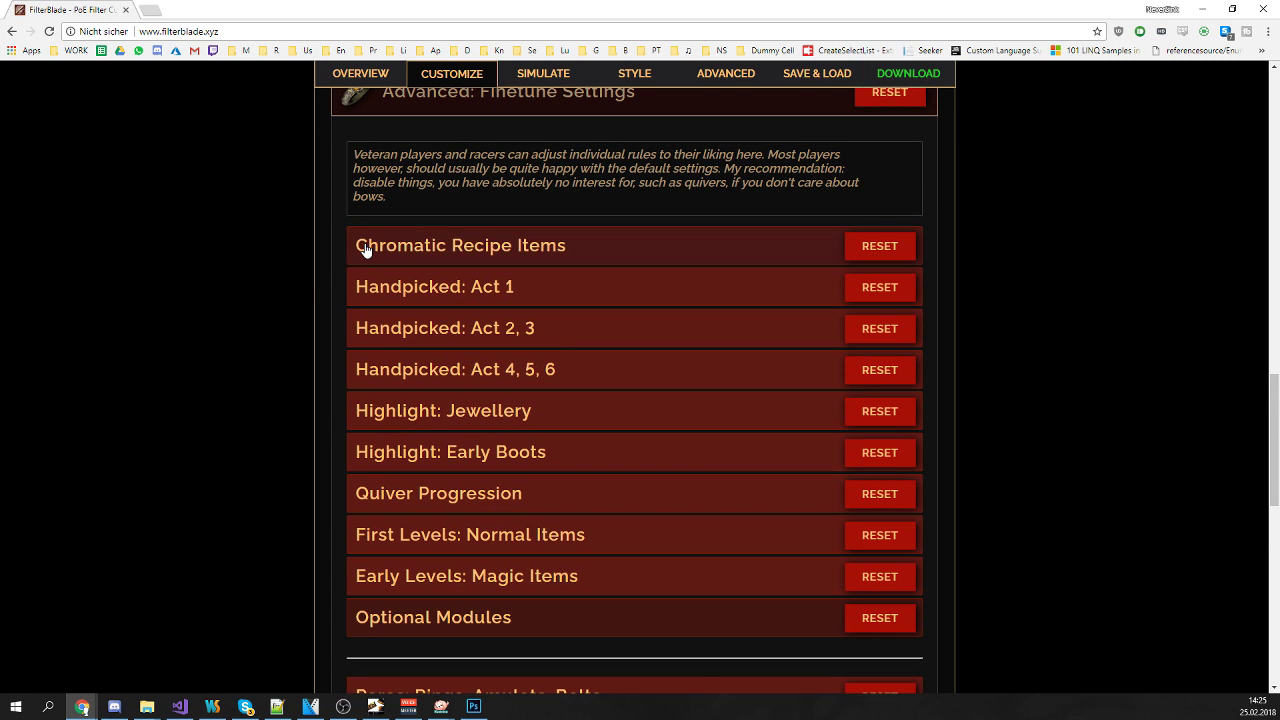
left_click(362, 247)
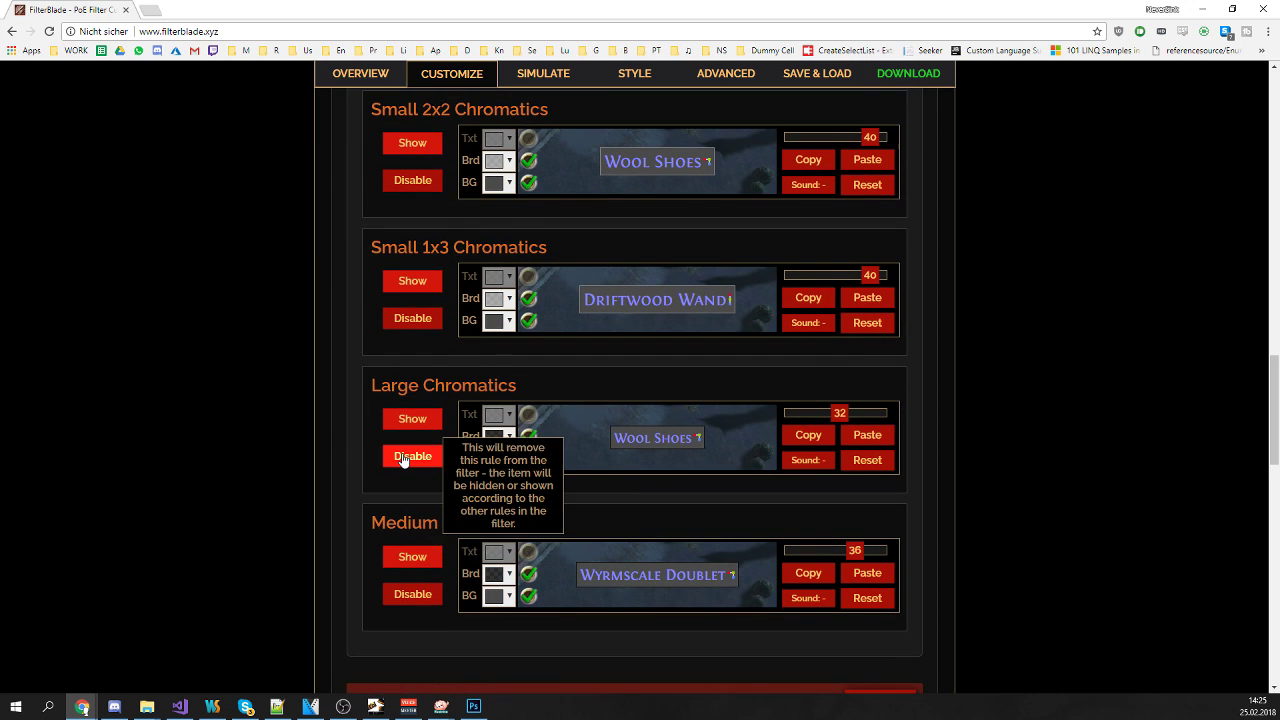
left_click(413, 454)
scroll(275, 398, "up", 4)
left_click(390, 378)
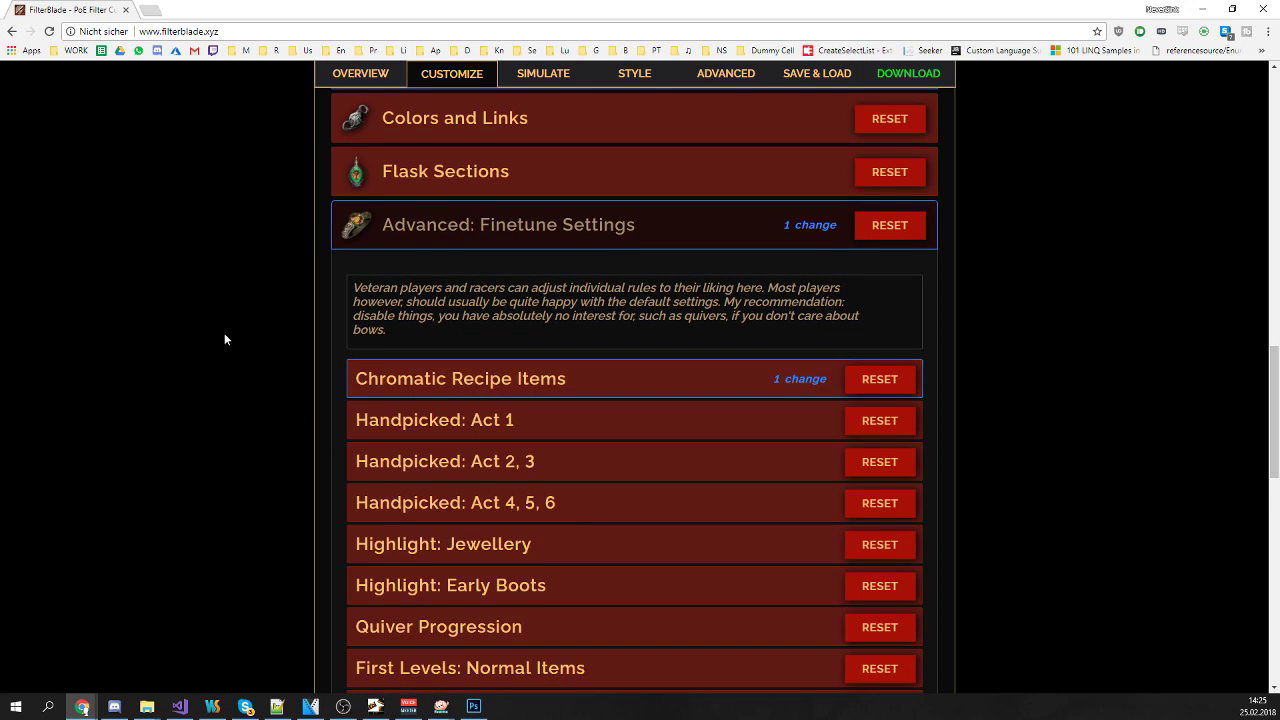
Look through the Handpicked: Act 4, 5, 6 and Act 1 rule groups
scroll(294, 323, "down", 1)
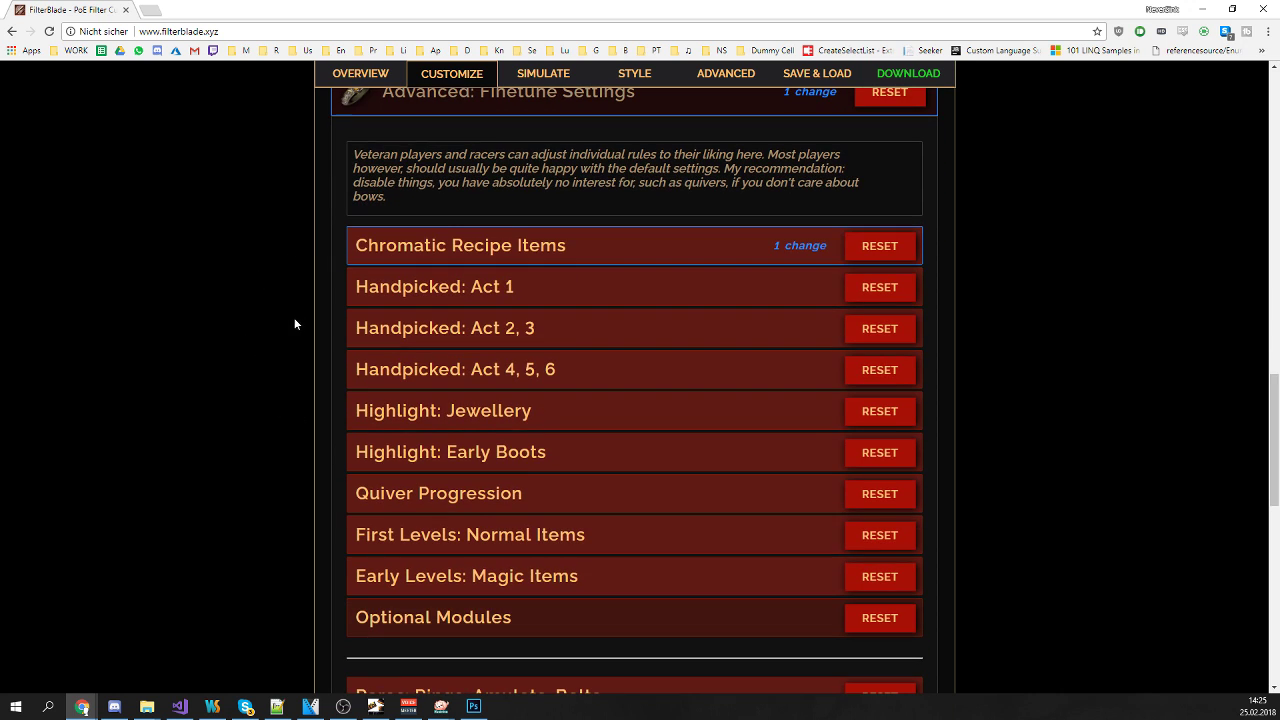
left_click(414, 365)
scroll(408, 295, "down", 1)
left_click(408, 295)
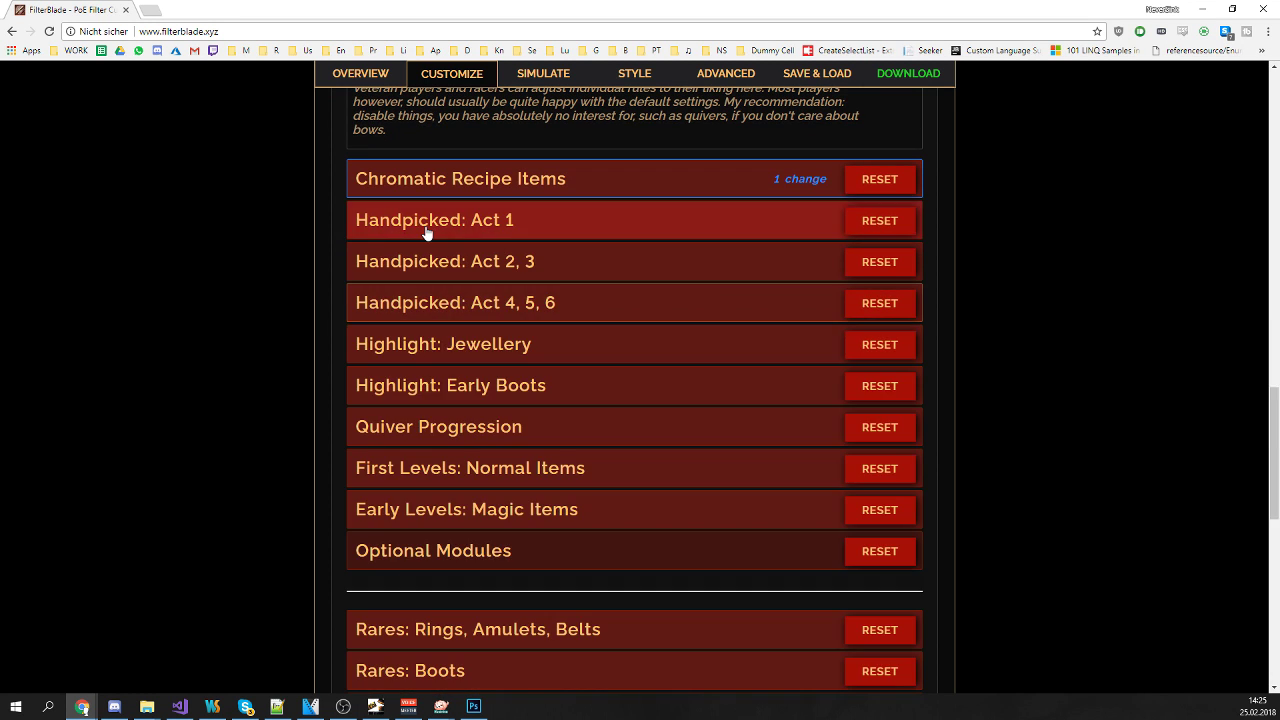
left_click(426, 228)
scroll(400, 272, "down", 1)
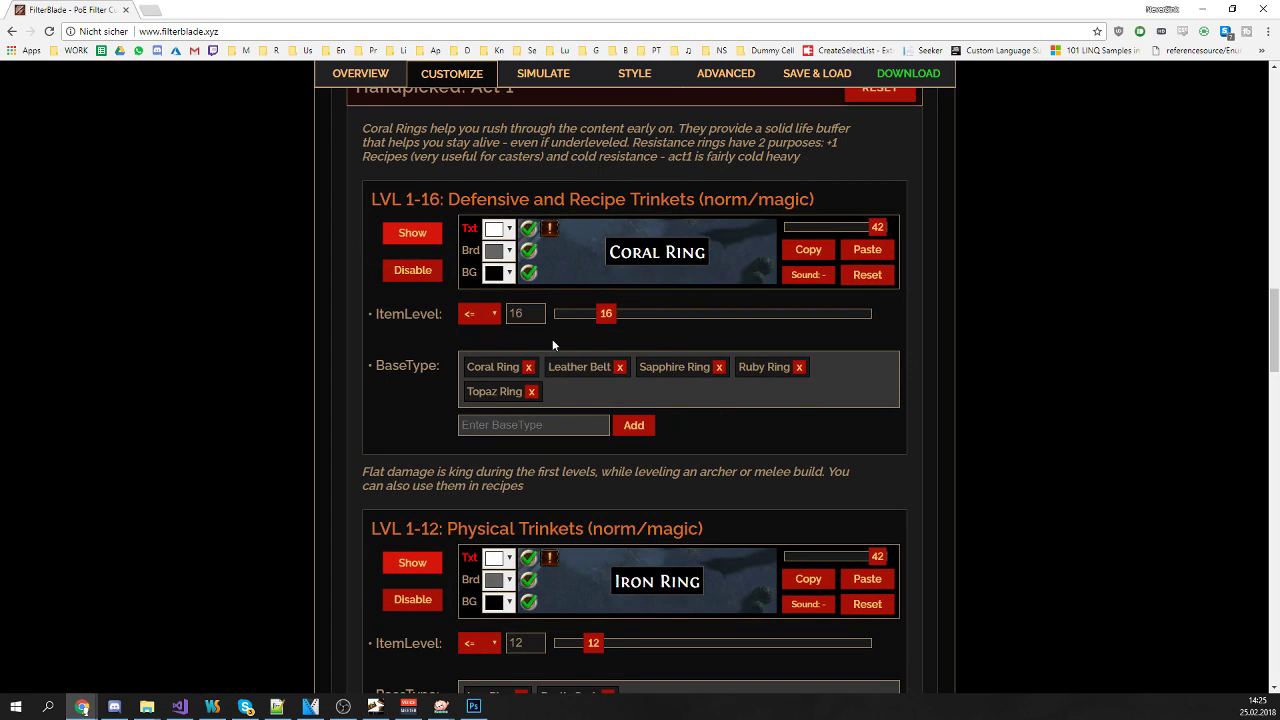
scroll(676, 304, "up", 3)
left_click(600, 288)
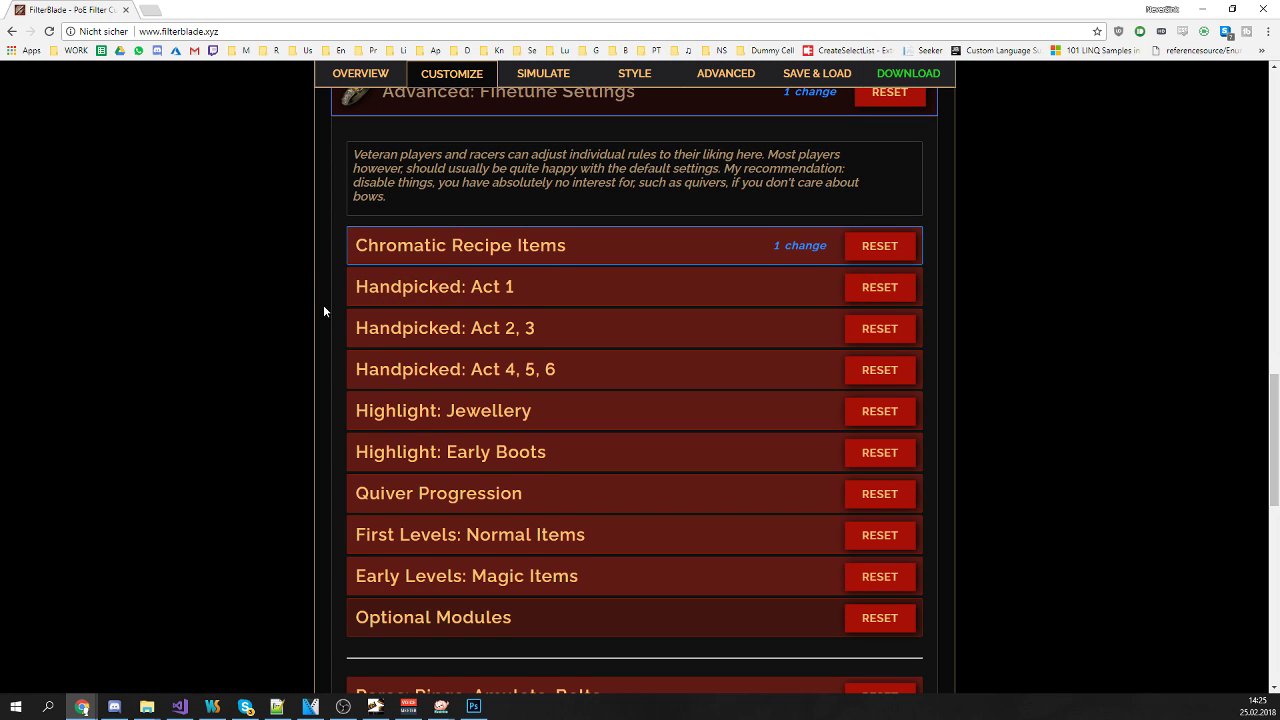
scroll(323, 312, "down", 1)
scroll(330, 340, "down", 1)
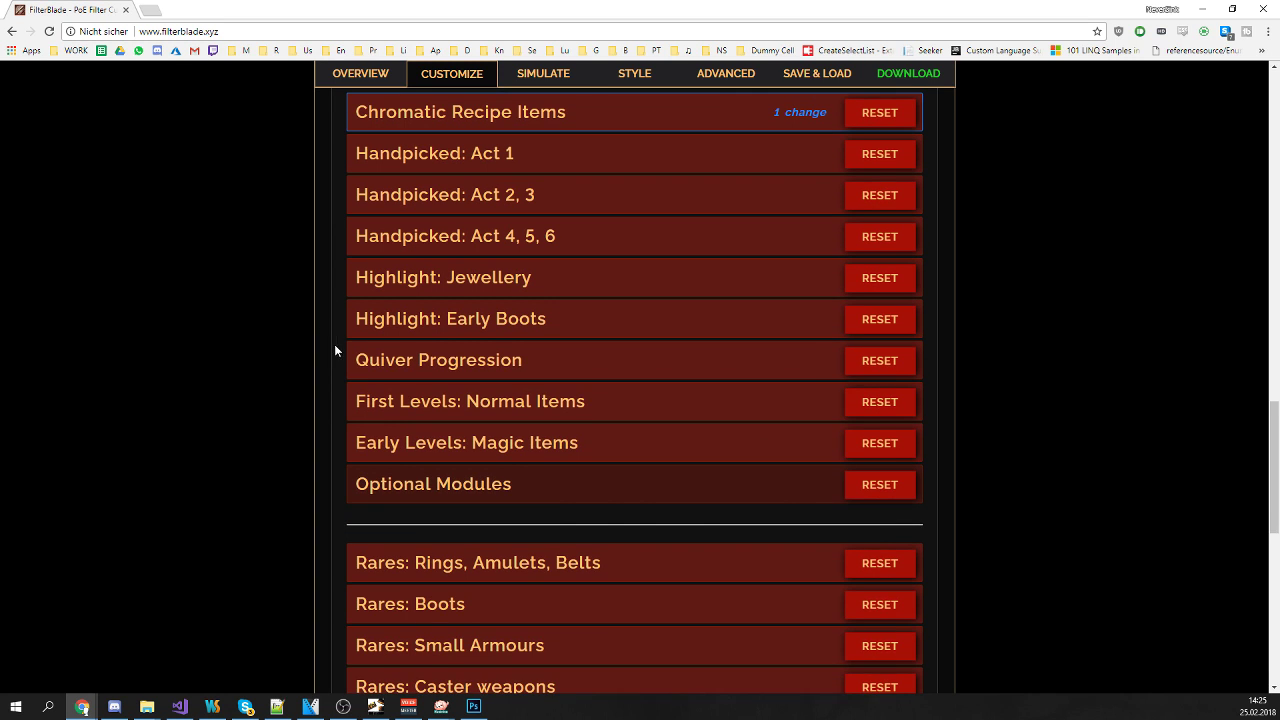
Disable the Quivers rules for levels 1-8, 8-25, 24-34 and 34-48
left_click(390, 360)
scroll(269, 328, "down", 2)
scroll(269, 328, "down", 1)
left_click(385, 341)
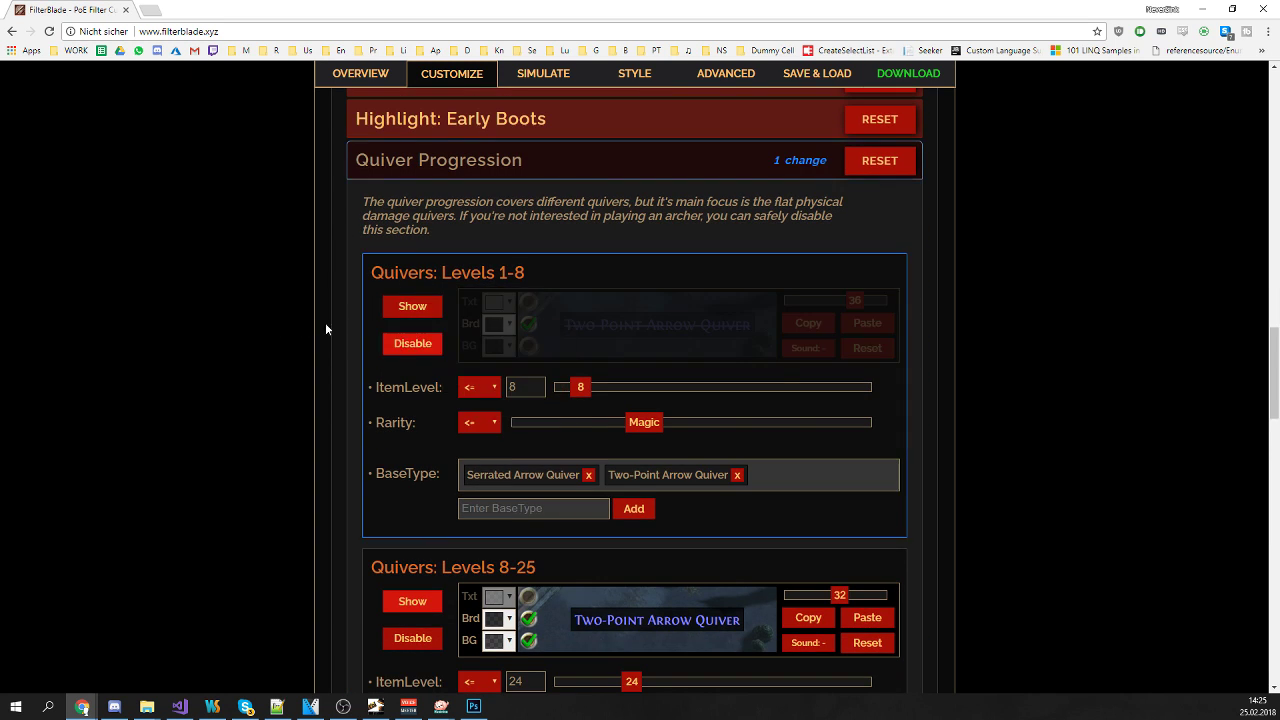
scroll(325, 322, "down", 4)
left_click(395, 371)
scroll(380, 372, "down", 4)
left_click(400, 400)
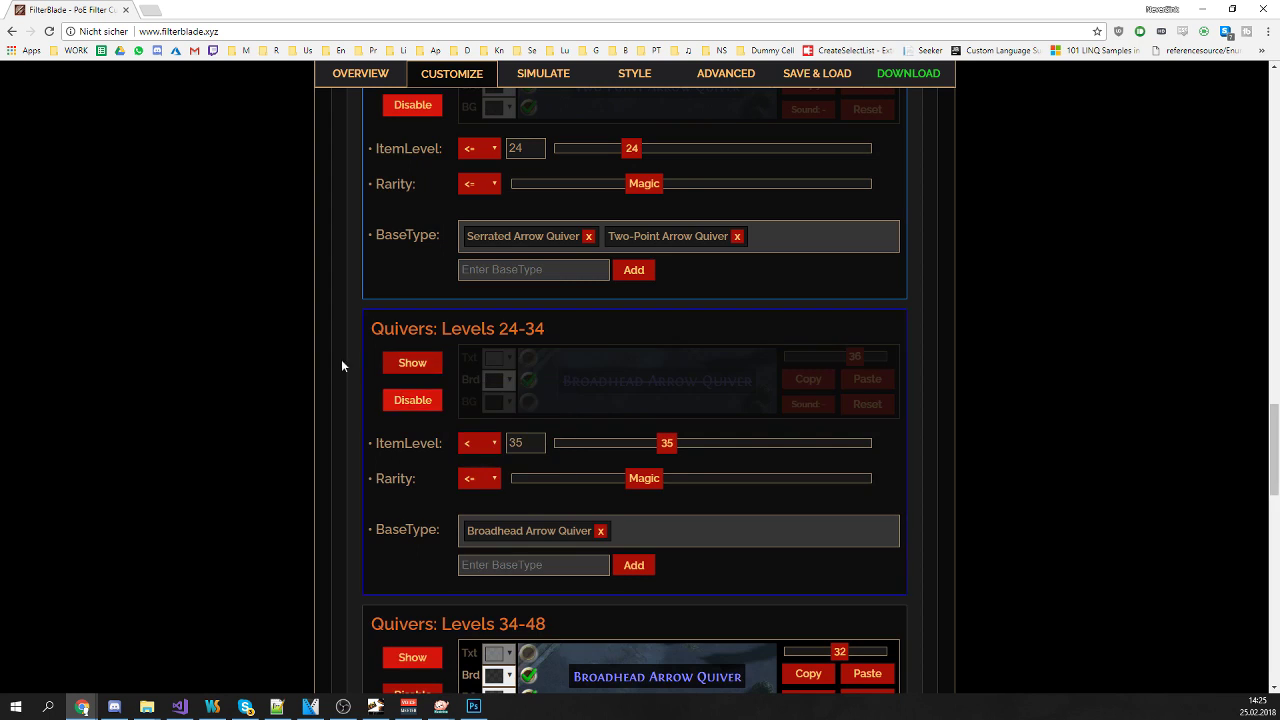
scroll(360, 368, "down", 5)
left_click(390, 361)
scroll(340, 358, "down", 3)
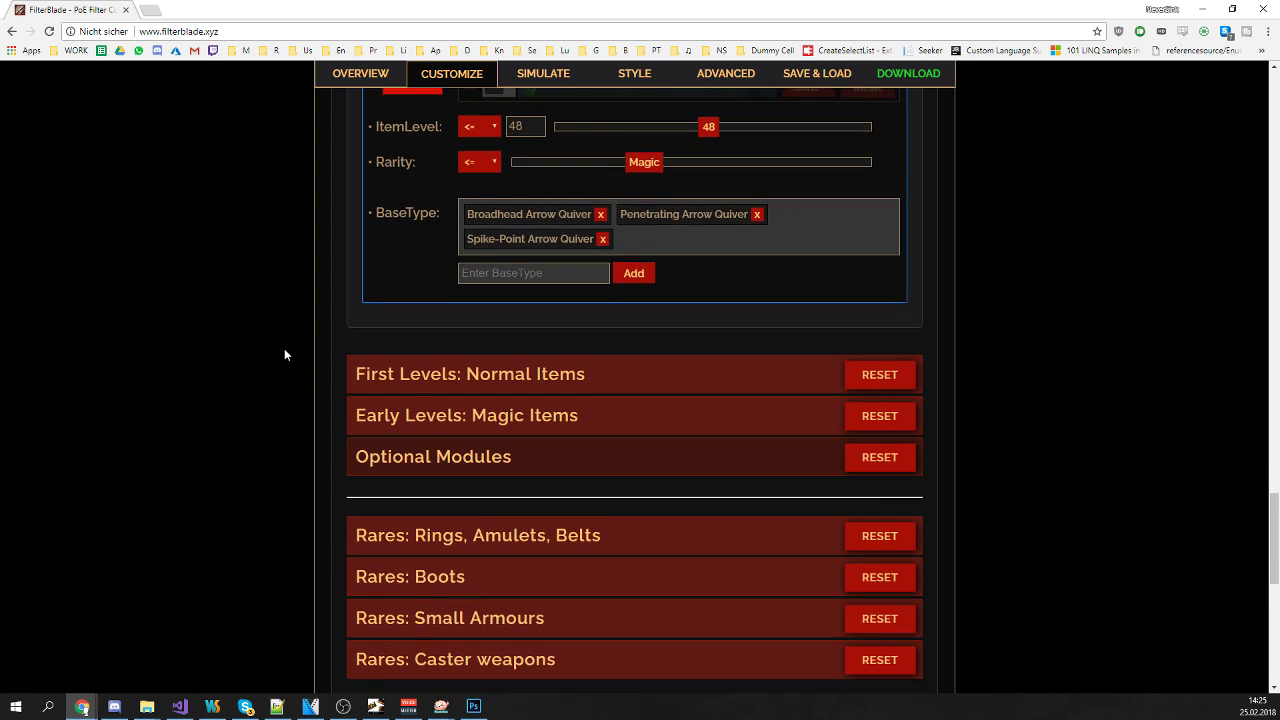
scroll(286, 350, "down", 1)
scroll(350, 360, "down", 1)
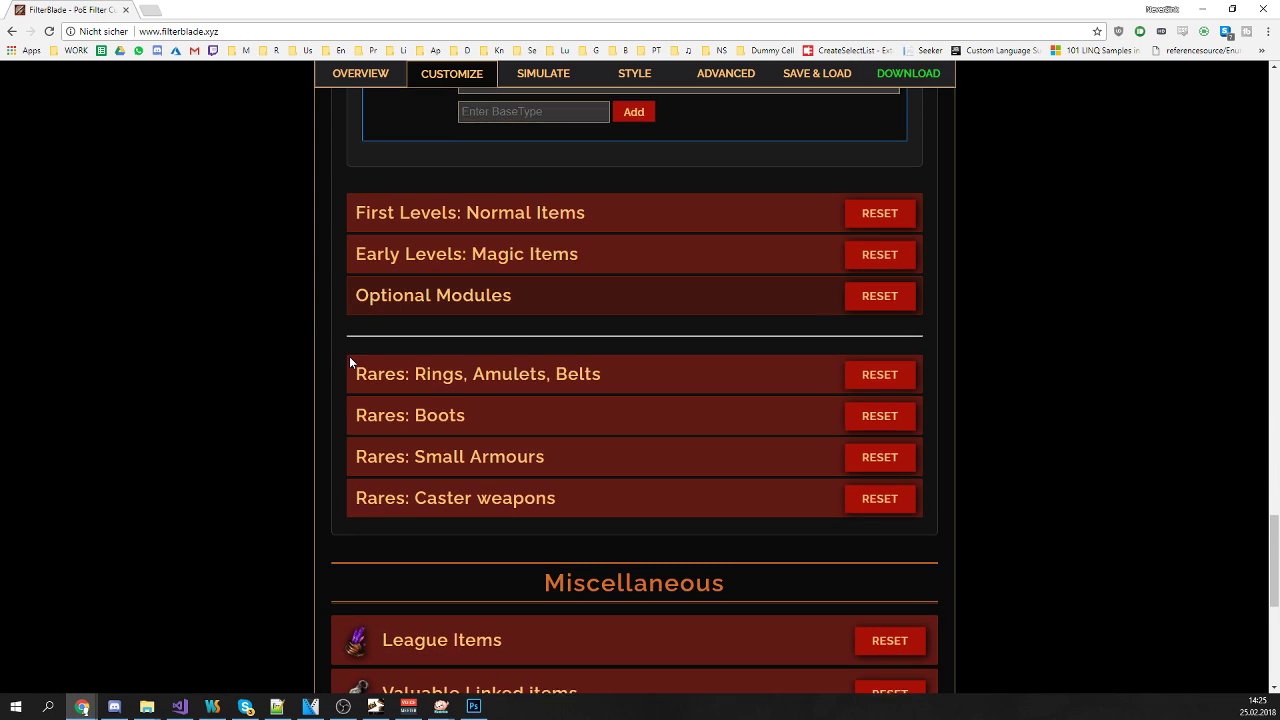
Clear a stray text selection and look over the Rares: Caster weapons rule
left_click(396, 475)
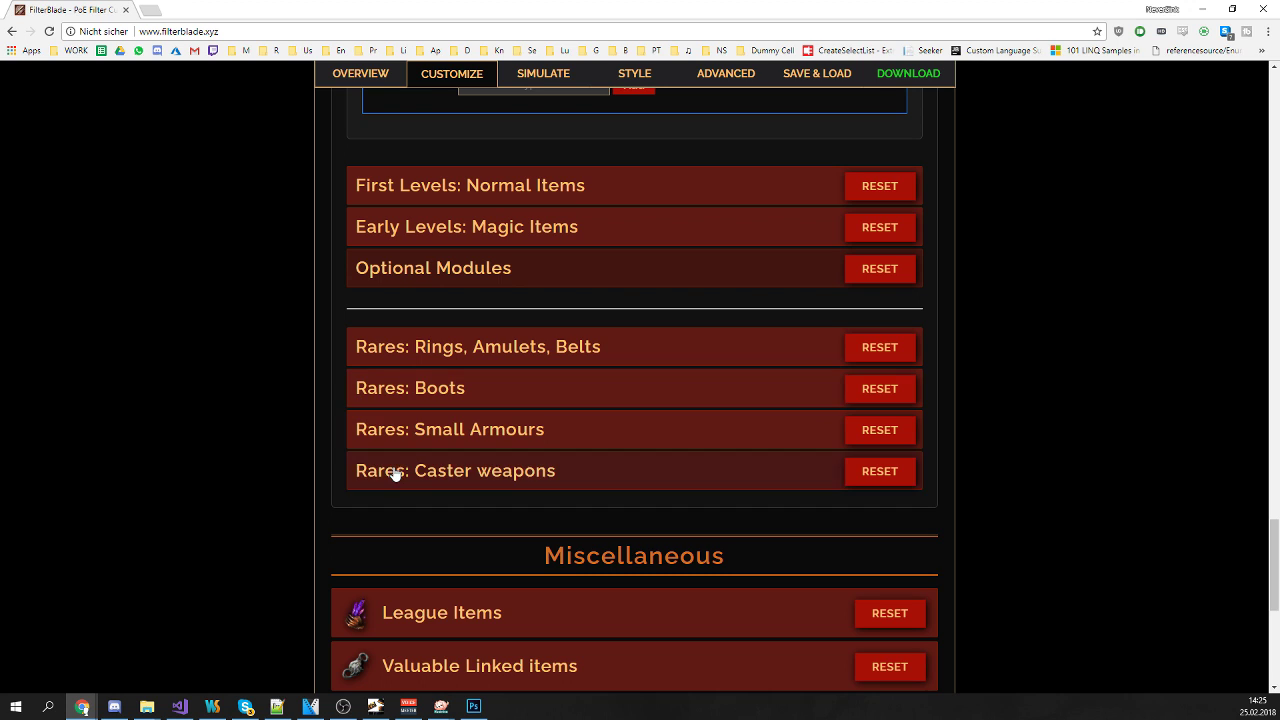
left_click_drag(396, 475, 298, 436)
left_click(366, 466)
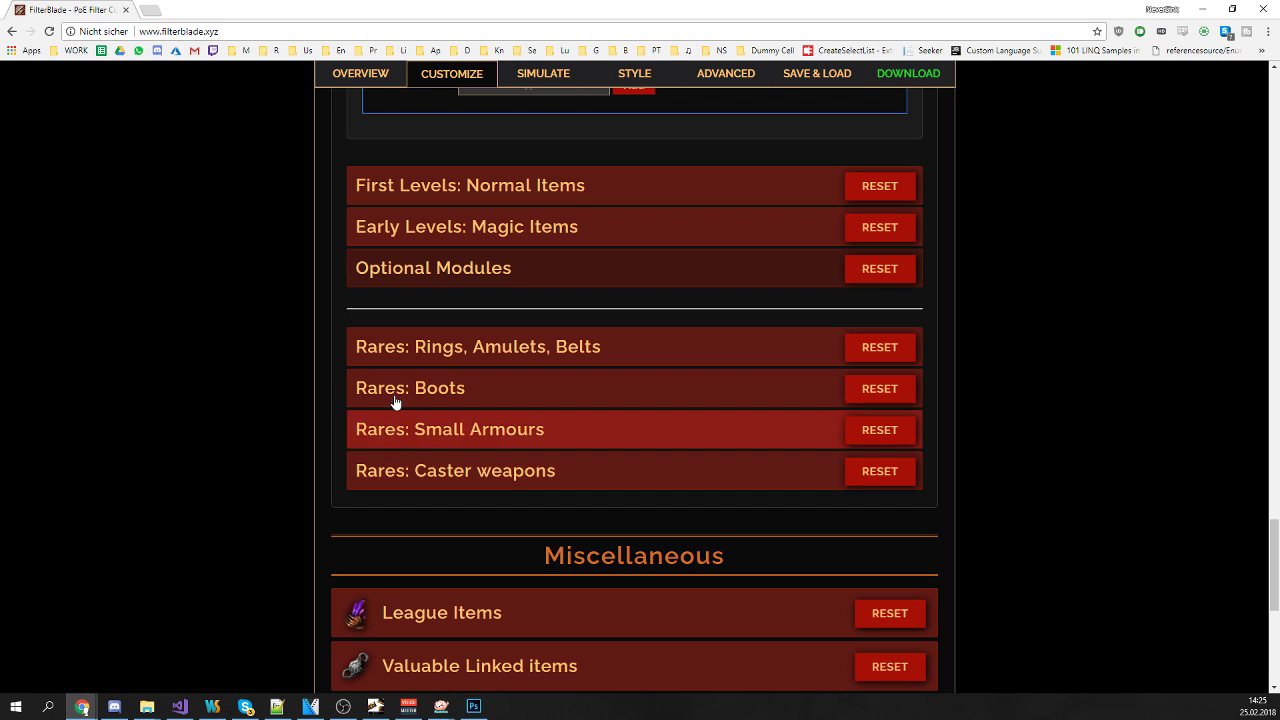
left_click(414, 474)
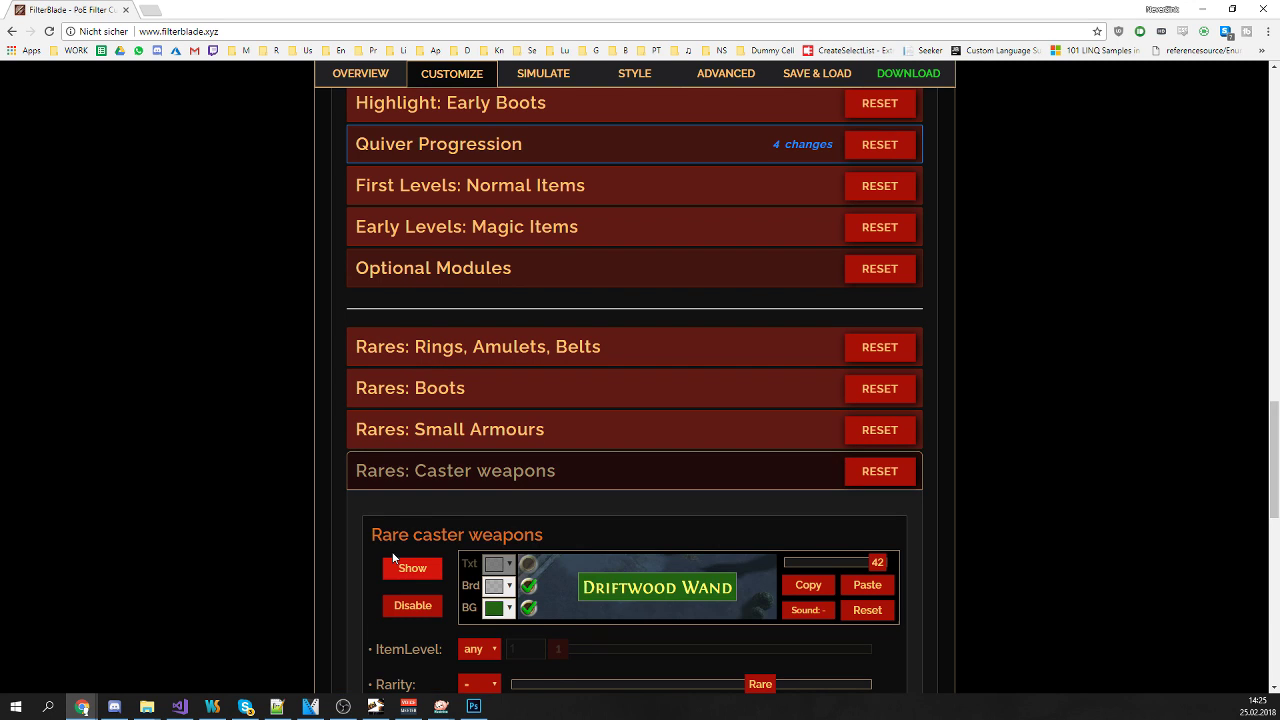
scroll(300, 490, "down", 3)
scroll(238, 434, "up", 5)
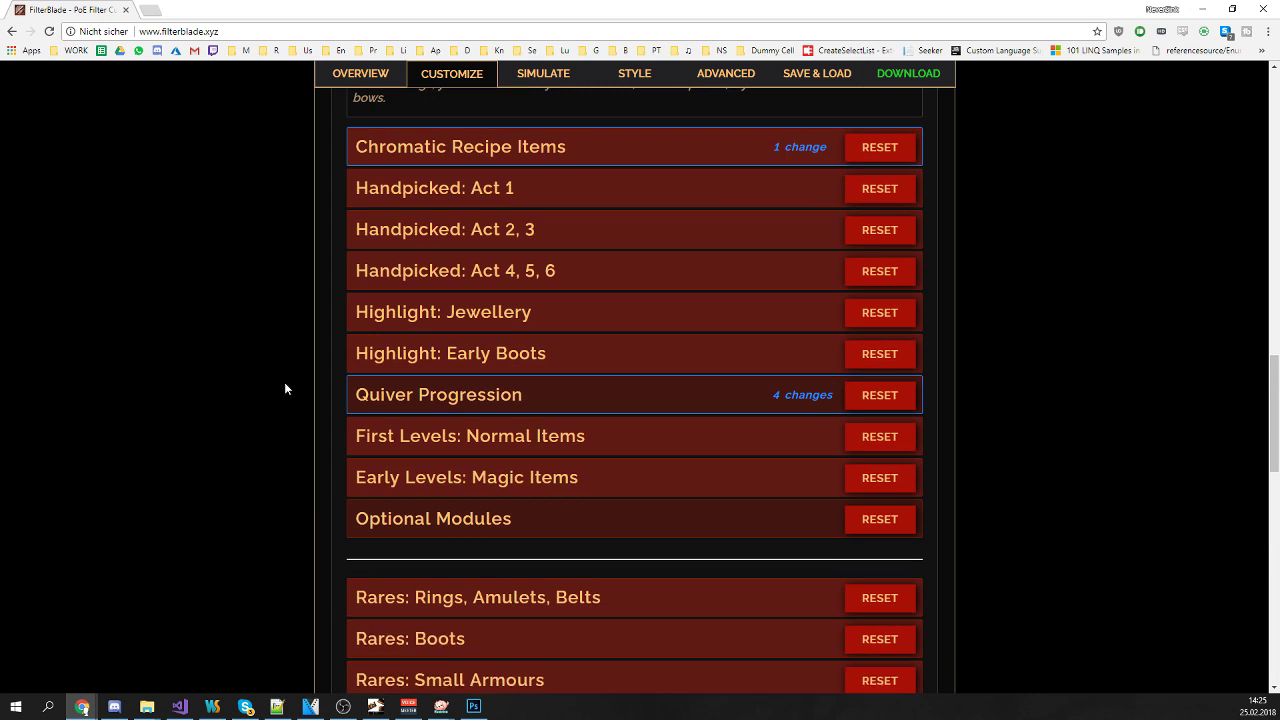
left_click(543, 73)
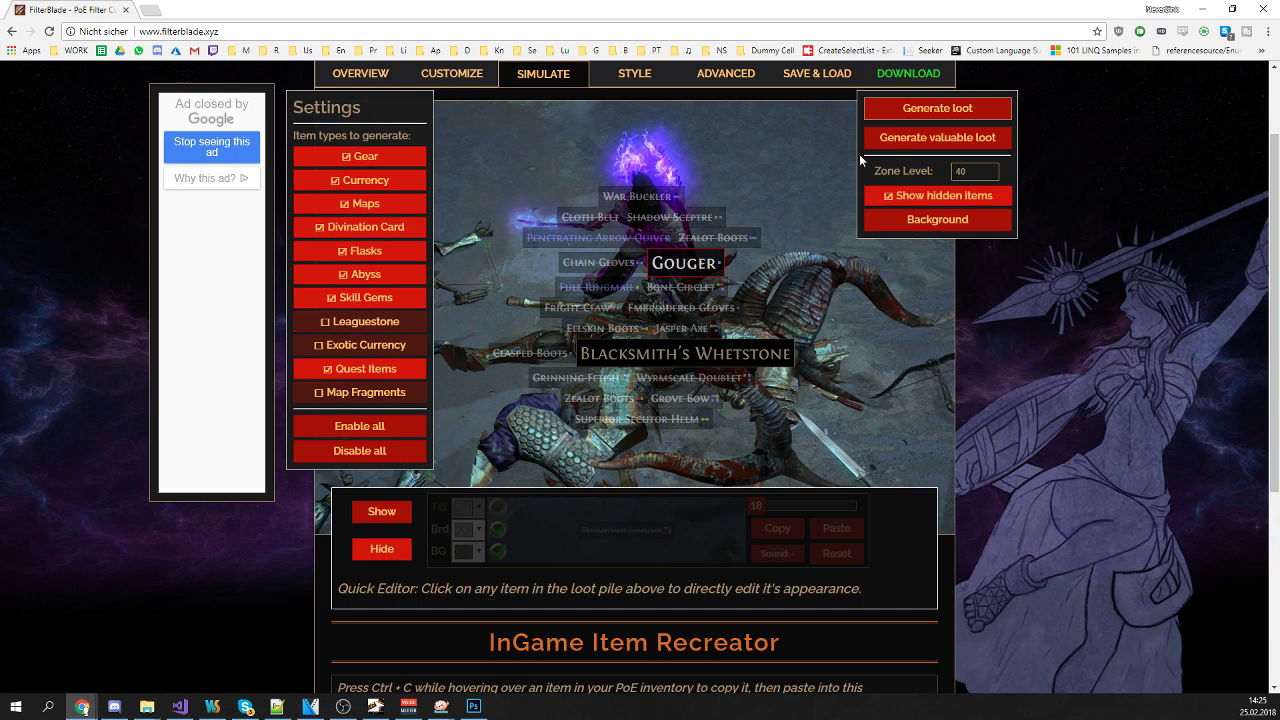
Roll several loot piles plus a valuable-loot pile, inspecting items like Orb of Alteration
left_click(945, 108)
left_click(945, 108)
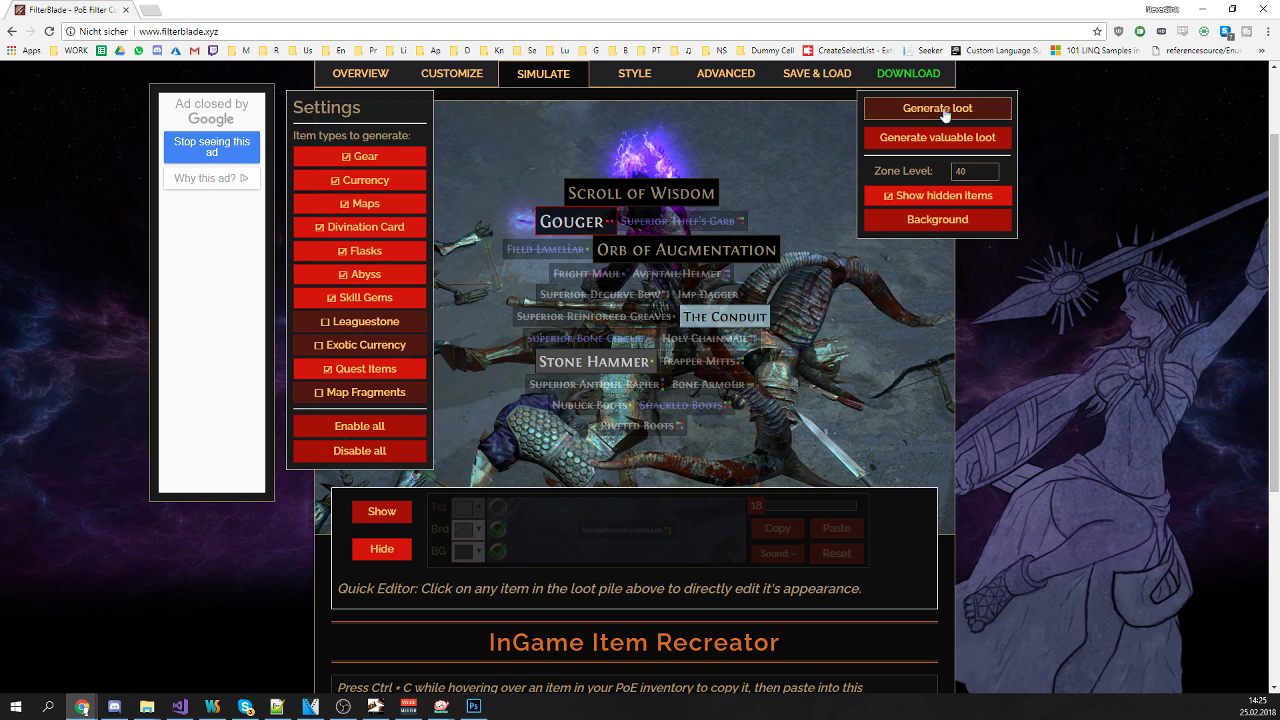
left_click(945, 109)
left_click(943, 108)
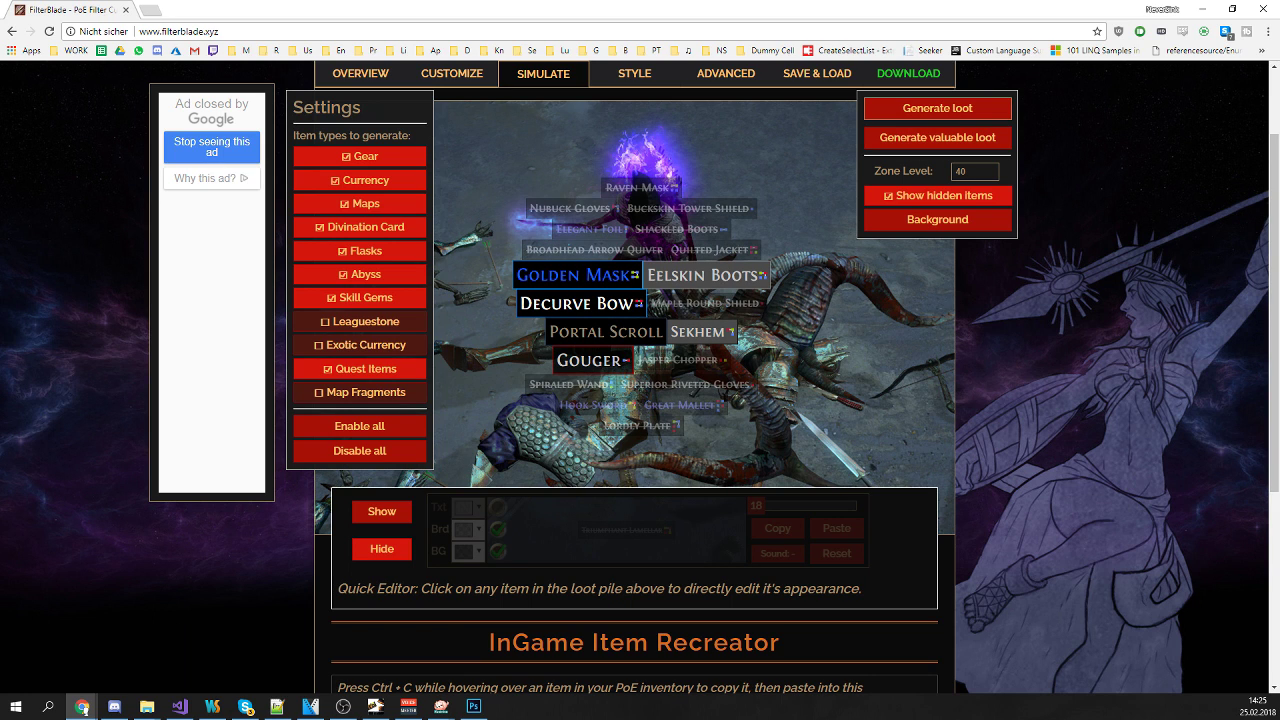
left_click(915, 143)
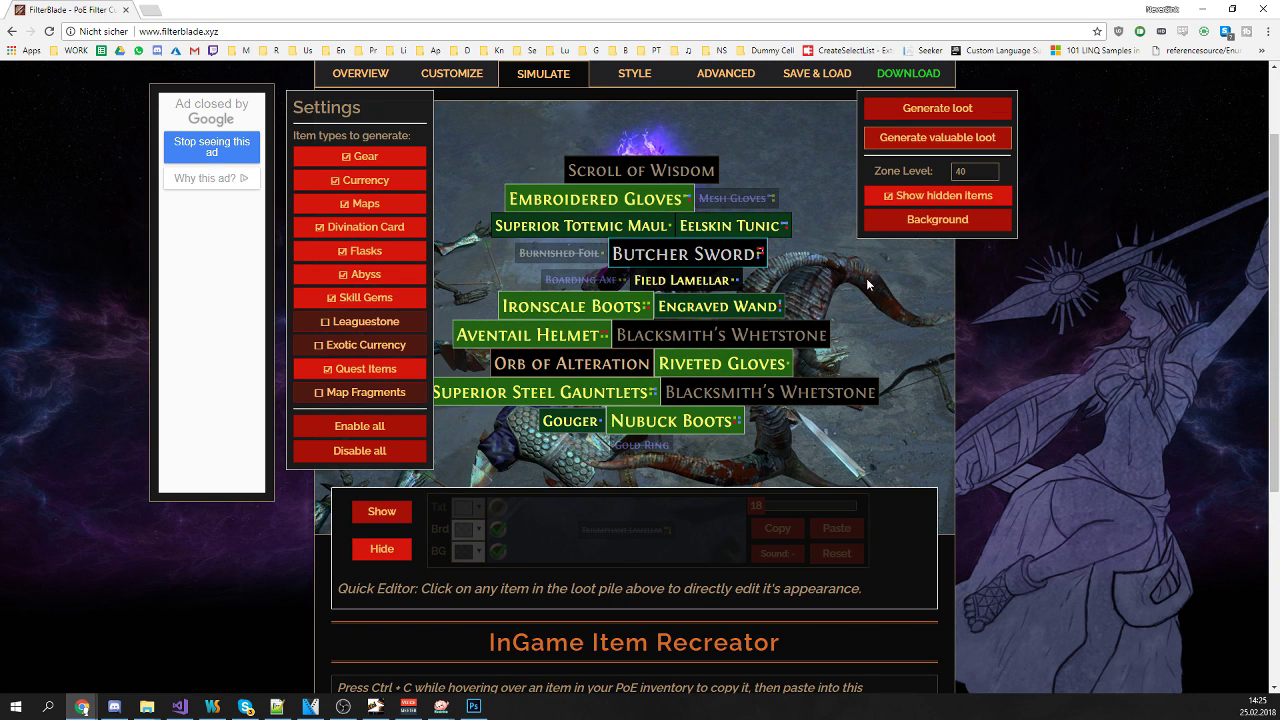
mouse_move(606, 367)
mouse_move(688, 281)
key("alt+Tab")
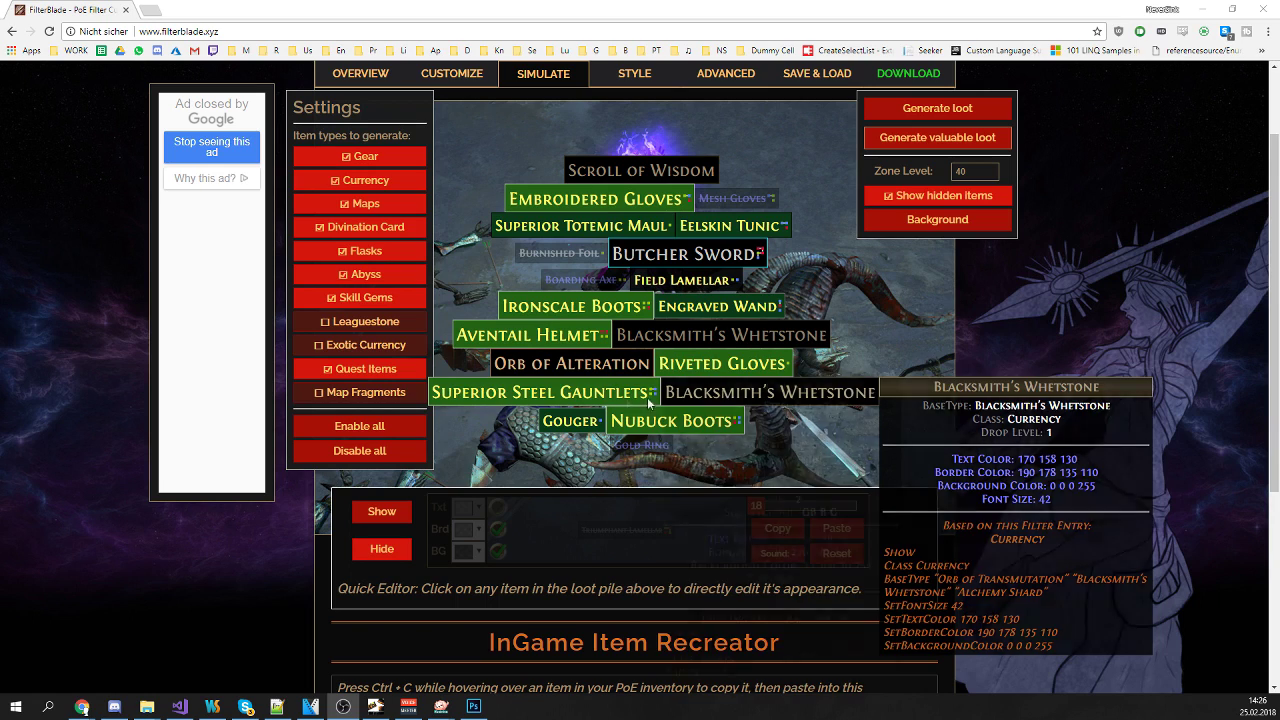
left_click(452, 74)
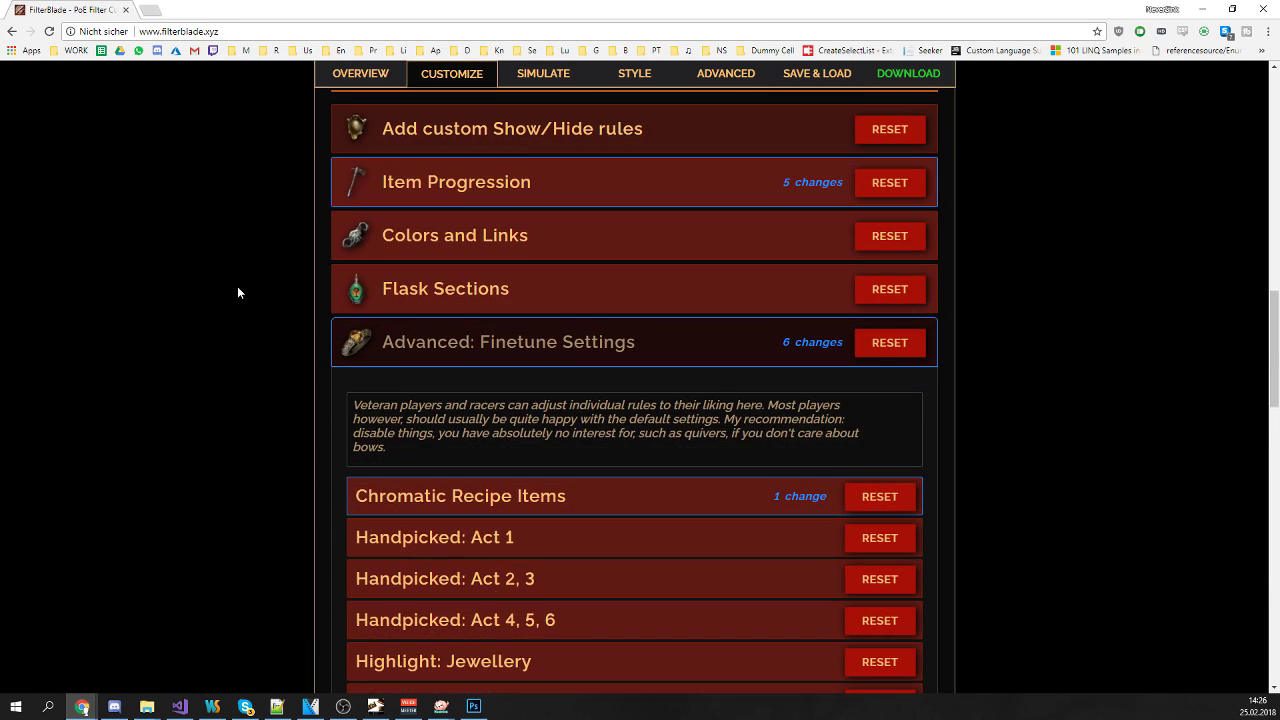
Collapse Finetune Settings and expand the leveling custom Show/Hide rules panel
left_click(409, 340)
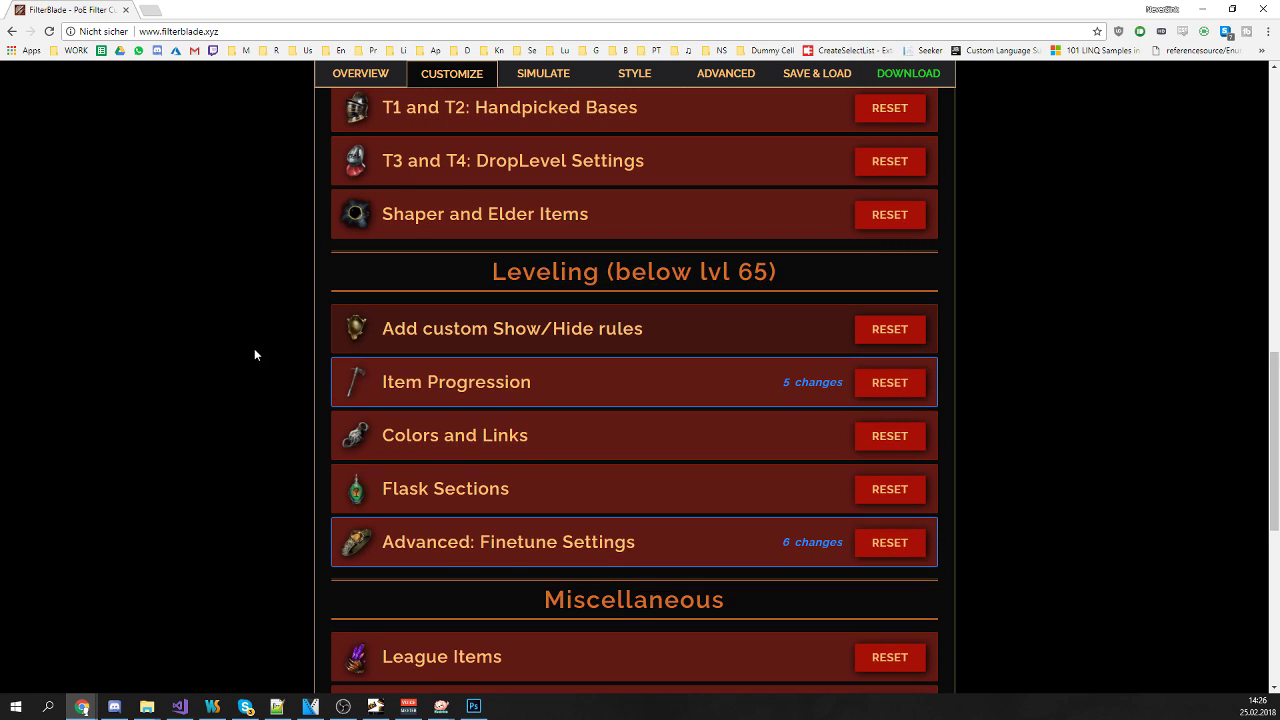
left_click(353, 333)
scroll(214, 314, "down", 1)
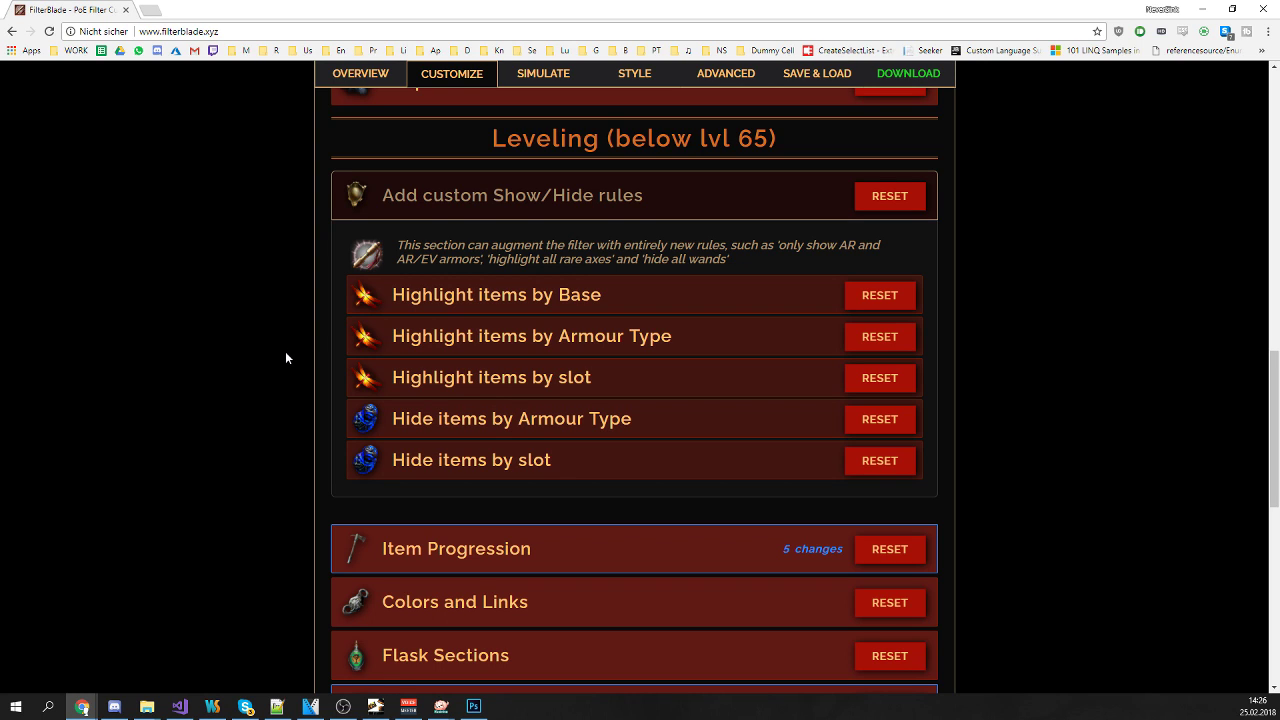
scroll(374, 371, "down", 3)
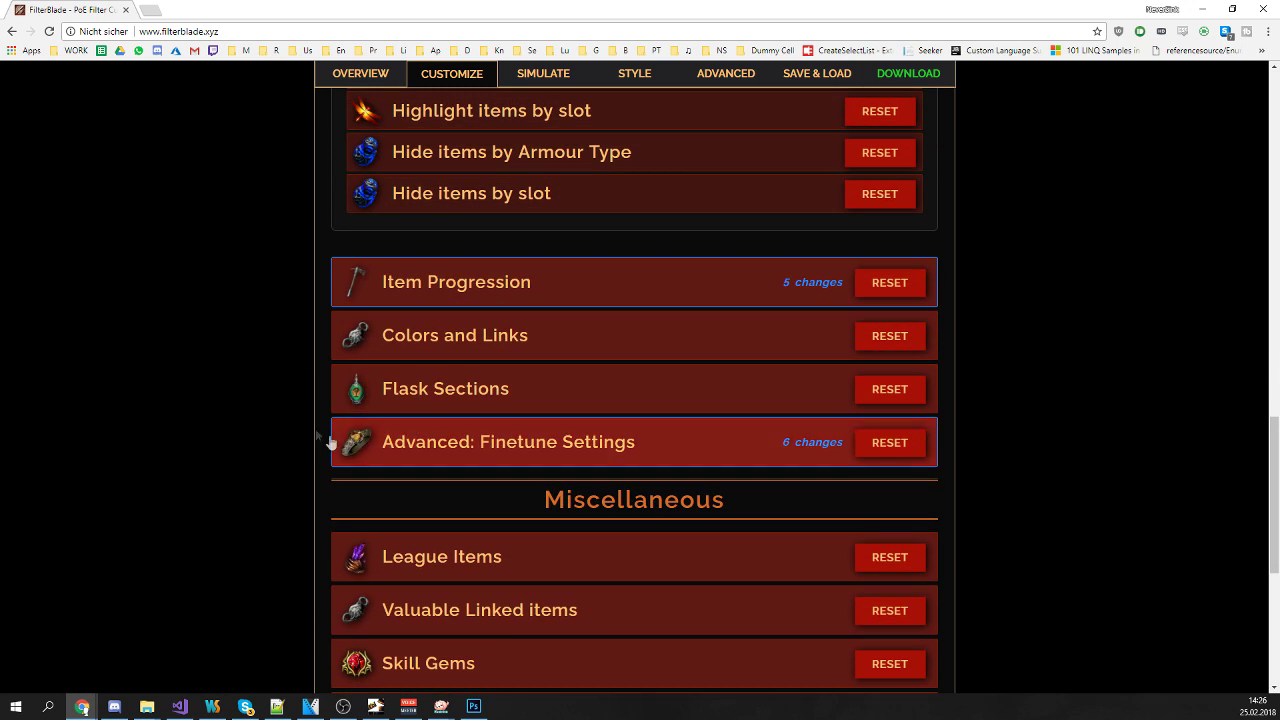
scroll(321, 433, "up", 3)
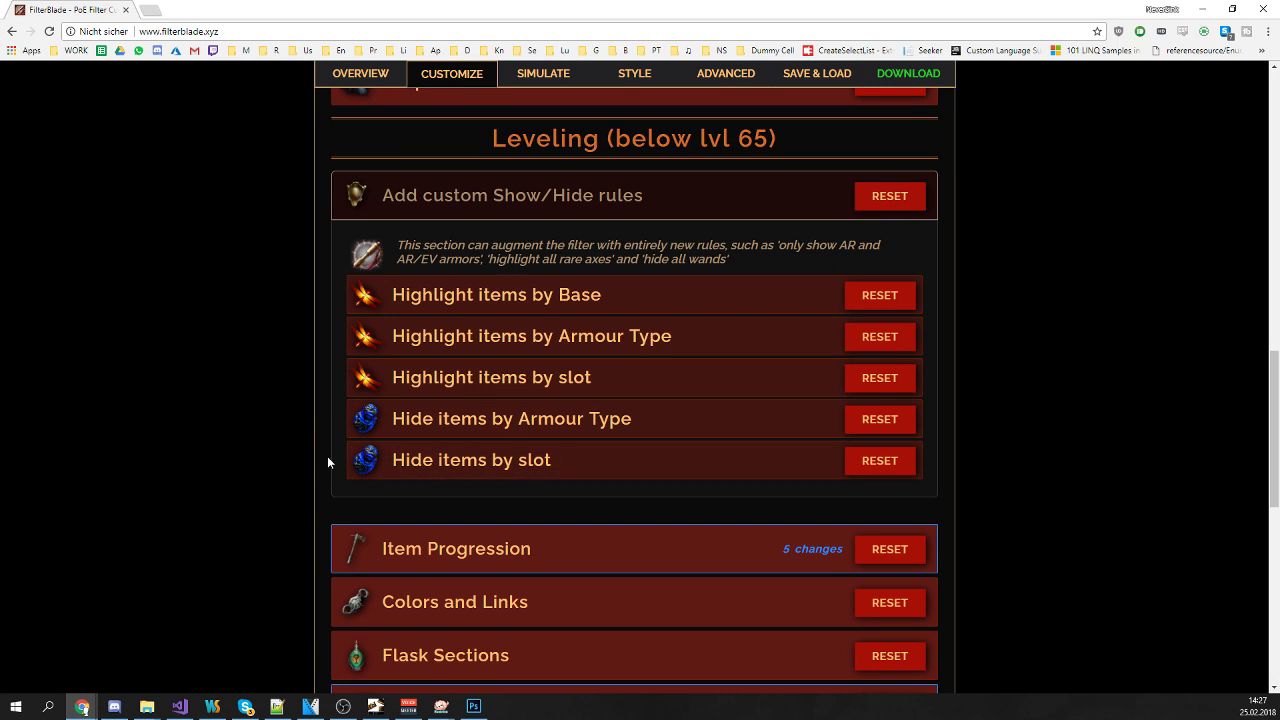
left_click(568, 470)
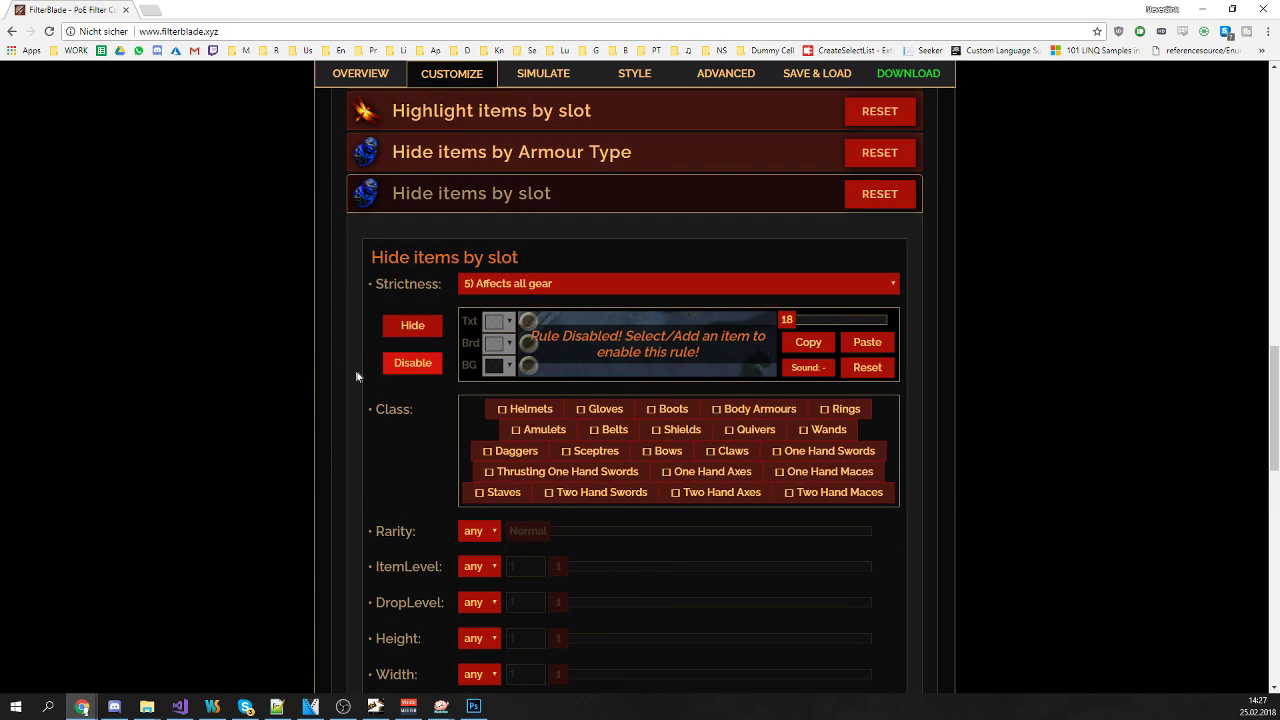
Tick maces, axes, swords, staves, daggers, sceptres, bows, wands and Quivers for hiding, leaving Claws unticked
left_click(806, 494)
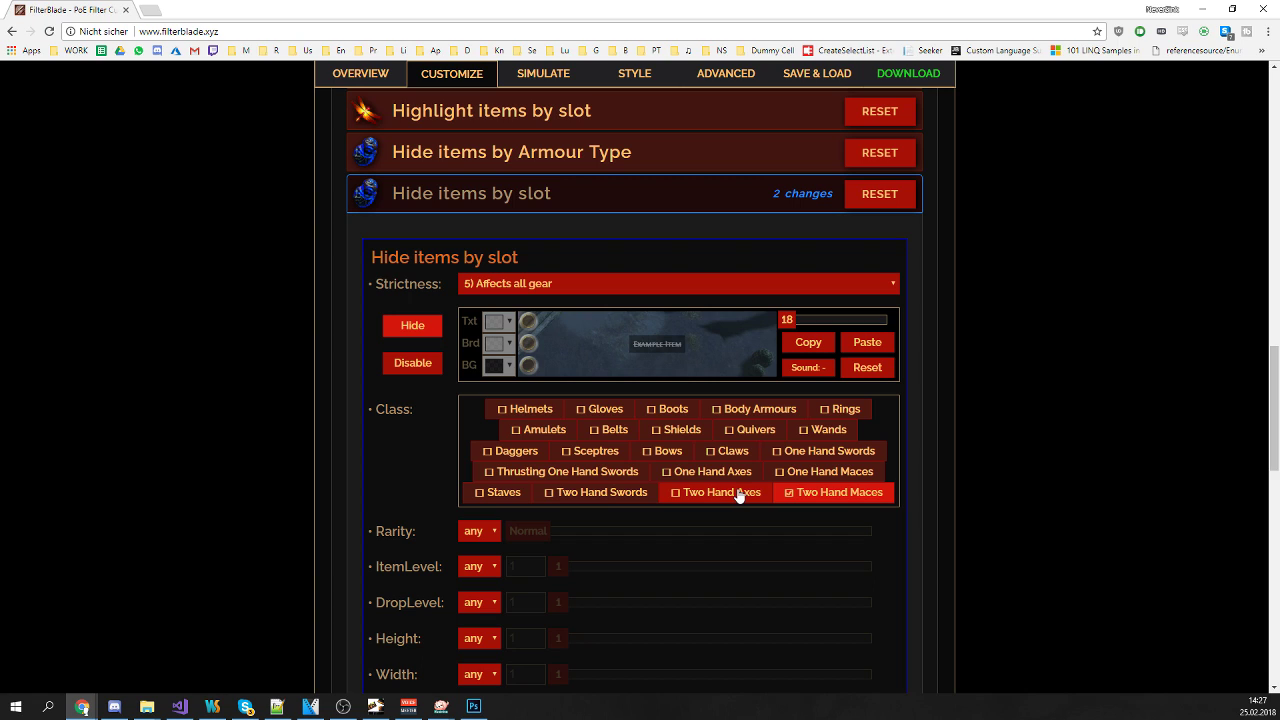
left_click(738, 494)
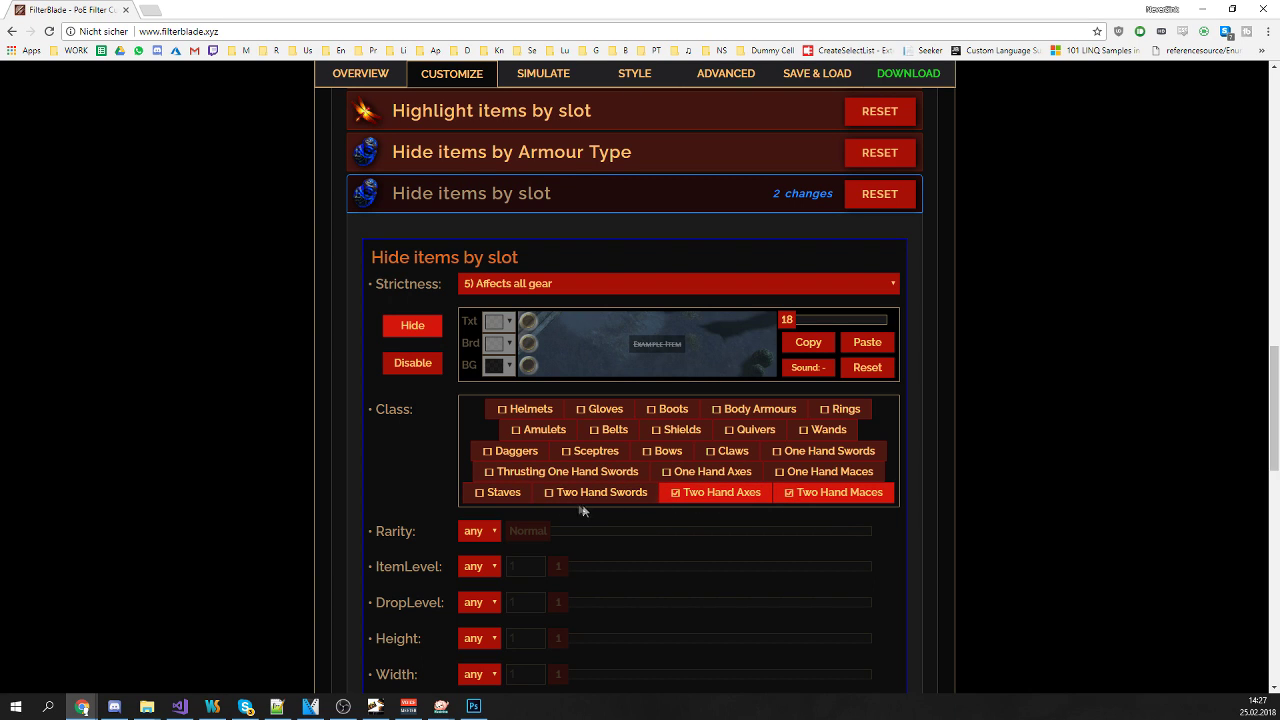
left_click(530, 493)
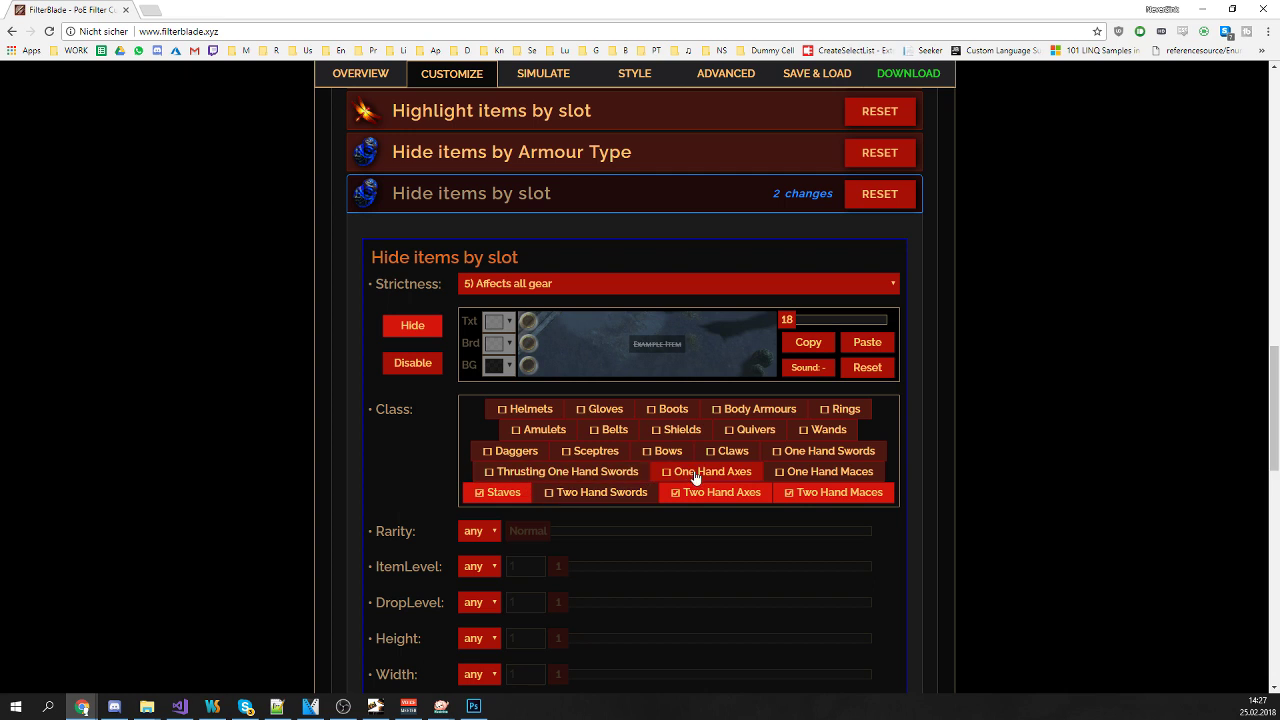
left_click(740, 474)
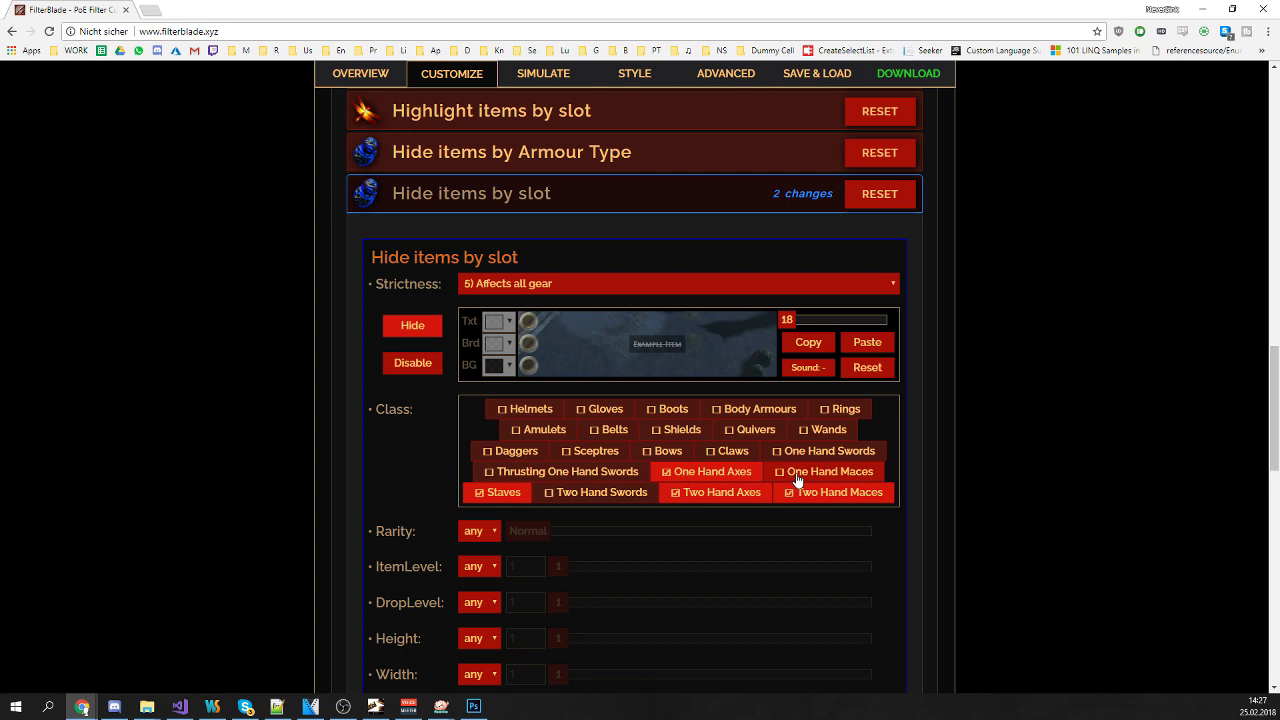
left_click(800, 474)
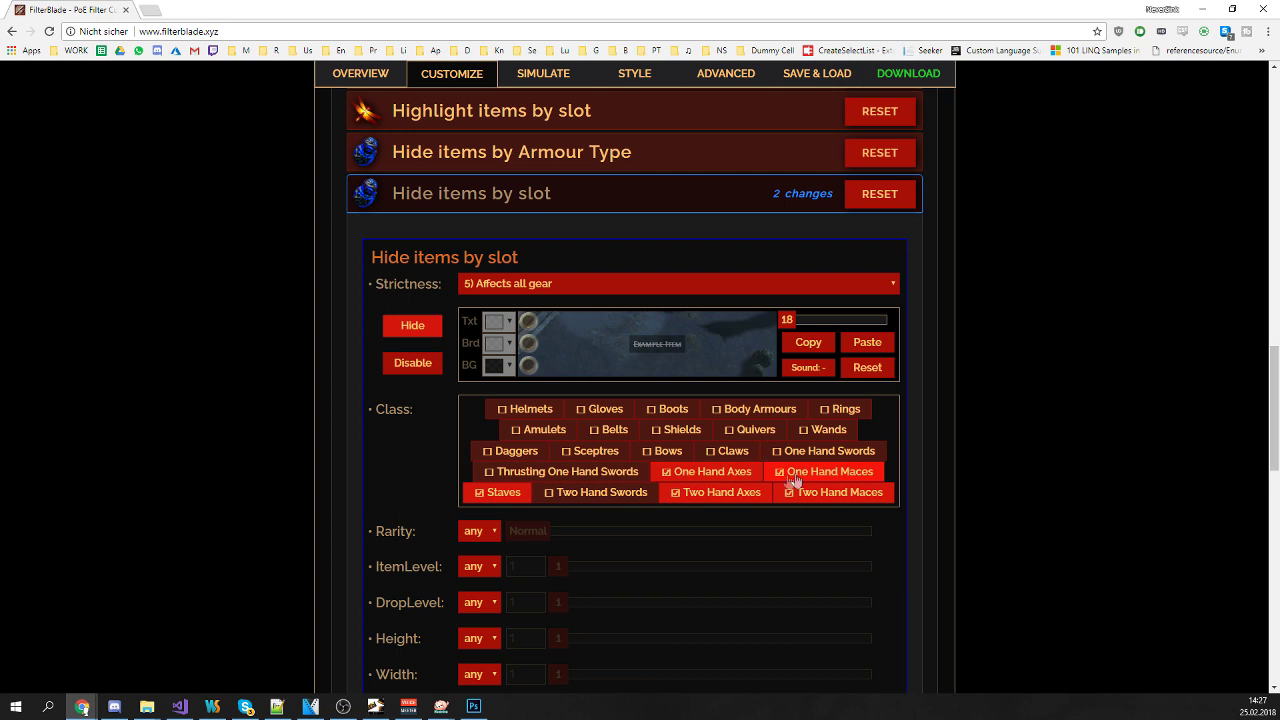
left_click(515, 455)
left_click(592, 455)
left_click(662, 458)
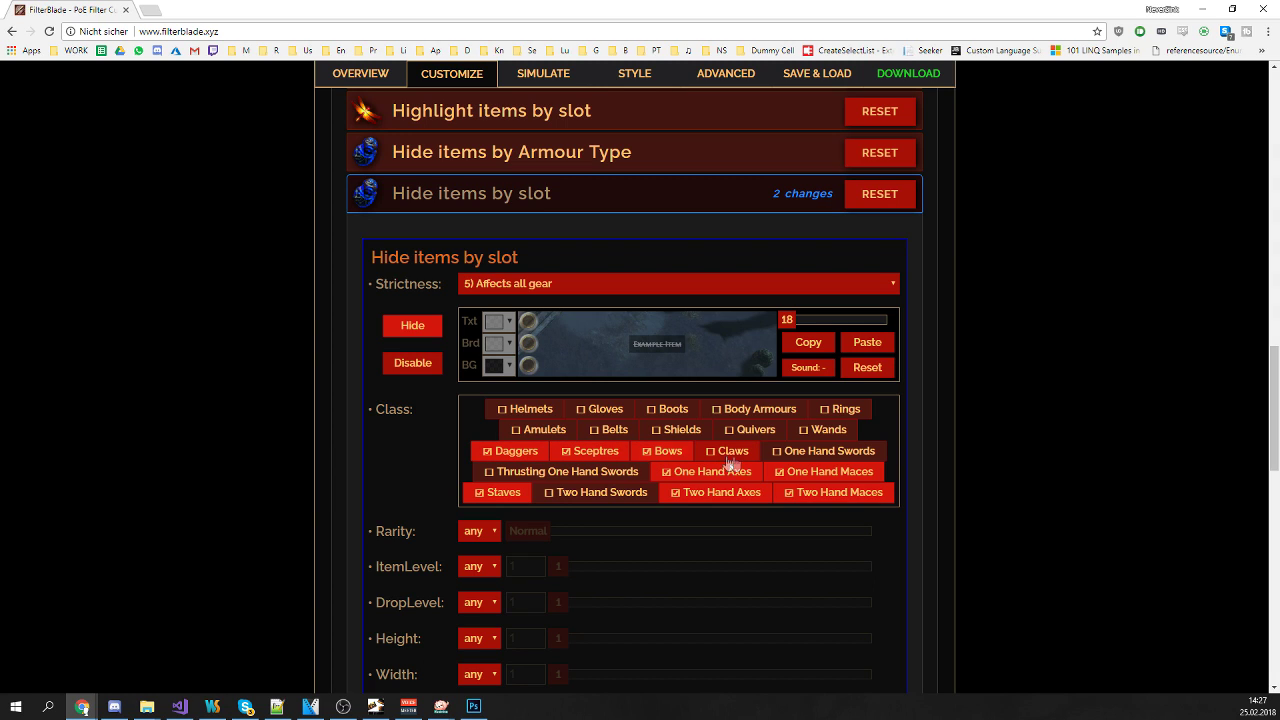
left_click(846, 458)
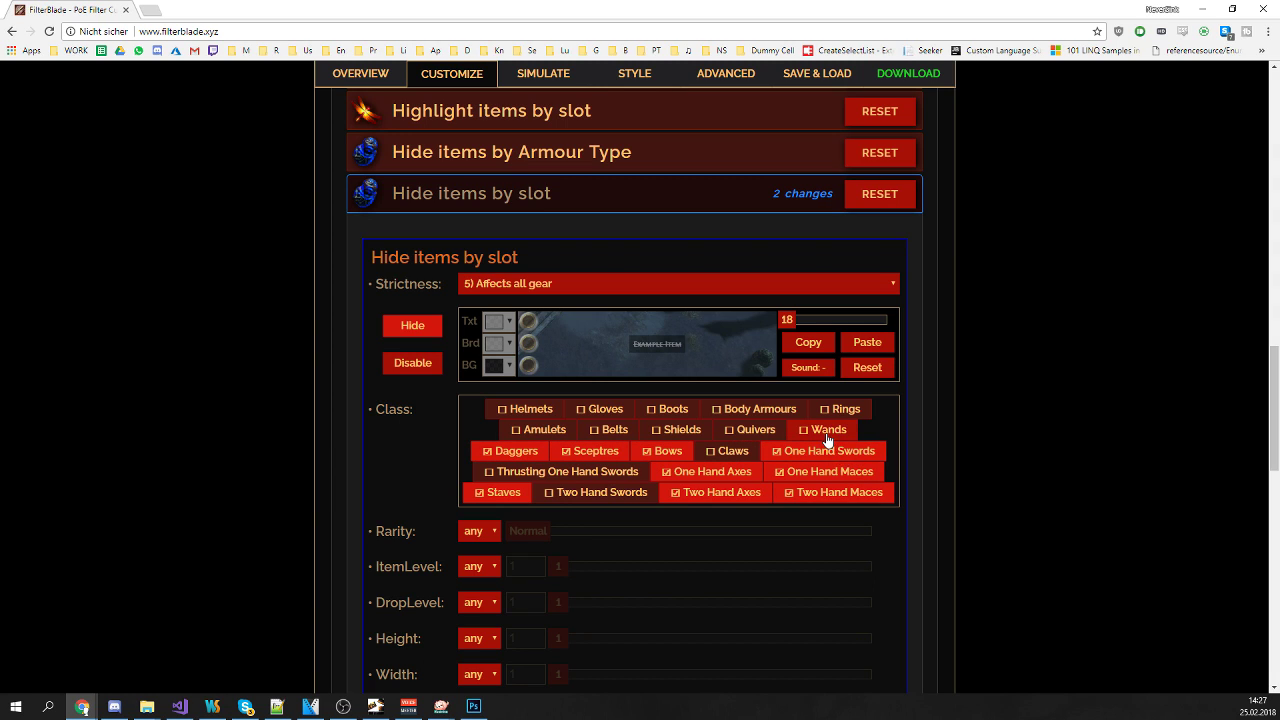
left_click(826, 434)
left_click(742, 436)
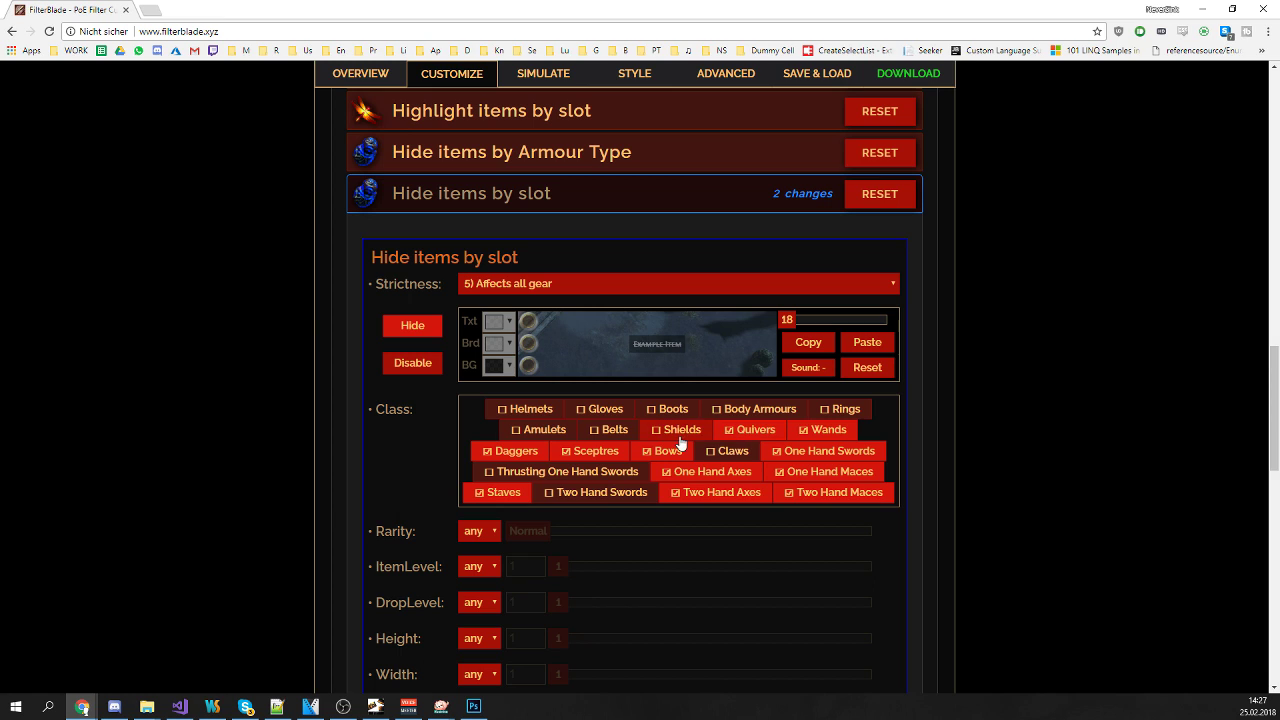
left_click(550, 477)
left_click(588, 491)
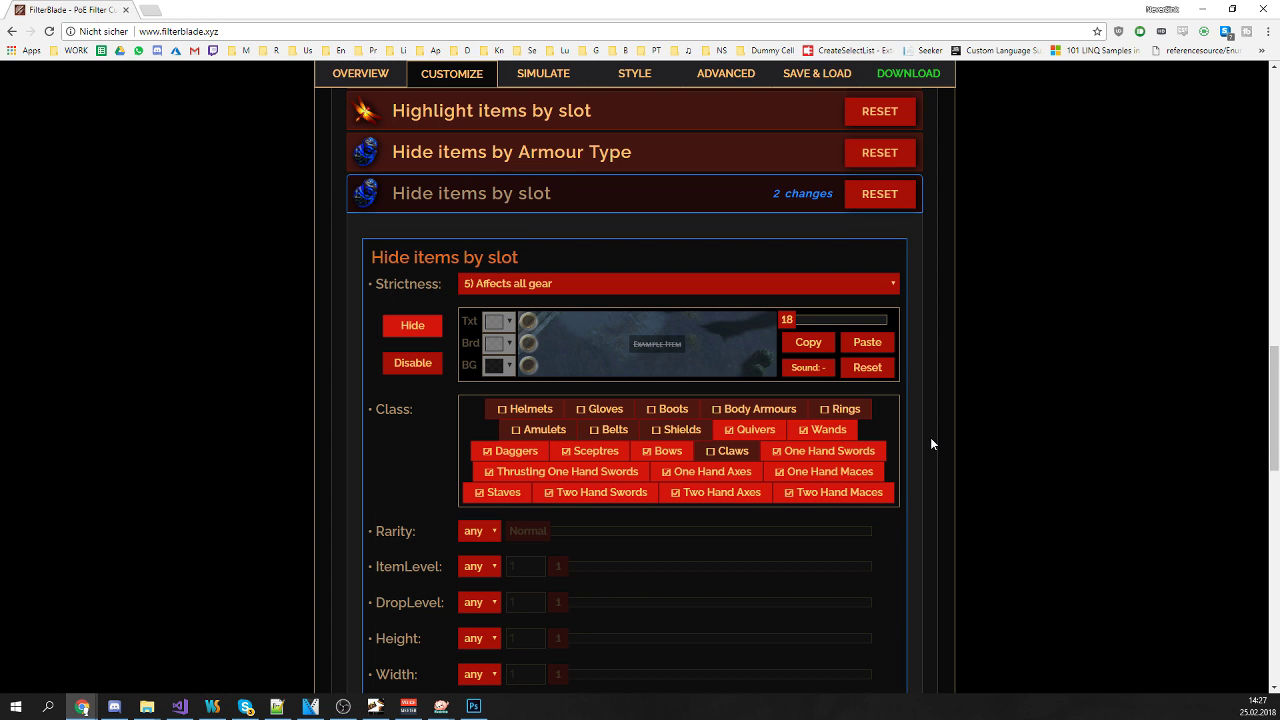
scroll(930, 437, "up", 1)
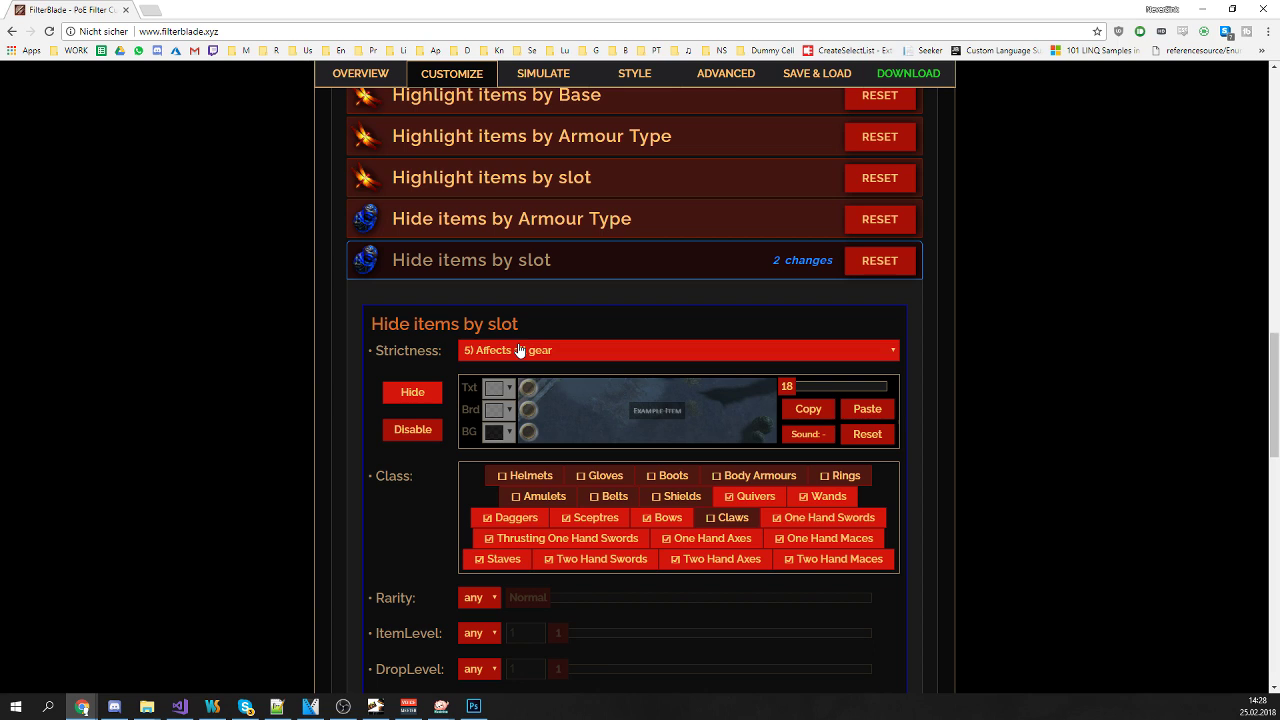
Set the slot-hiding rule's strictness to 4) Affects previous sections + handpicked/good rares and preview loot
left_click(519, 349)
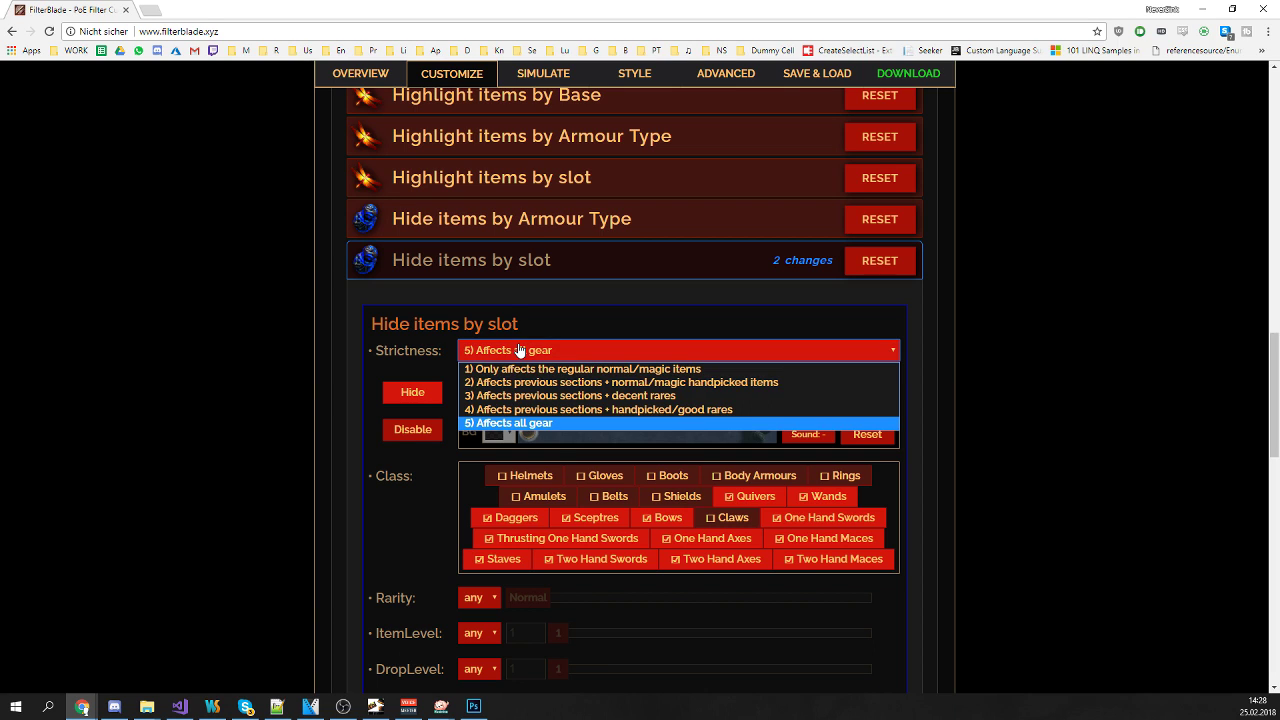
left_click(549, 410)
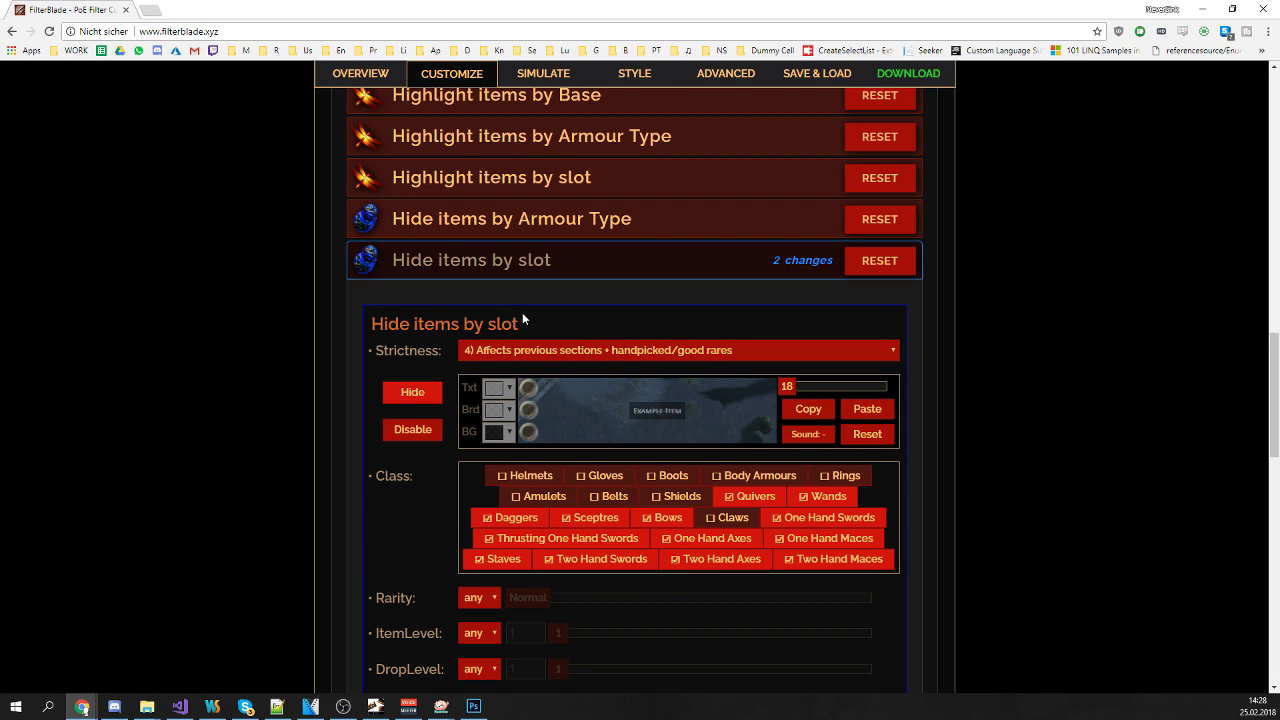
left_click(532, 92)
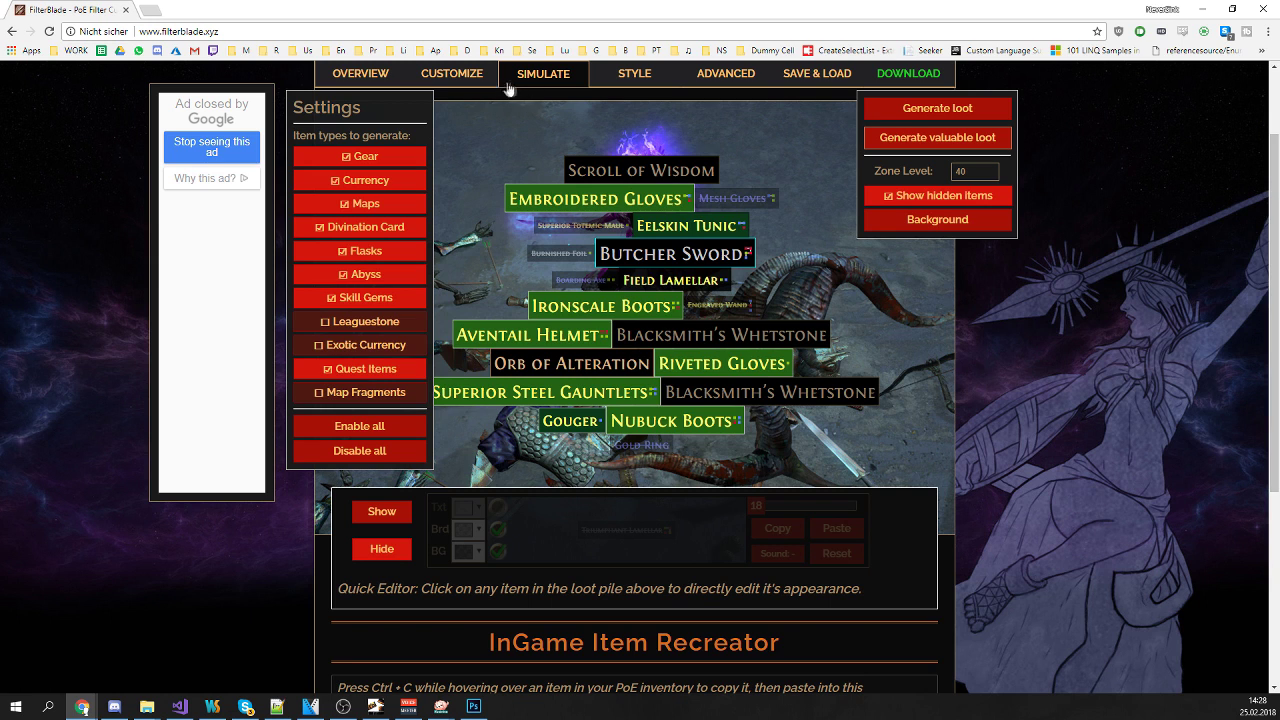
left_click(893, 107)
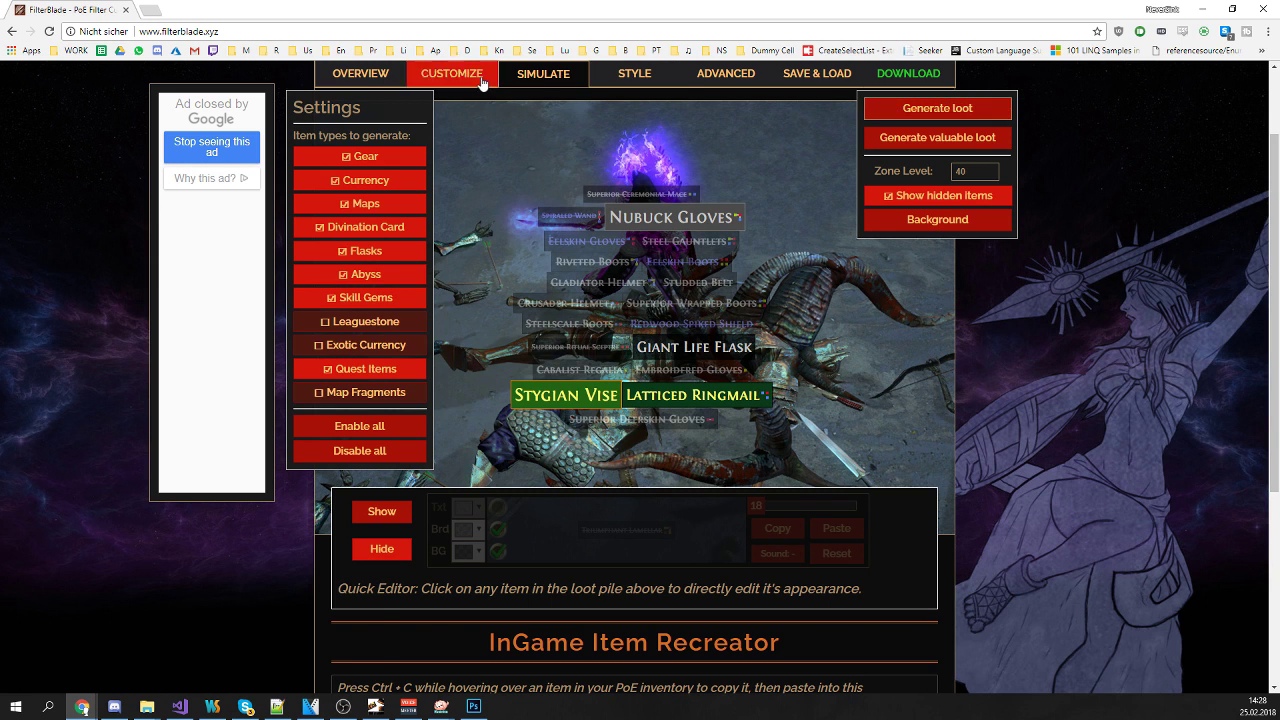
left_click(465, 76)
Switch strictness to 5) Affects all gear and generate a fresh simulated loot pile
left_click(569, 350)
left_click(569, 417)
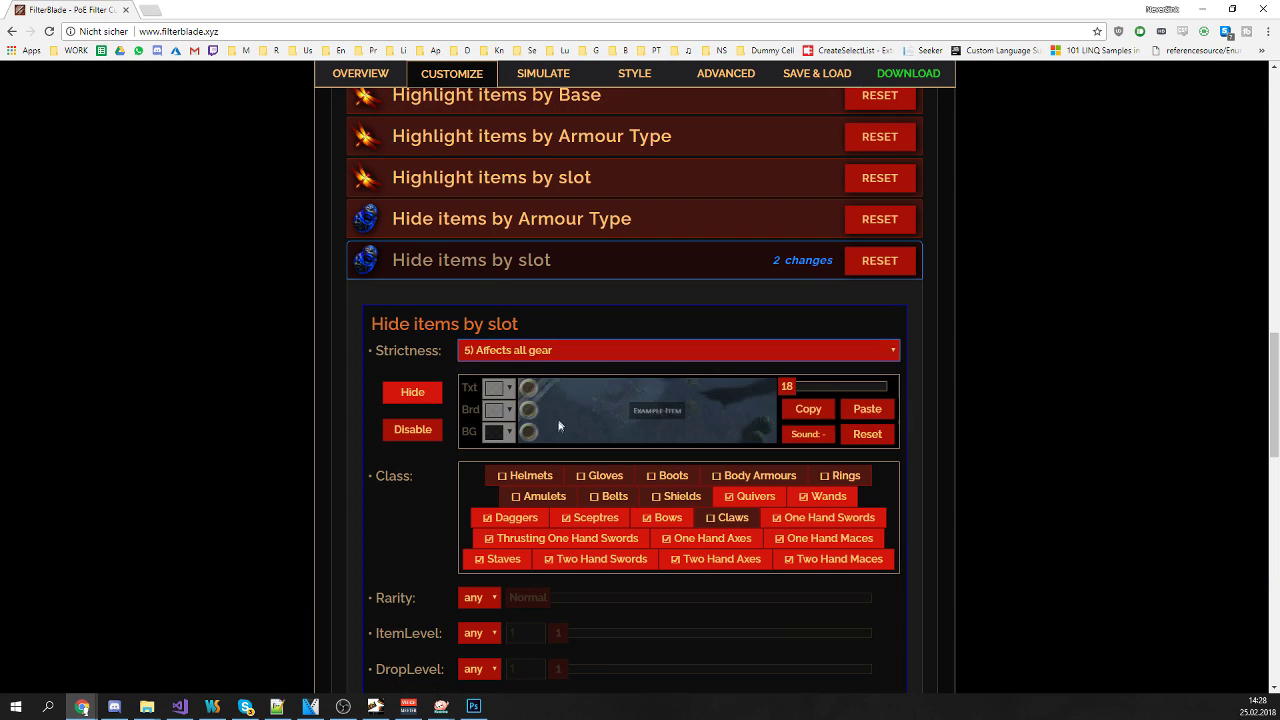
left_click(545, 75)
left_click(898, 118)
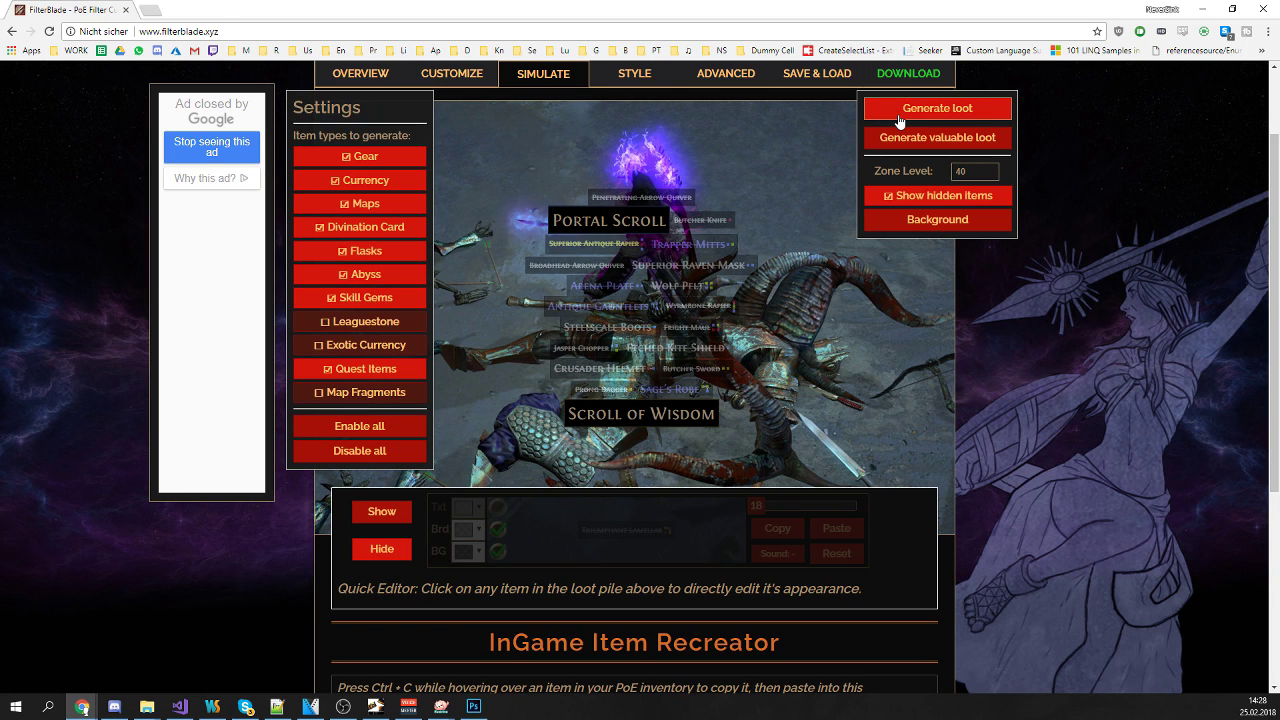
mouse_move(711, 314)
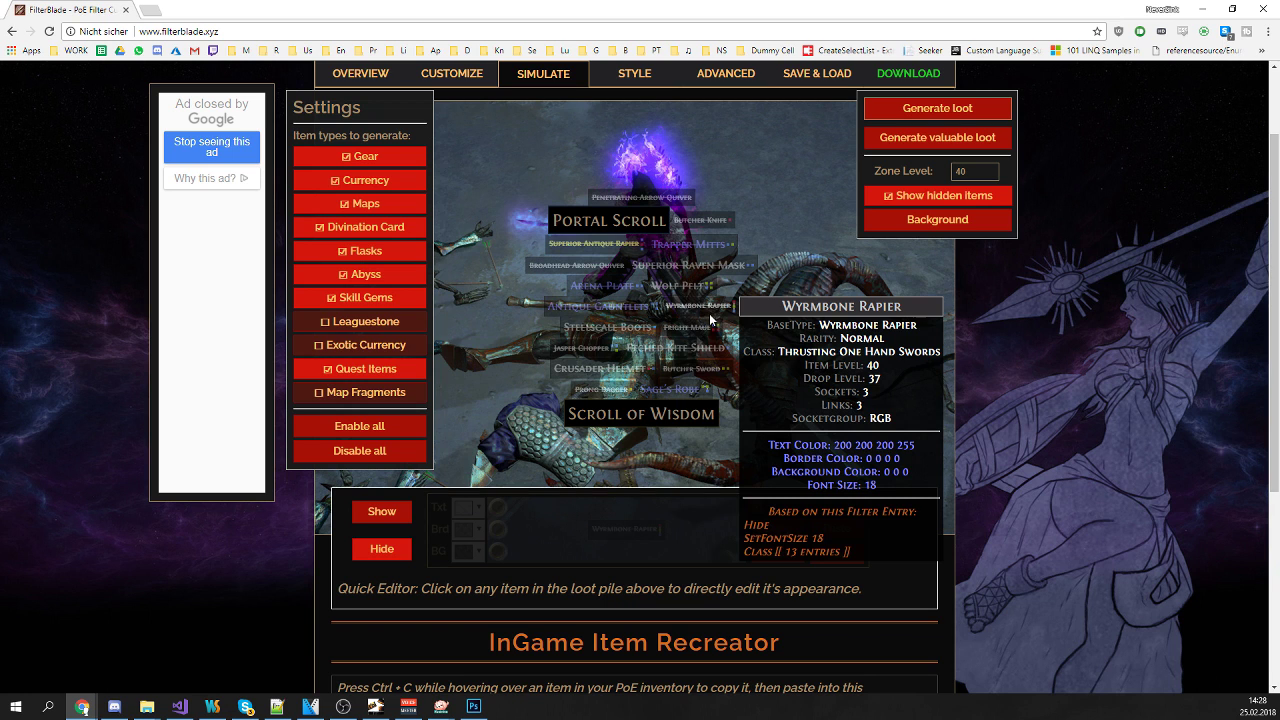
Return strictness to option 4 and generate valuable loot piles in the simulator
left_click(464, 80)
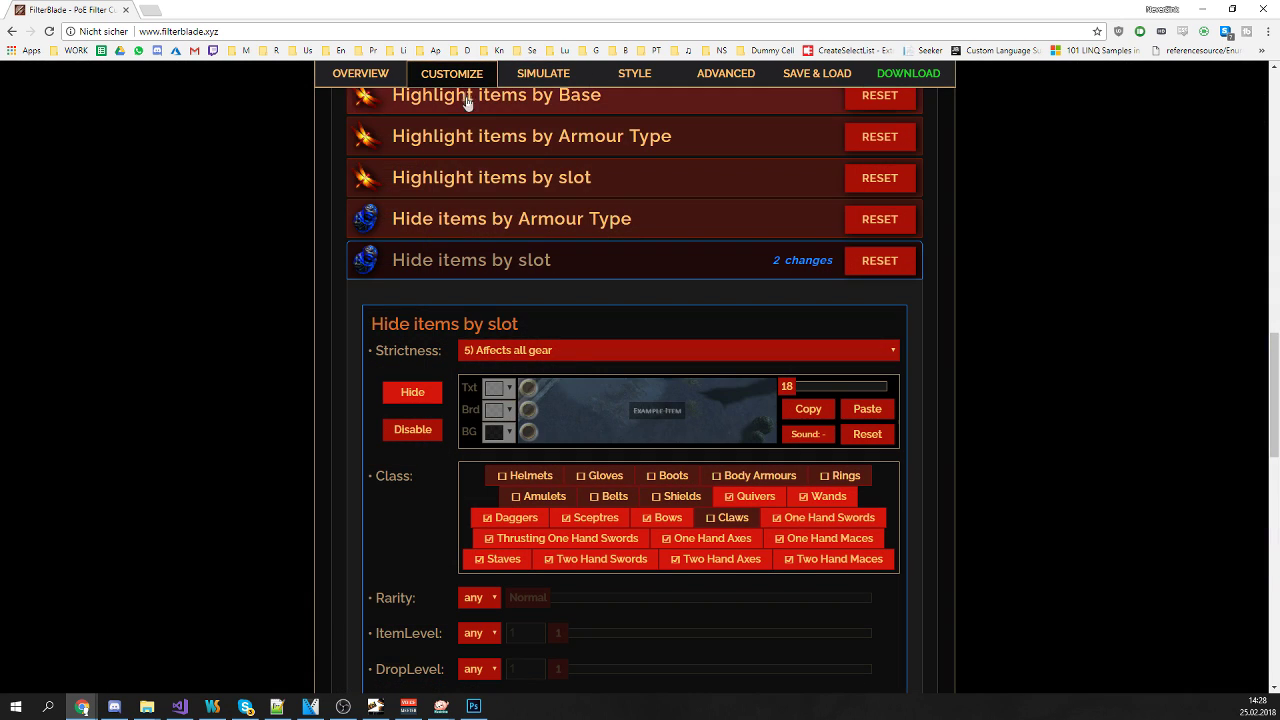
left_click(568, 352)
left_click(553, 410)
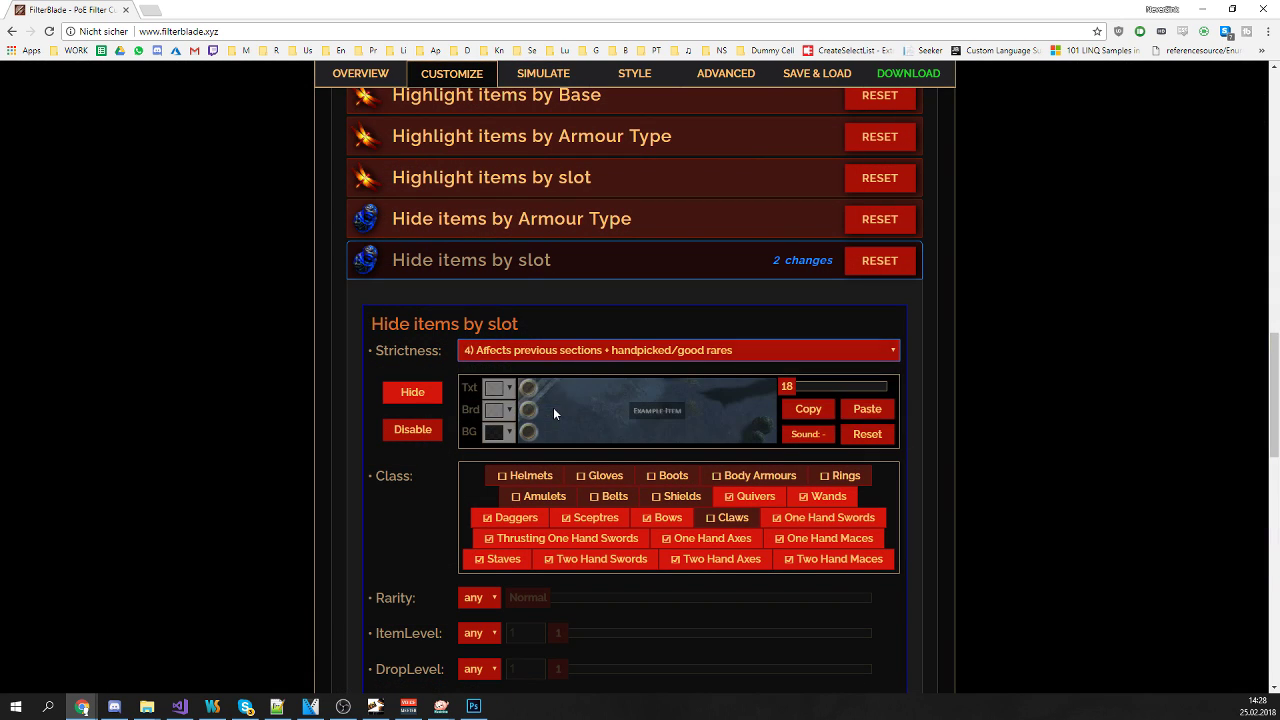
left_click(525, 84)
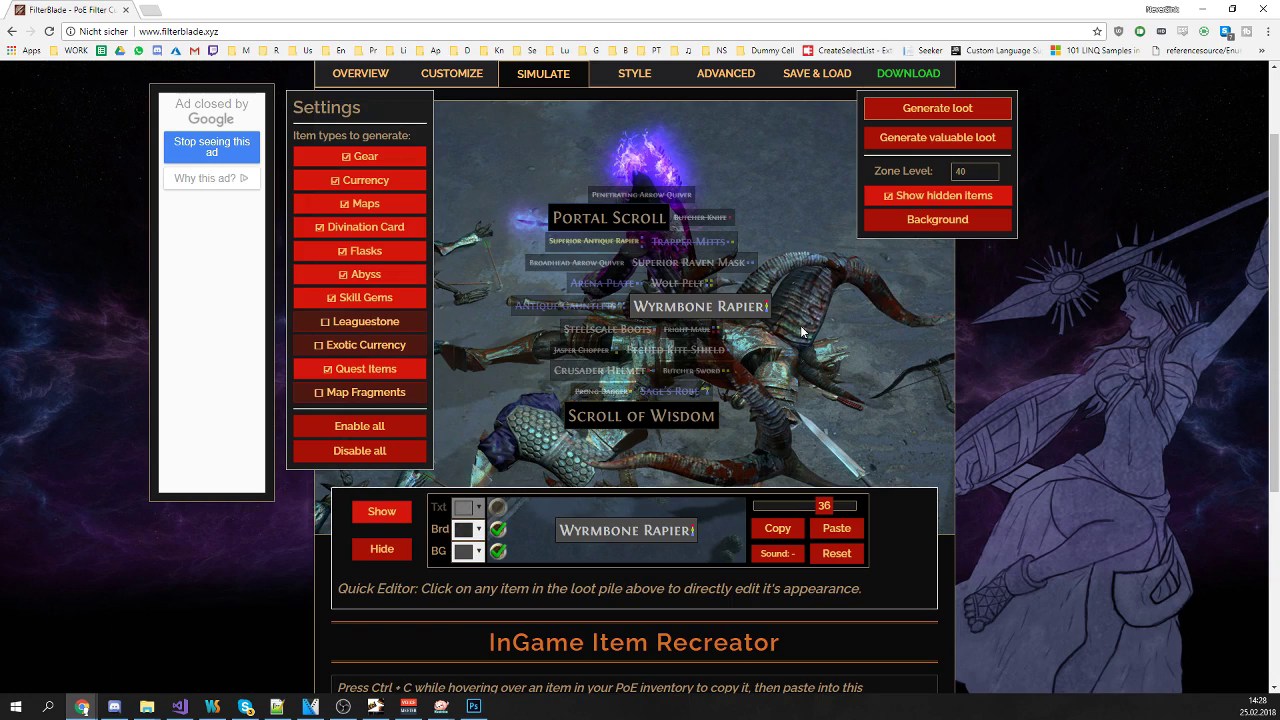
mouse_move(766, 306)
left_click(462, 82)
left_click(520, 86)
mouse_move(617, 422)
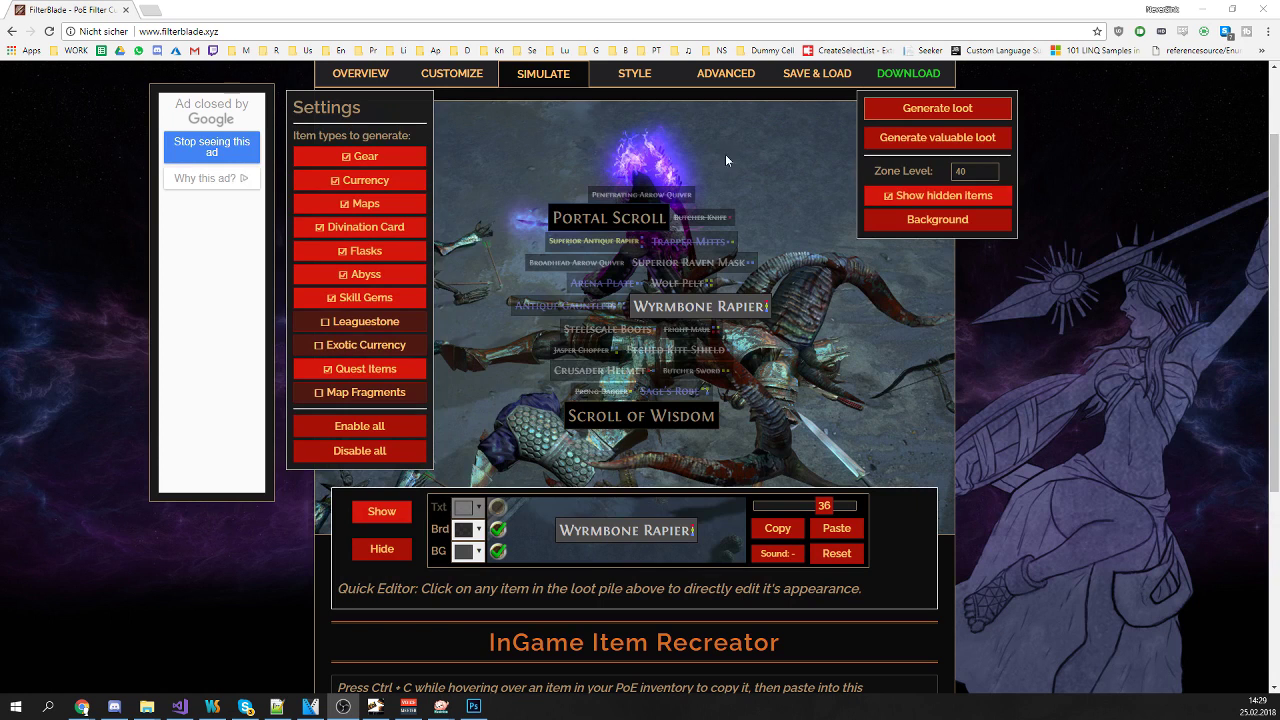
left_click(948, 139)
left_click(948, 139)
Add an ItemLevel >= 40 condition to the Hide items by slot rule
left_click(452, 73)
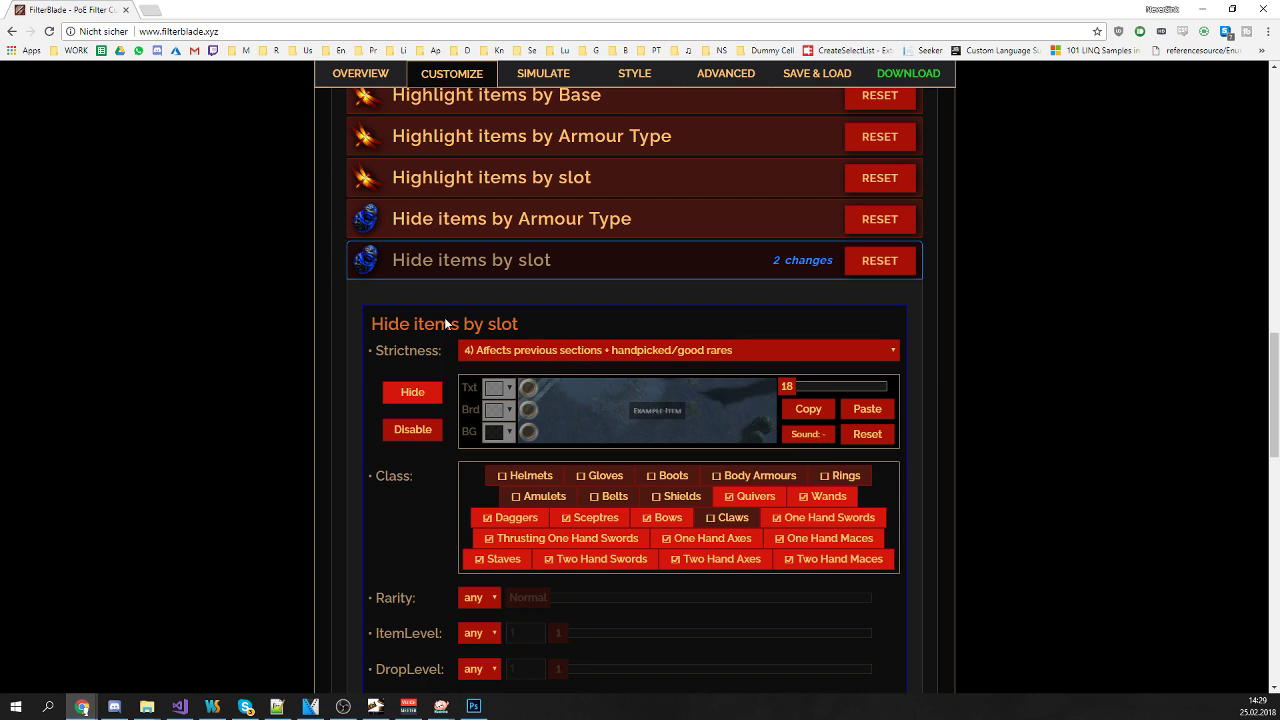
scroll(388, 404, "down", 1)
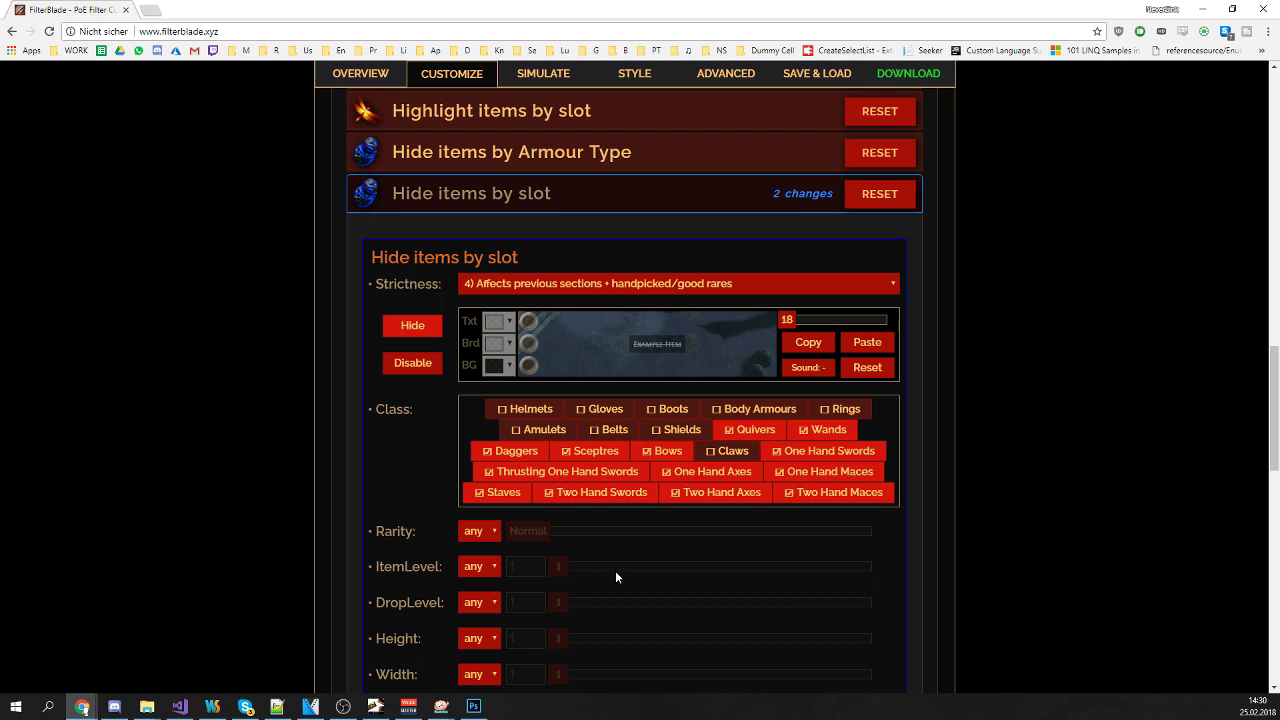
scroll(552, 567, "down", 1)
left_click(478, 499)
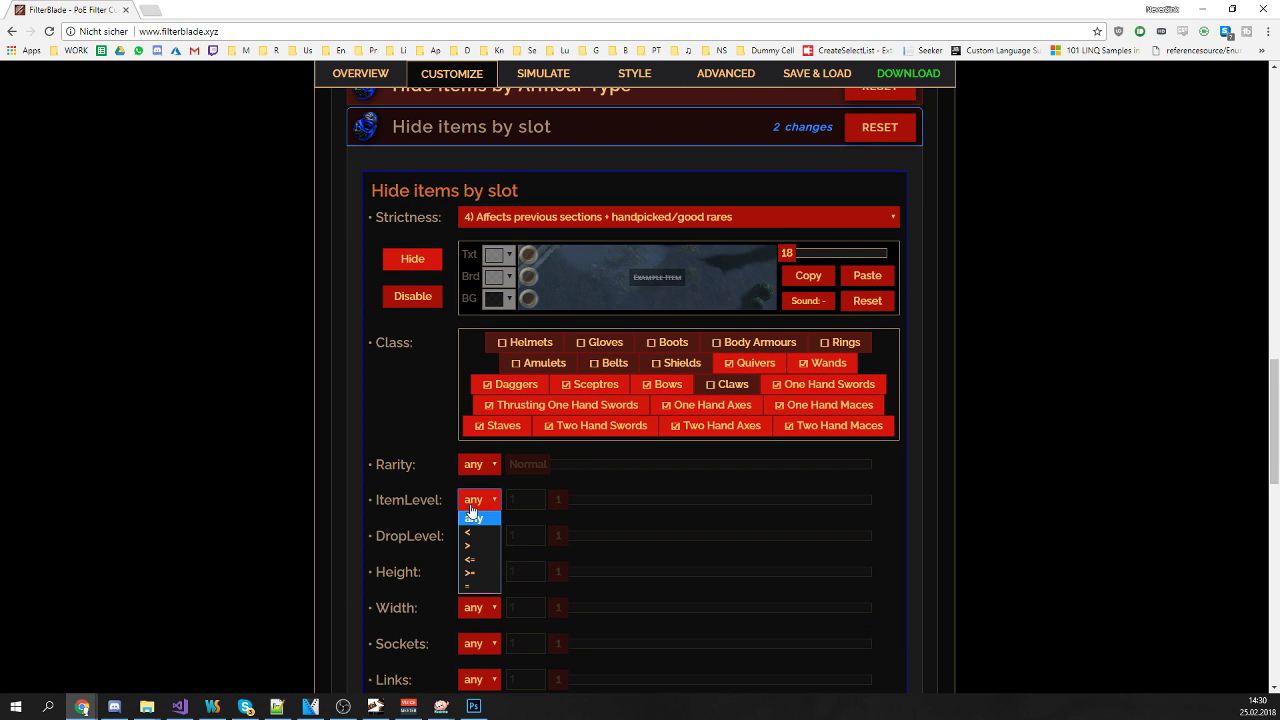
left_click(478, 573)
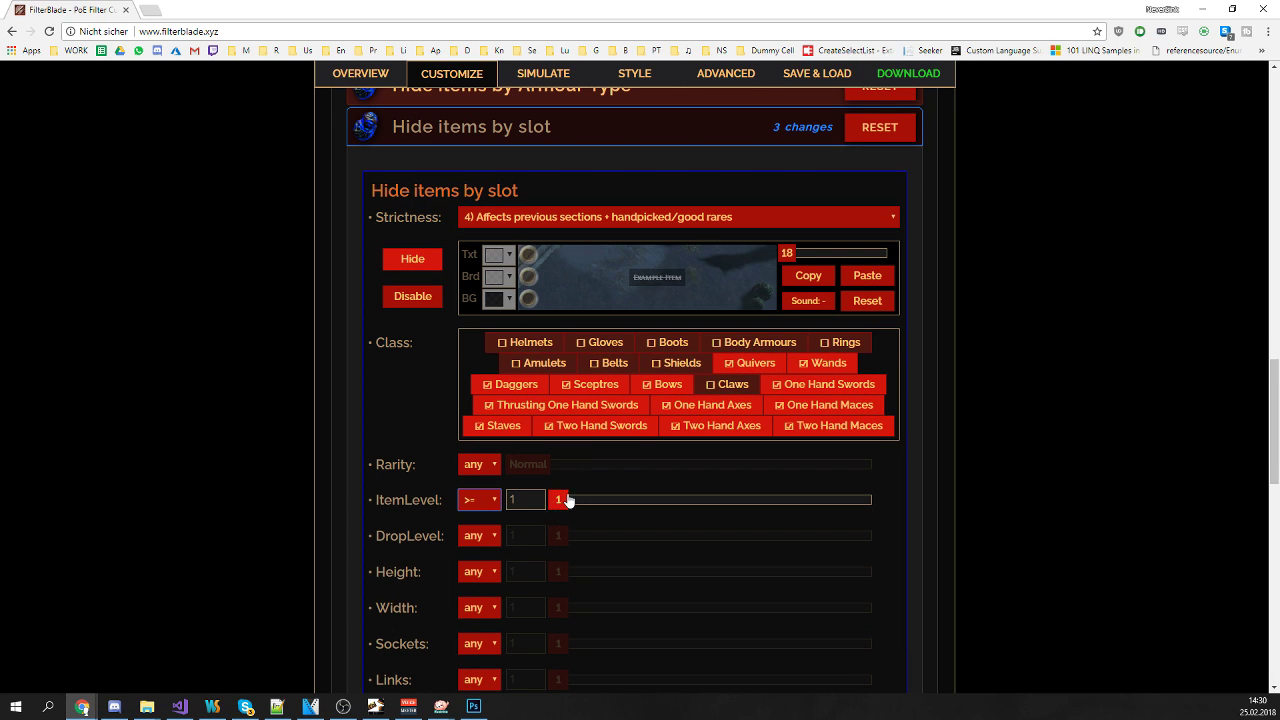
left_click_drag(564, 499, 681, 507)
scroll(977, 446, "down", 4)
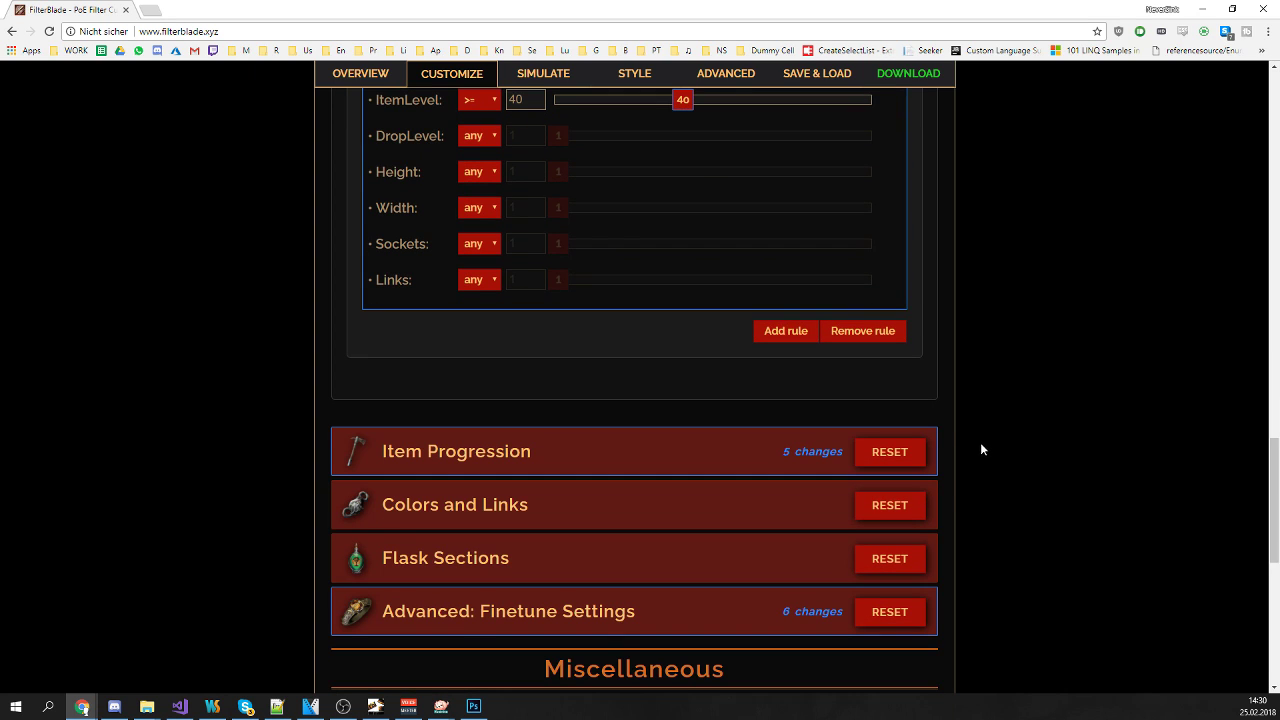
Delete the extra empty Hide items by slot rule
left_click(795, 331)
scroll(846, 371, "down", 1)
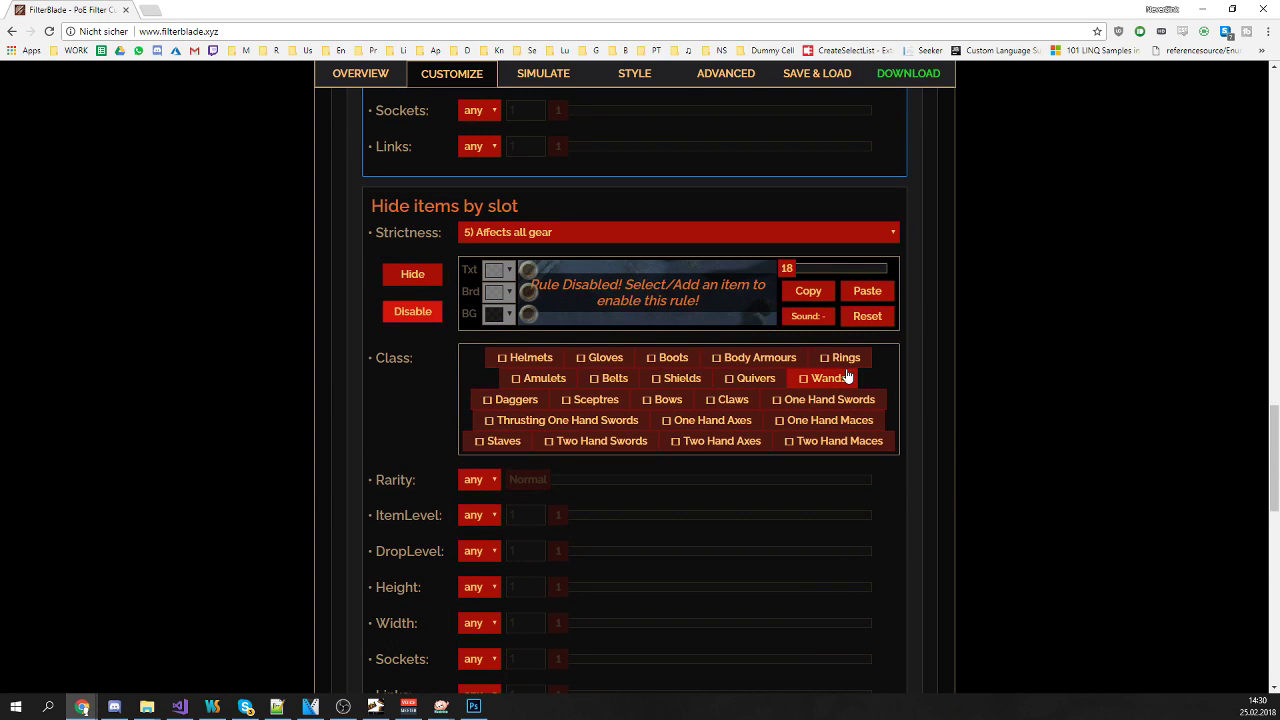
scroll(849, 371, "down", 3)
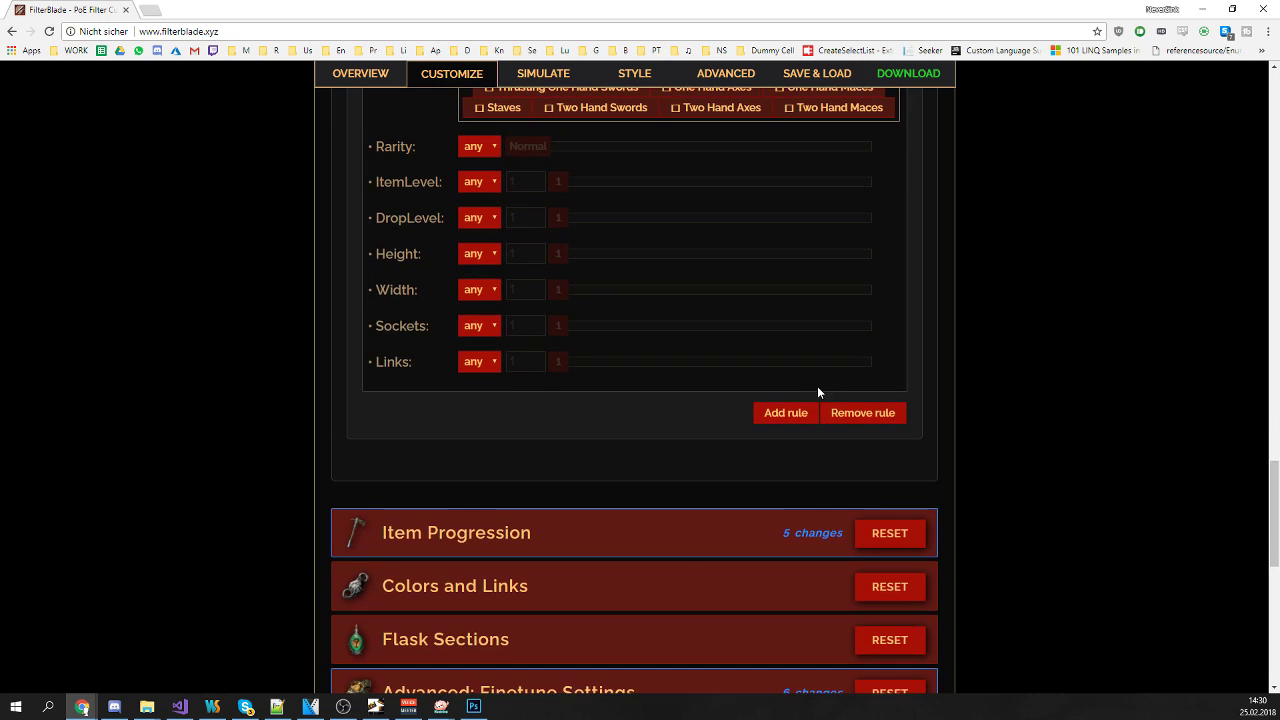
left_click(838, 411)
Collapse the Hide items by slot section and expand Highlight items by slot
scroll(920, 370, "up", 5)
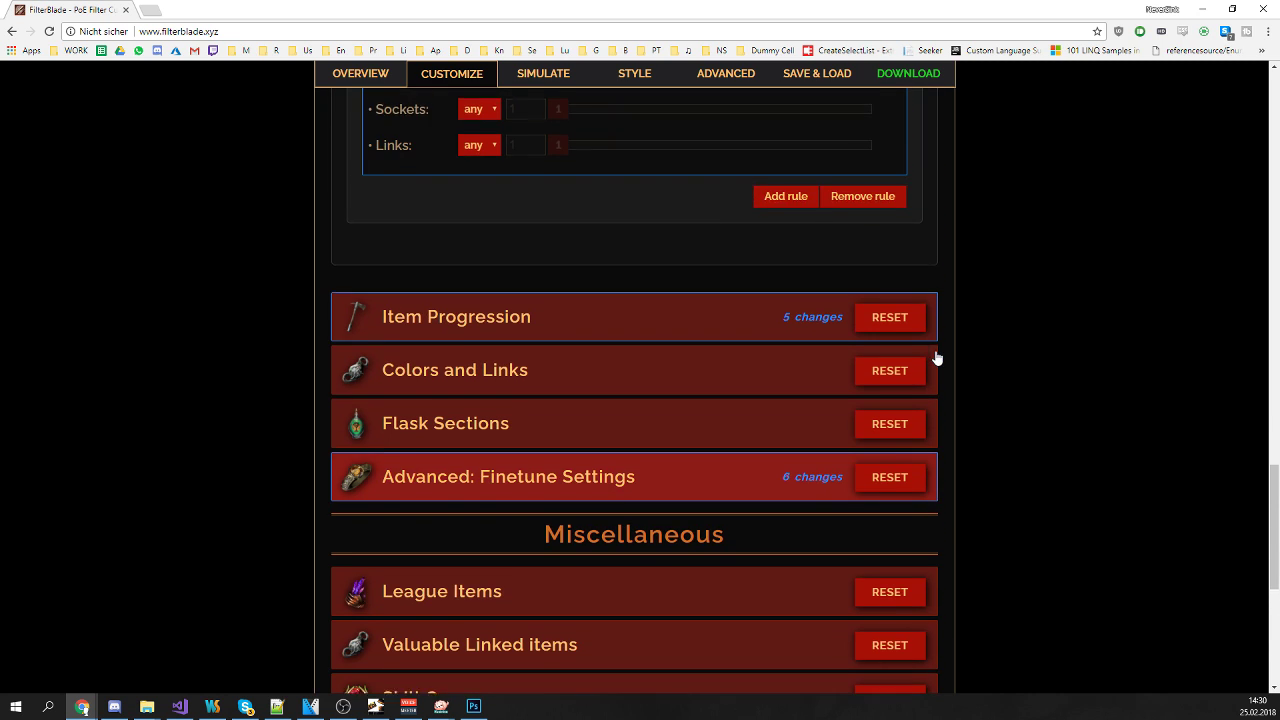
scroll(929, 352, "up", 5)
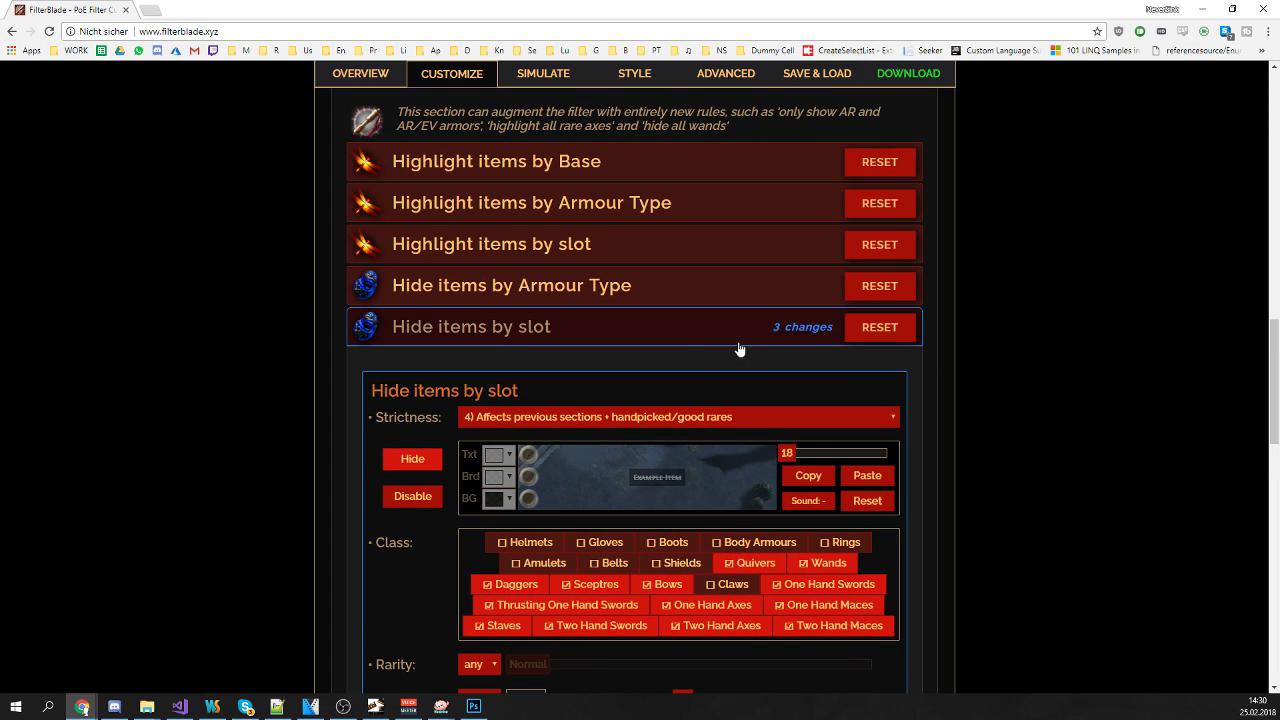
left_click(583, 340)
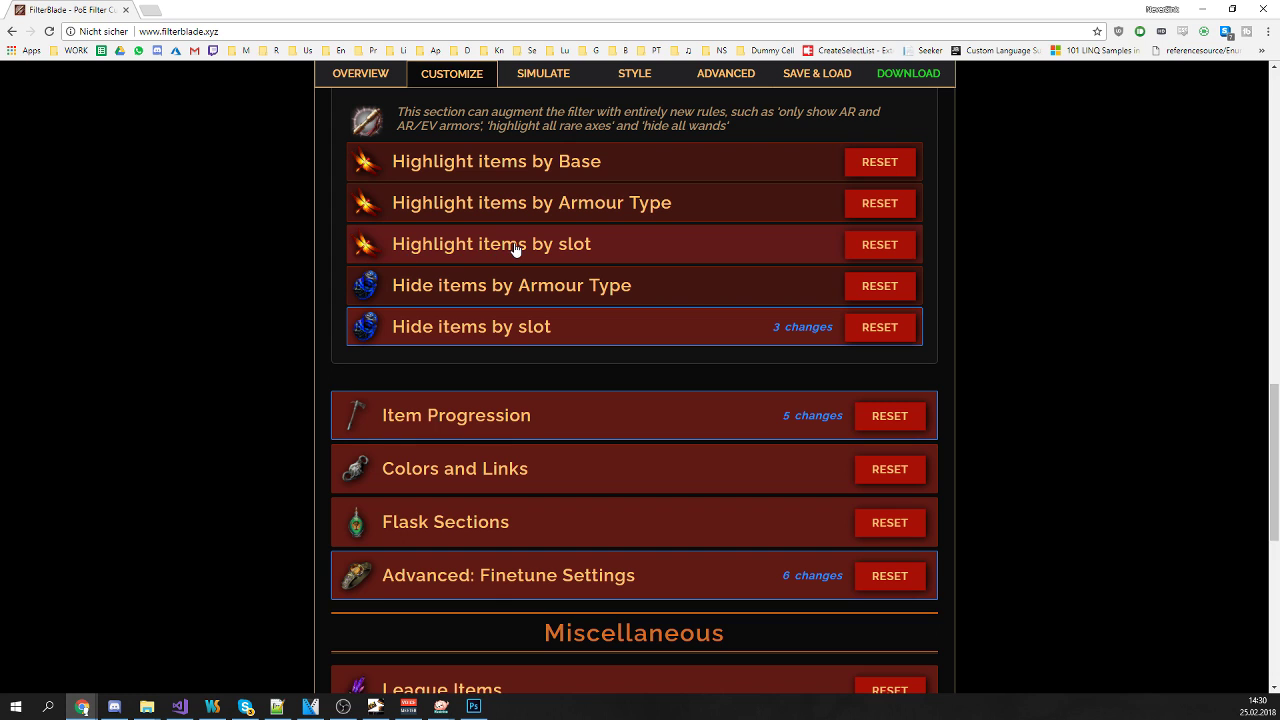
left_click(481, 254)
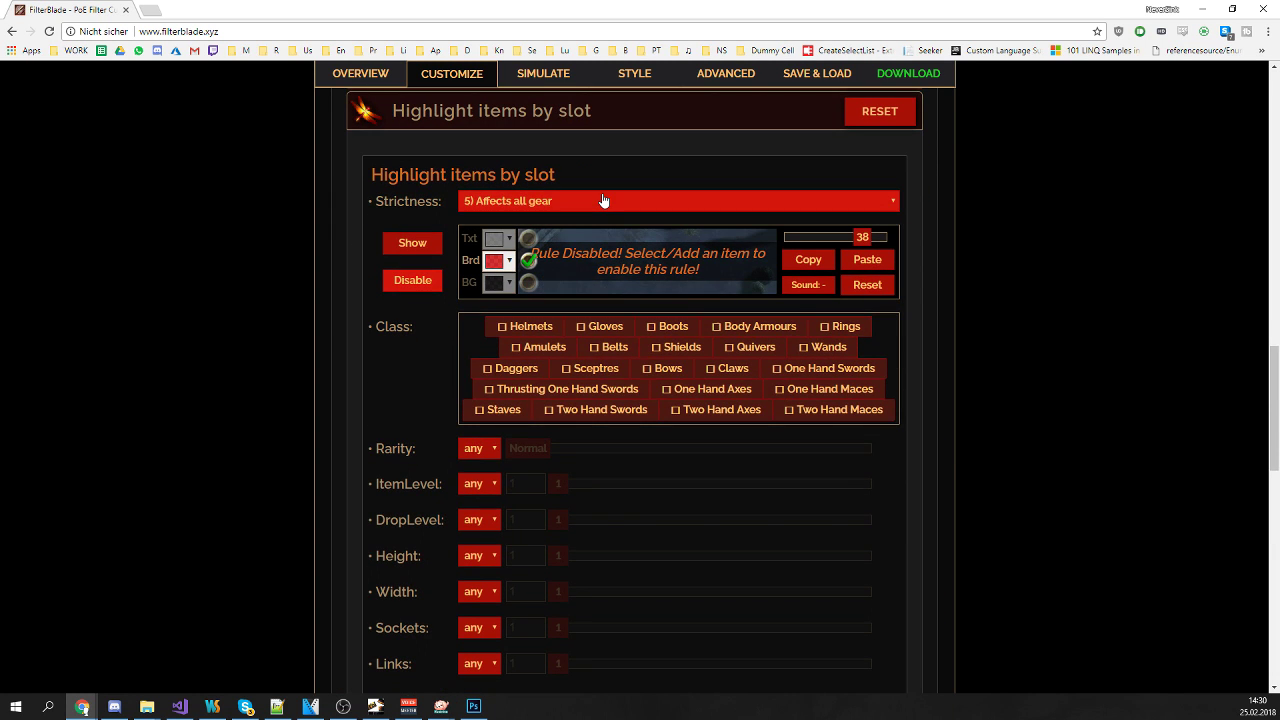
Keep the highlight rule at strictness 5) Affects all gear and enable it for Claws
left_click(603, 201)
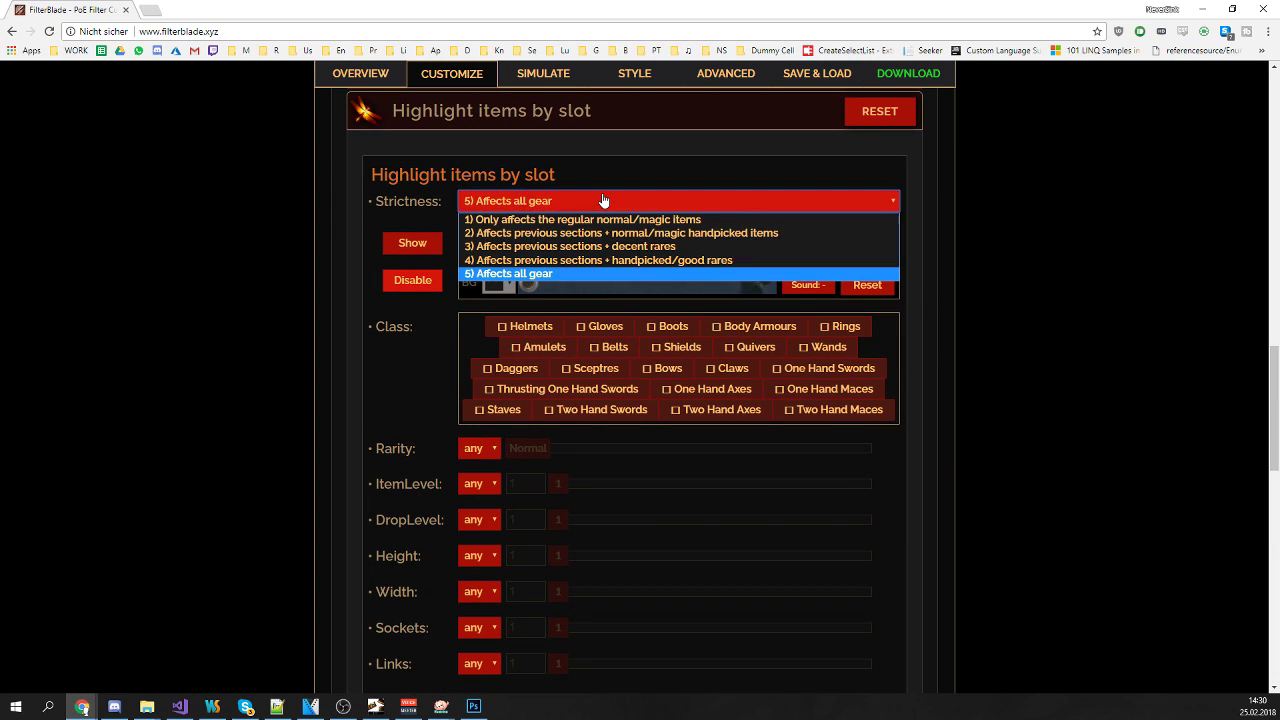
left_click(563, 274)
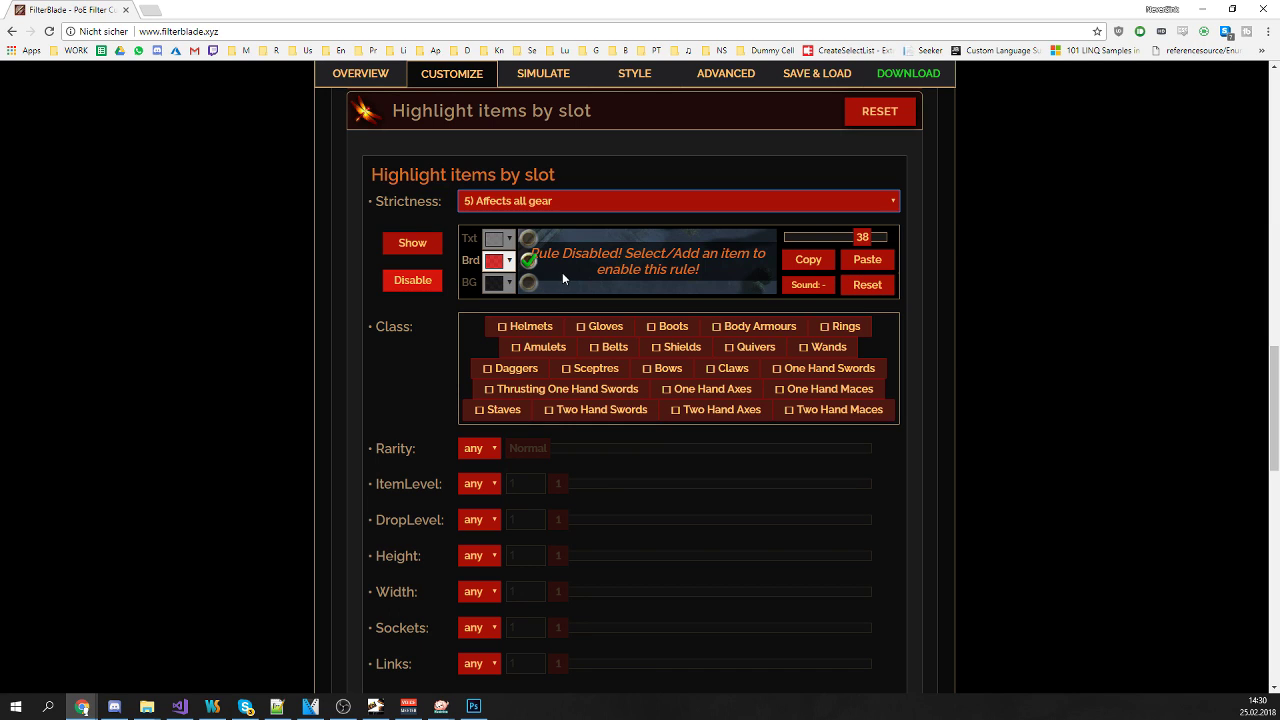
left_click(743, 379)
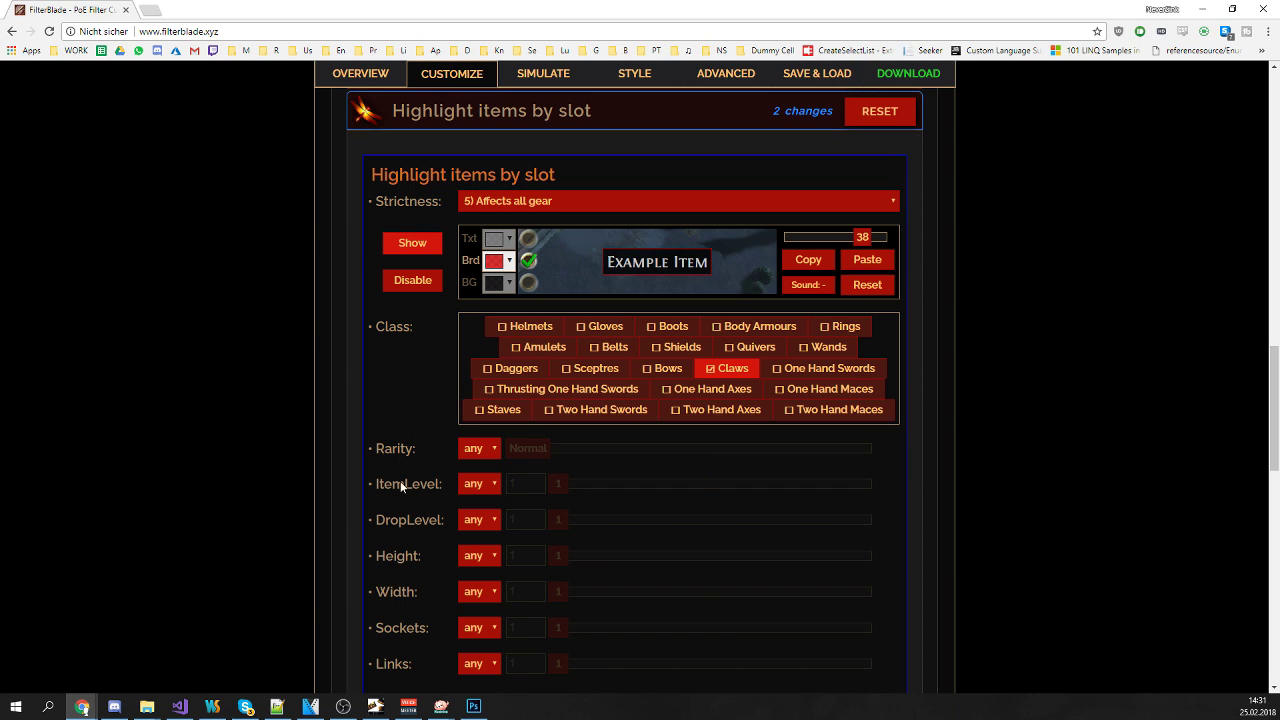
Set the Claws highlight rule's Rarity condition to = Rare
left_click(475, 455)
left_click(467, 535)
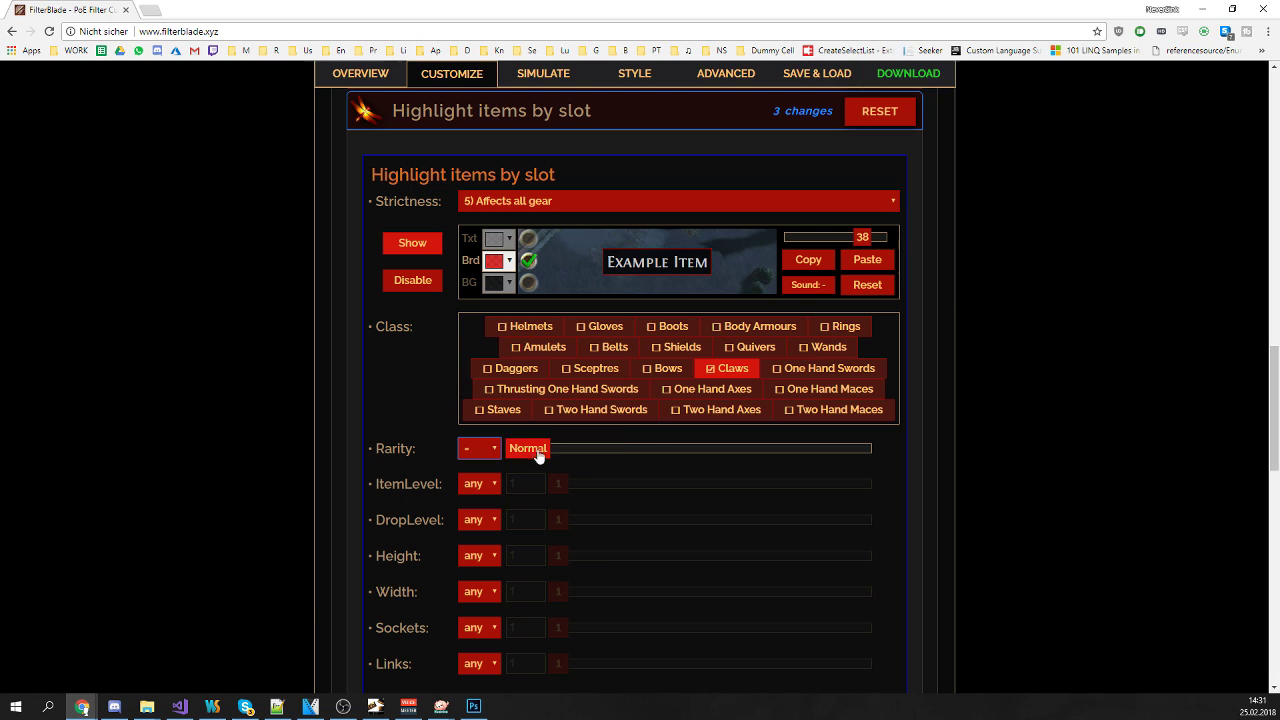
left_click_drag(528, 448, 727, 446)
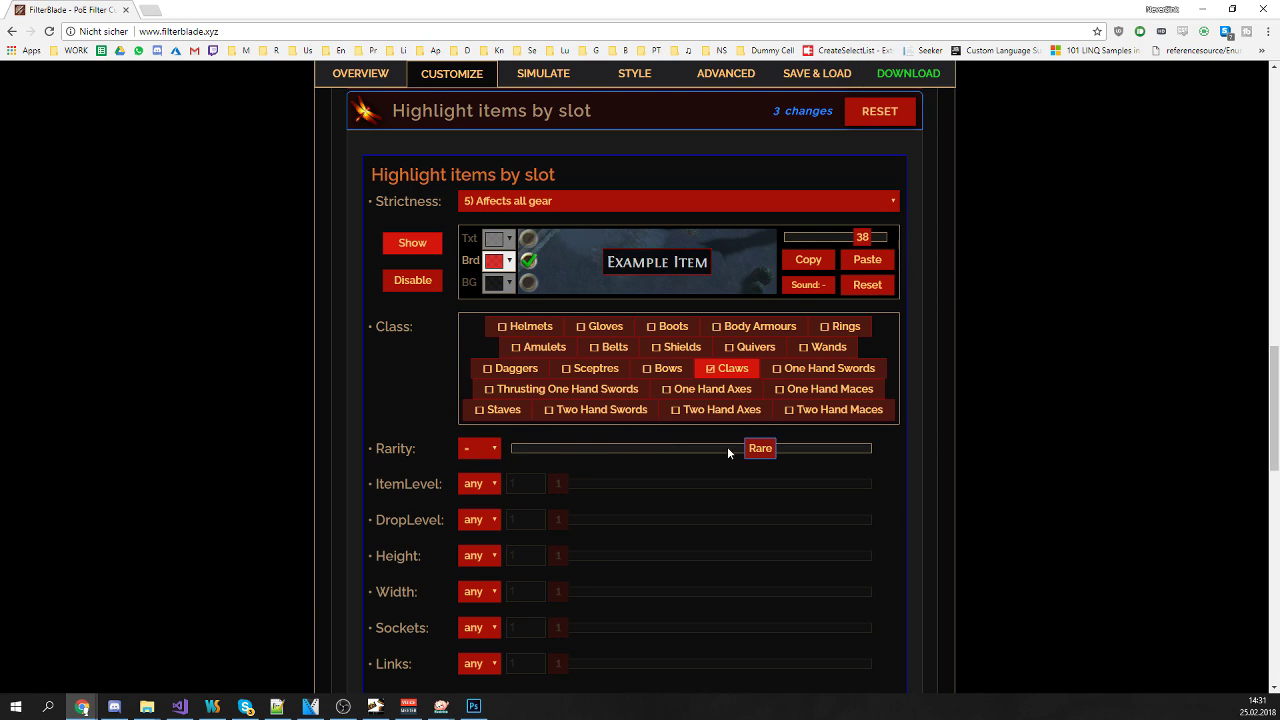
Give the rule a bright green background with dark text and dark border colours
left_click(528, 282)
left_click(494, 283)
left_click(649, 338)
left_click(624, 322)
mouse_move(626, 327)
left_mouse_down()
mouse_move(624, 360)
mouse_move(640, 318)
mouse_move(660, 308)
left_mouse_up()
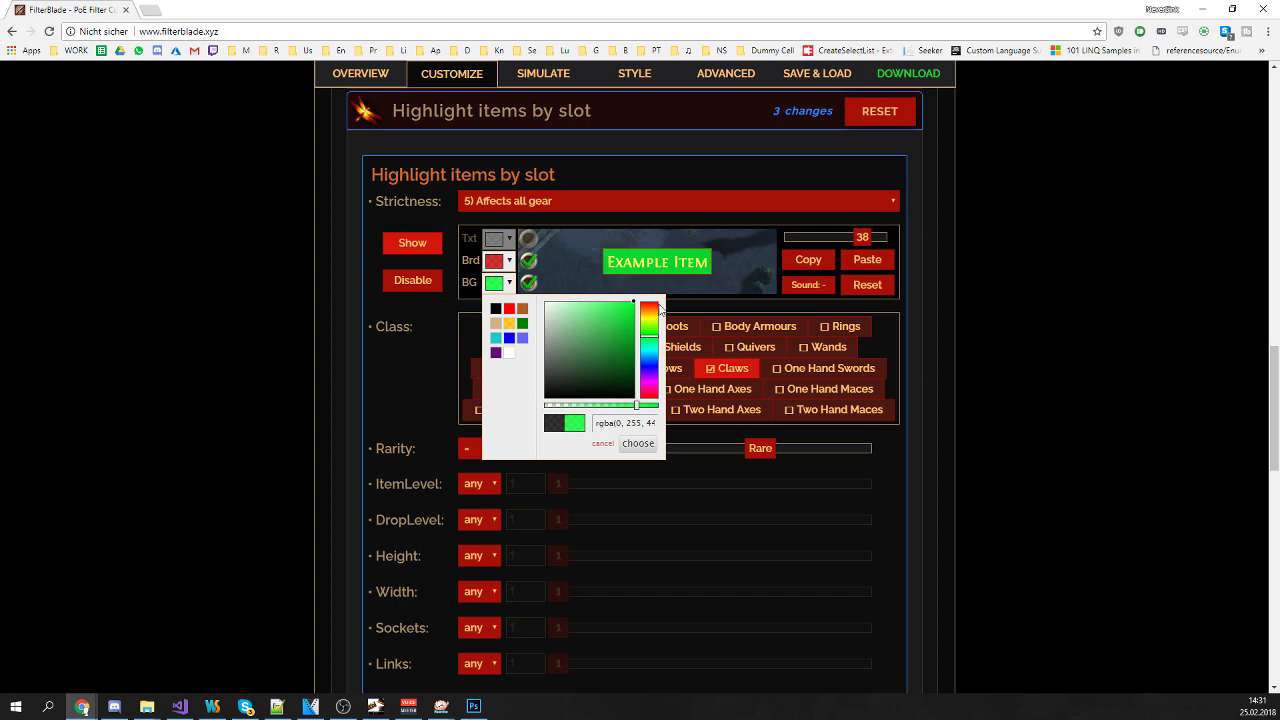
left_click(528, 238)
left_click(494, 239)
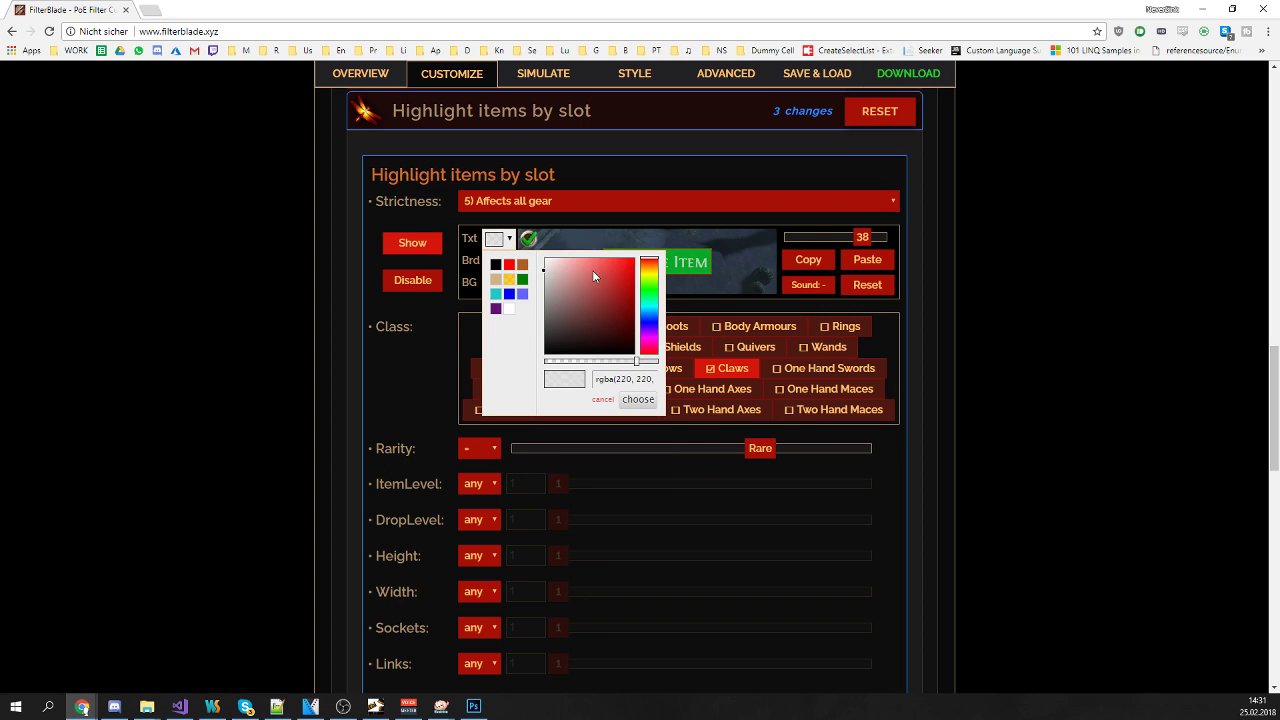
left_click(560, 340)
left_click(638, 399)
left_click(528, 260)
left_click(494, 261)
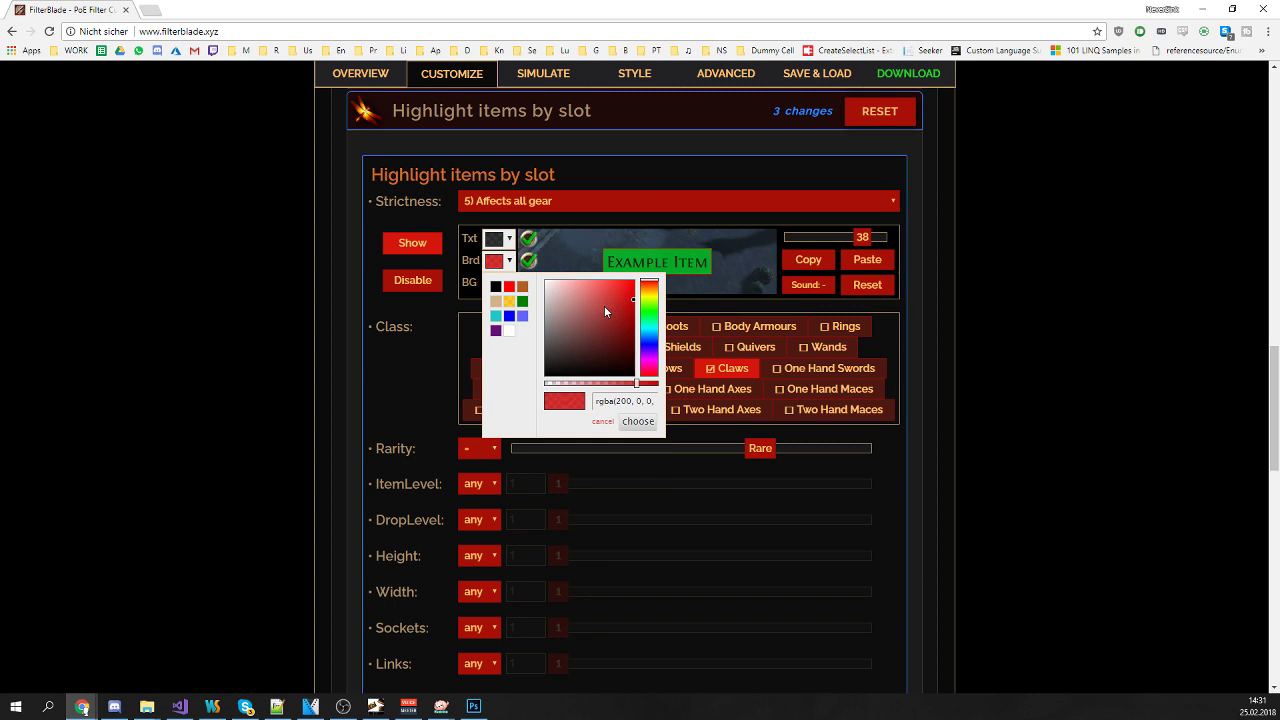
left_click(570, 365)
left_click(1036, 326)
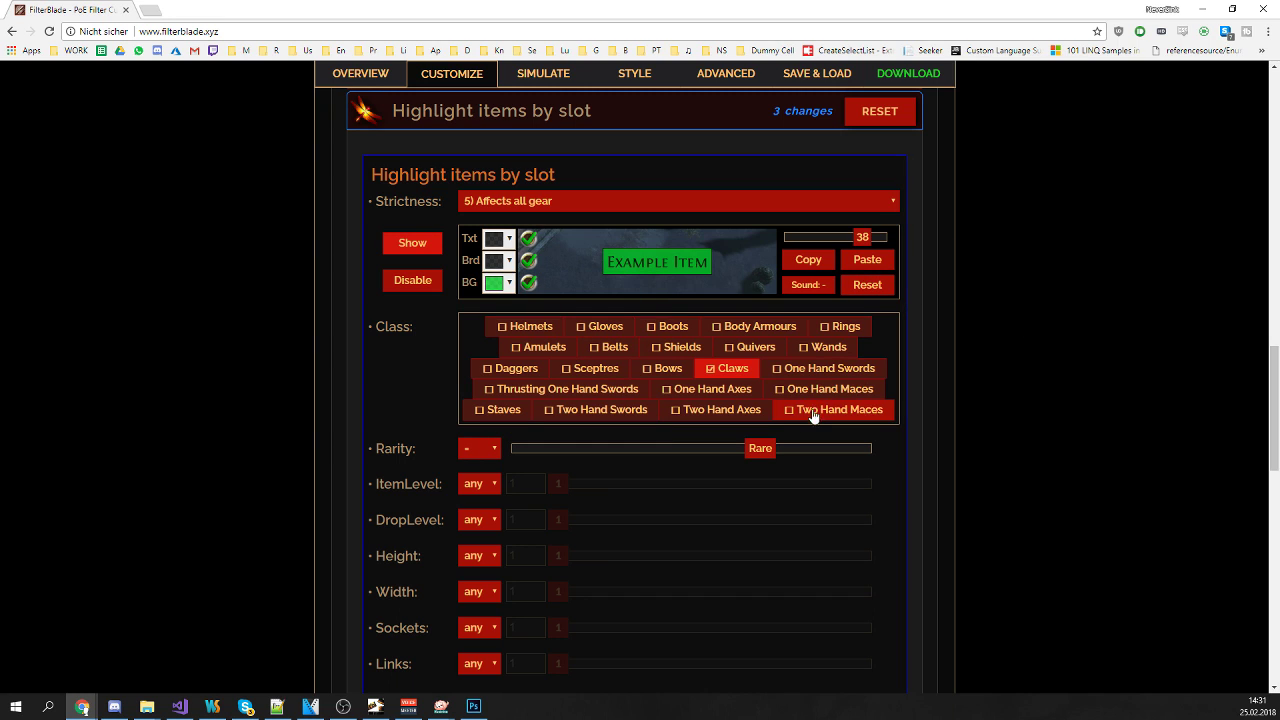
Raise the label font size to 45, leaving item level unrestricted
left_click_drag(862, 237, 922, 238)
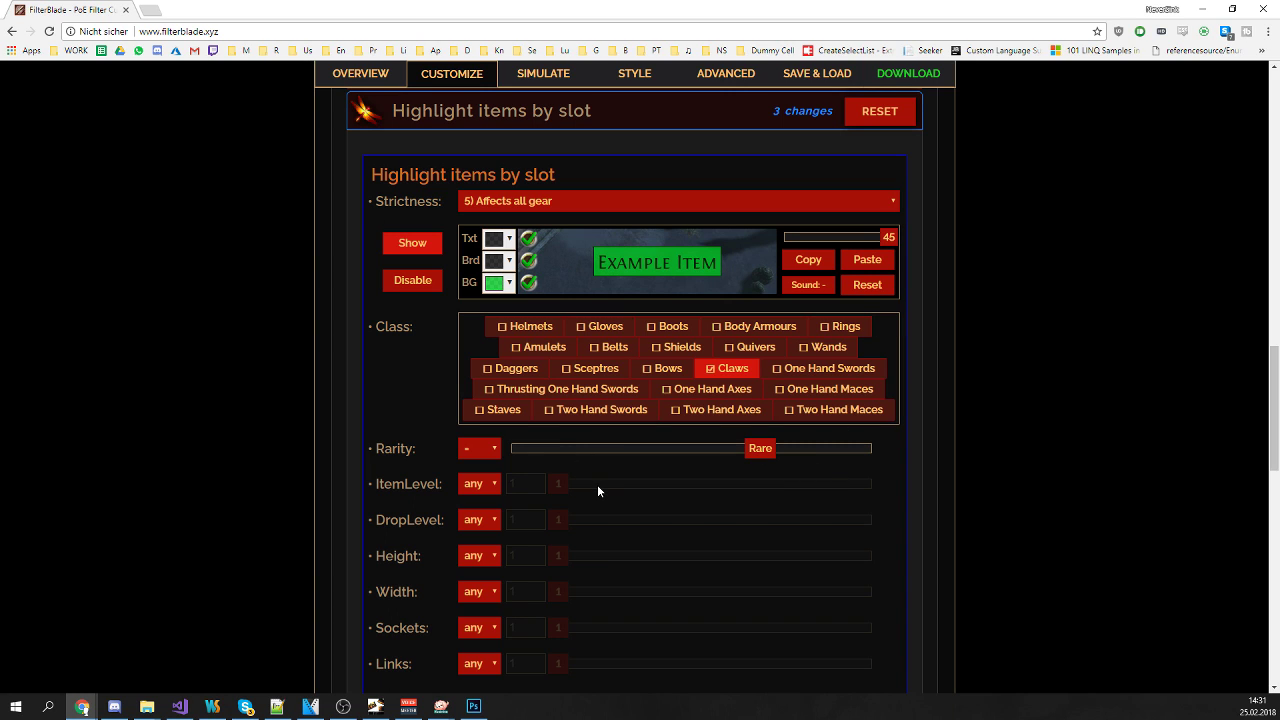
left_click(490, 484)
left_click(490, 484)
scroll(891, 354, "down", 2)
scroll(804, 427, "up", 1)
mouse_move(653, 194)
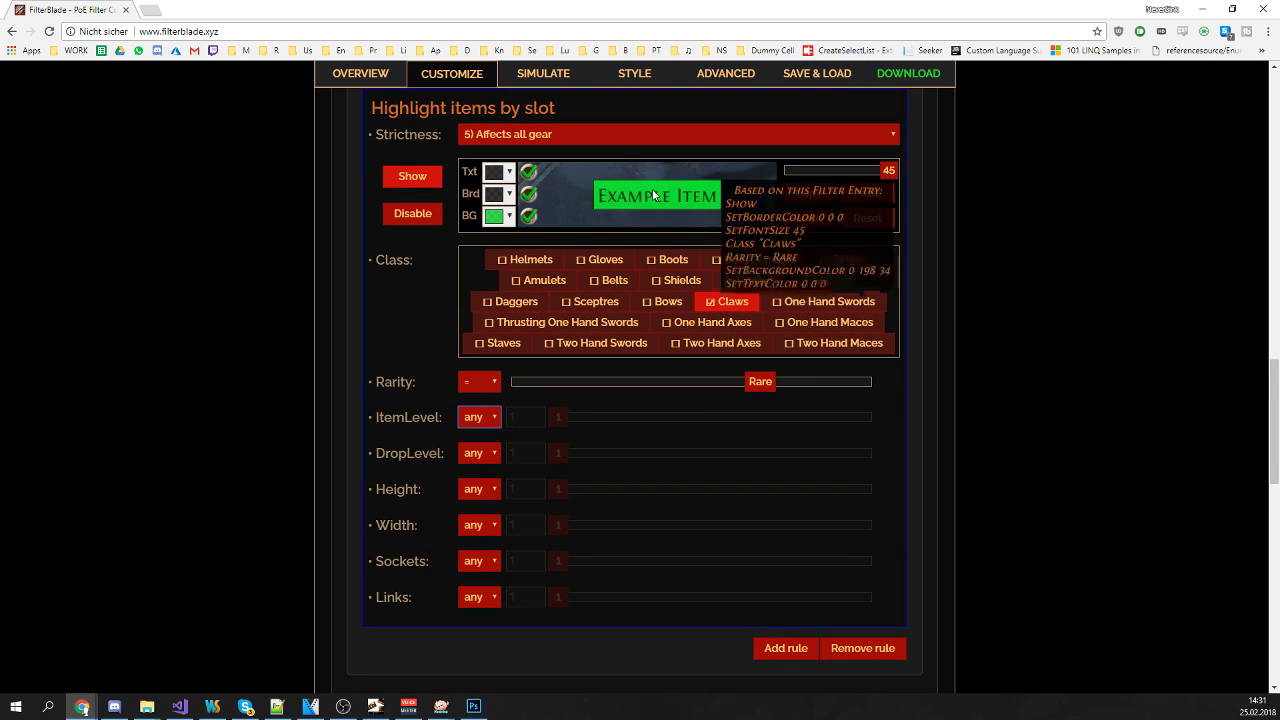
Preview valuable loot, try a yellow background, and regenerate valuable loot piles
left_click(543, 73)
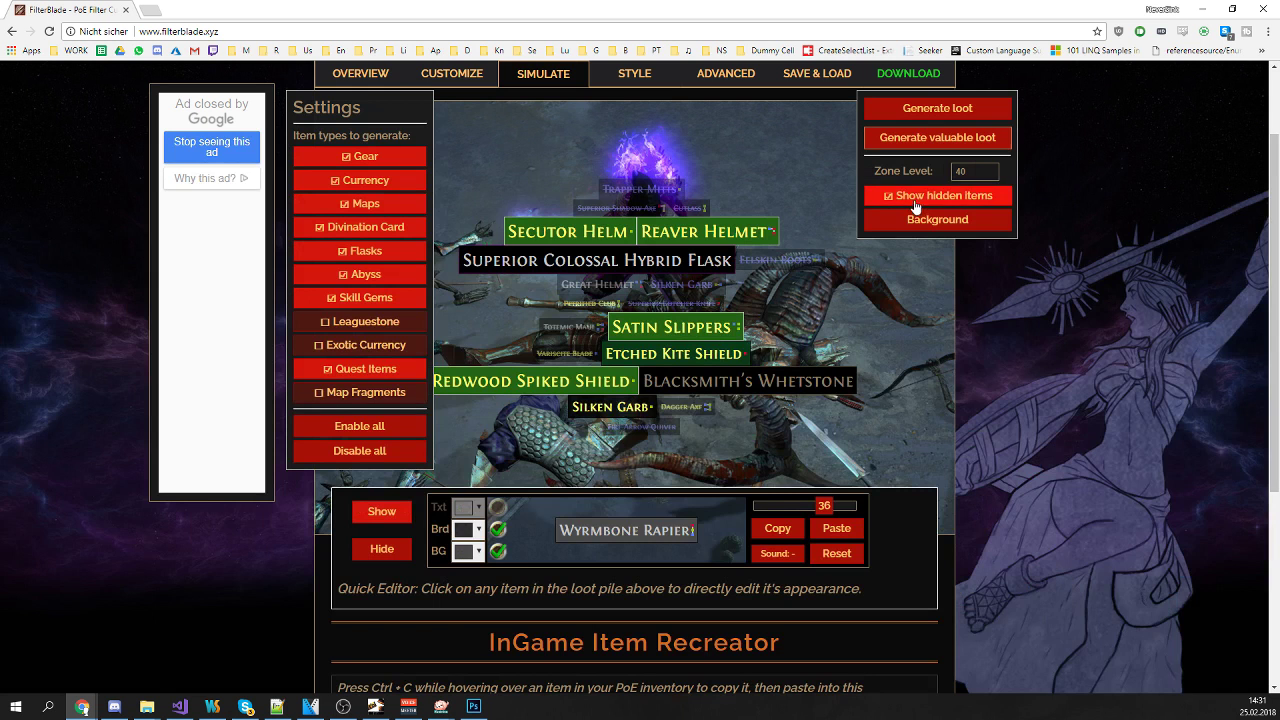
left_click(934, 136)
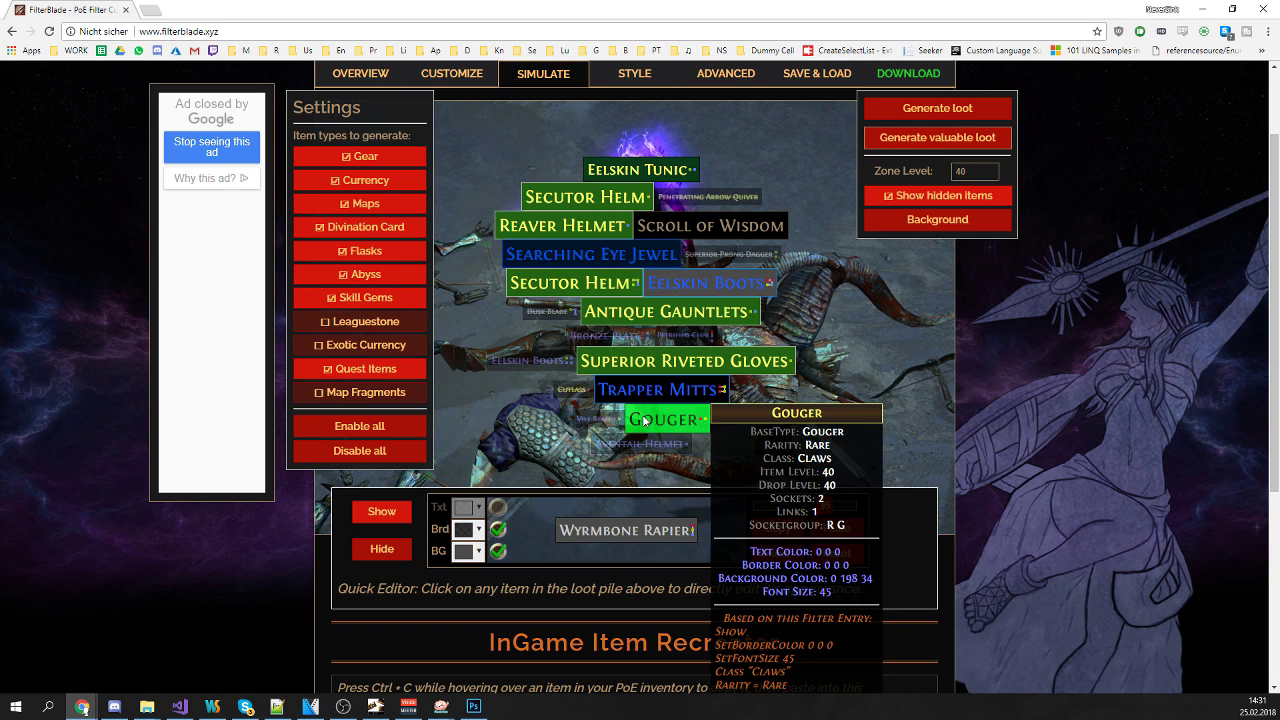
left_click(468, 79)
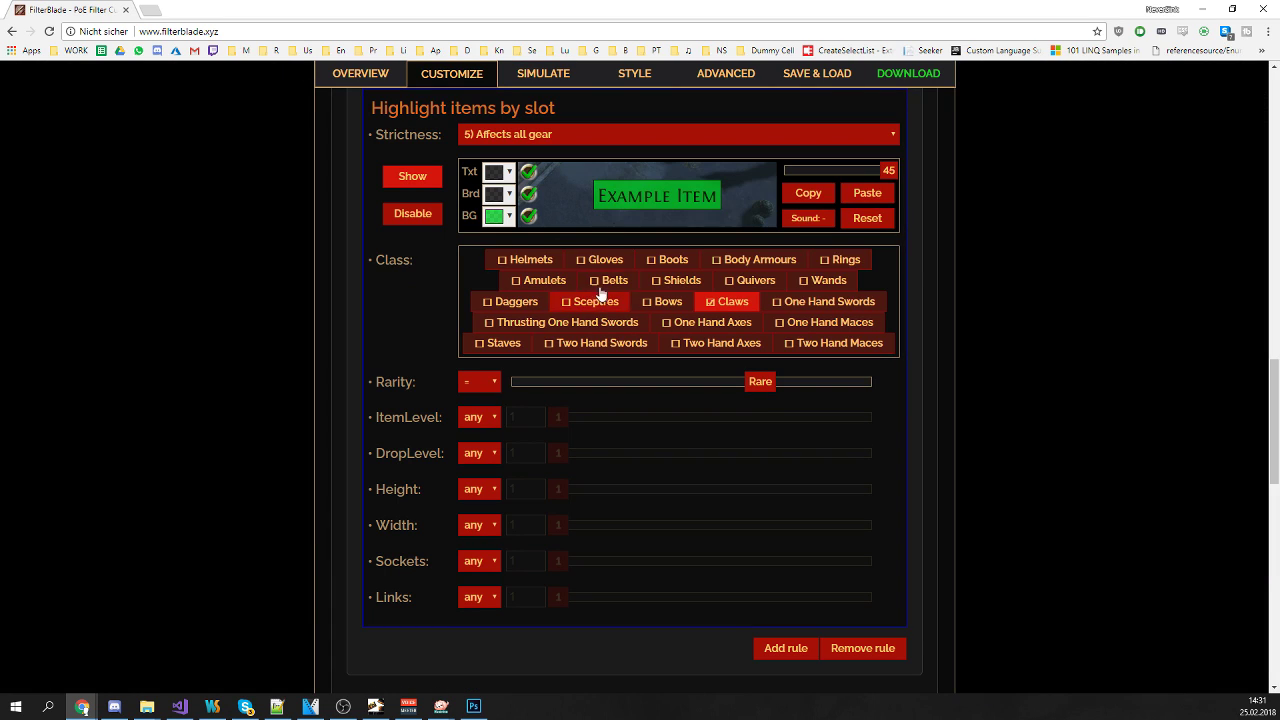
left_click(508, 216)
left_click(648, 258)
left_click_drag(648, 262, 648, 248)
left_click(620, 150)
left_click(575, 78)
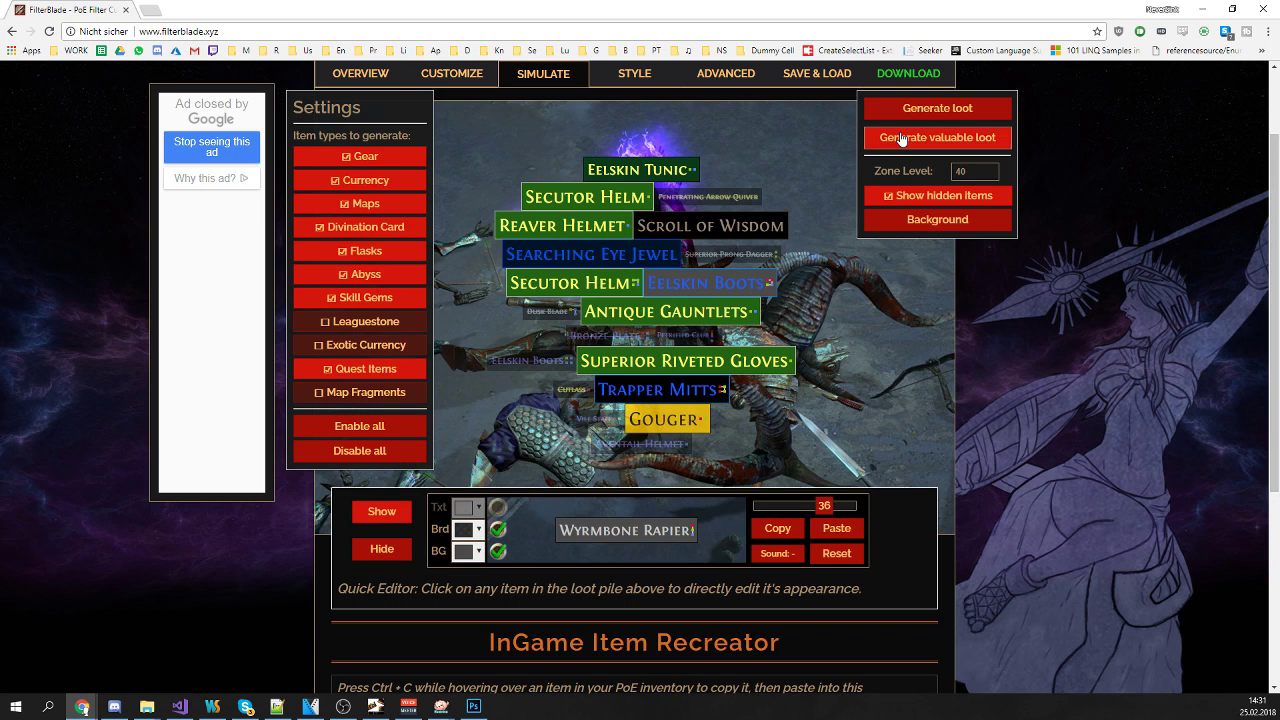
left_click(905, 137)
left_click(907, 140)
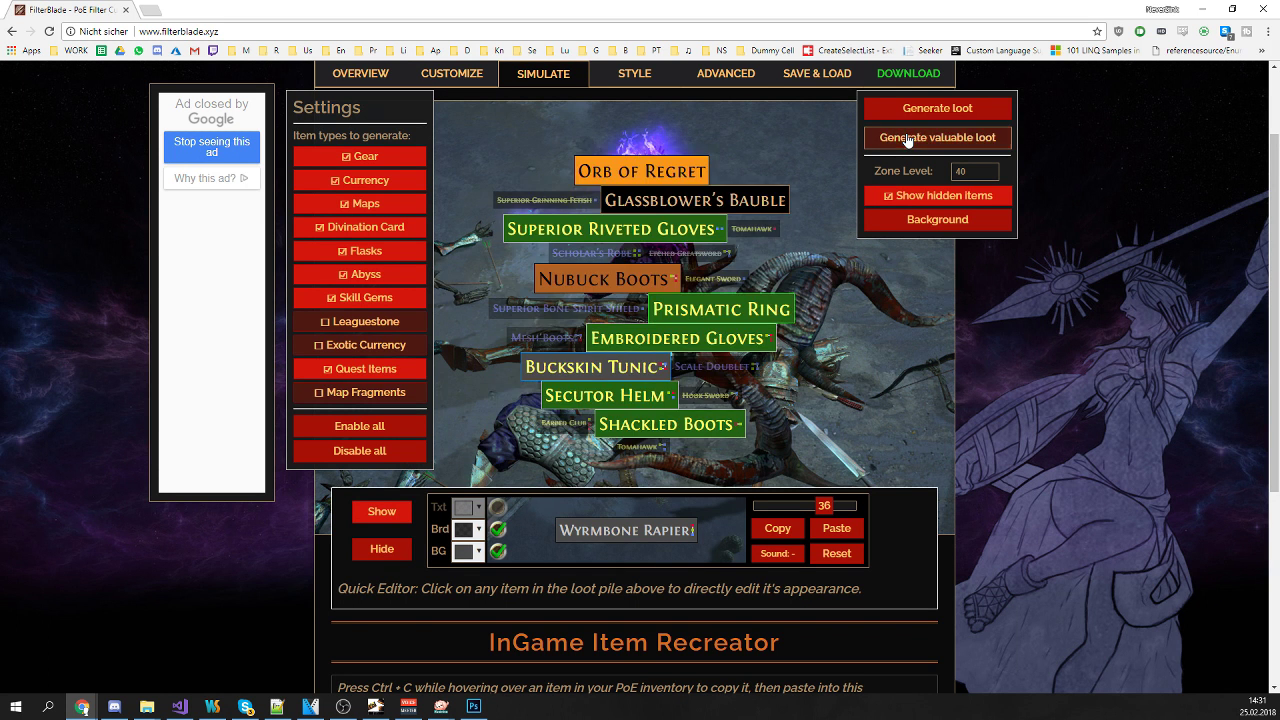
left_click(907, 140)
Try a cyan background, settle on bright green, and regenerate valuable loot piles
left_click(480, 78)
mouse_move(609, 200)
left_click(494, 216)
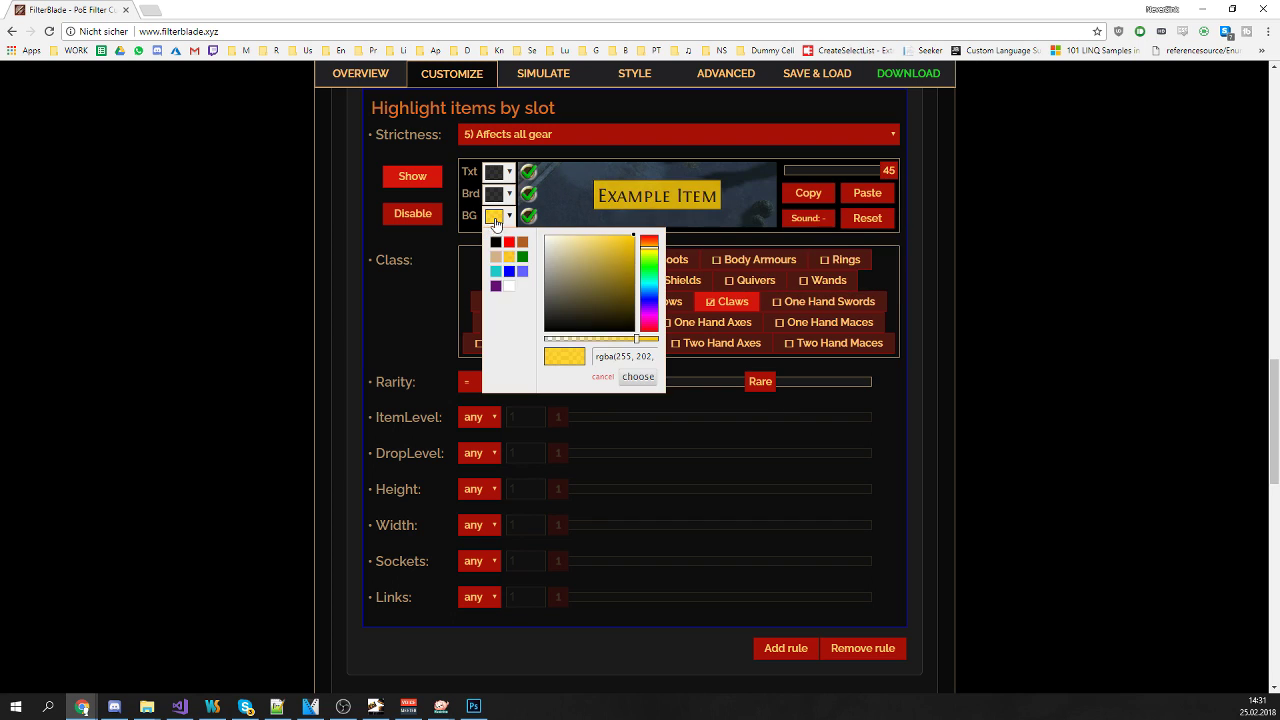
left_click(649, 283)
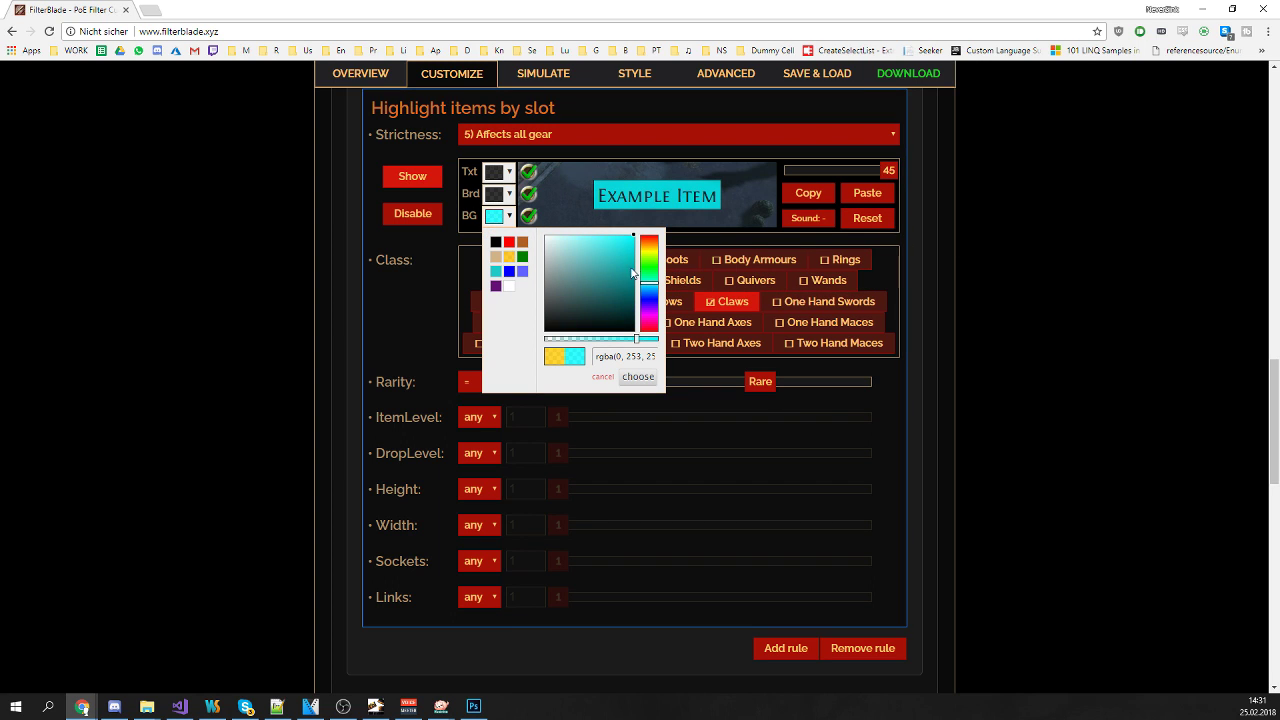
left_click(633, 277)
left_click(649, 276)
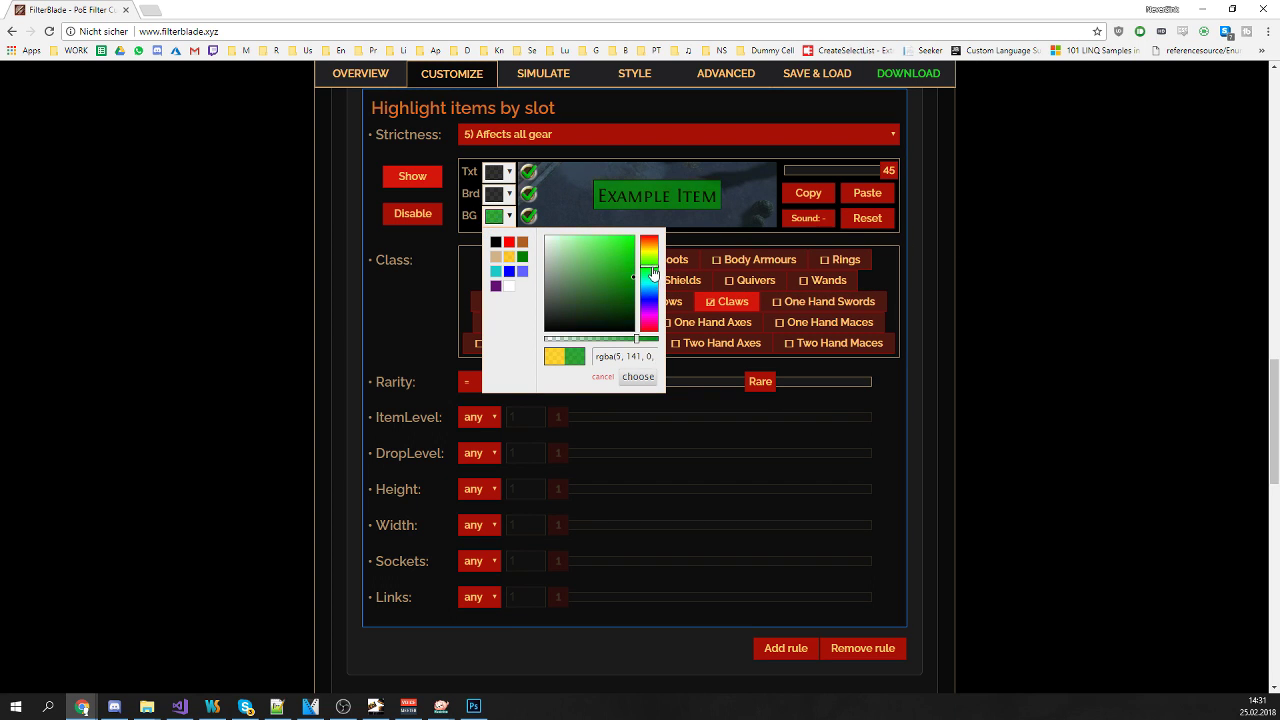
left_click(607, 258)
left_click(598, 107)
left_click(543, 73)
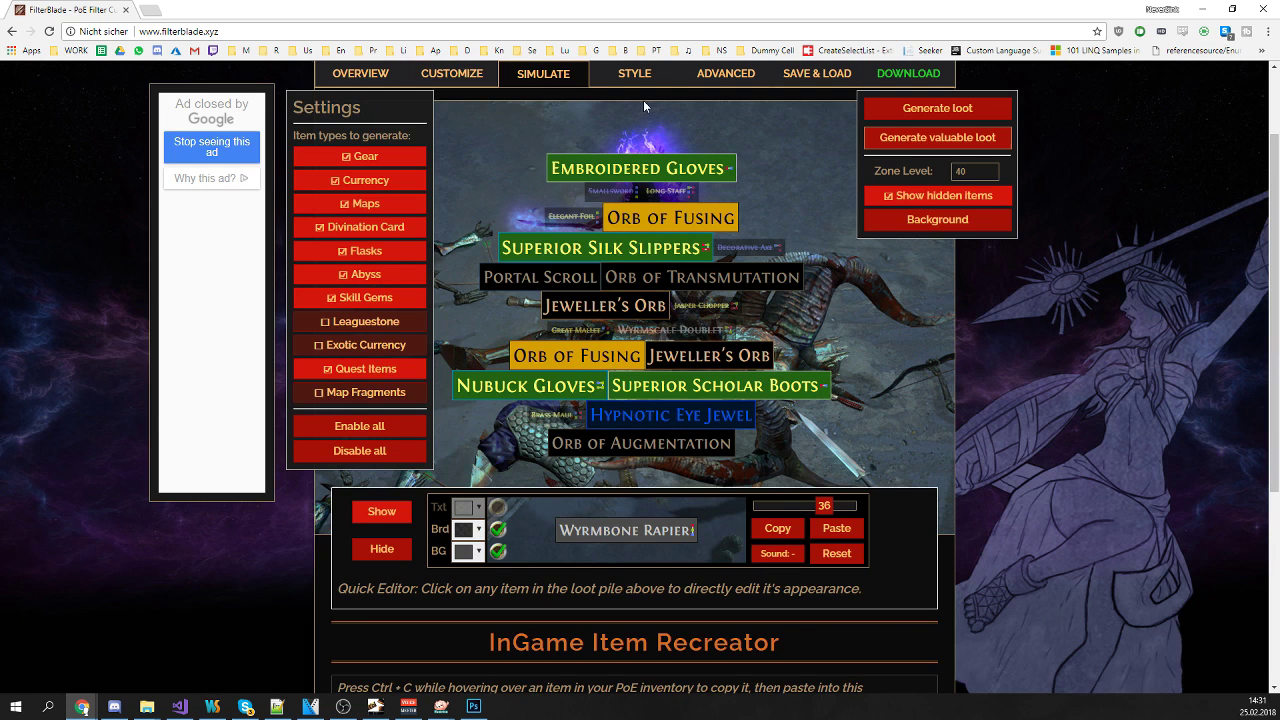
left_click(950, 139)
left_click(950, 139)
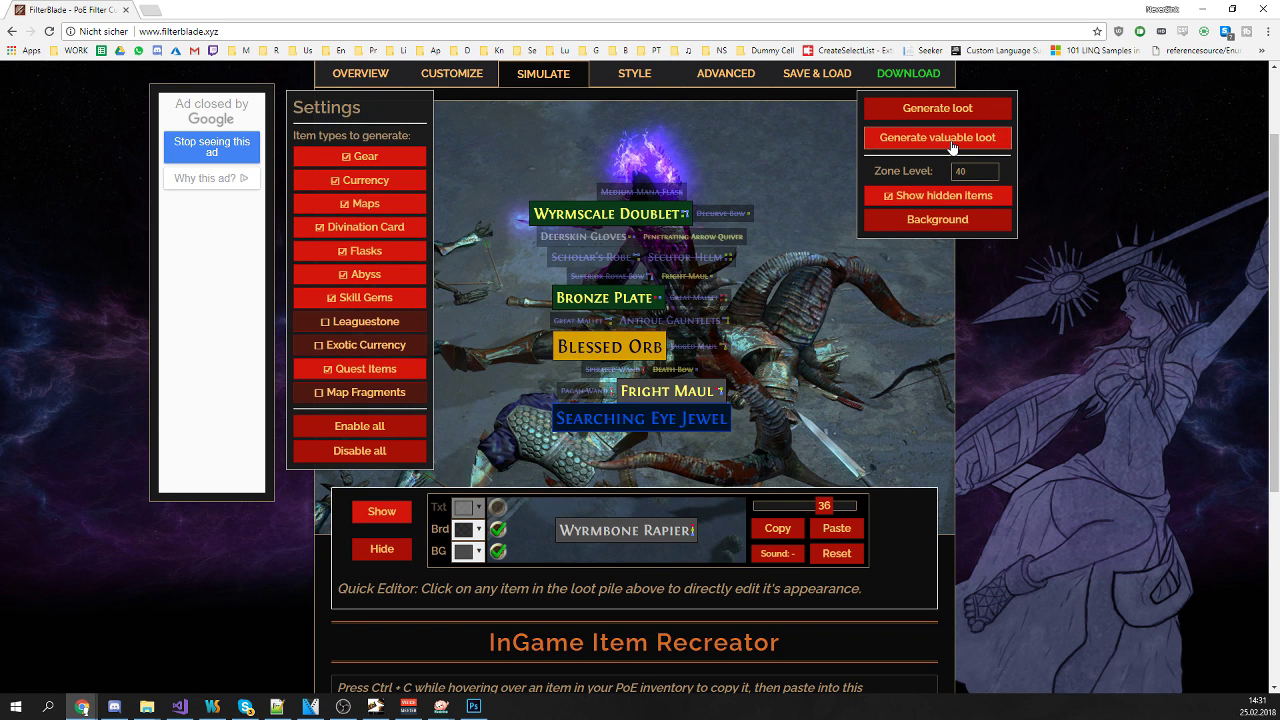
left_click(950, 139)
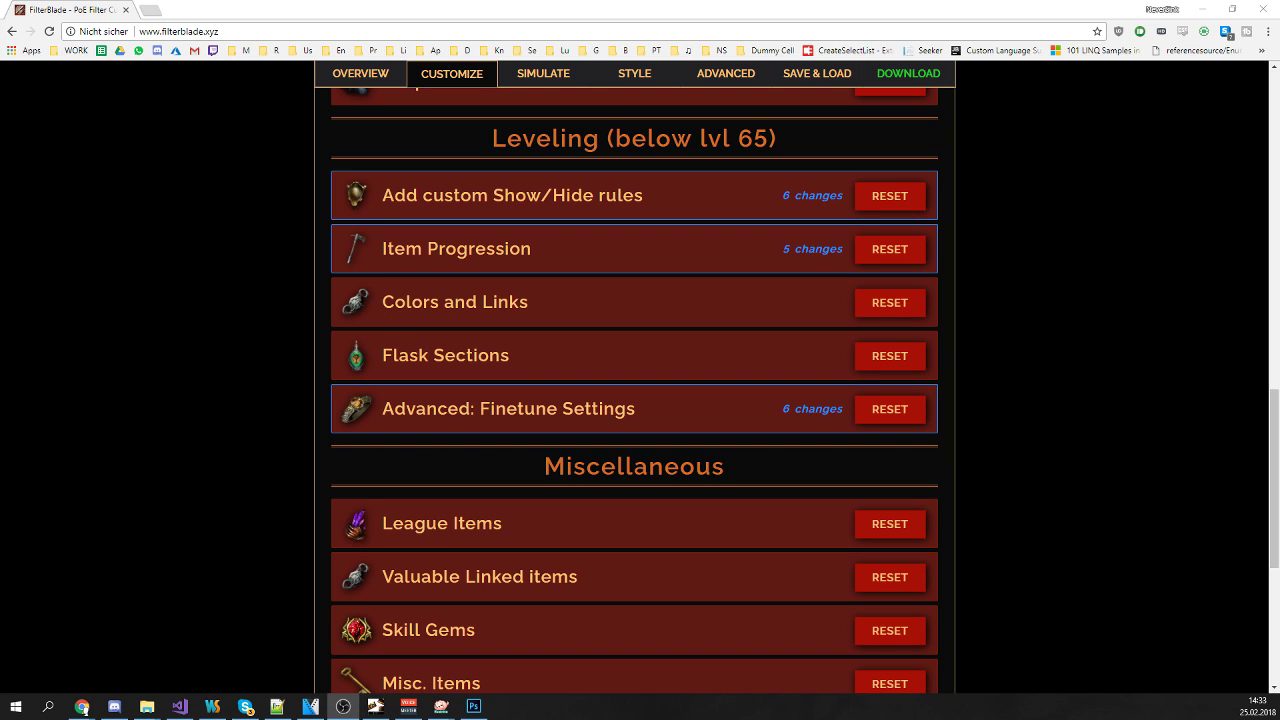
Generate about sixteen regular loot piles in the simulator to preview drops
left_click(560, 76)
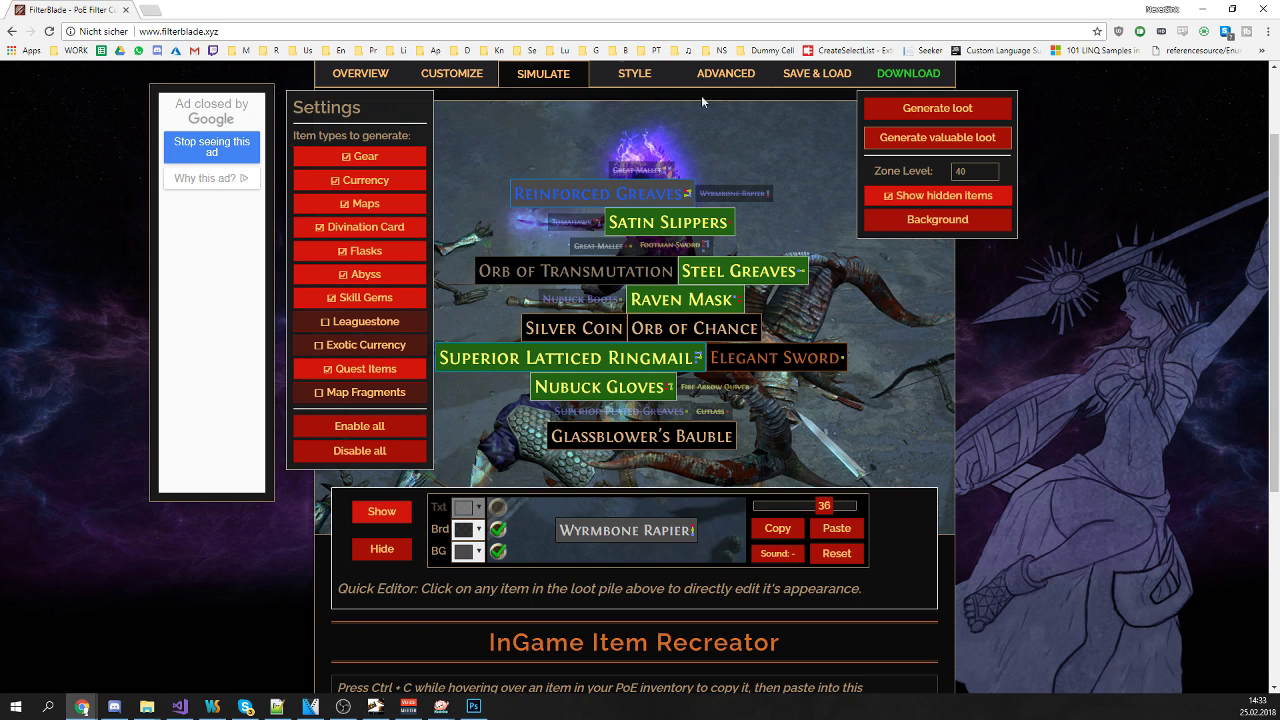
left_click(875, 115)
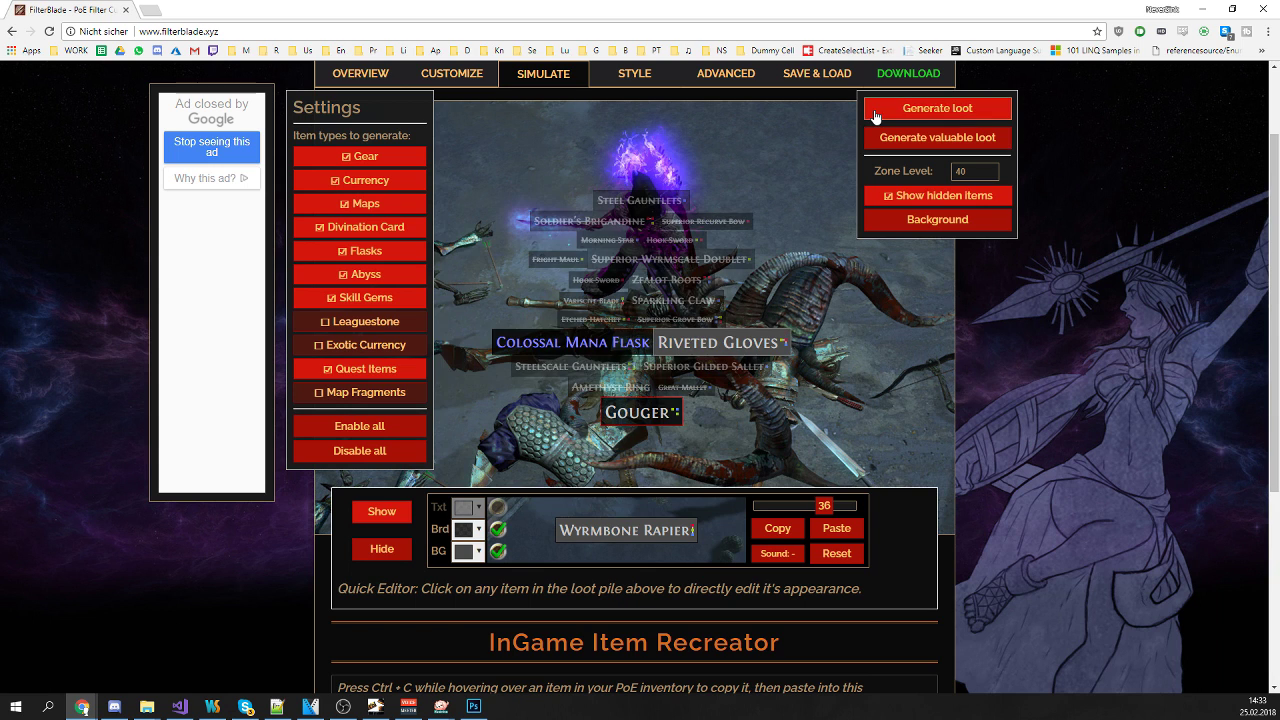
left_click(875, 116)
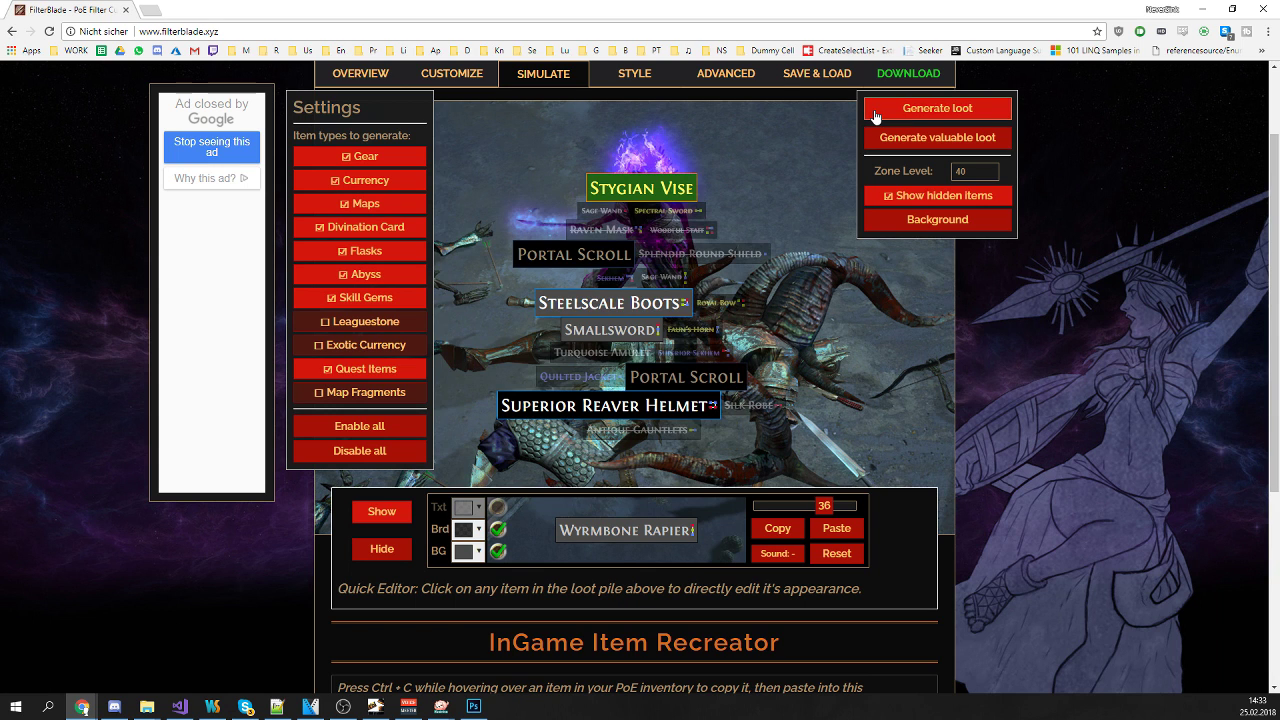
left_click(875, 116)
left_click(875, 116)
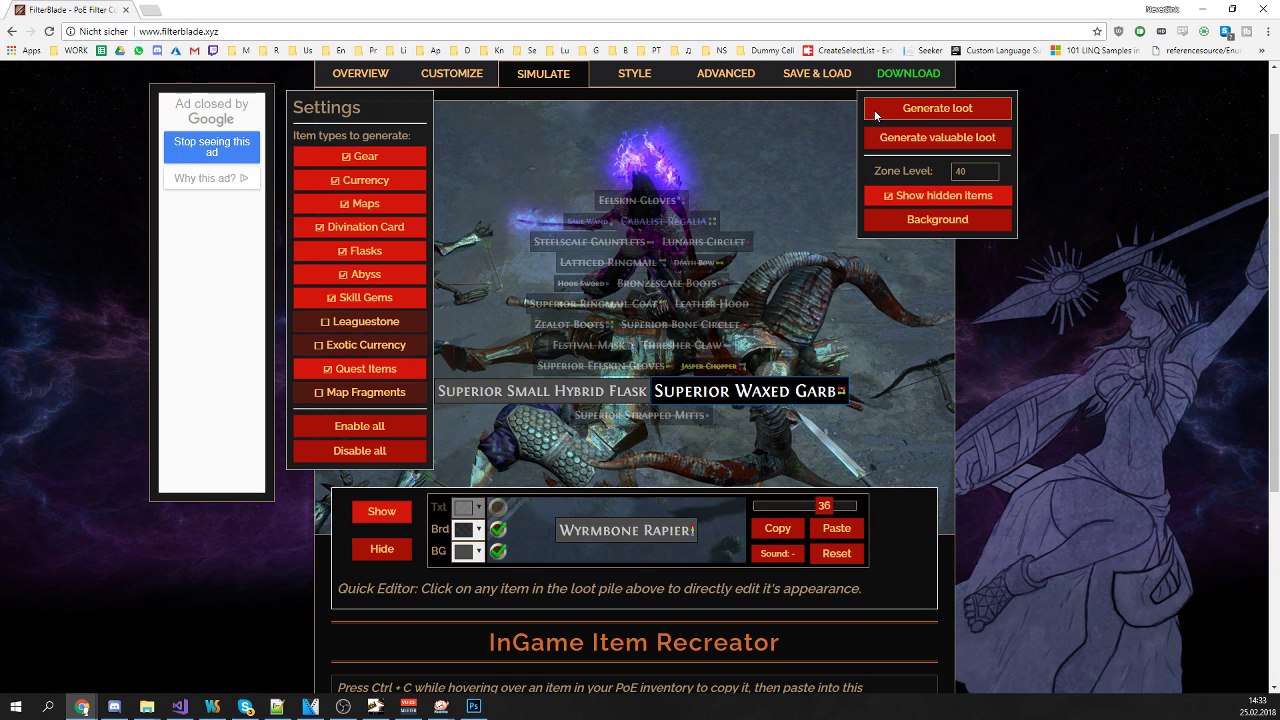
left_click(875, 116)
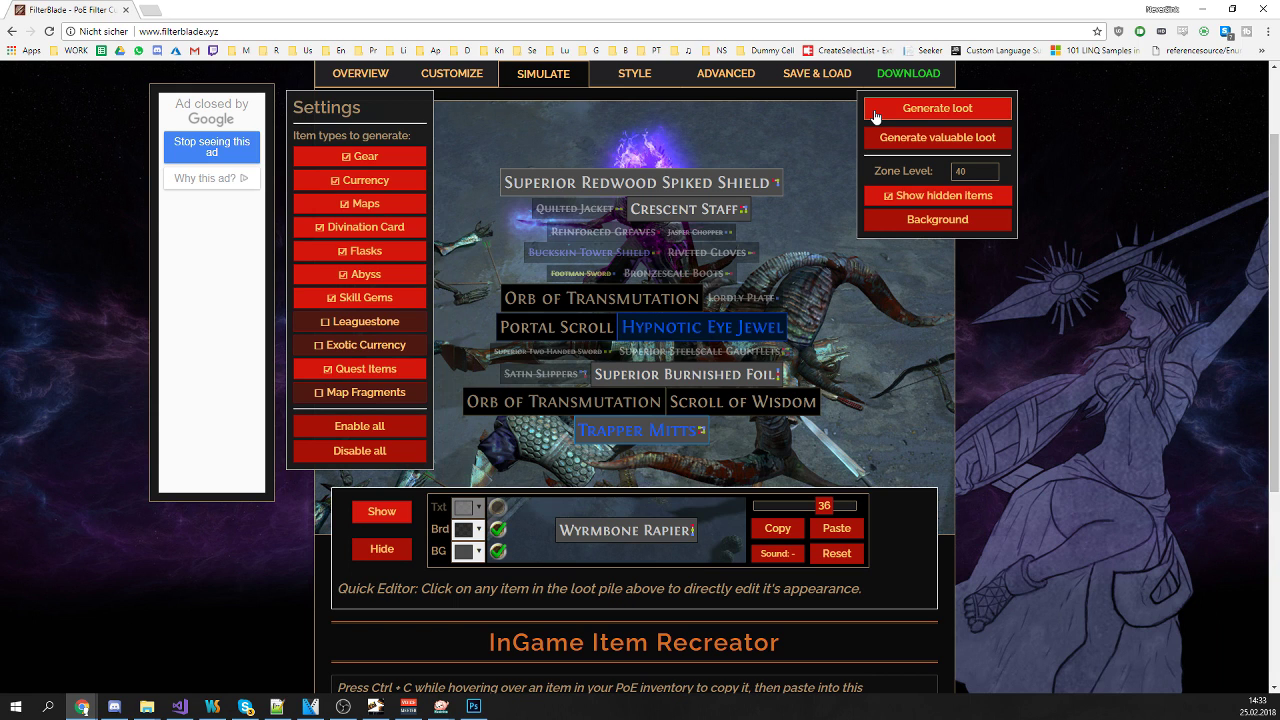
left_click(875, 116)
left_click(875, 116)
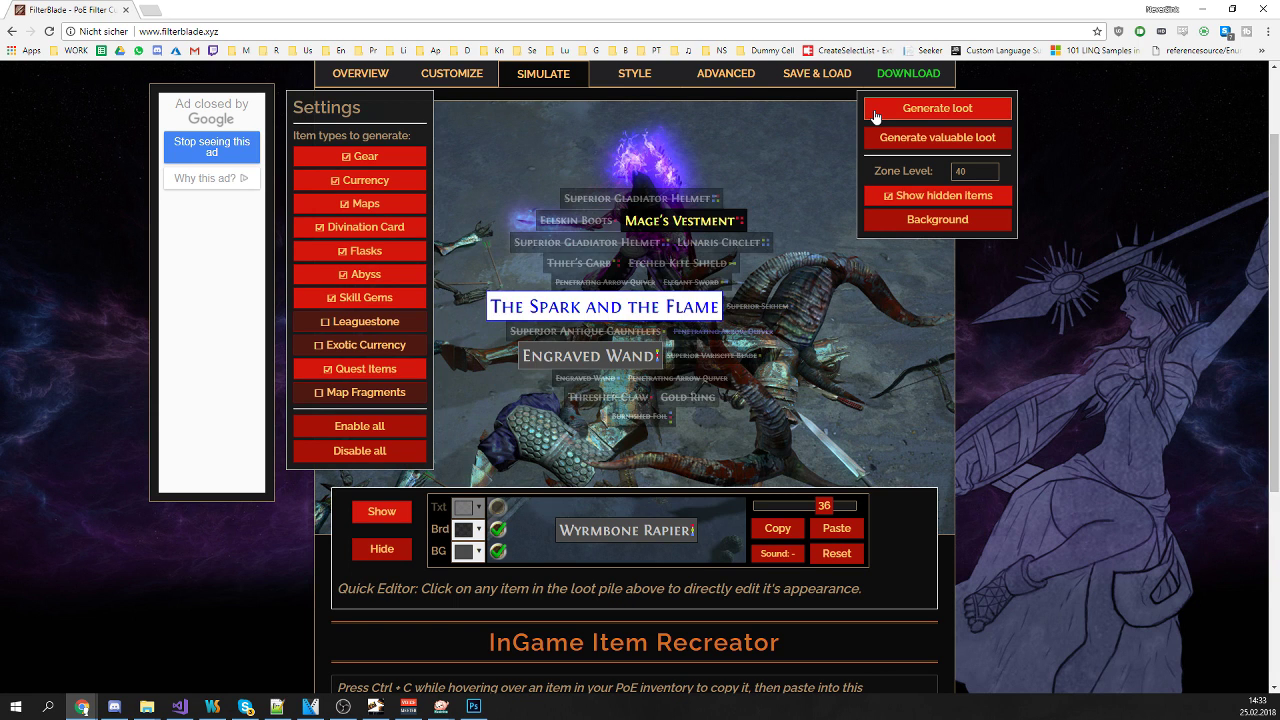
left_click(875, 116)
left_click(875, 116)
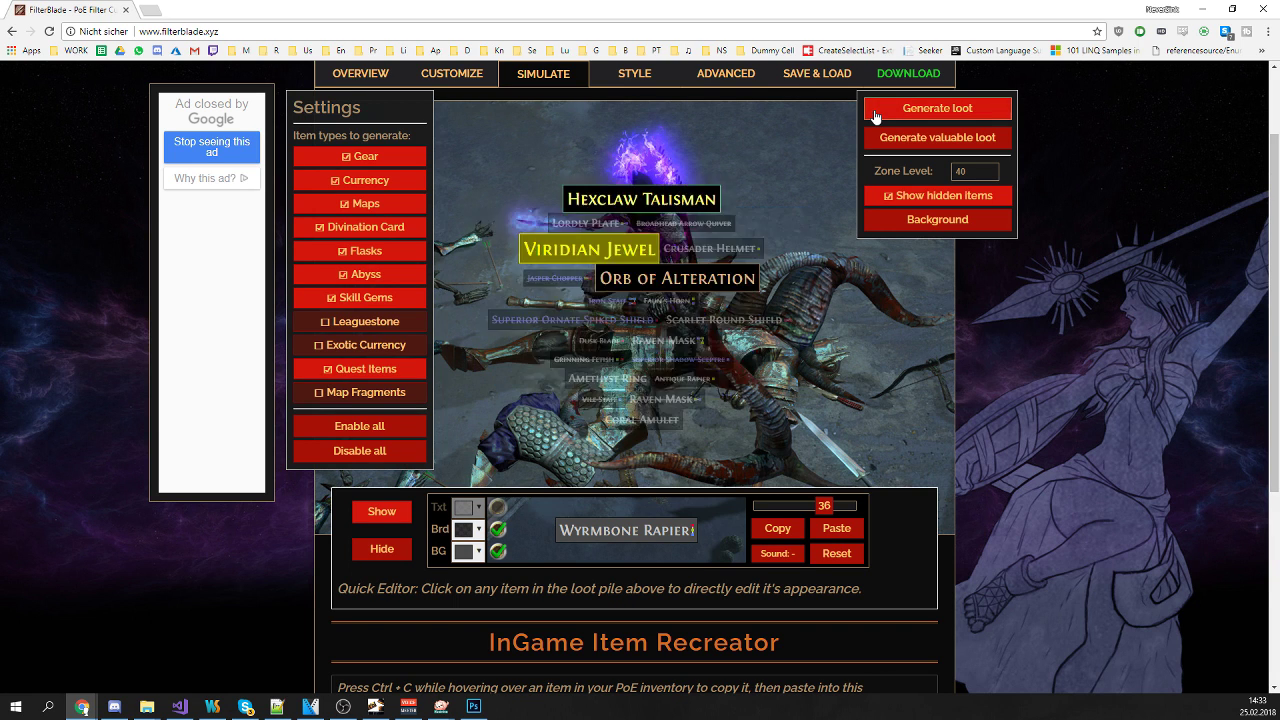
left_click(875, 116)
left_click(875, 116)
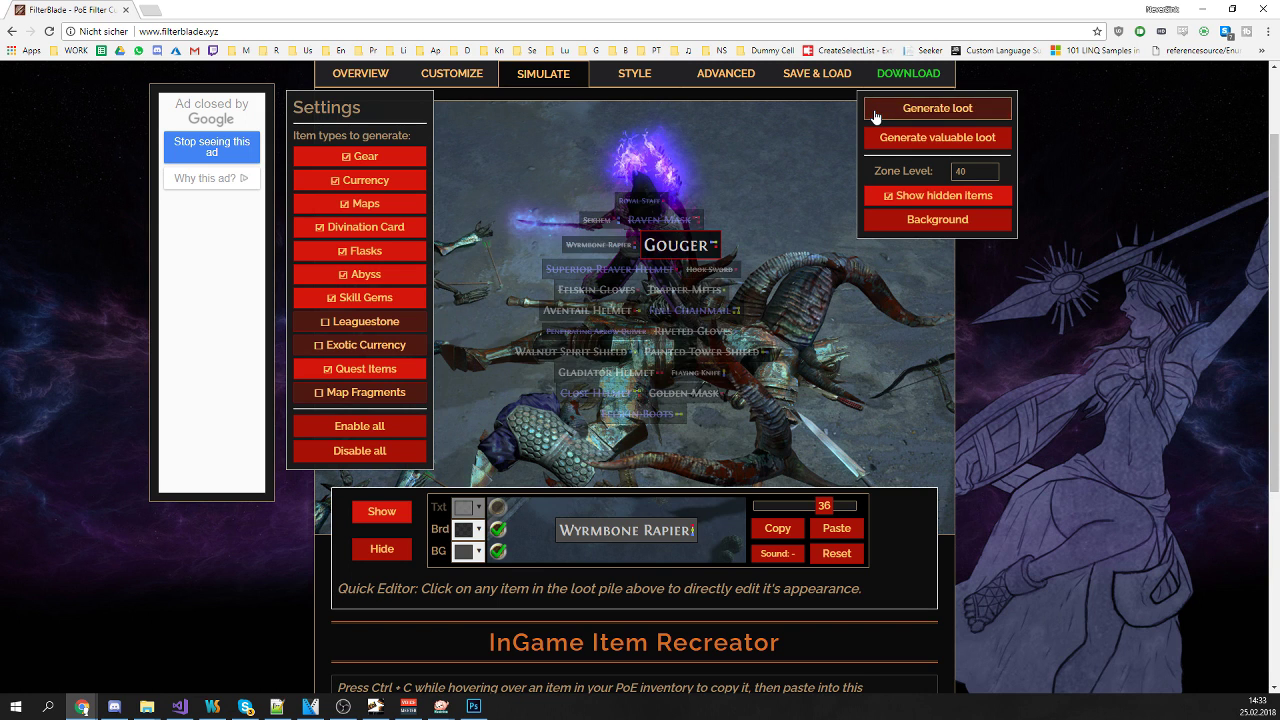
left_click(875, 116)
left_click(875, 116)
left_click(875, 116)
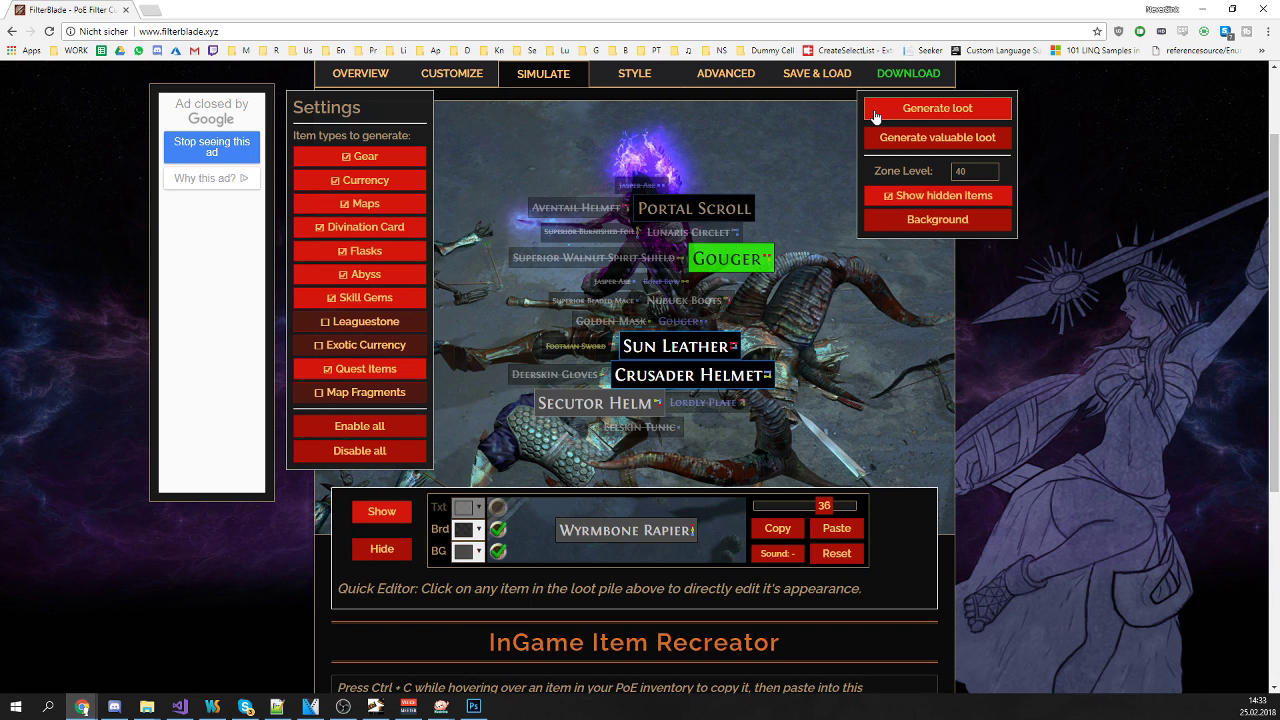
left_click(875, 116)
left_click(875, 116)
Return to Customize and expand the leveling Colors and Links section
mouse_move(746, 303)
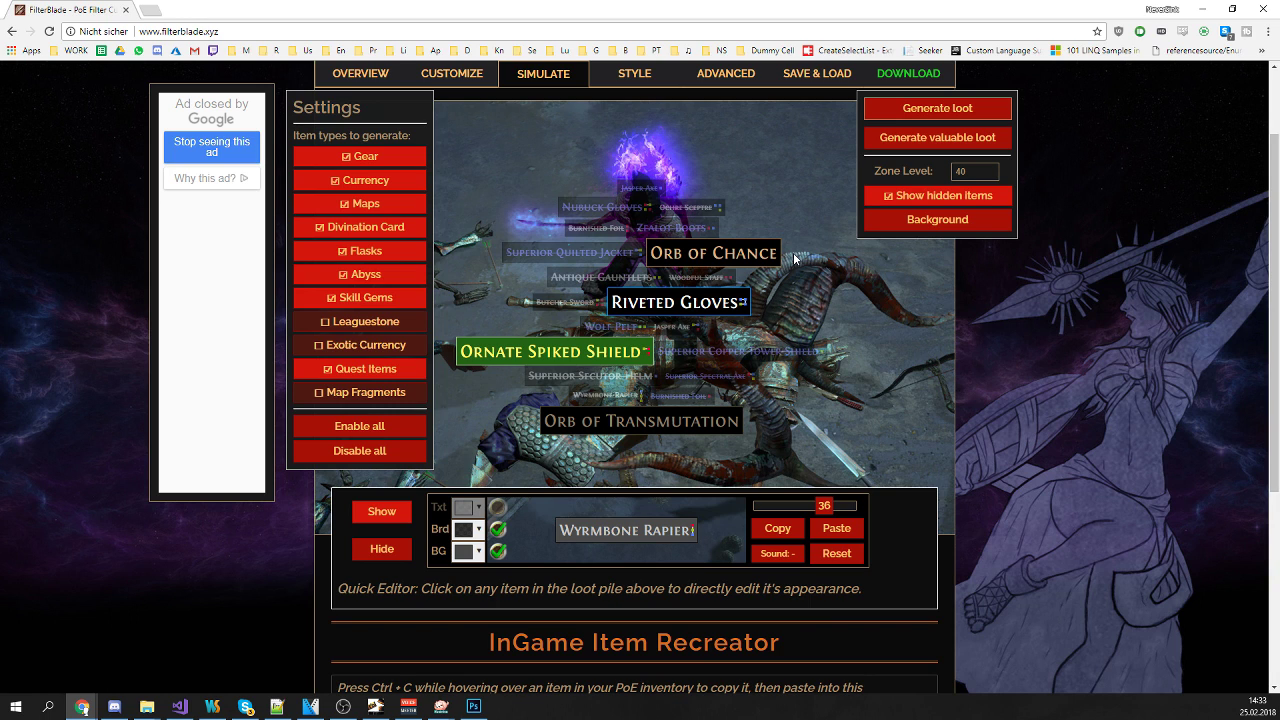
left_click(452, 74)
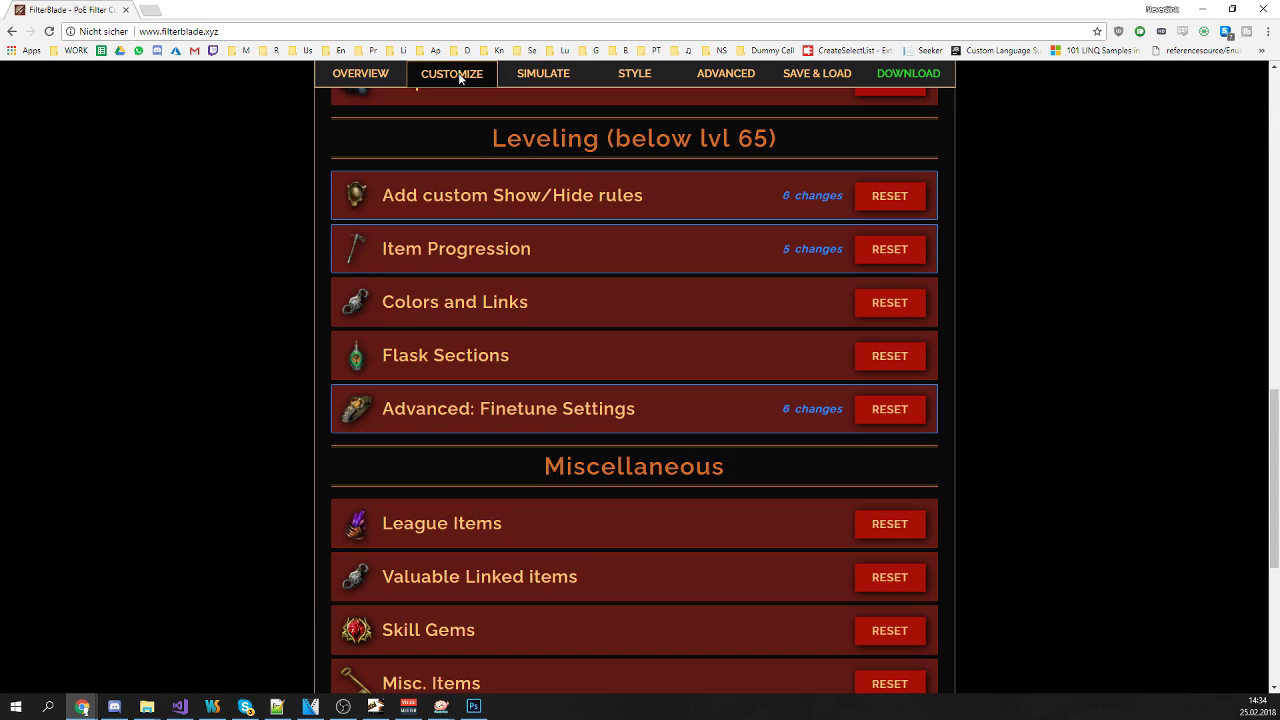
left_click(354, 298)
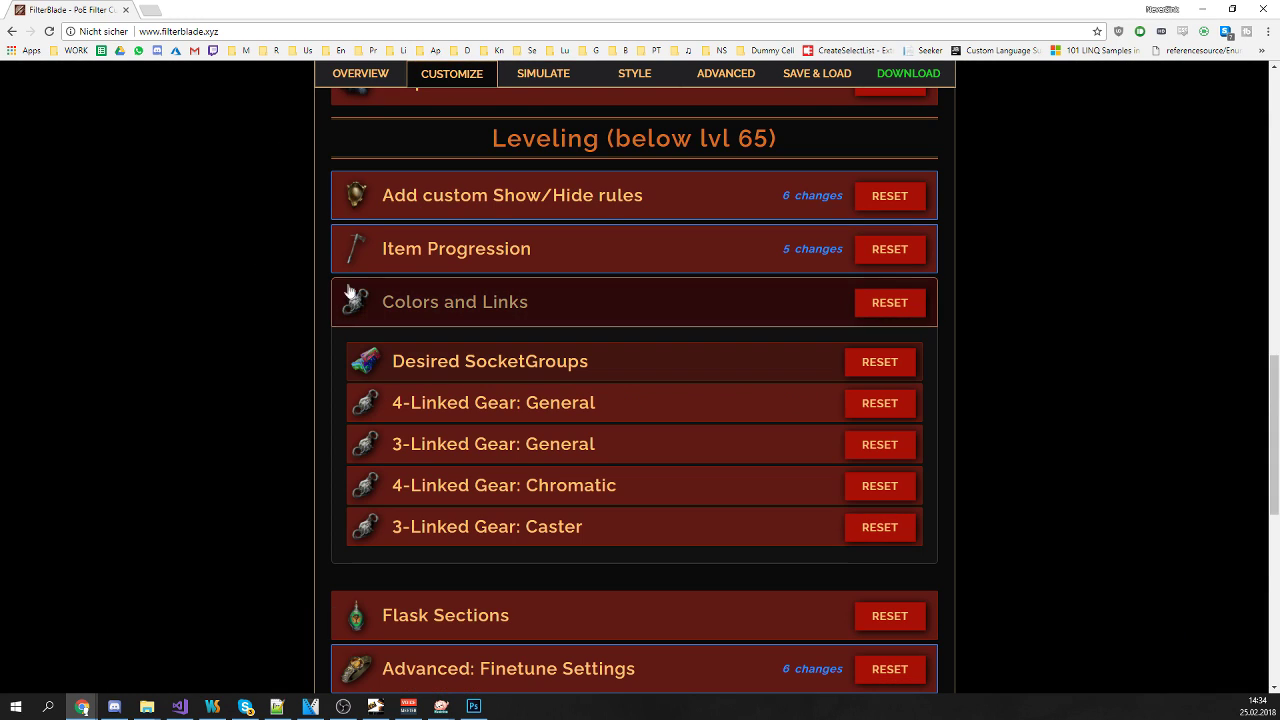
In 4-Linked Gear: General, untick unwanted weapon classes, including Wand, Daggers and Sceptre, from 4-links: Rares Gear
left_click(423, 403)
scroll(310, 362, "down", 4)
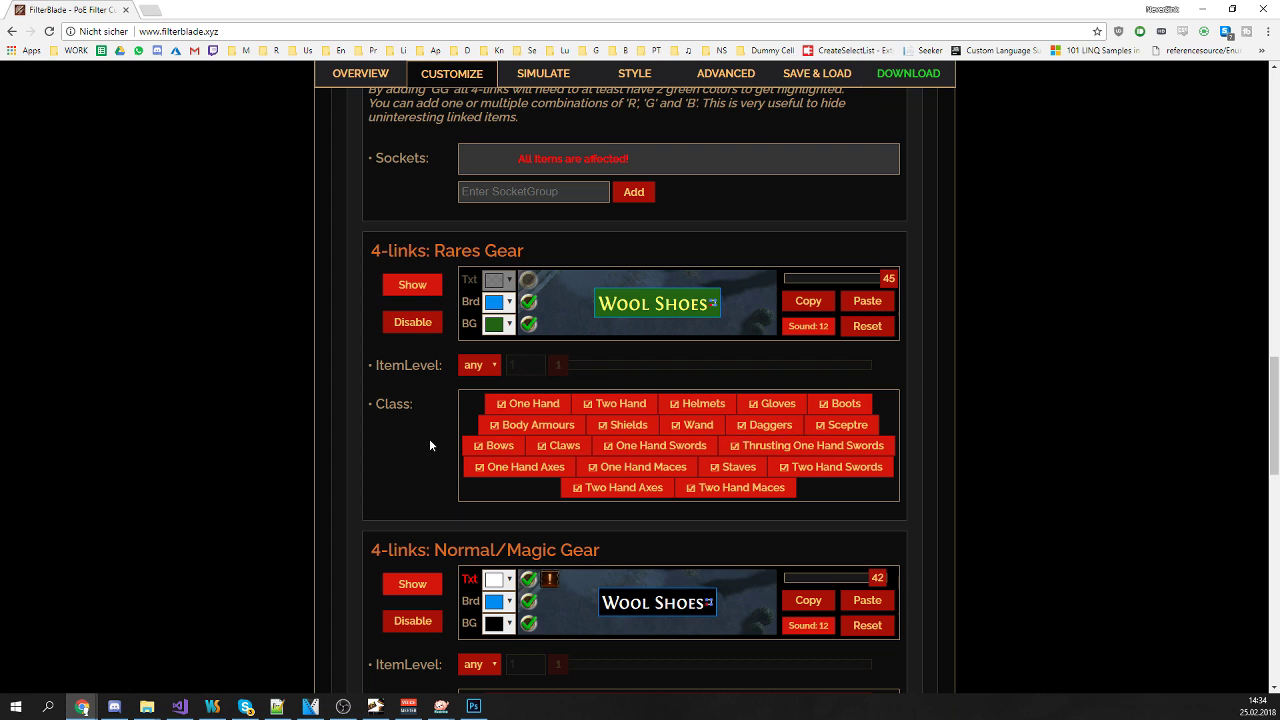
scroll(430, 440, "up", 1)
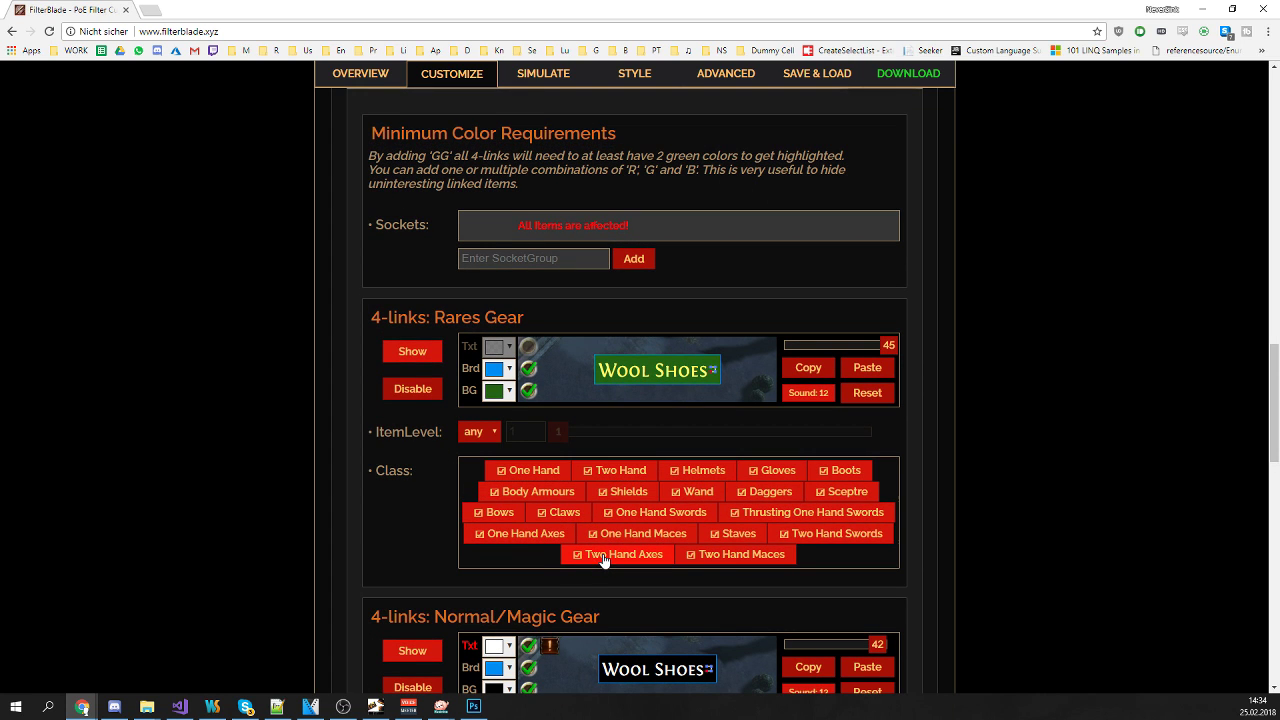
left_click(725, 555)
left_click(655, 554)
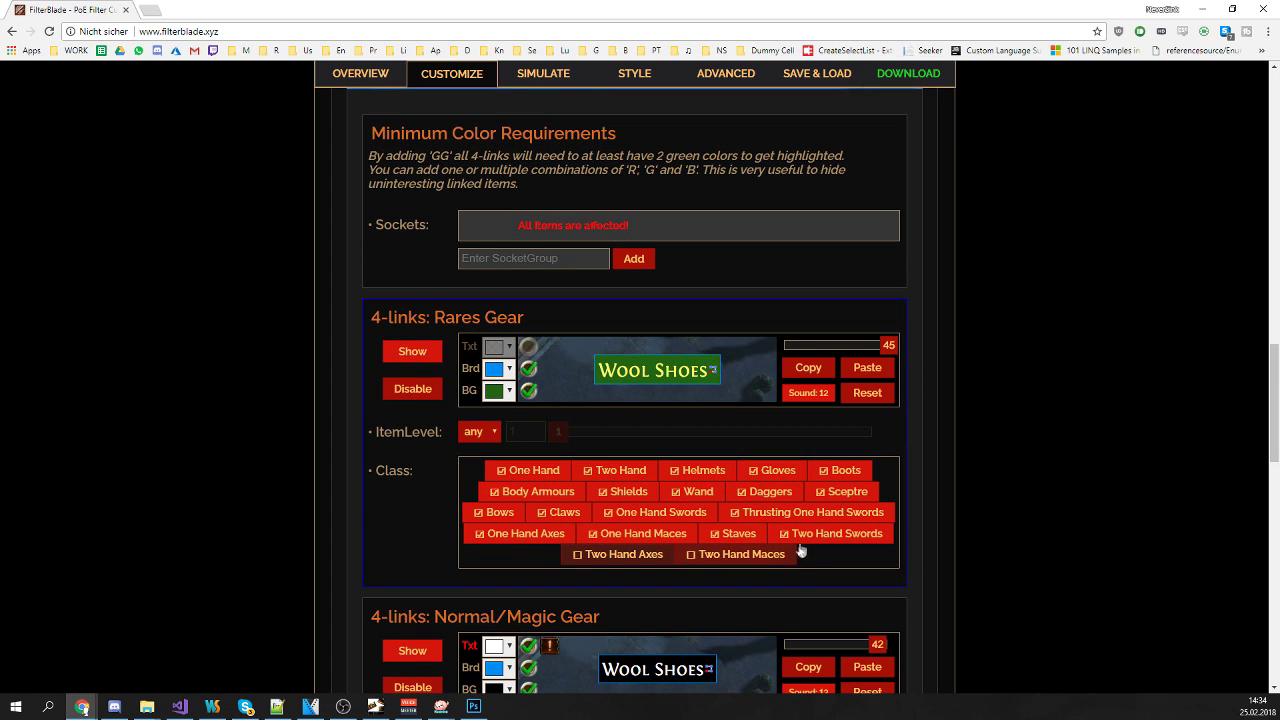
left_click(830, 533)
left_click(732, 535)
left_click(652, 534)
left_click(540, 534)
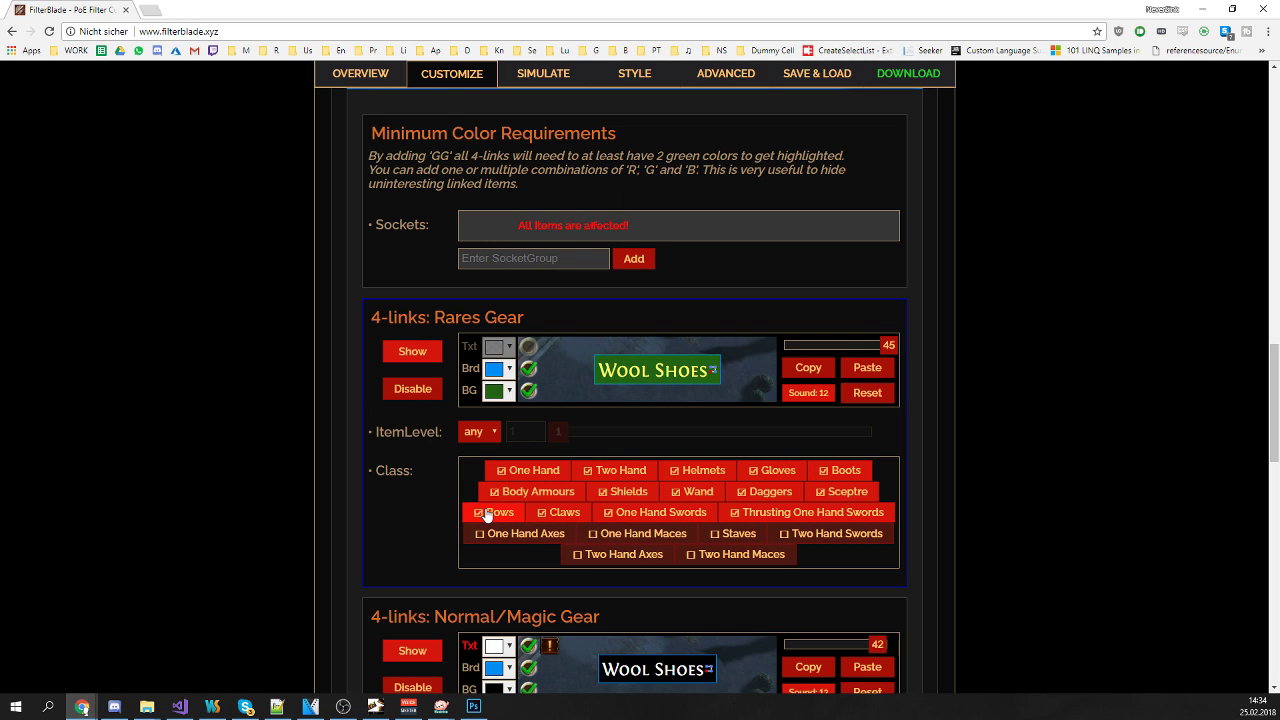
left_click(490, 513)
left_click(630, 514)
left_click(790, 514)
left_click(835, 492)
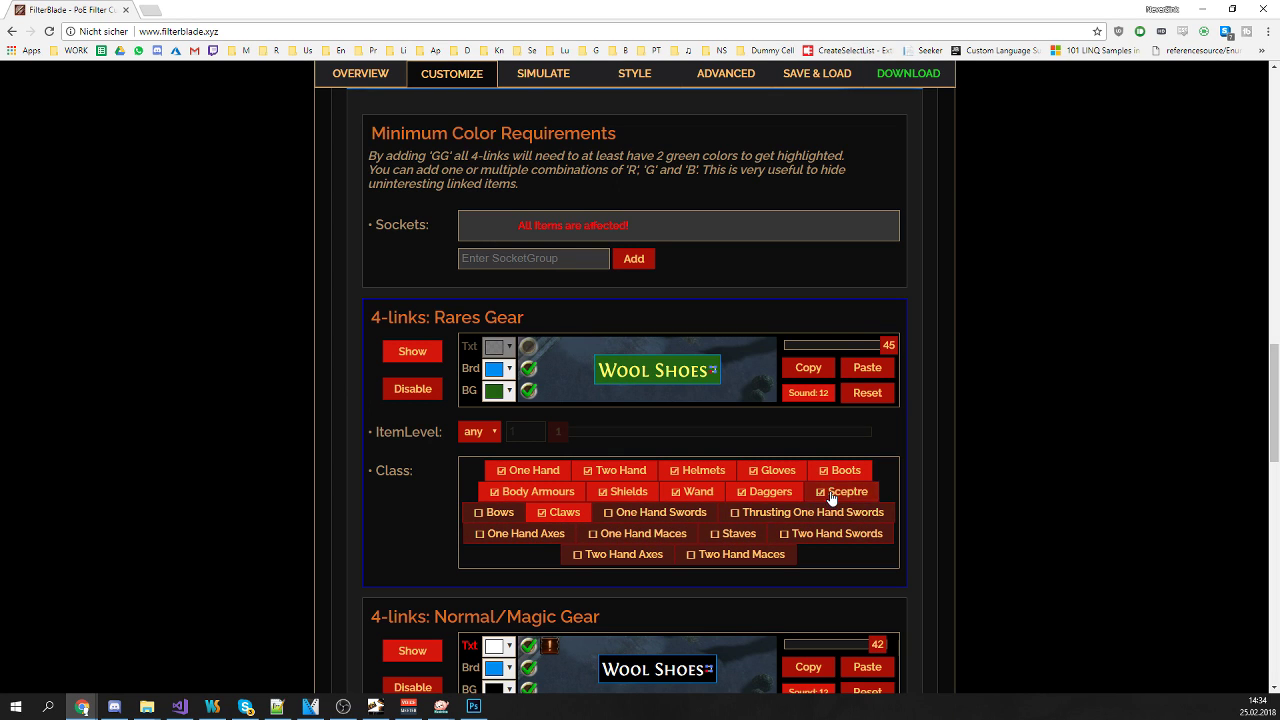
left_click(779, 492)
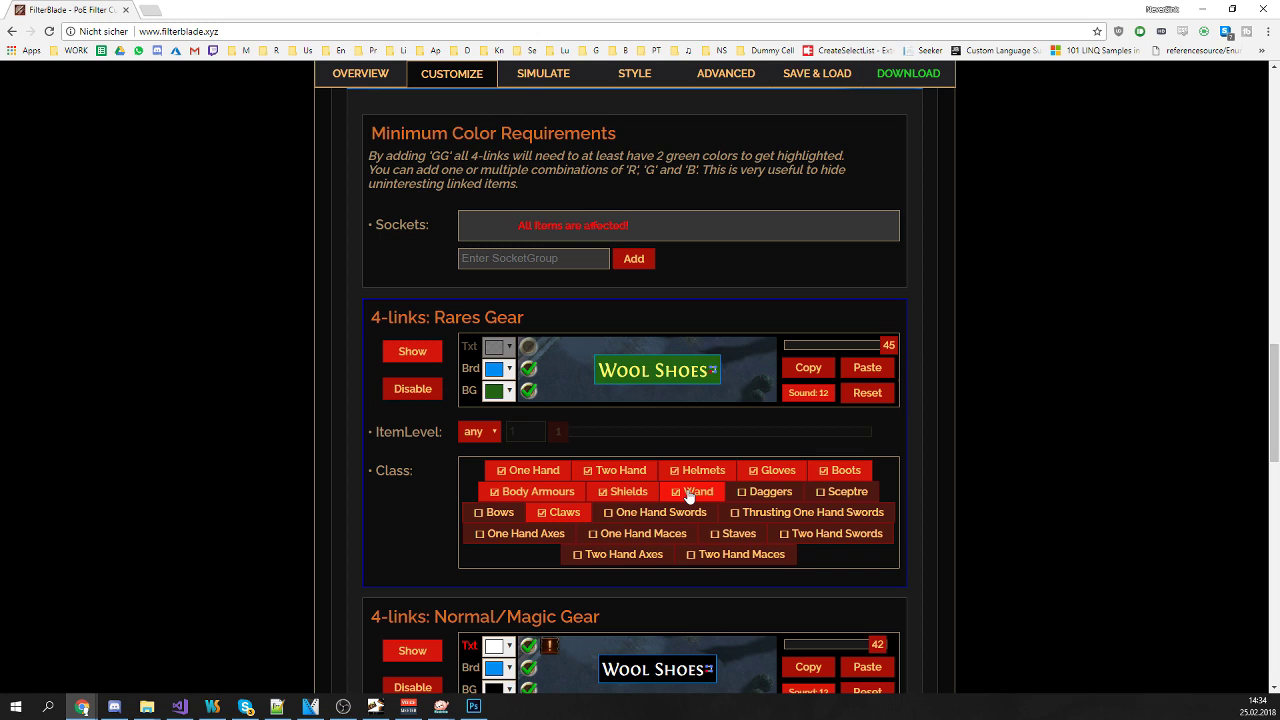
left_click(689, 493)
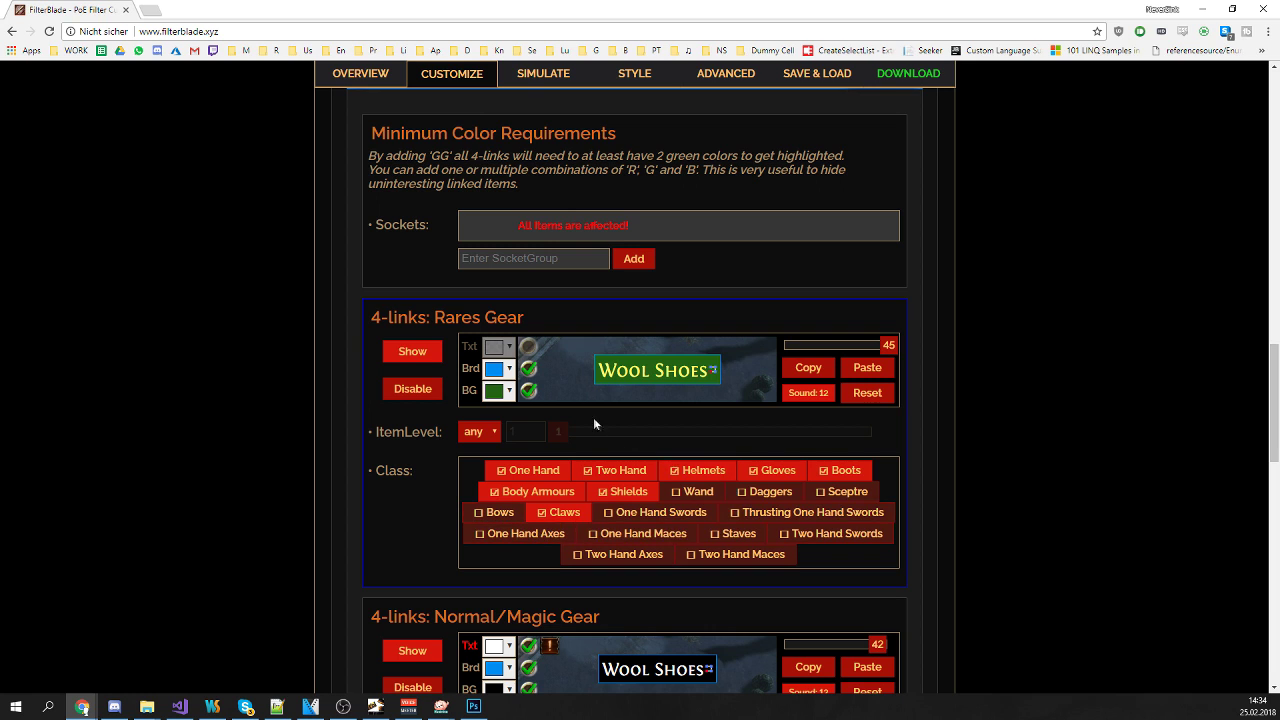
scroll(553, 400, "up", 1)
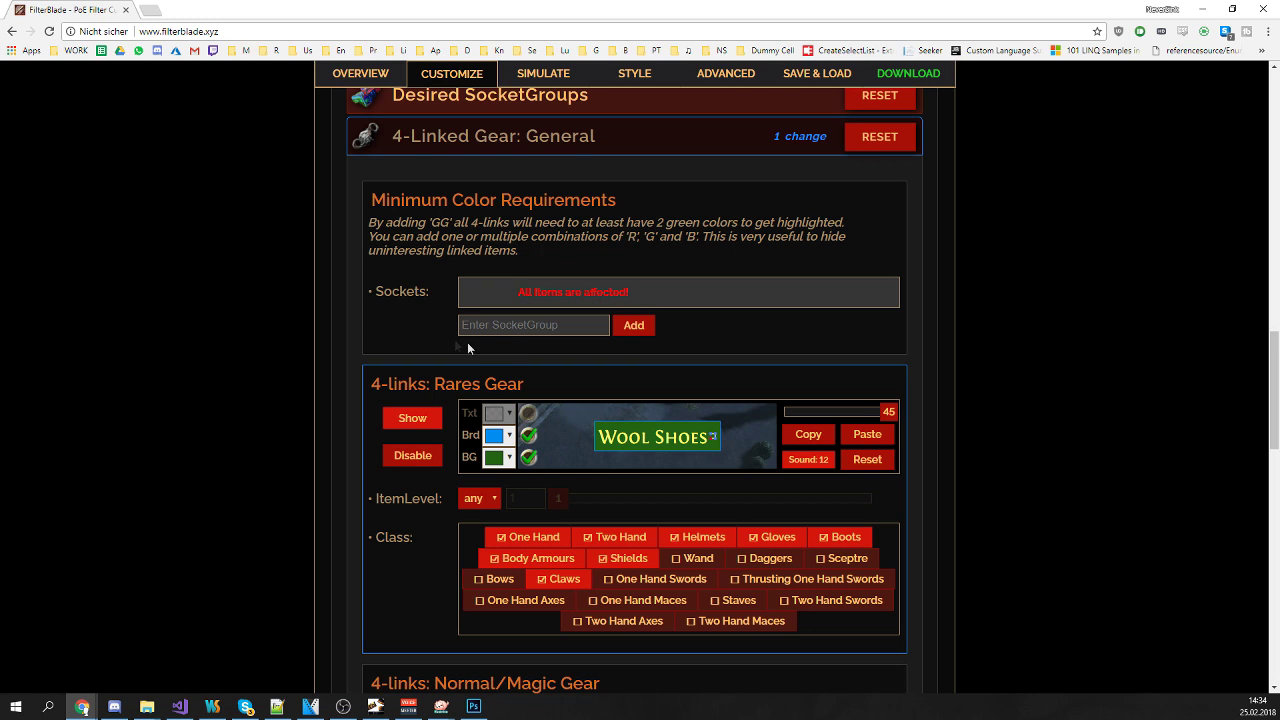
Add socket groups RR, RG and GG to the 4-link minimum colour requirements
left_click(602, 327)
type("RR")
key("Return")
type("RG")
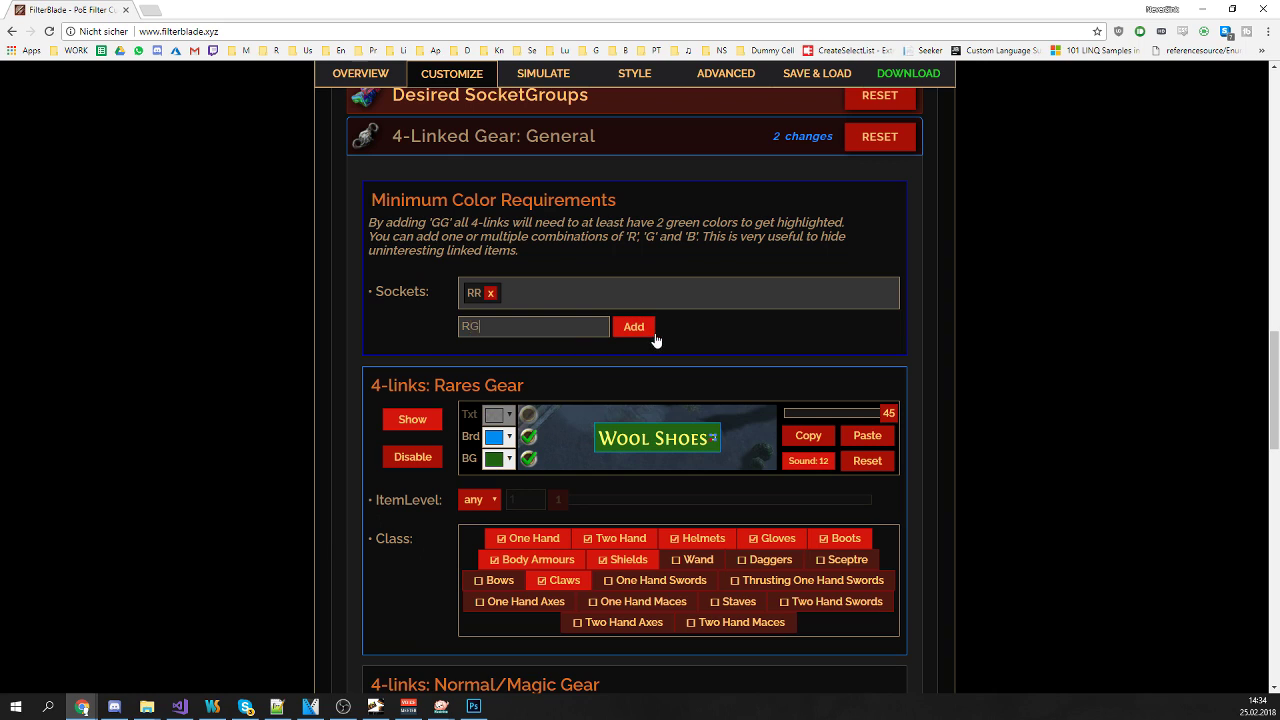
left_click(634, 328)
type("GGG")
left_click(630, 329)
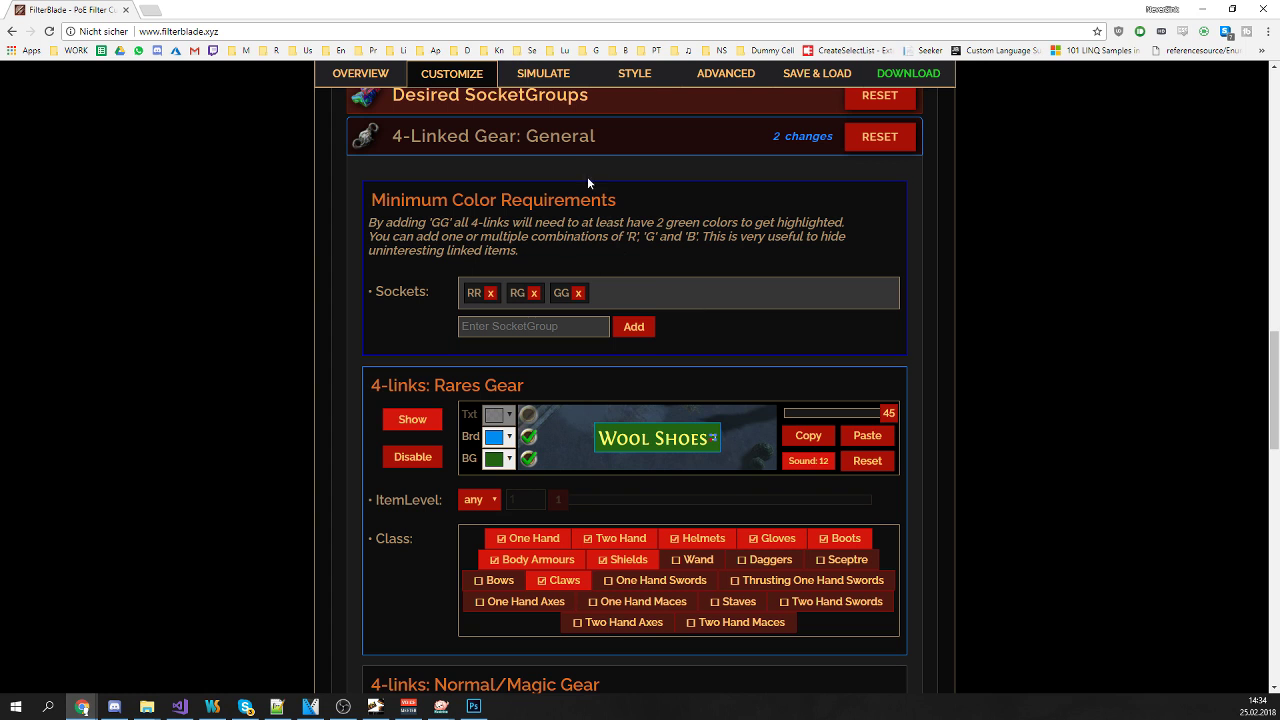
Glance at the simulator and come back to the customization page
left_click(549, 87)
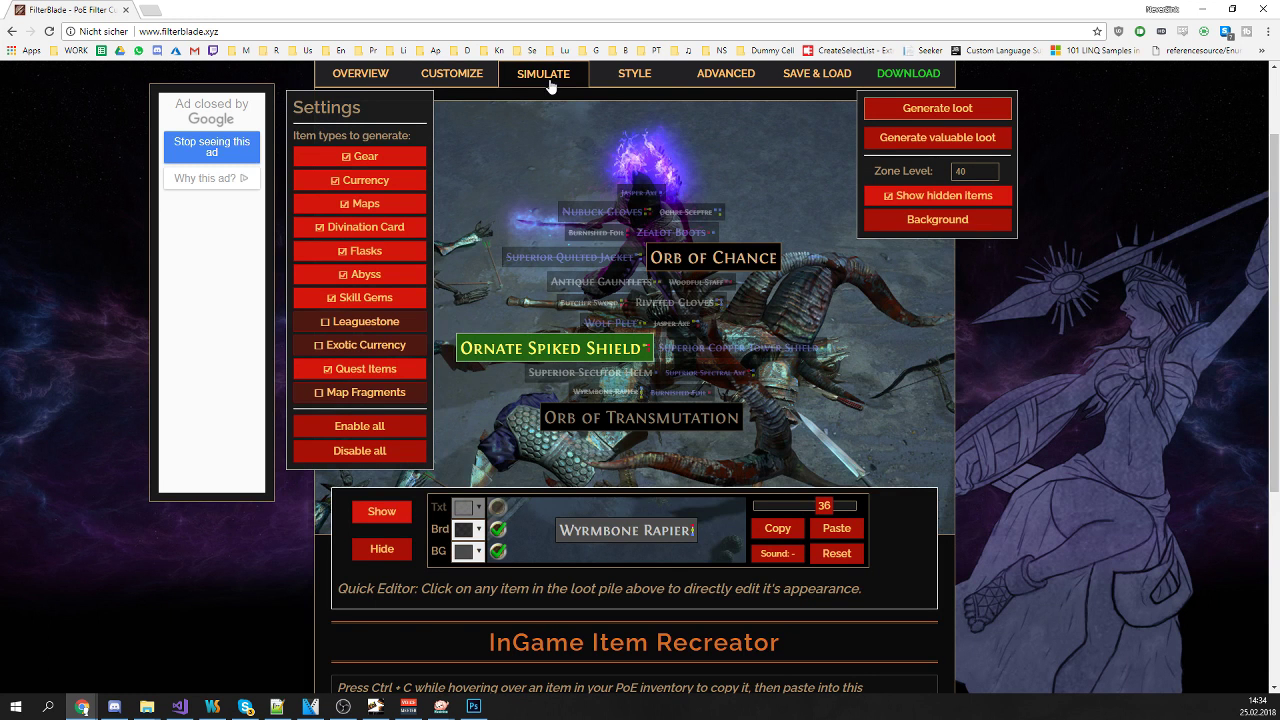
left_click(451, 73)
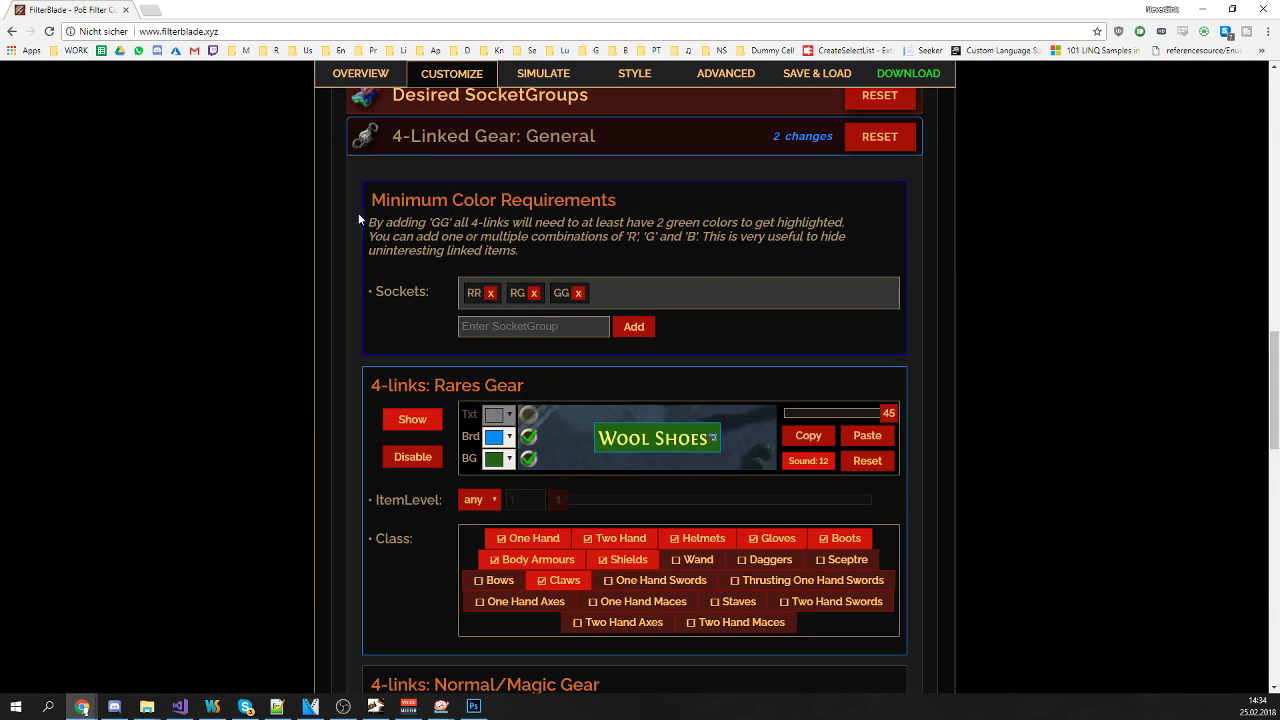
scroll(358, 213, "up", 1)
Under 3-Linked Gear, drop maces, axes, swords, Staves and Claws from the 1-12 rule
left_click(405, 208)
left_click(437, 255)
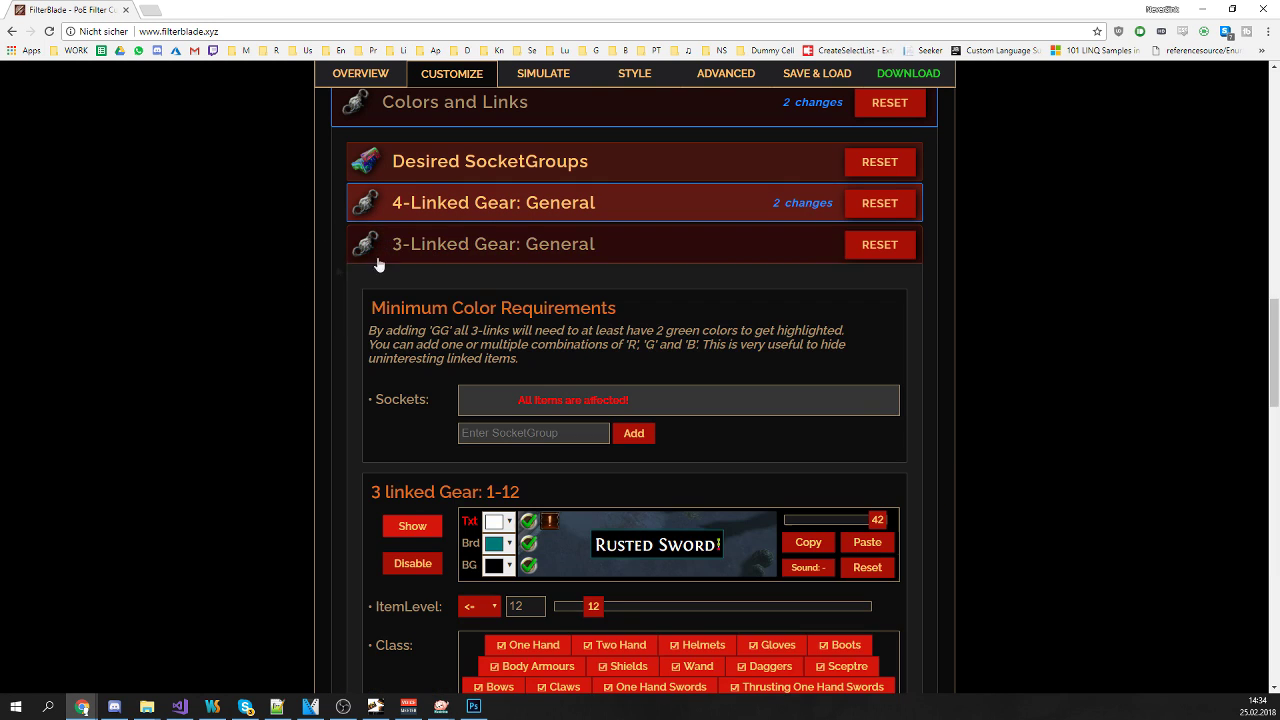
left_click(740, 595)
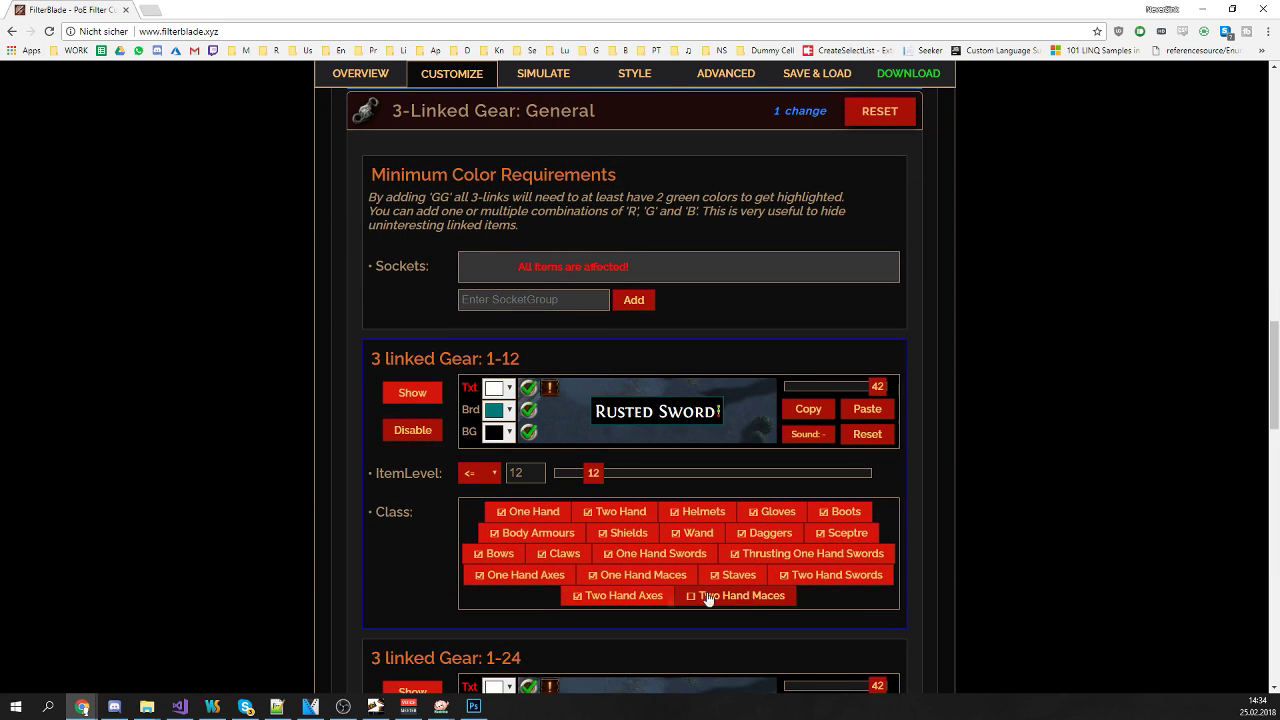
left_click(625, 595)
left_click(640, 575)
left_click(745, 575)
left_click(772, 576)
left_click(808, 555)
left_click(657, 555)
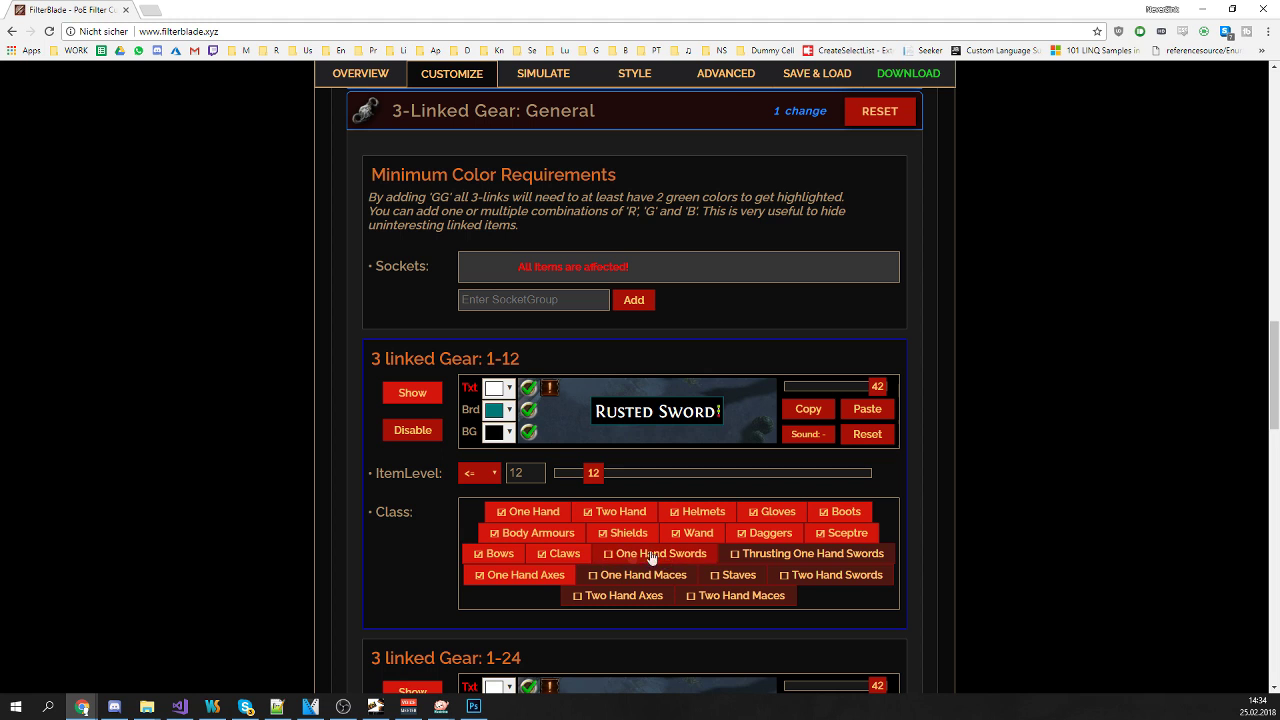
left_click(565, 554)
left_click(505, 573)
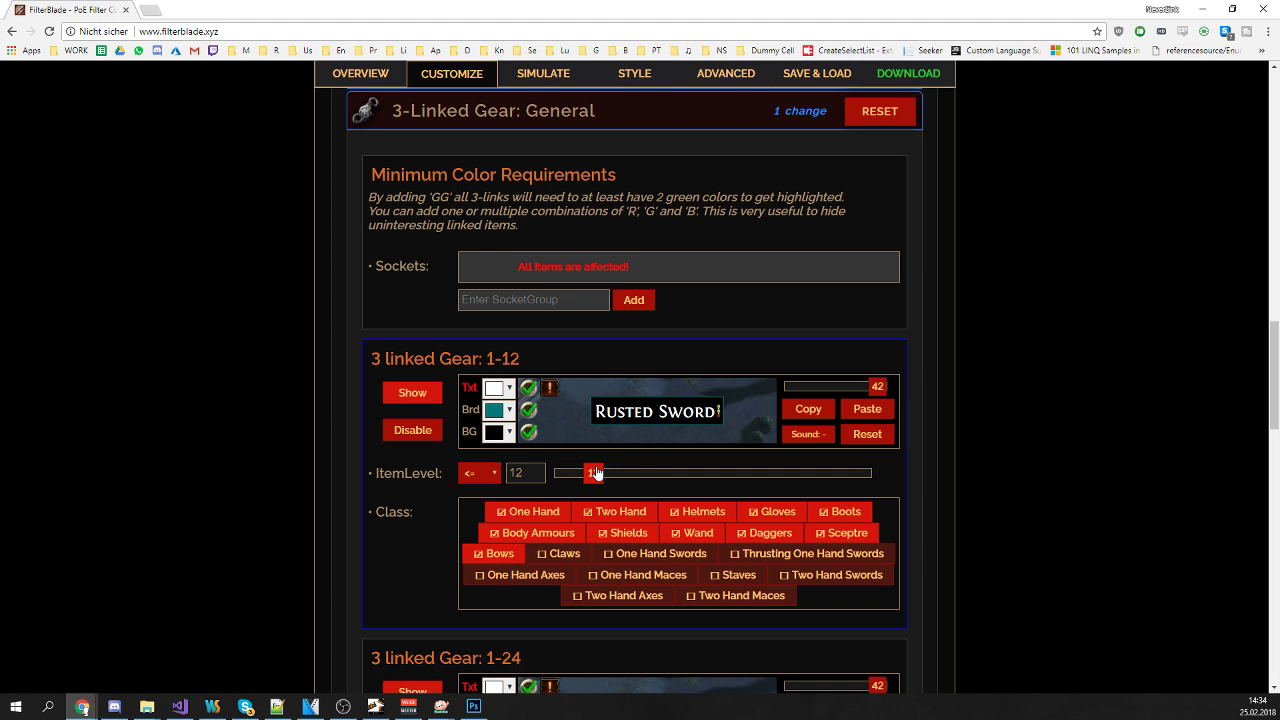
Also exclude Sceptres, Daggers and Wands from the 3 linked Gear: 1-12 rule
scroll(690, 558, "down", 3)
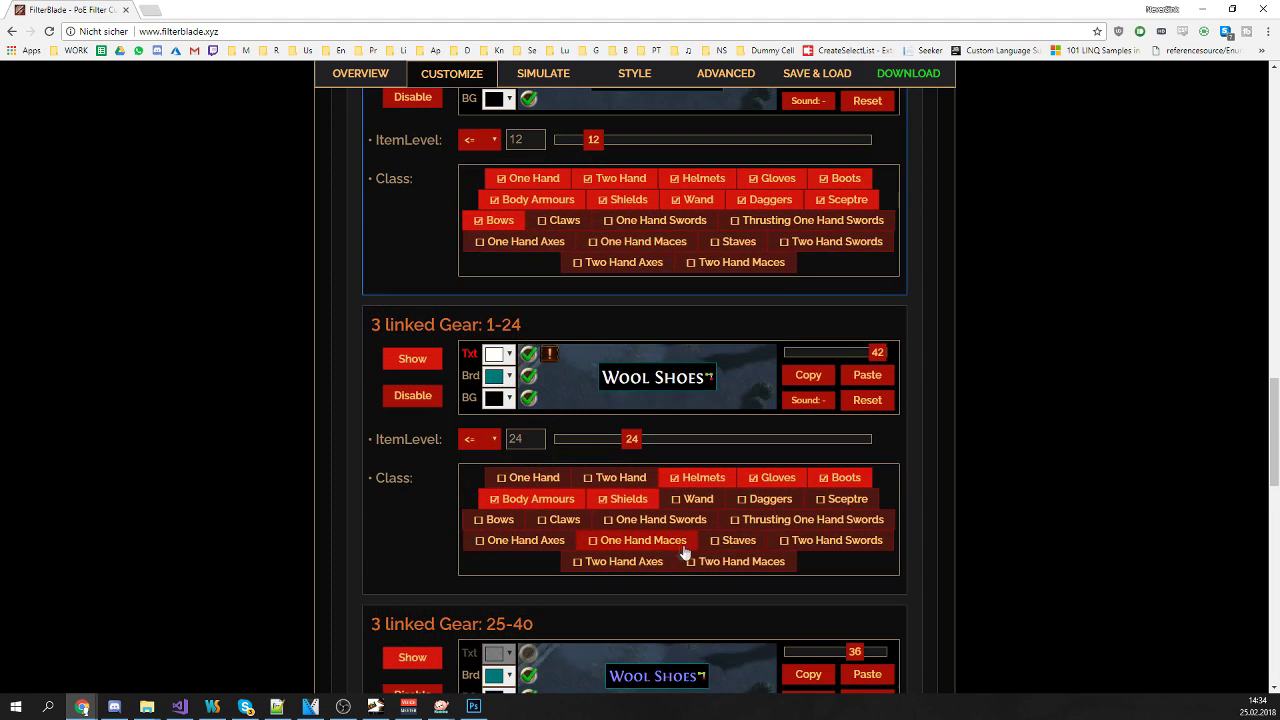
scroll(752, 484, "down", 2)
scroll(751, 483, "down", 1)
scroll(738, 478, "up", 4)
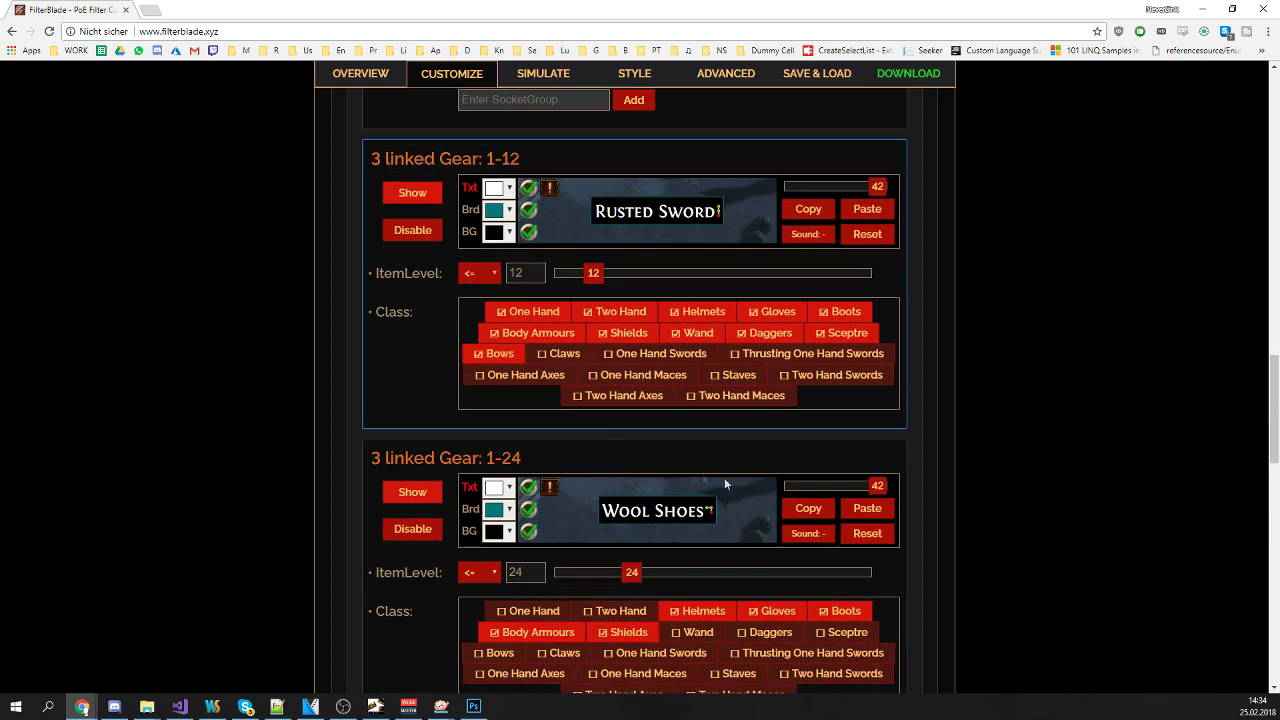
left_click(830, 333)
left_click(752, 333)
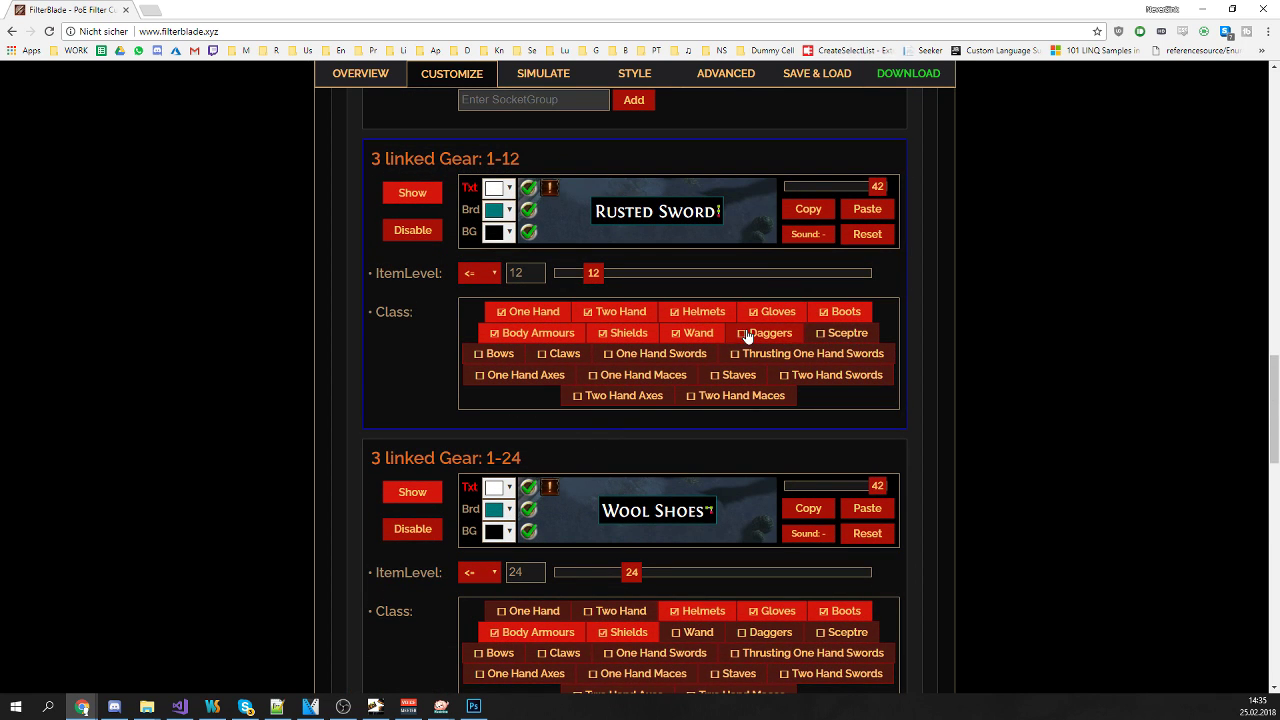
left_click(701, 333)
scroll(687, 366, "up", 3)
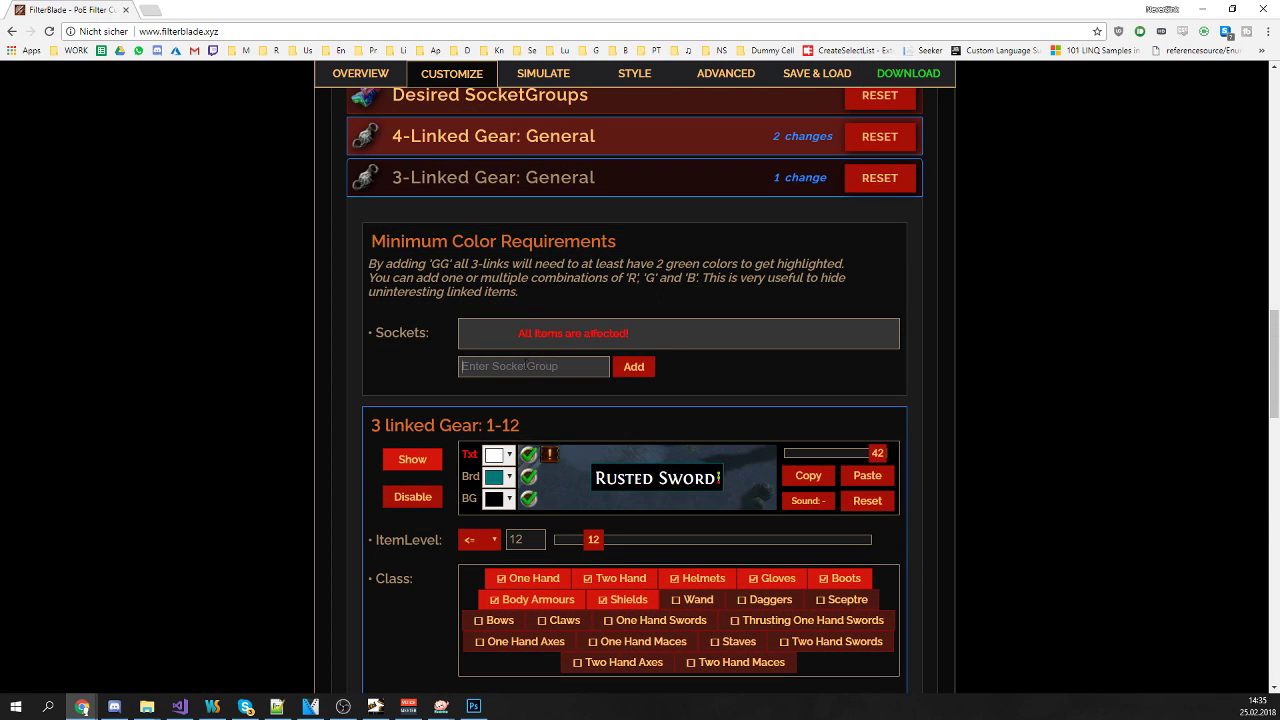
Add RR, RG and GG as required socket groups for 3-linked gear
left_click(584, 371)
type("RR")
left_click(622, 370)
type("RGF")
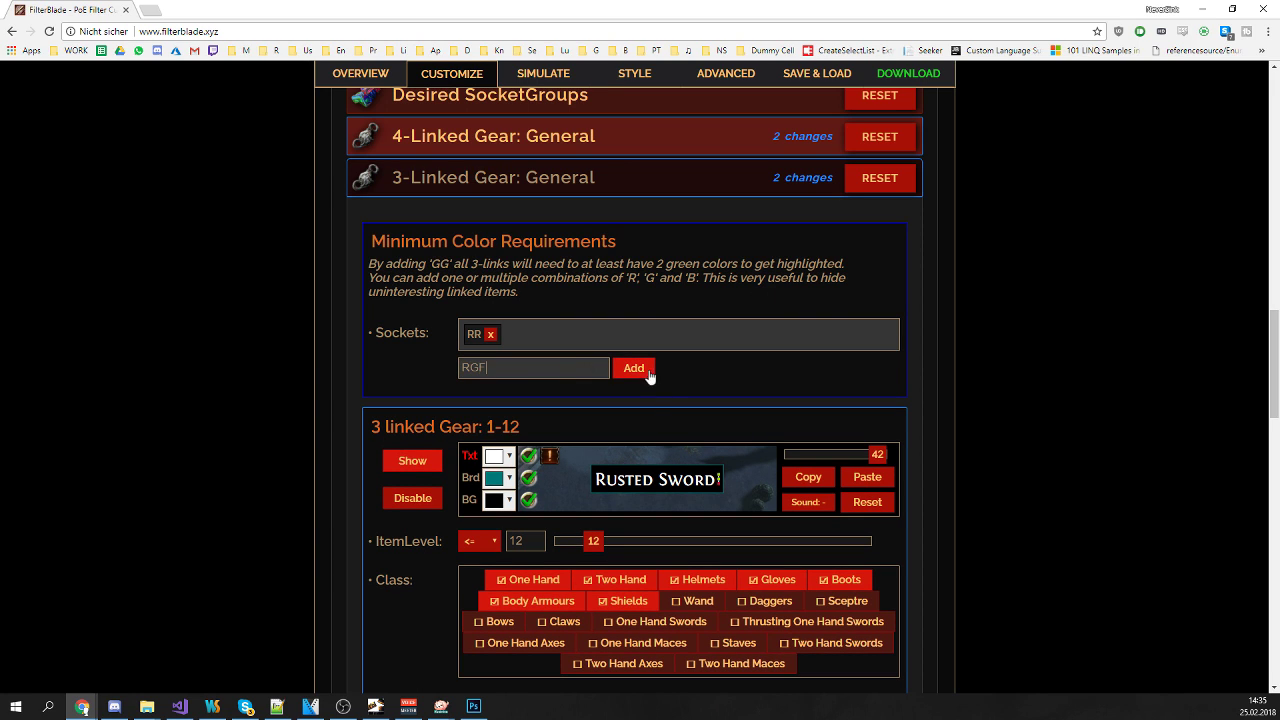
left_click(639, 369)
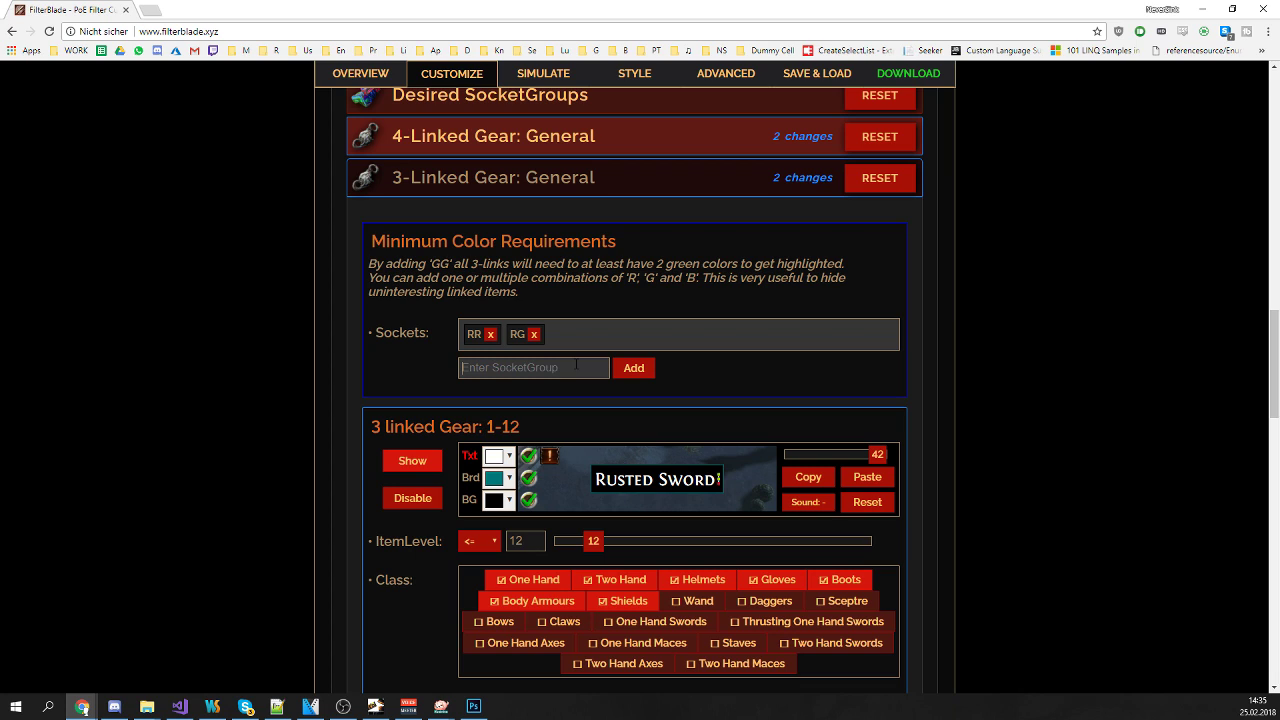
type("GG")
left_click(634, 368)
Collapse the 3-Linked Gear: General and Colors and Links sections
scroll(684, 337, "up", 2)
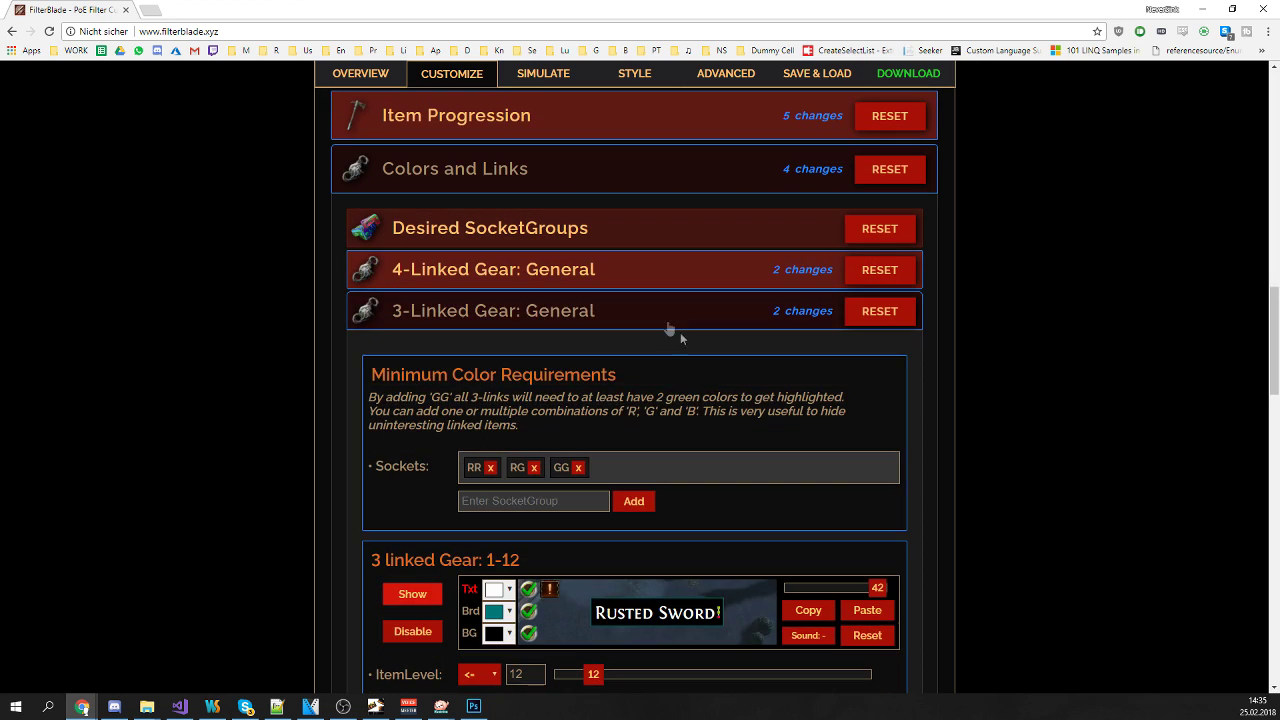
left_click(600, 312)
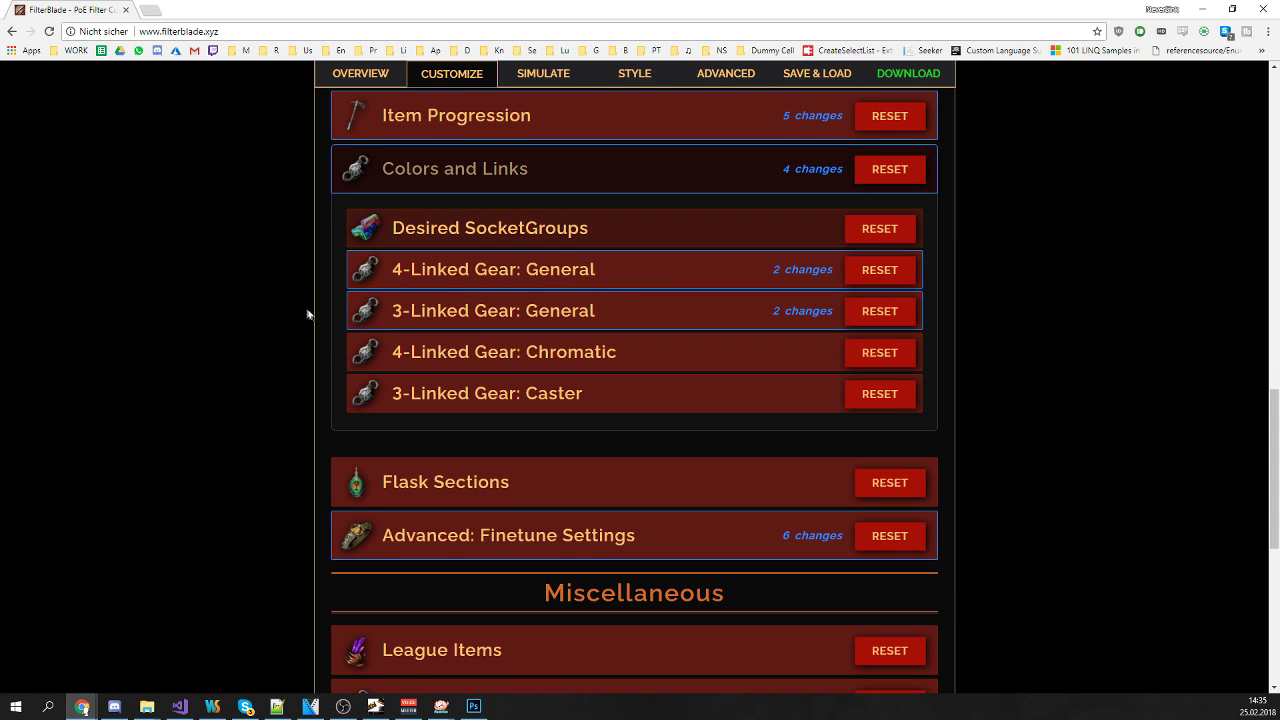
scroll(306, 330, "up", 1)
left_click(358, 250)
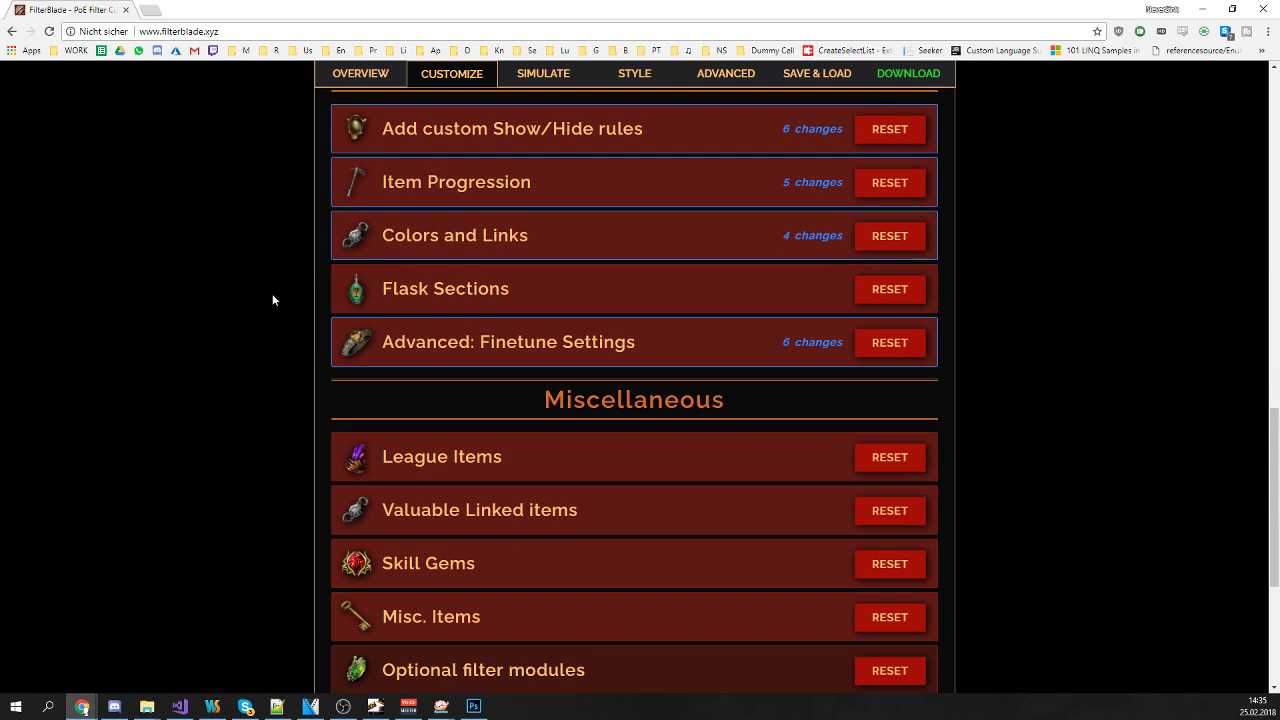
Under Flask Sections > Flask Progression, disable the Hybrid Flasks rule
scroll(273, 299, "up", 1)
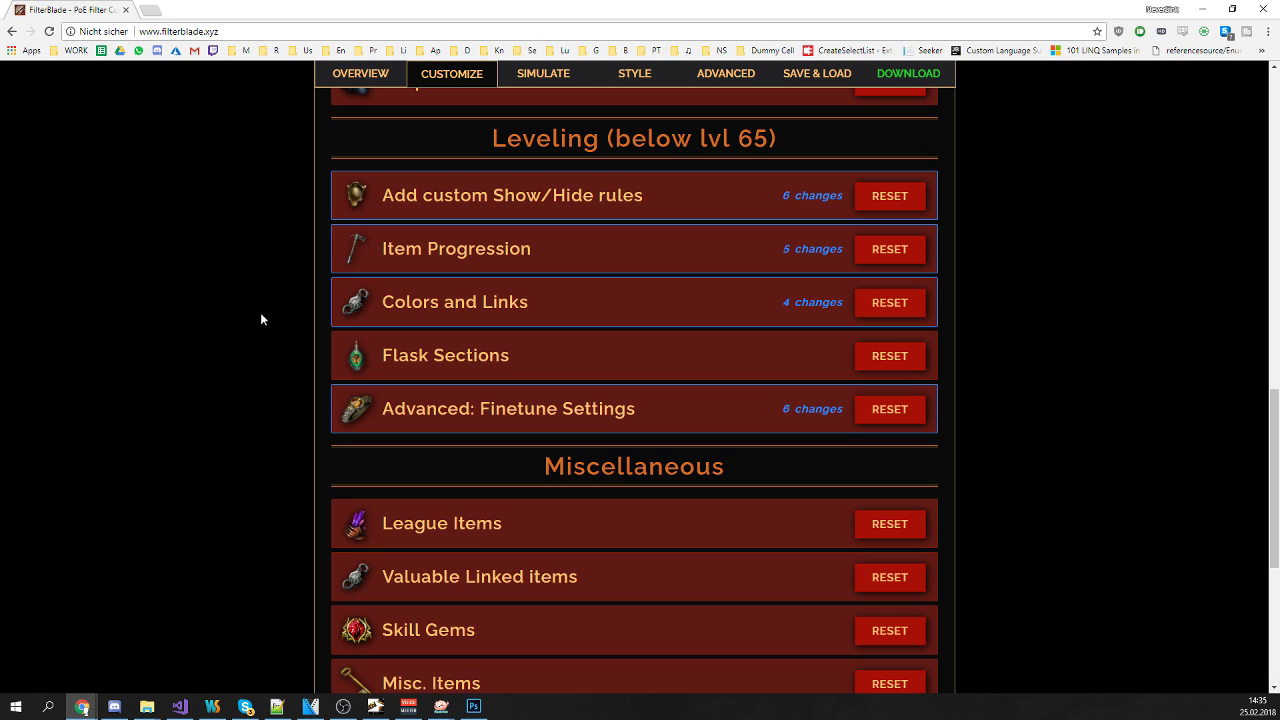
left_click(395, 352)
key("alt+Tab")
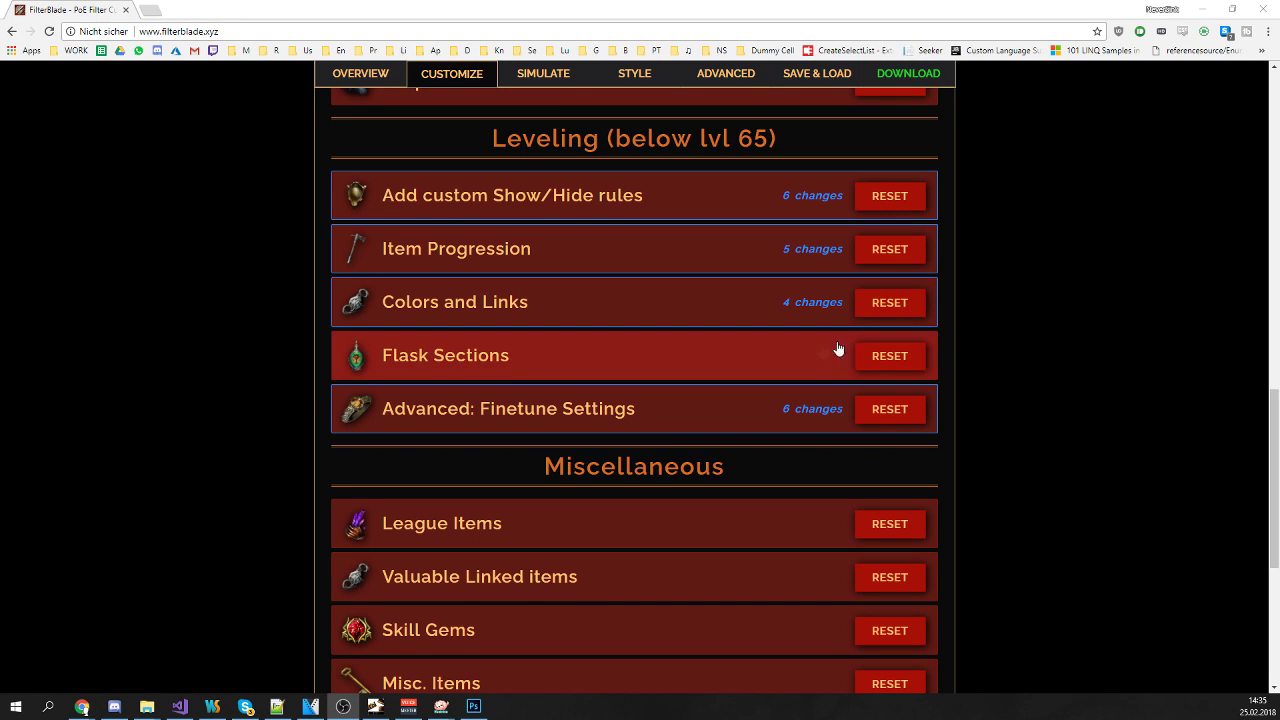
left_click(721, 352)
left_click(721, 352)
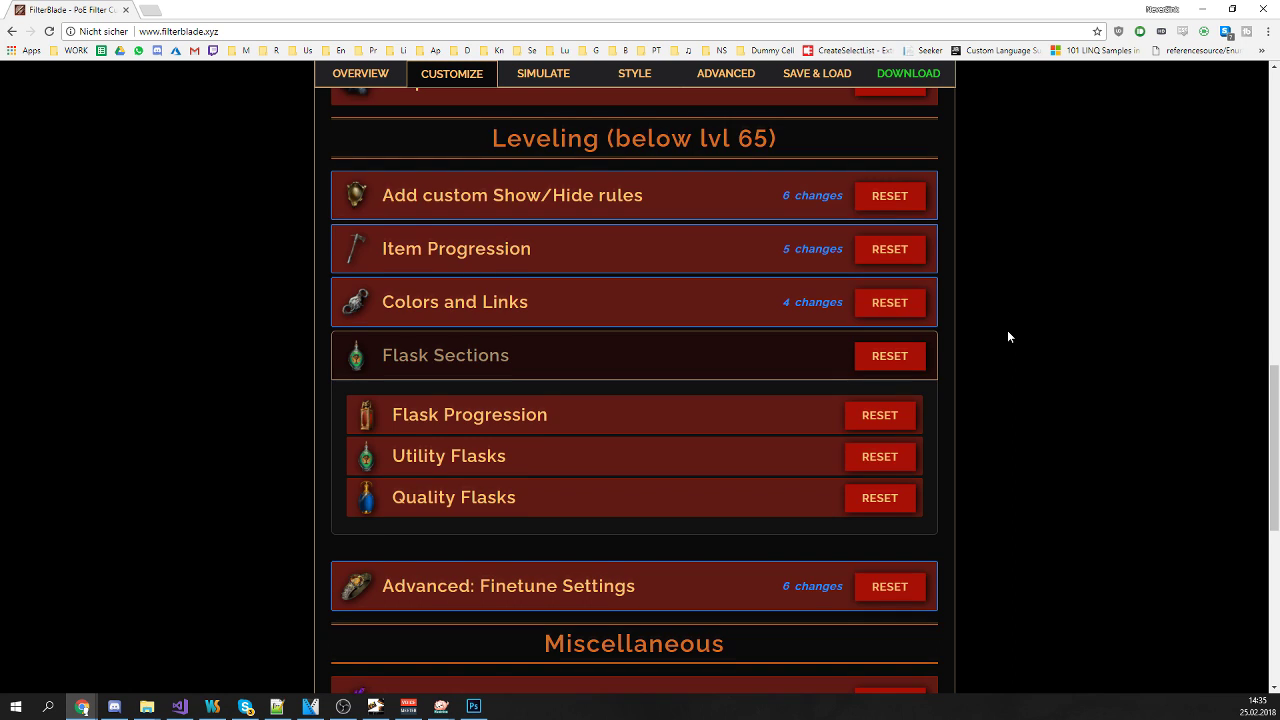
scroll(694, 400, "down", 1)
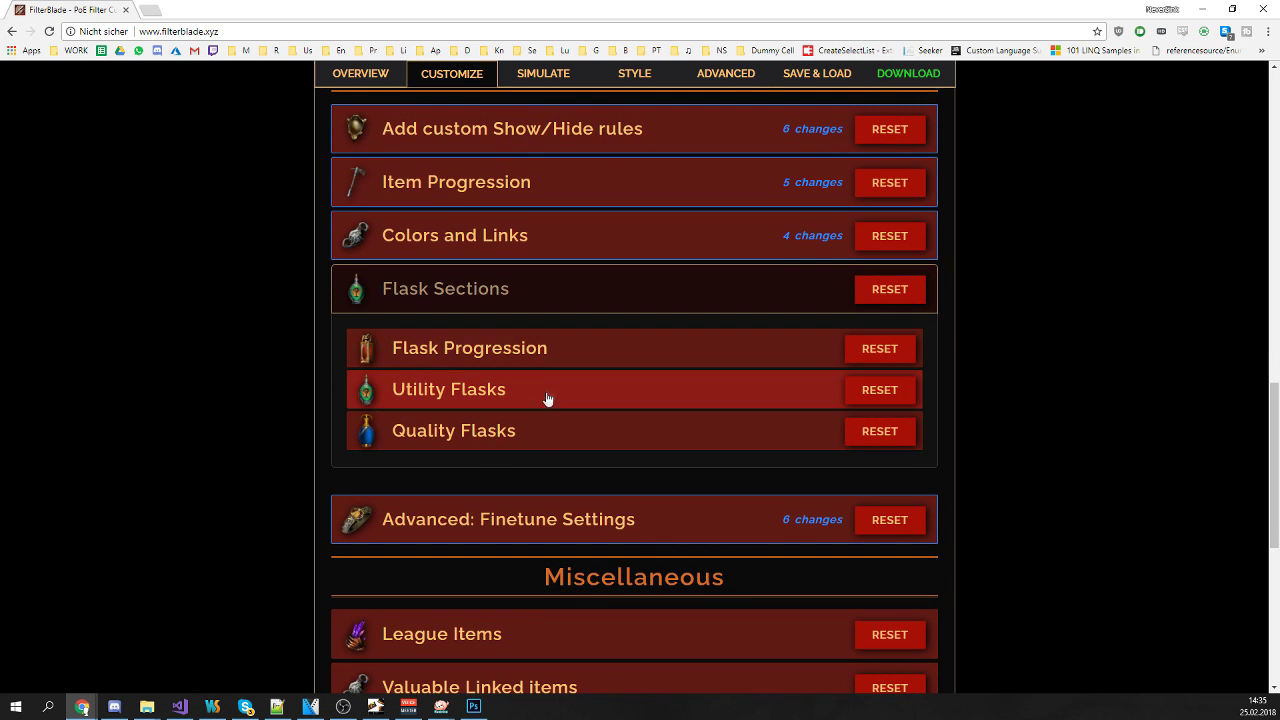
left_click(549, 360)
scroll(290, 334, "down", 2)
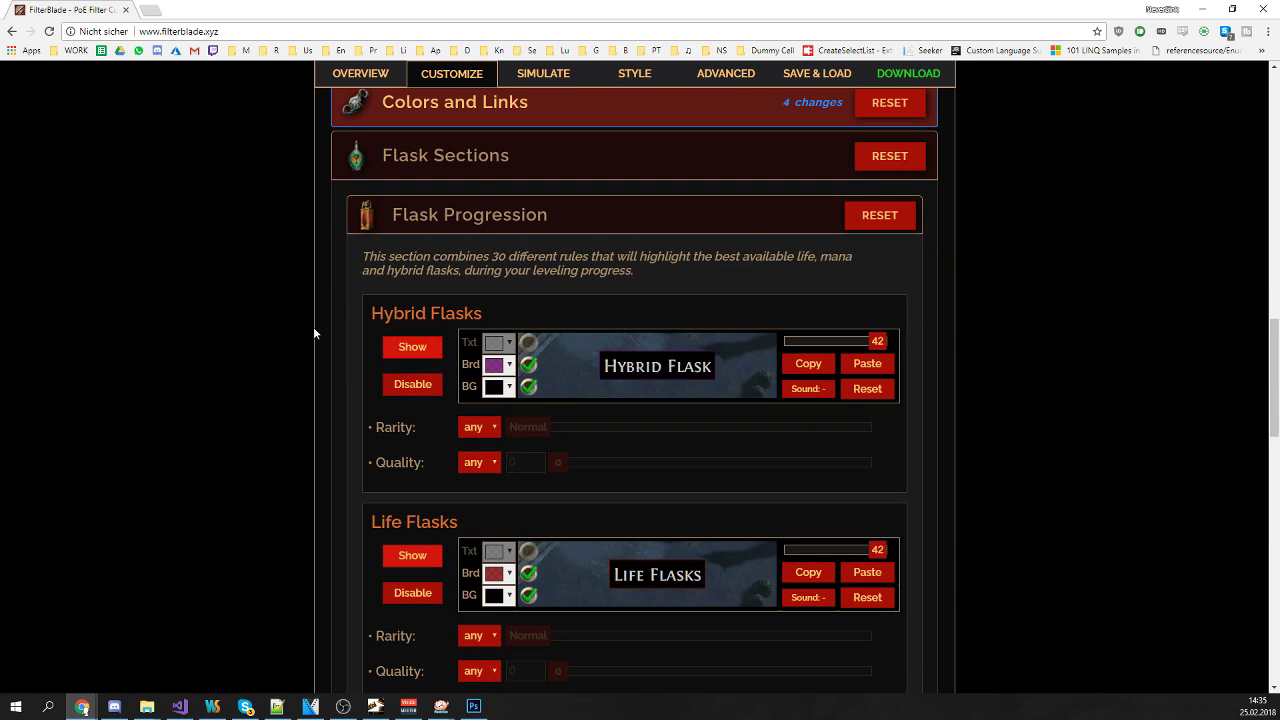
left_click(405, 386)
Raise the Life Flasks and Mana Flasks text size to 45
scroll(331, 352, "down", 7)
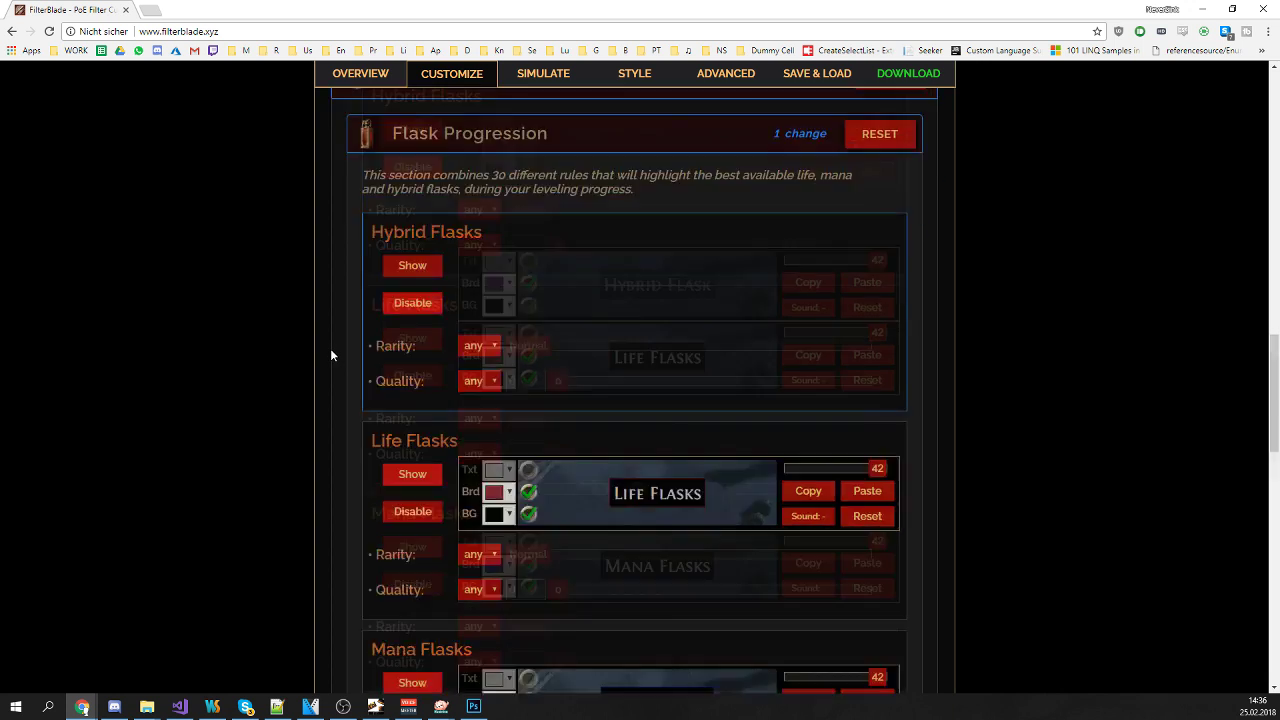
scroll(331, 350, "up", 3)
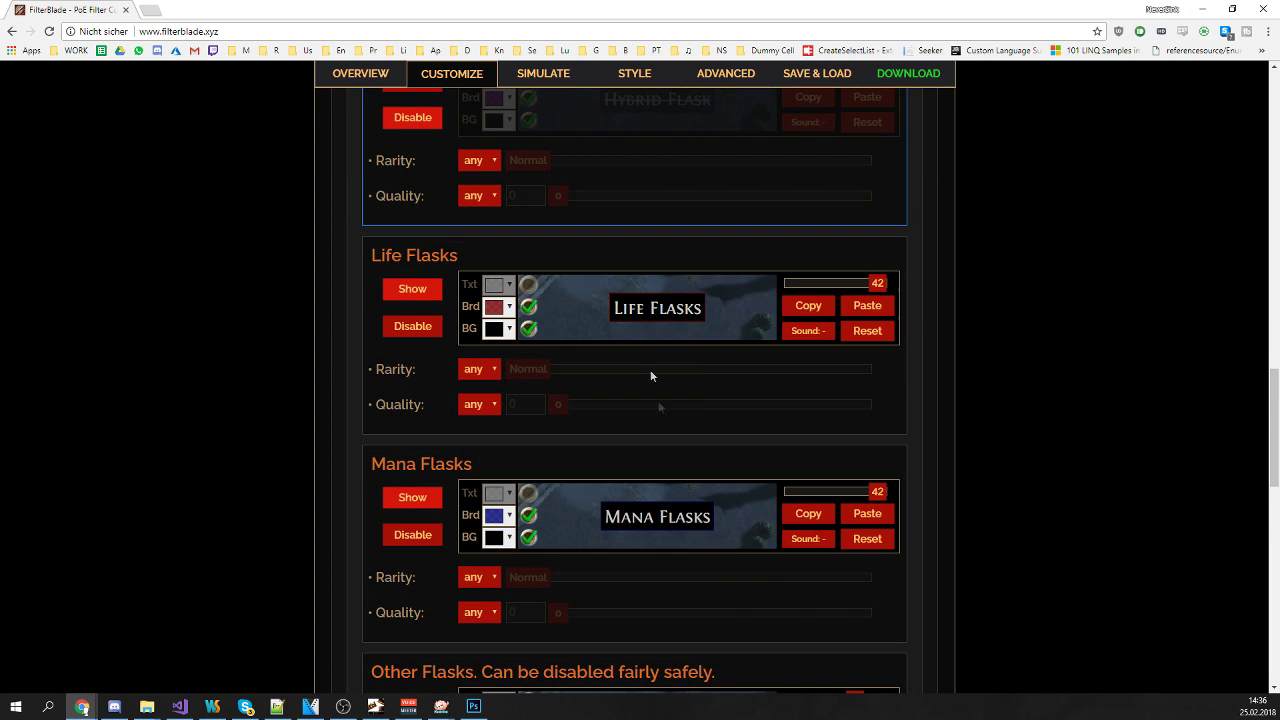
mouse_move(657, 522)
mouse_move(652, 316)
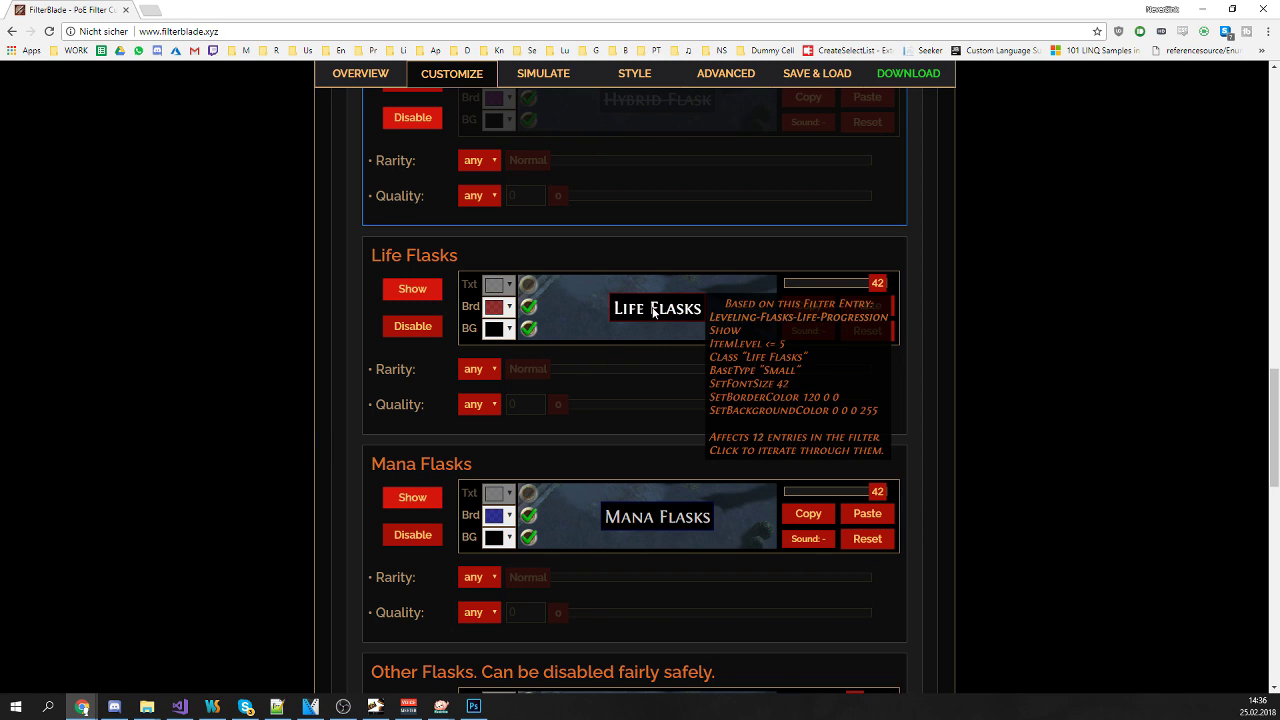
left_click_drag(877, 283, 888, 283)
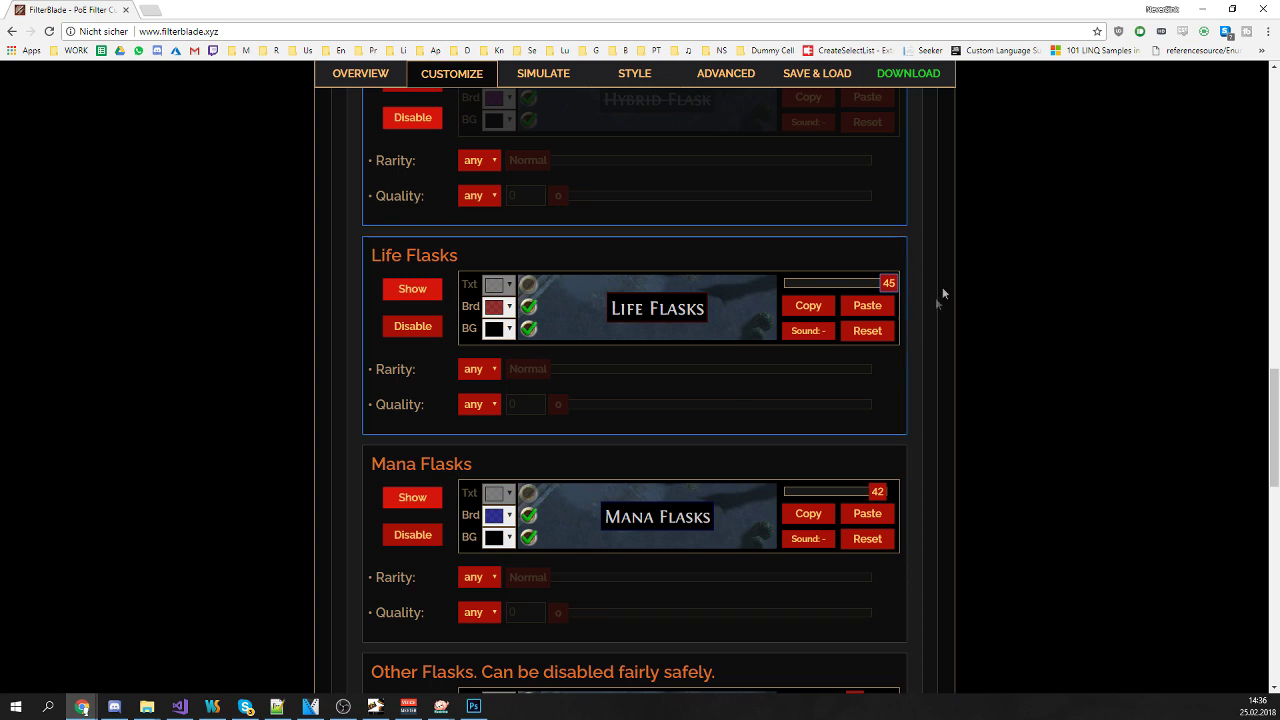
left_click_drag(877, 491, 920, 483)
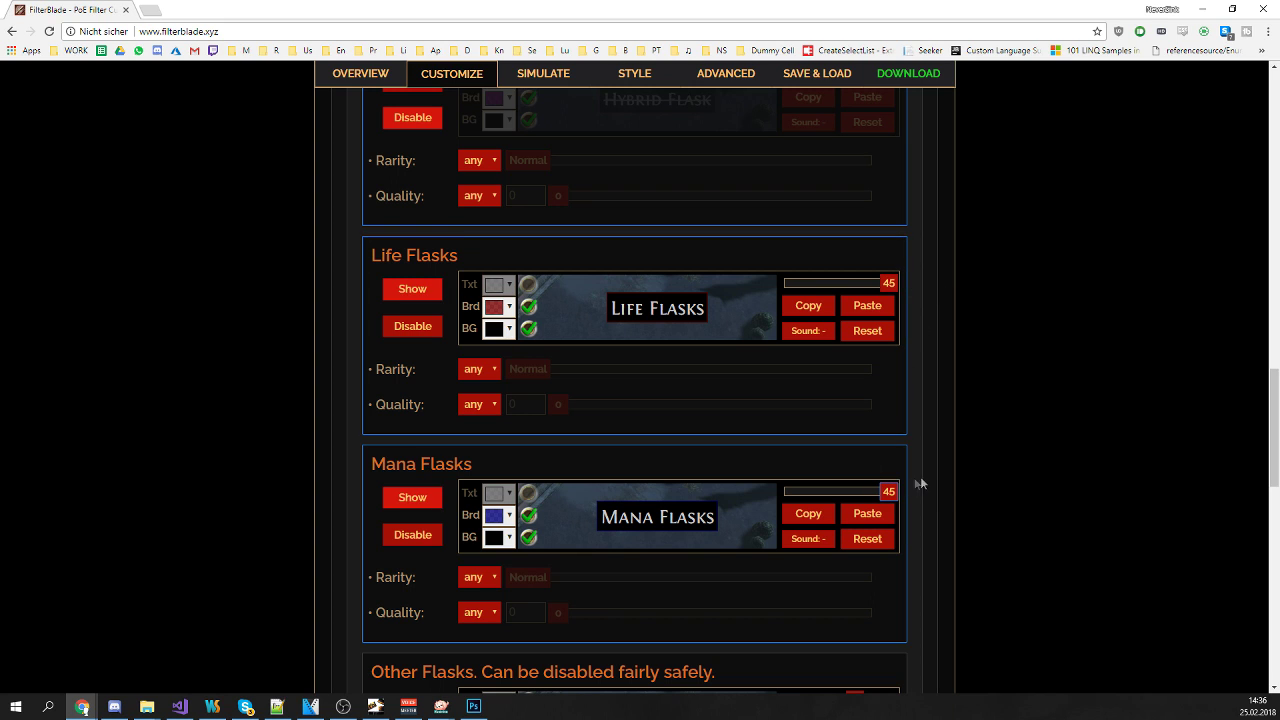
Give Life Flasks a red border and Mana Flasks a blue border
left_click(497, 308)
left_click(509, 332)
left_click(1100, 357)
left_click(497, 515)
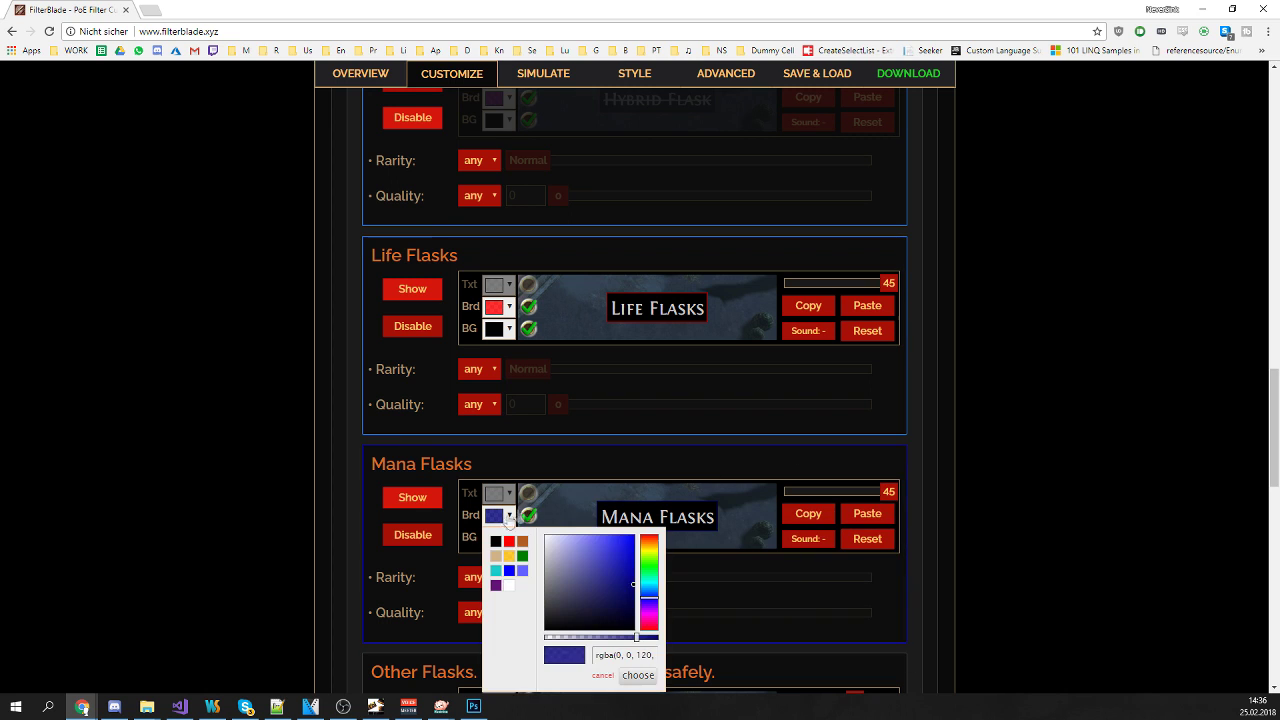
left_click(509, 570)
left_click(1122, 437)
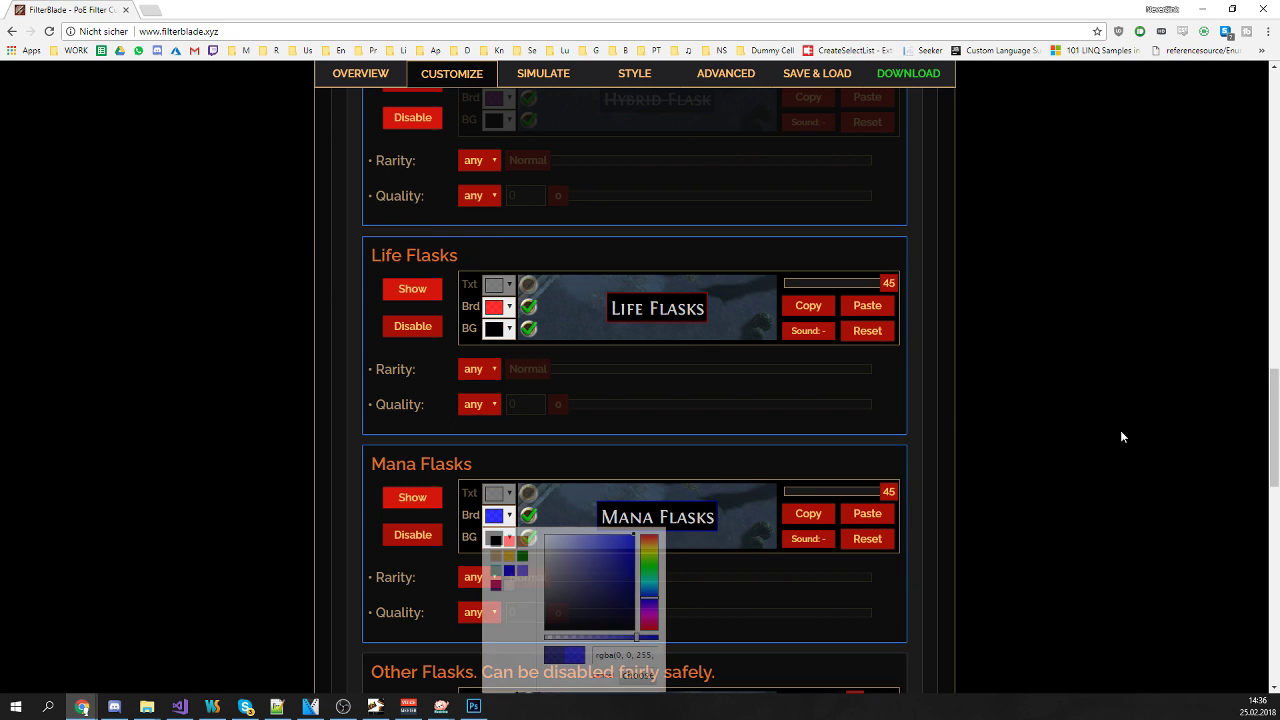
scroll(960, 411, "down", 2)
scroll(1035, 505, "down", 3)
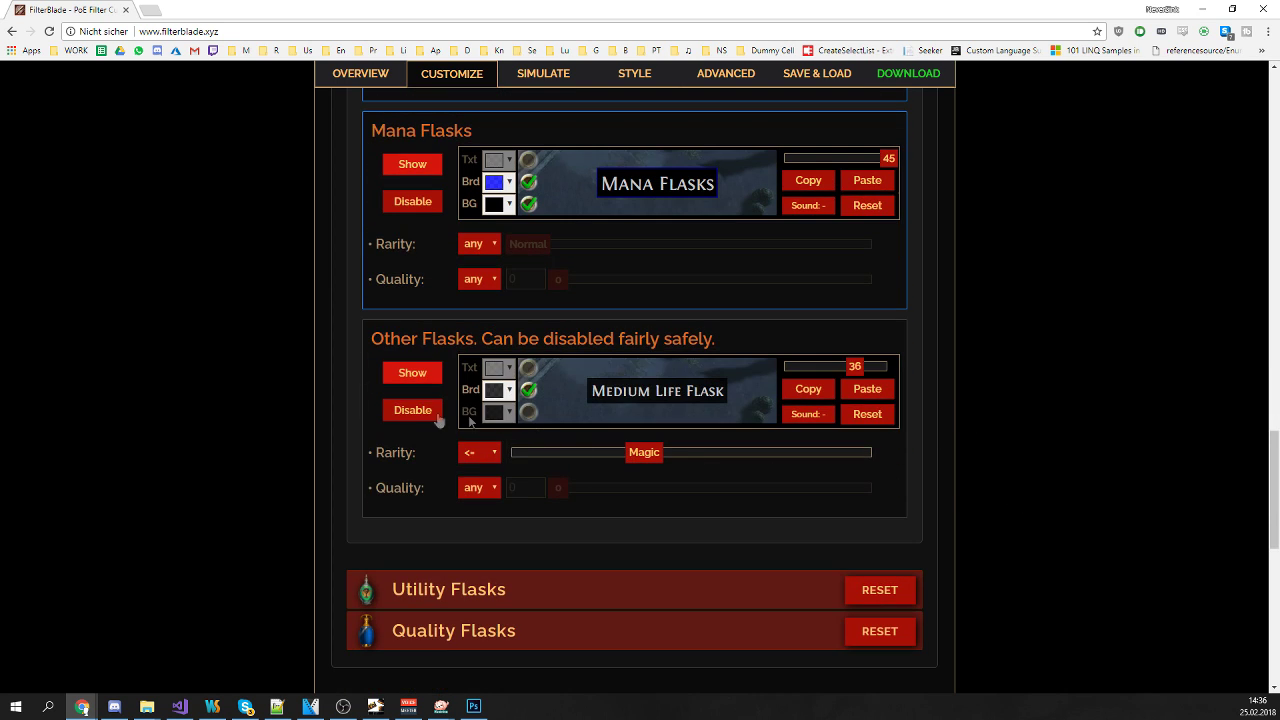
scroll(311, 356, "up", 7)
Remove Ruby, Sapphire and Topaz Flask from the quality and regular handpicked utility flask lists
left_click(395, 347)
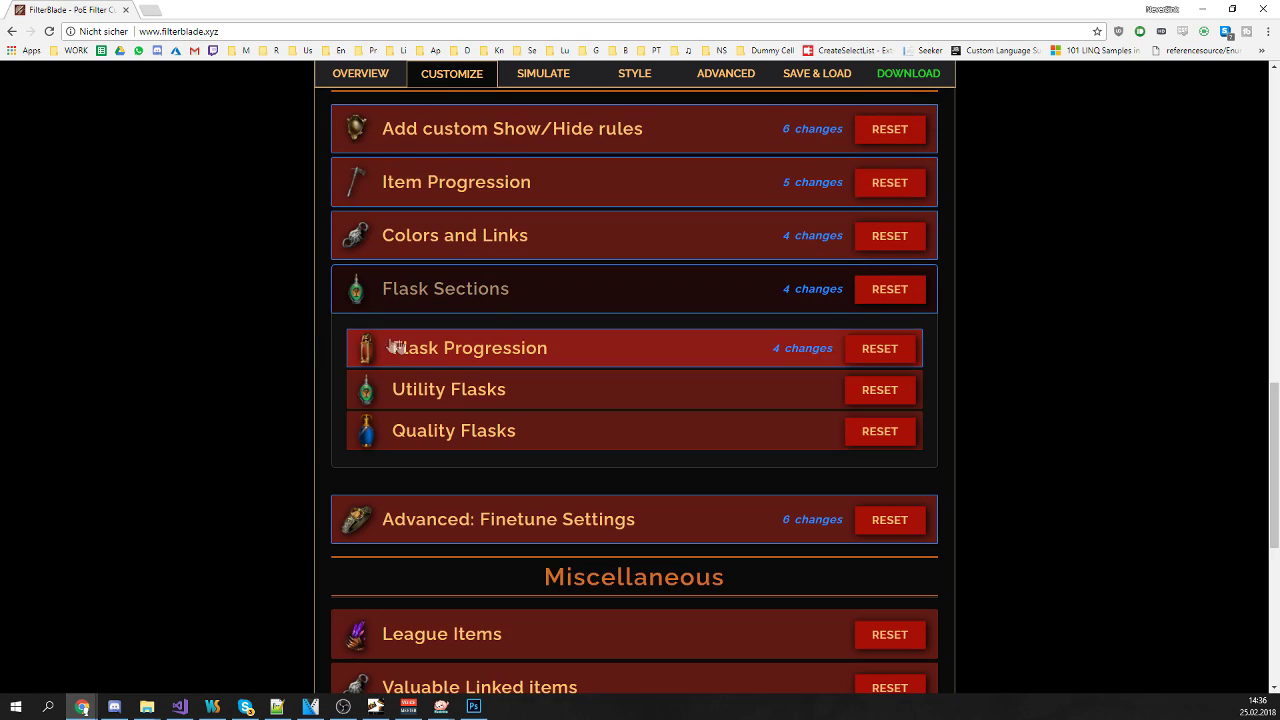
left_click(446, 398)
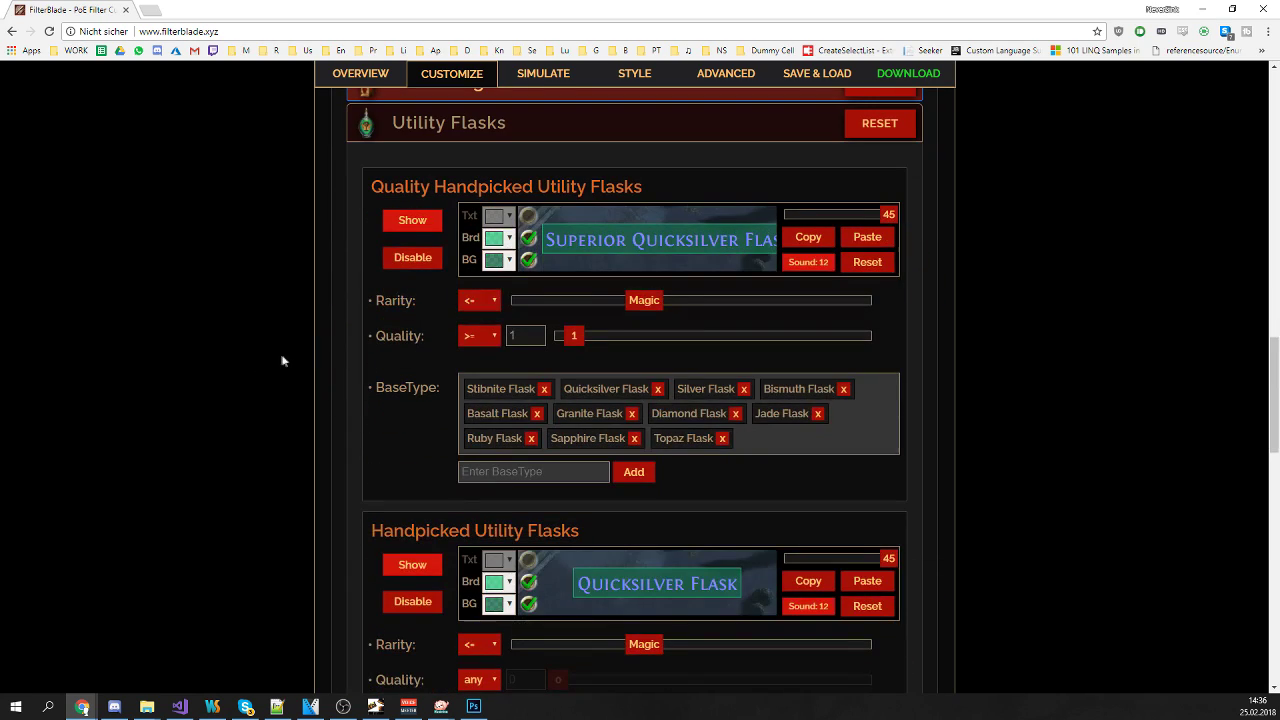
left_click(531, 438)
left_click(550, 438)
left_click(536, 438)
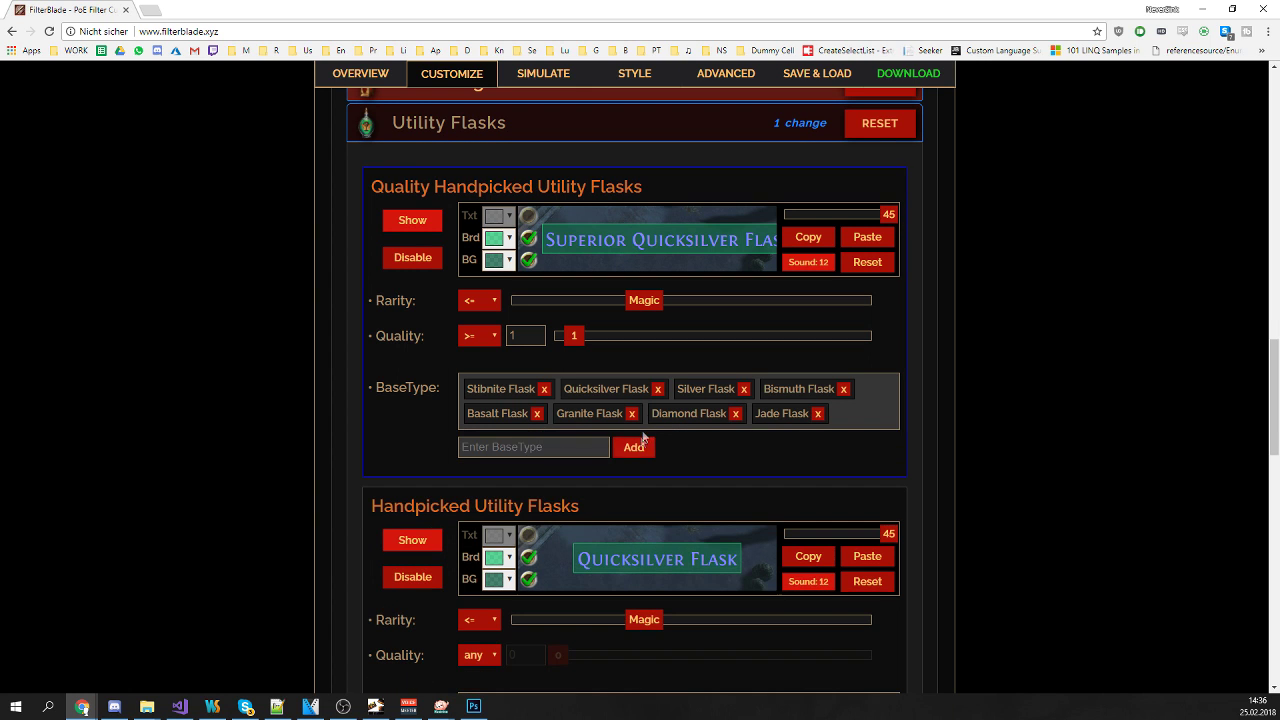
scroll(670, 413, "down", 2)
left_click(531, 557)
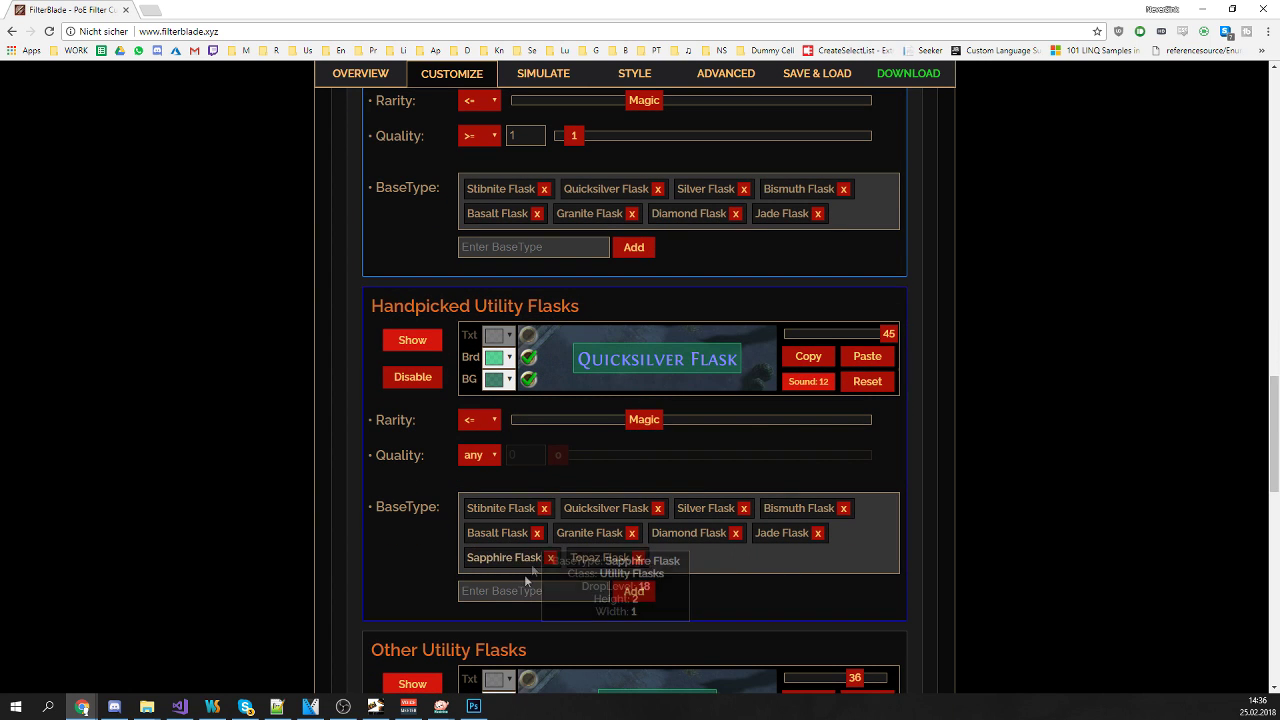
left_click(550, 557)
left_click(536, 557)
Show the quality utility flask rule's sound settings (sound 12 at volume 300)
scroll(950, 508, "up", 1)
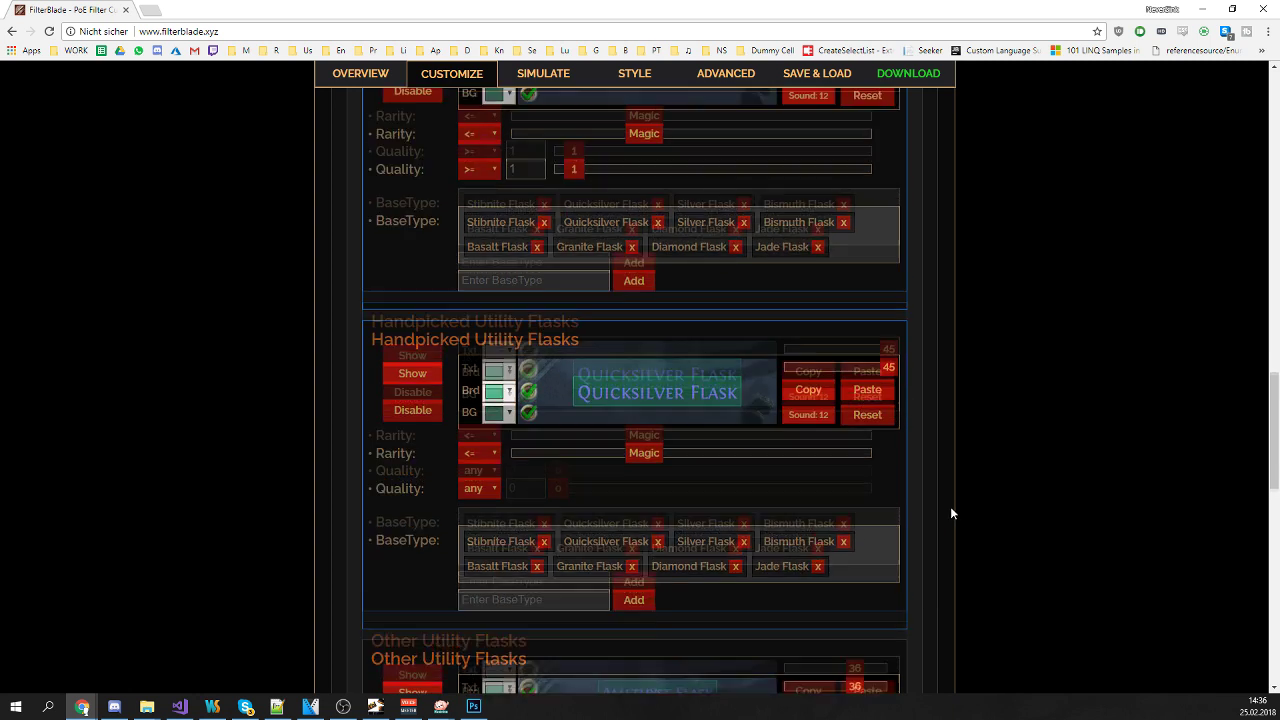
mouse_move(689, 487)
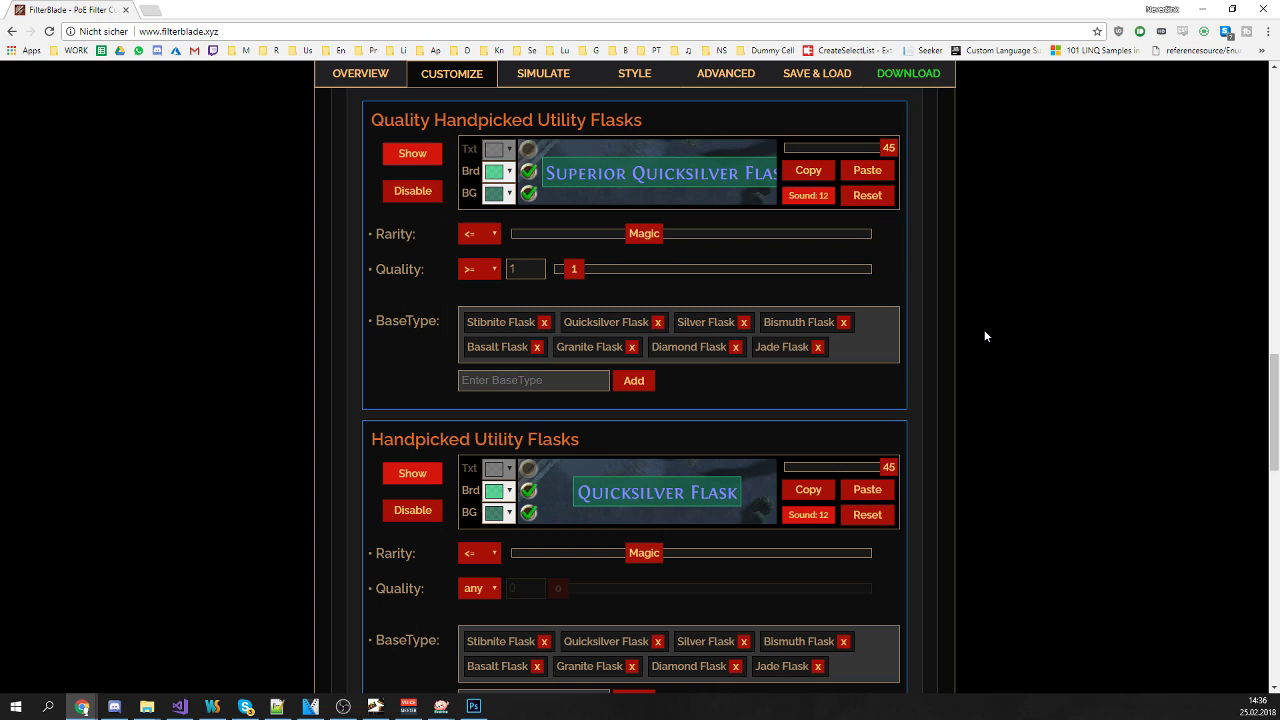
left_click(812, 196)
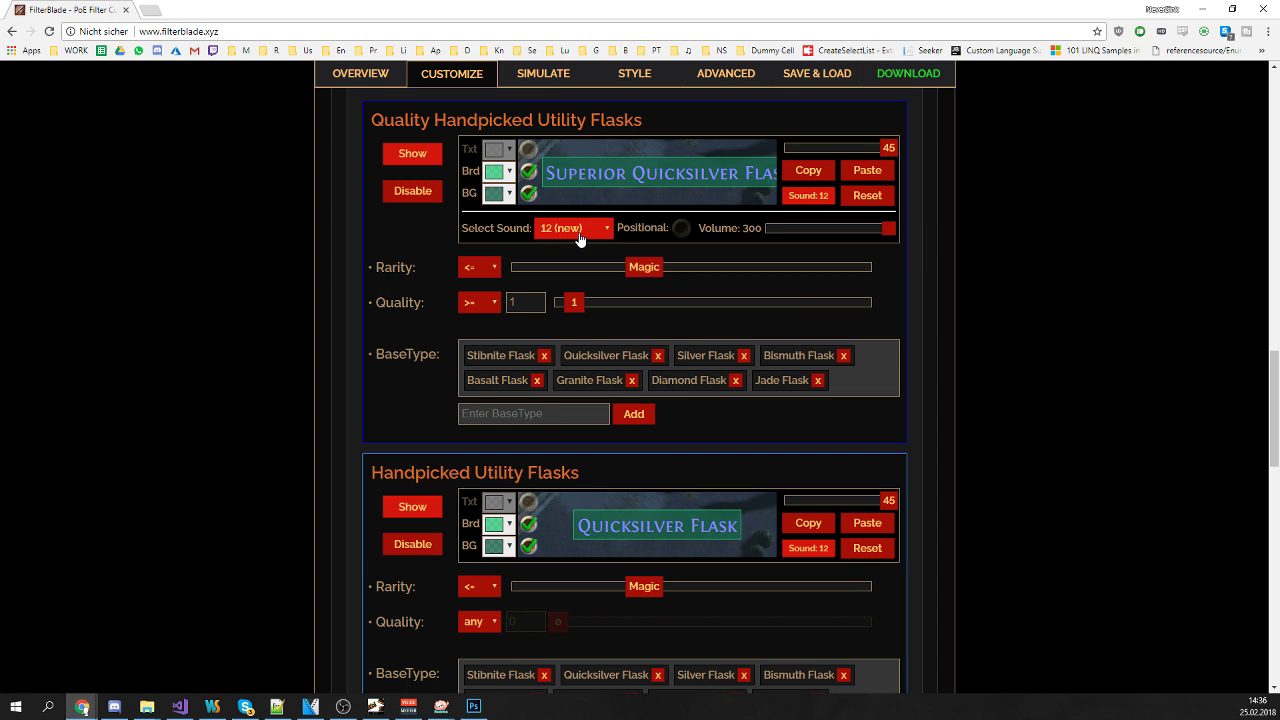
In the Style editor's Sounds, change Leveling from 12 (new) to No Sound, then return to Customize
left_click(630, 72)
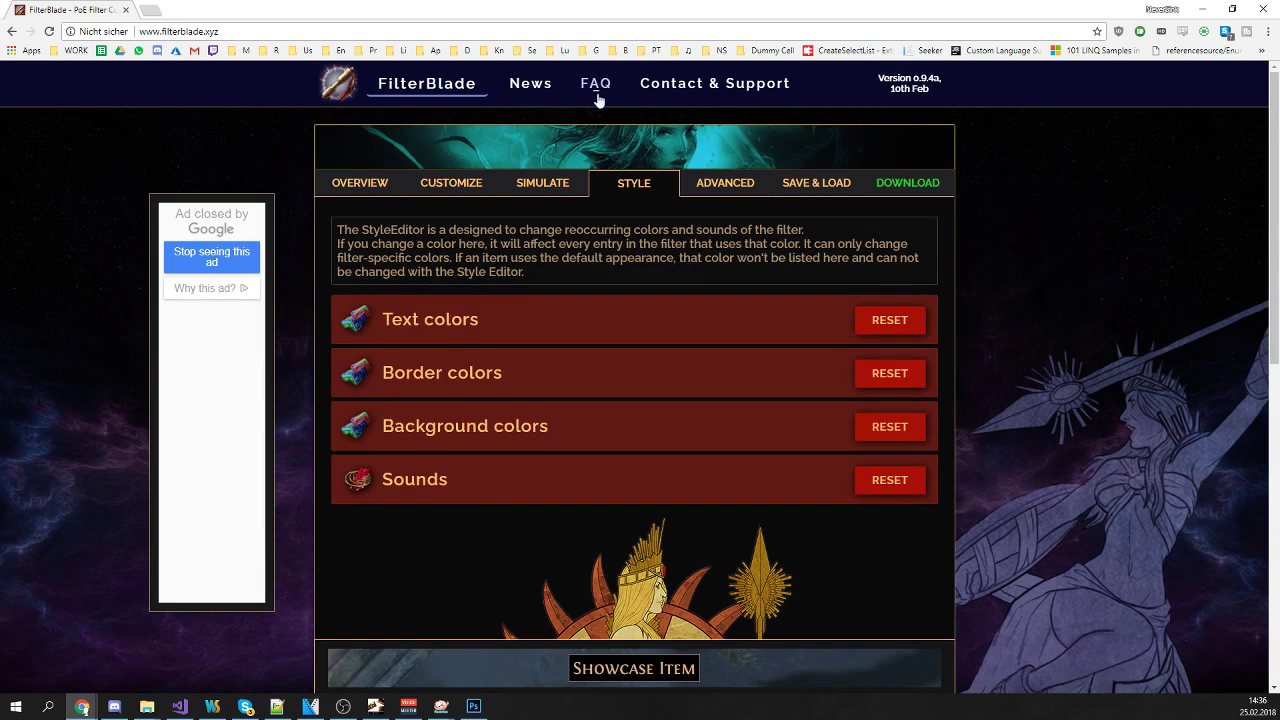
left_click(491, 482)
scroll(279, 370, "down", 6)
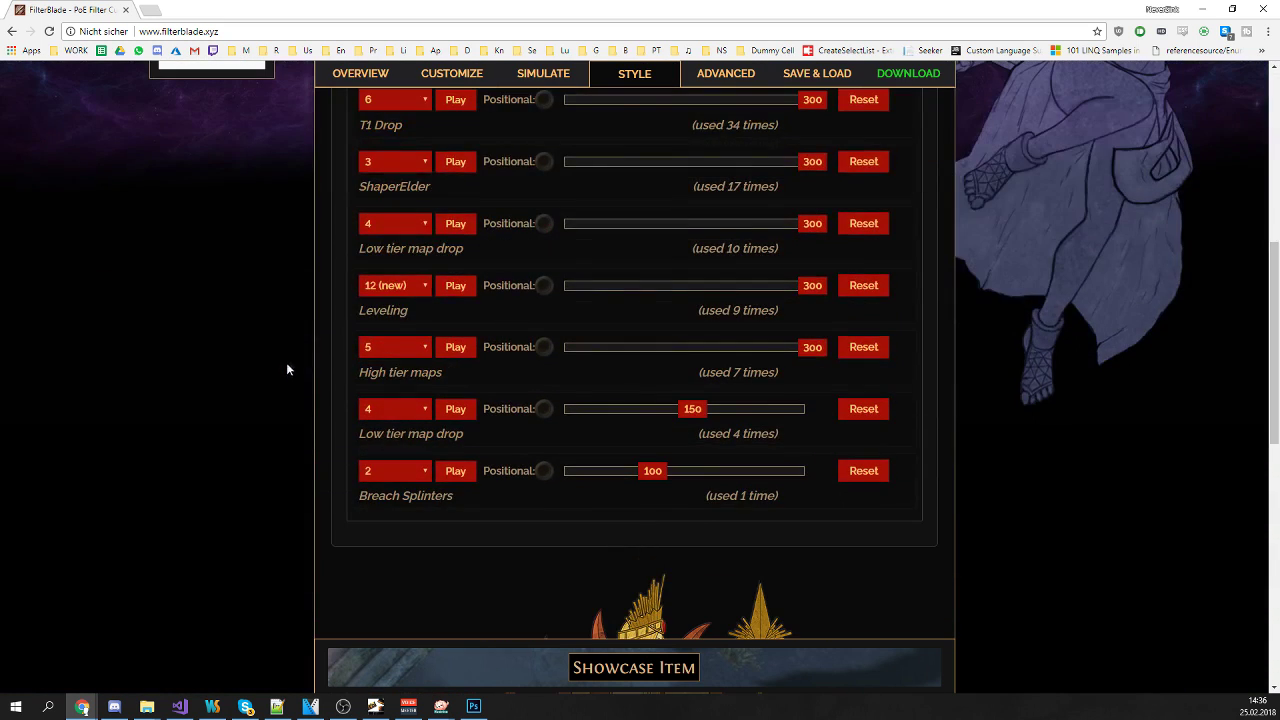
left_click(403, 288)
left_click(401, 305)
left_click(452, 73)
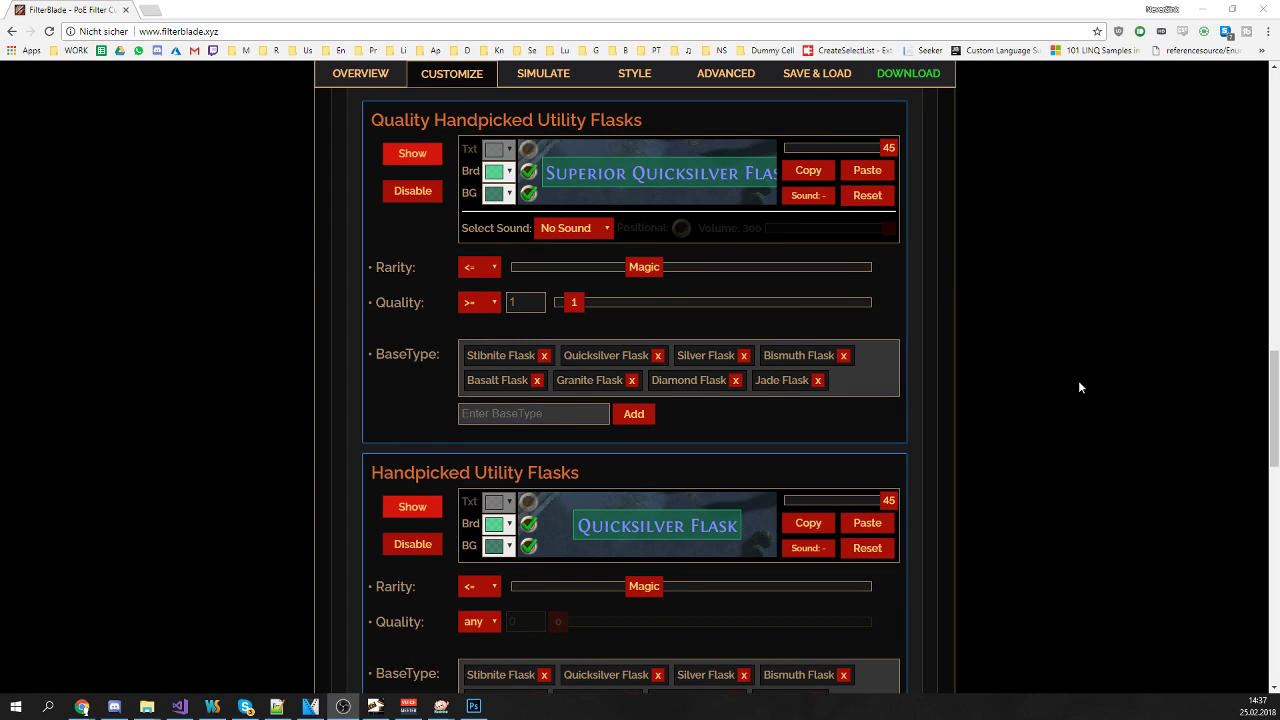
Collapse Utility Flasks and expand Hide items by Armour Type under the custom Show/Hide rules
scroll(890, 337, "up", 4)
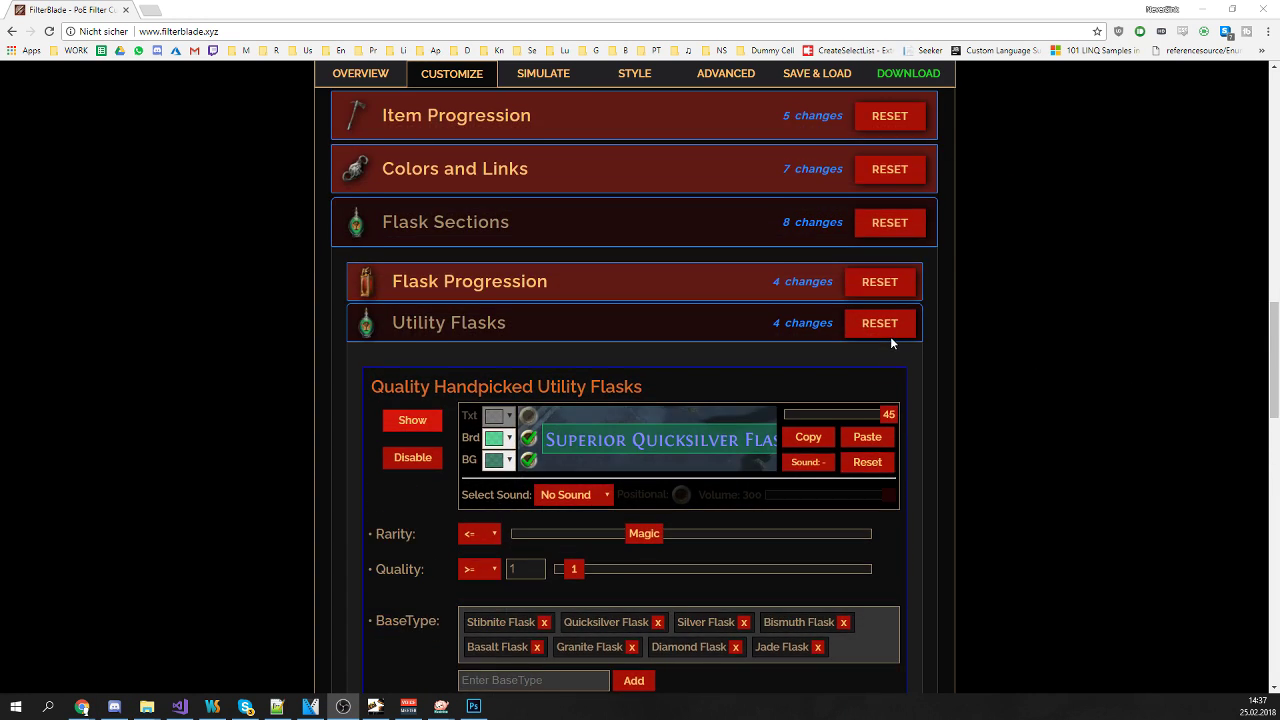
left_click(695, 391)
scroll(351, 355, "up", 2)
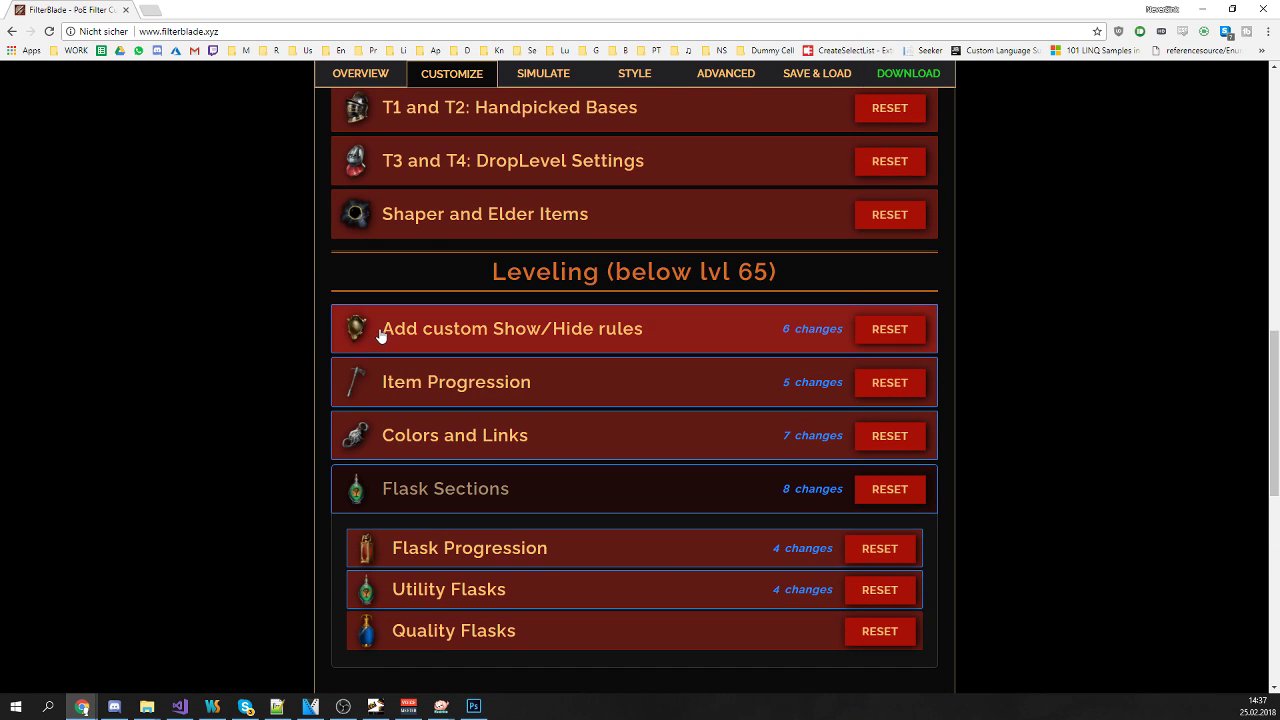
left_click(377, 336)
scroll(249, 357, "down", 1)
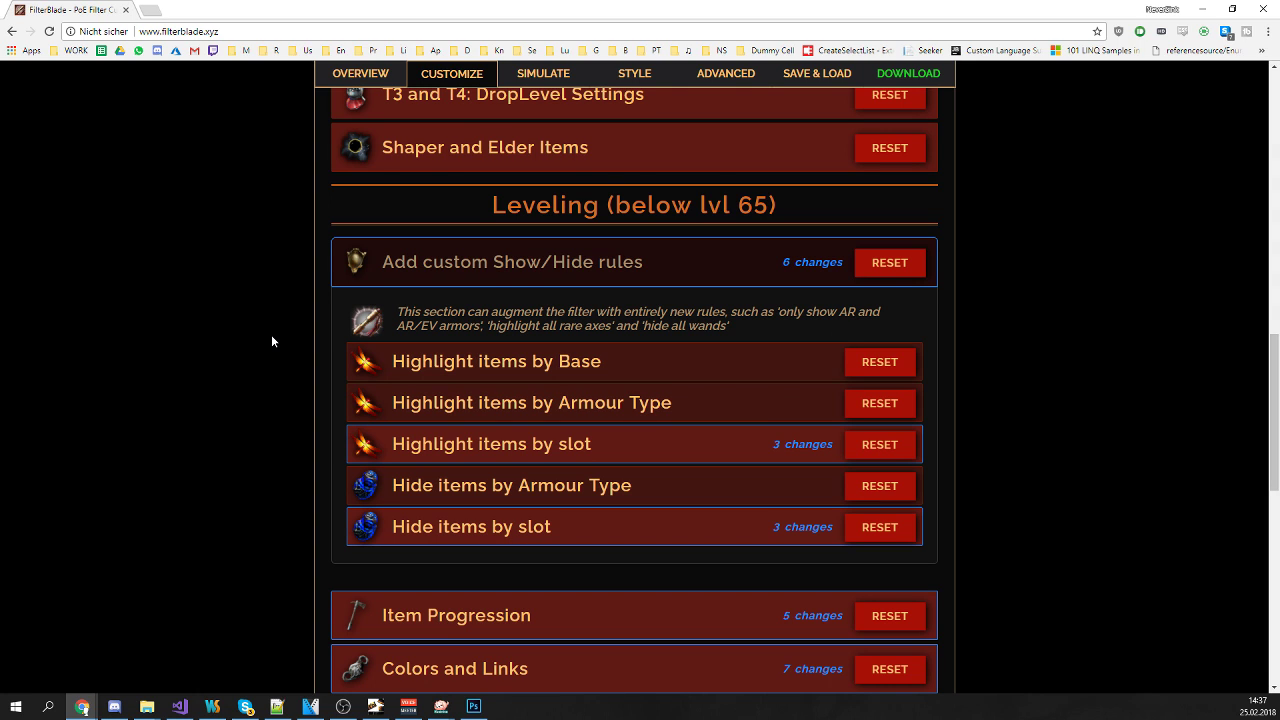
scroll(270, 340, "down", 1)
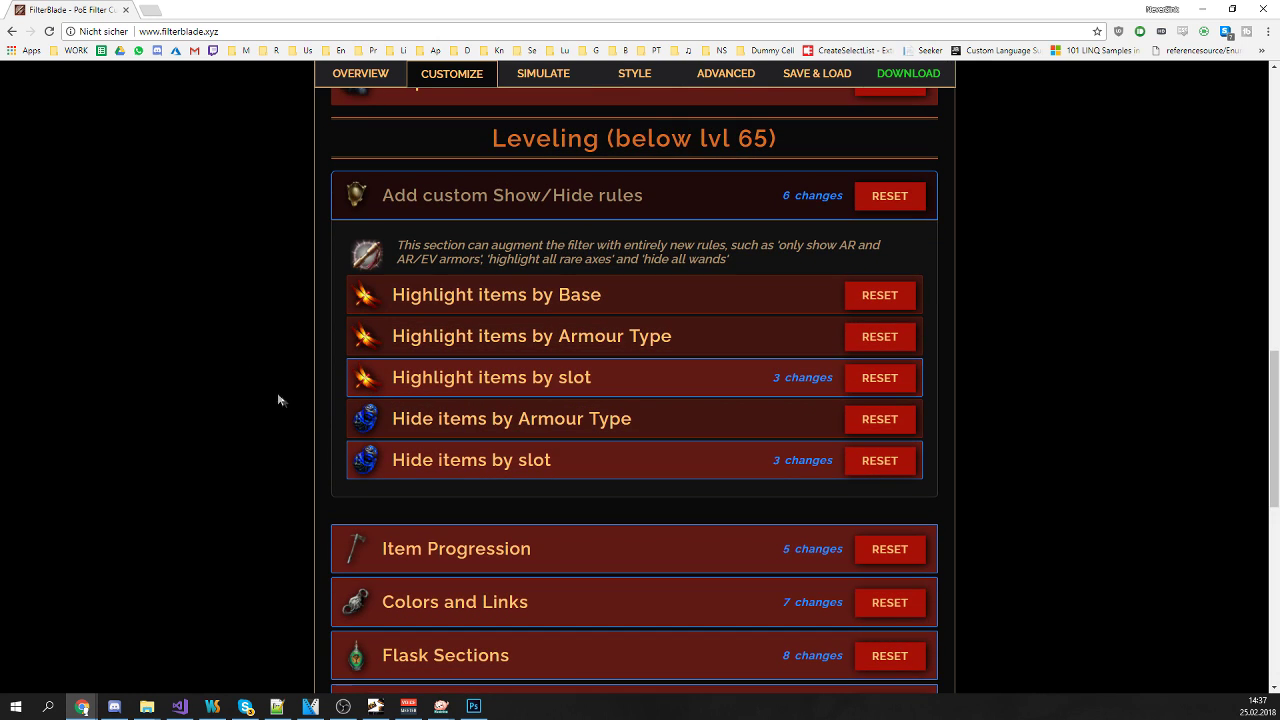
left_click(390, 418)
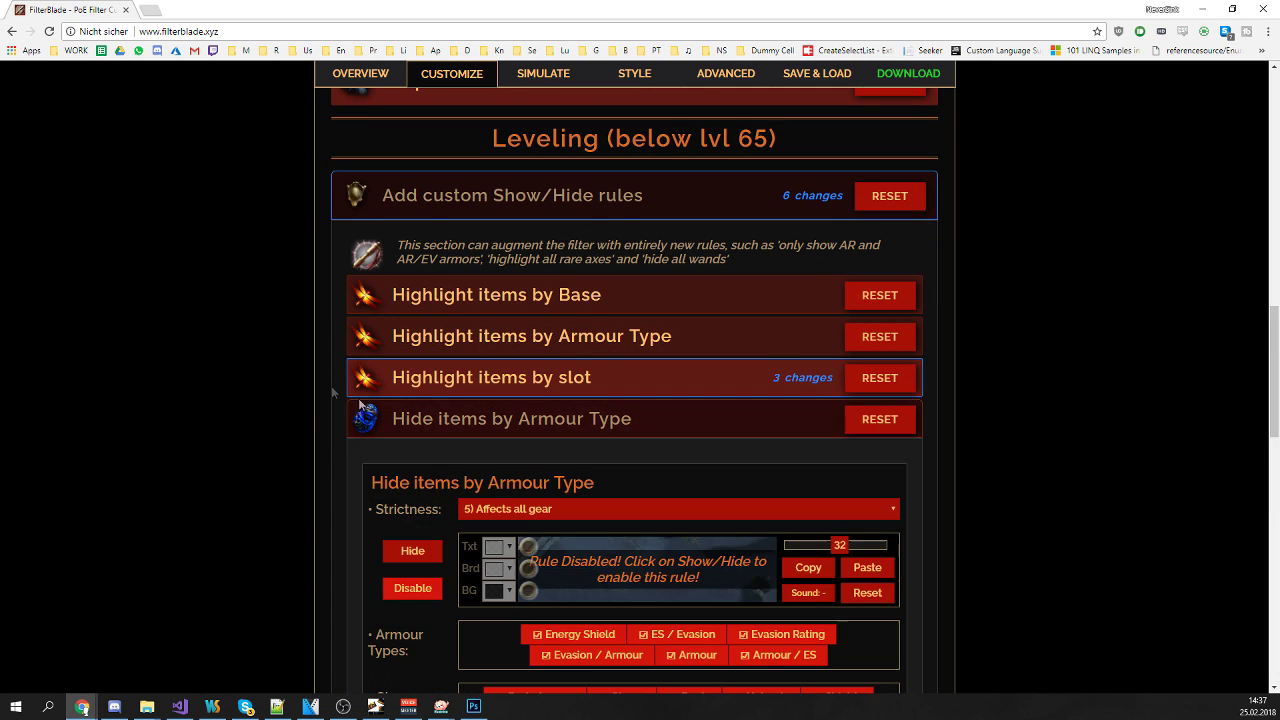
scroll(233, 342, "down", 4)
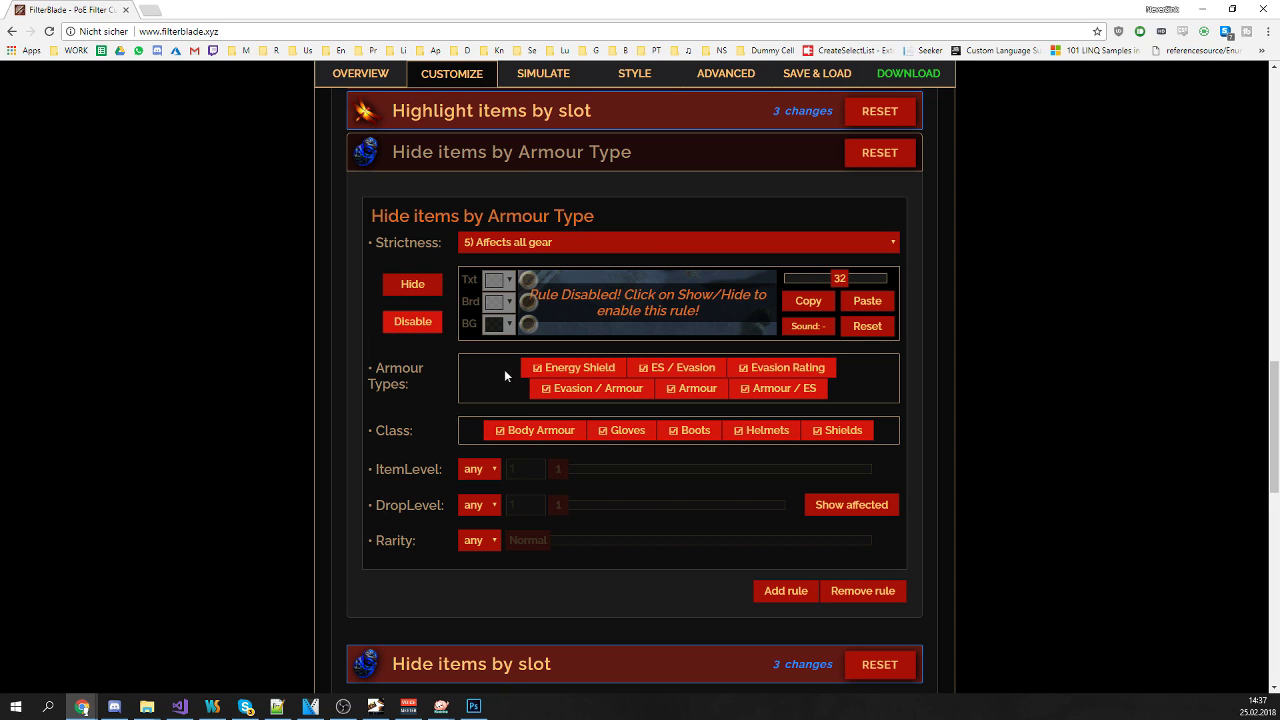
Limit the hide rule's armour types to ES and ES / Evasion
left_click(683, 369)
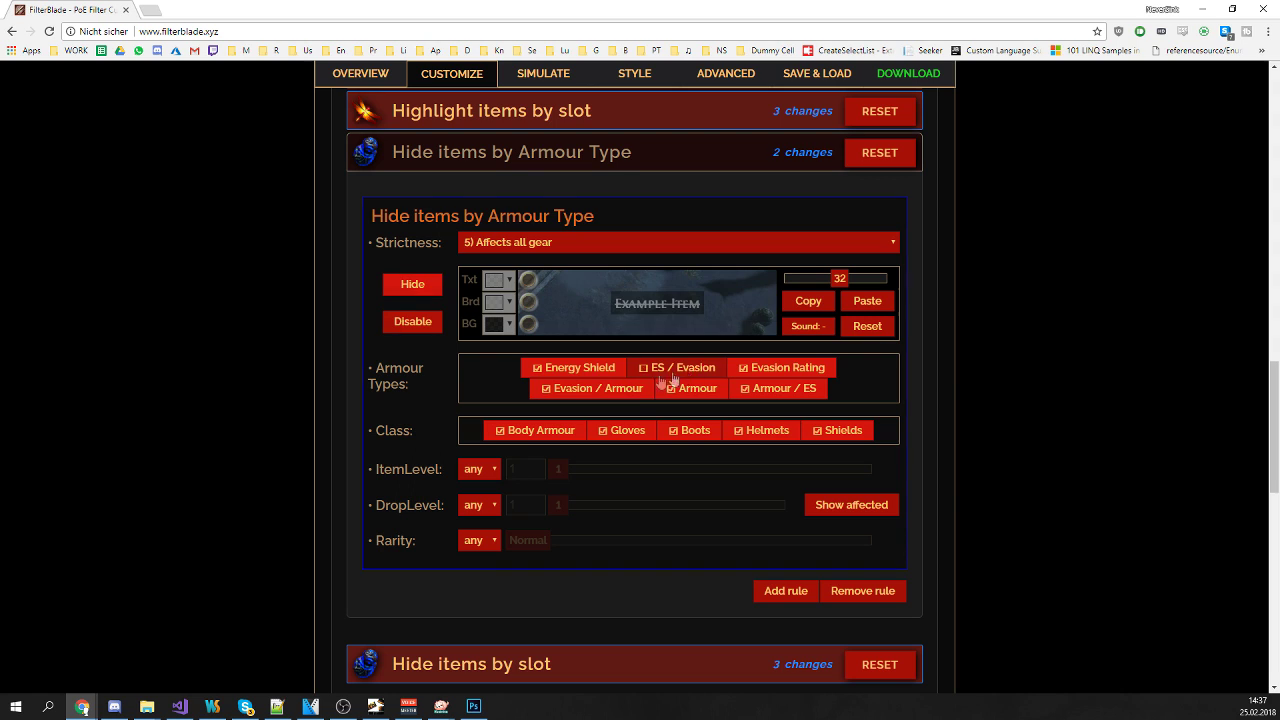
left_click(632, 390)
left_click(696, 392)
left_click(763, 389)
left_click(765, 369)
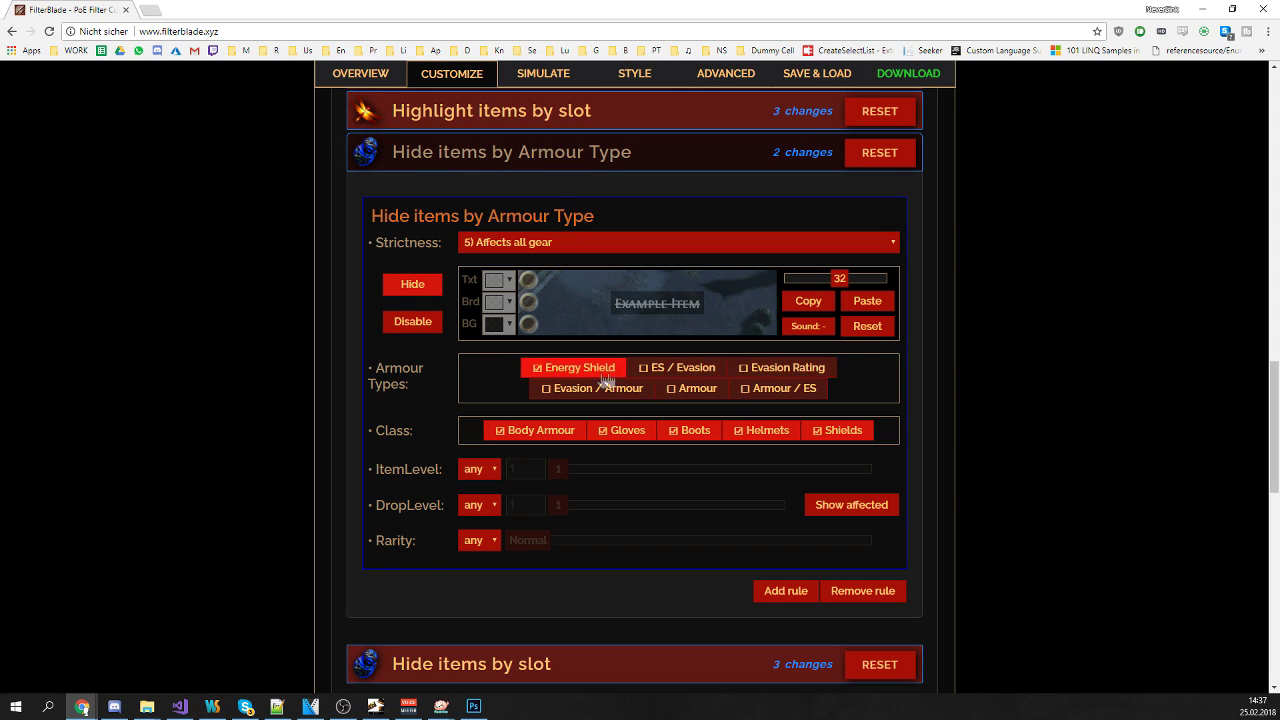
left_click(675, 376)
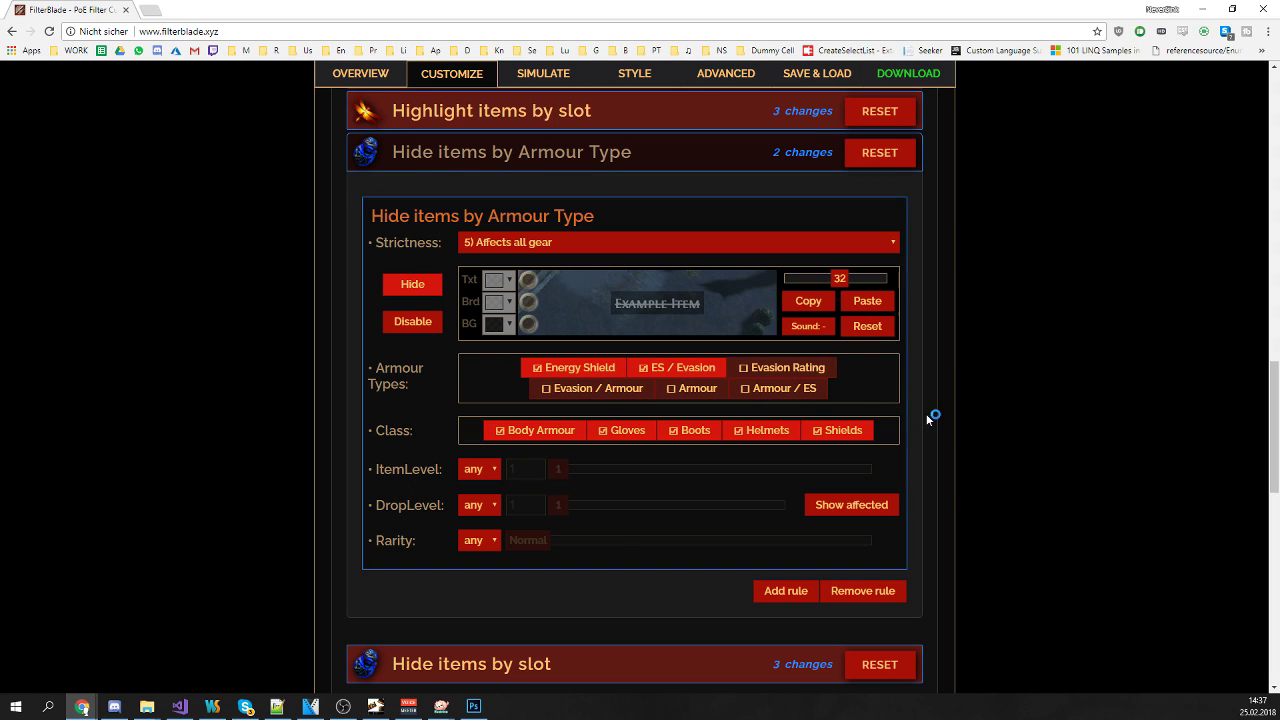
Set the rule's strictness to option 4 and item level to >= 30
left_click(602, 248)
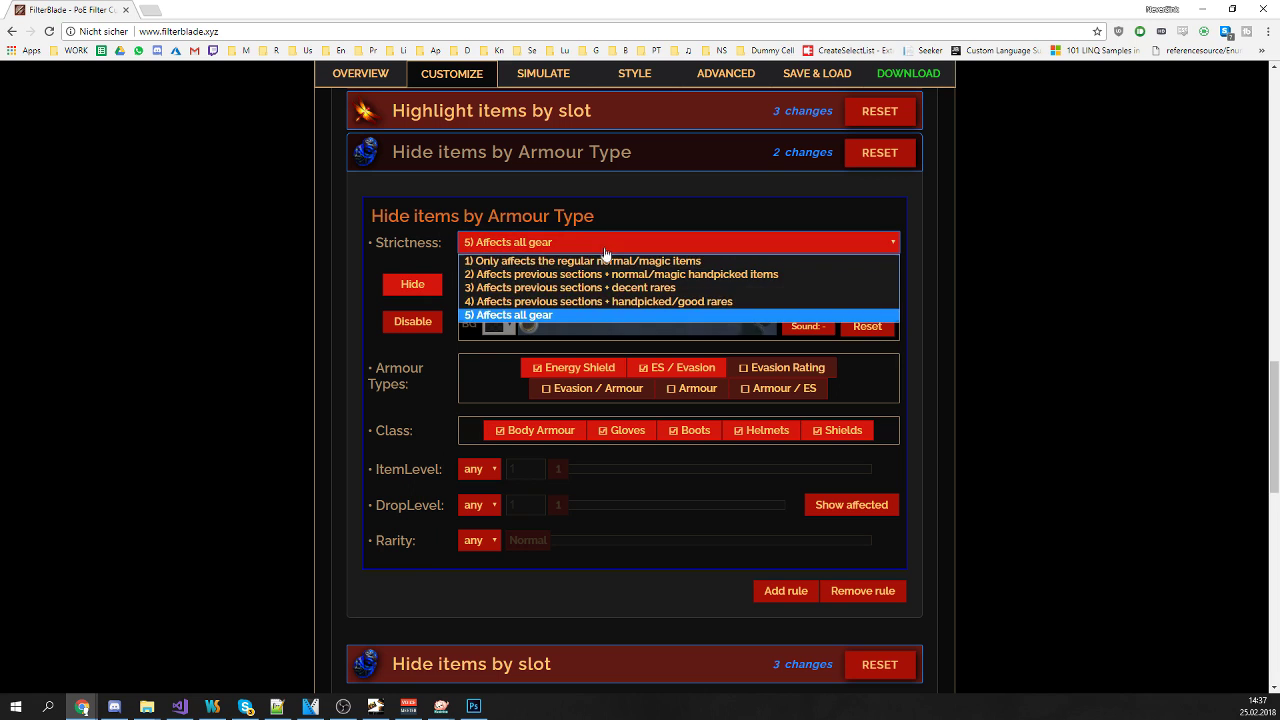
left_click(589, 304)
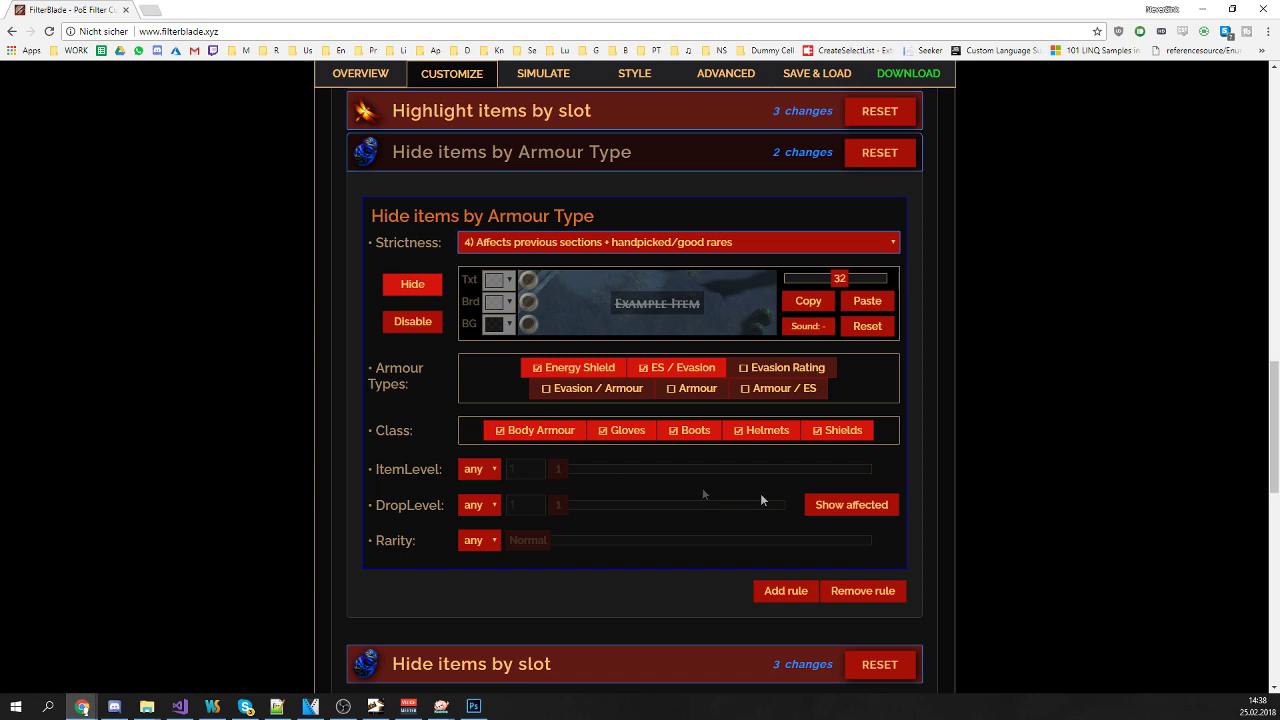
left_click(476, 469)
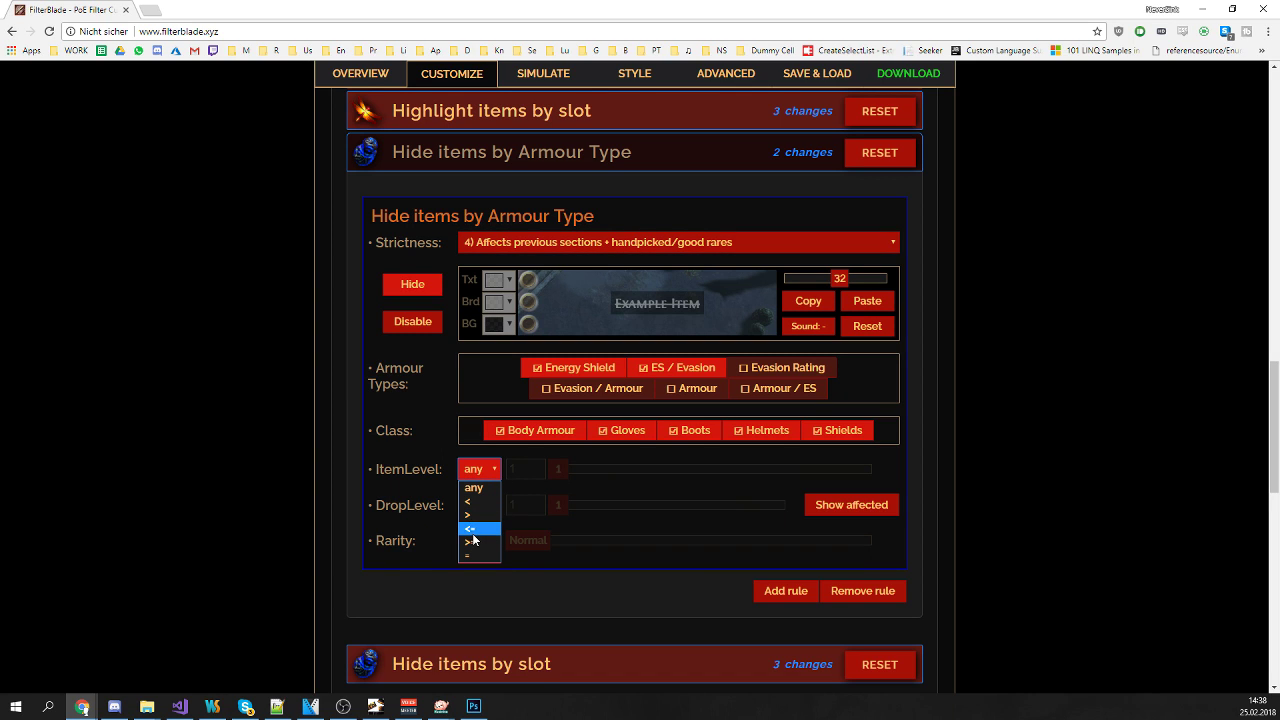
left_click(473, 541)
left_click_drag(558, 470, 643, 467)
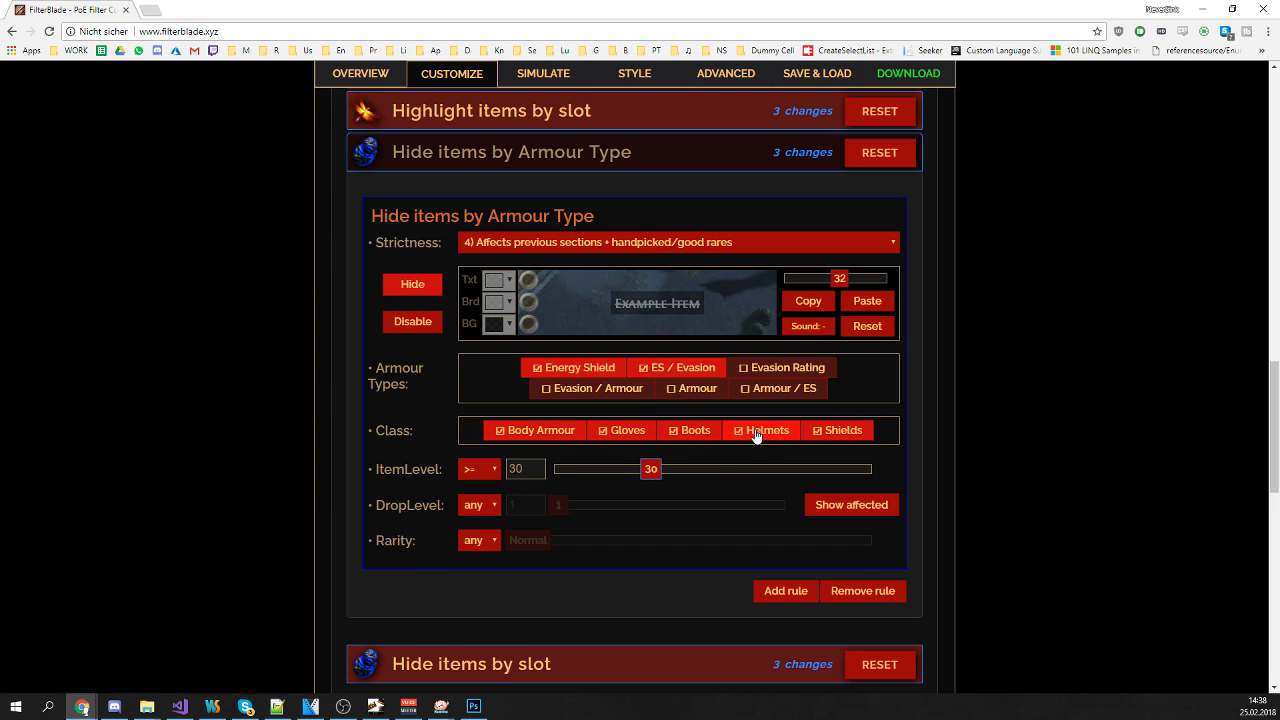
Uncheck Boots and Shields so only body armour, gloves and helmets are hidden
left_click(692, 434)
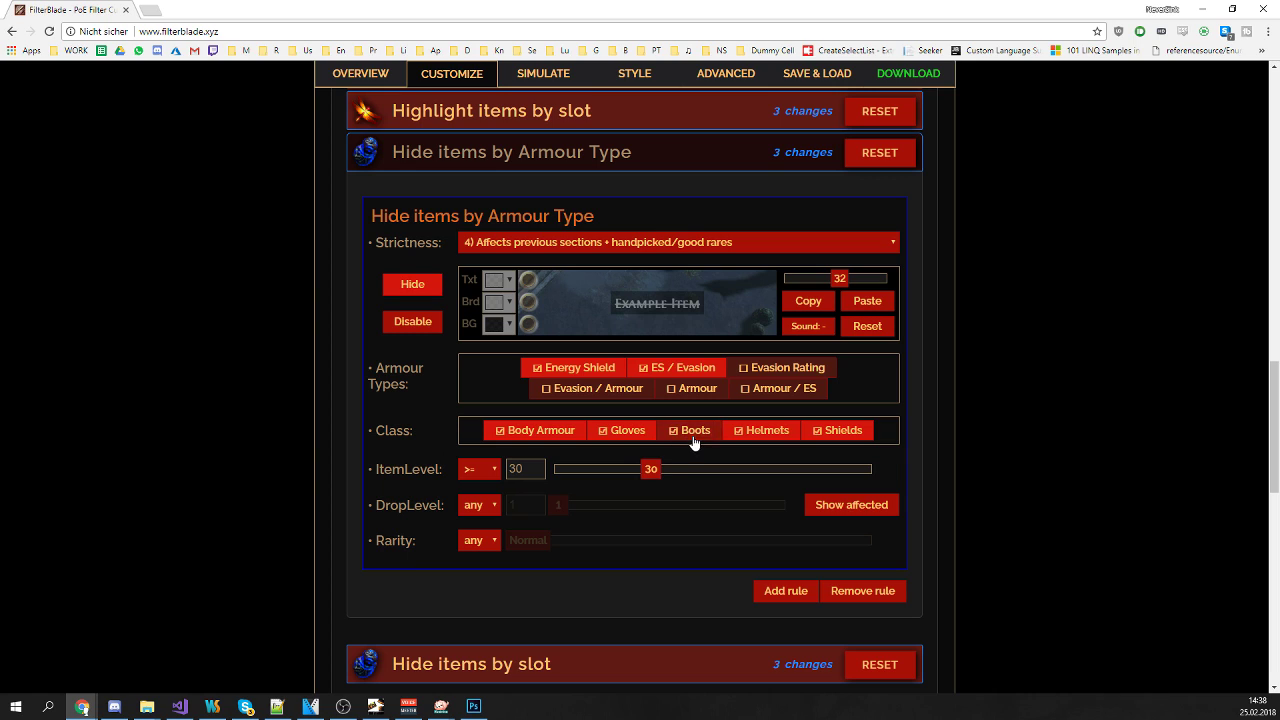
left_click(836, 432)
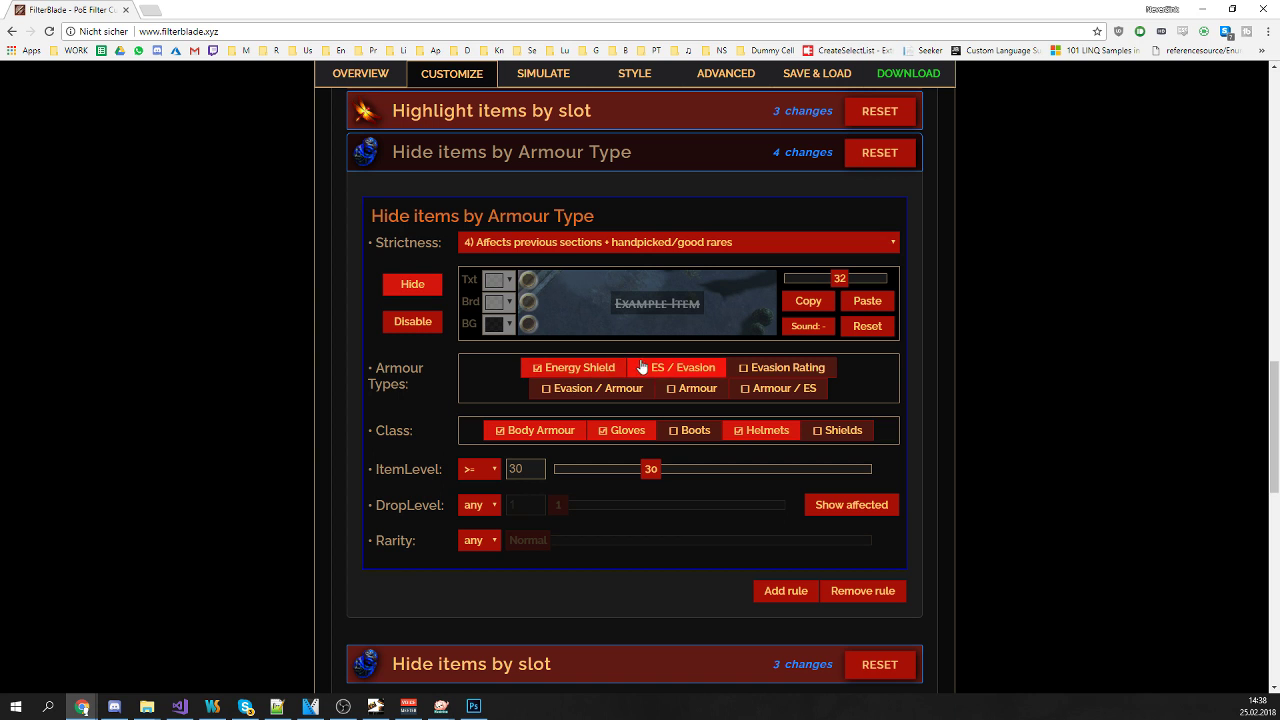
scroll(414, 394, "up", 2)
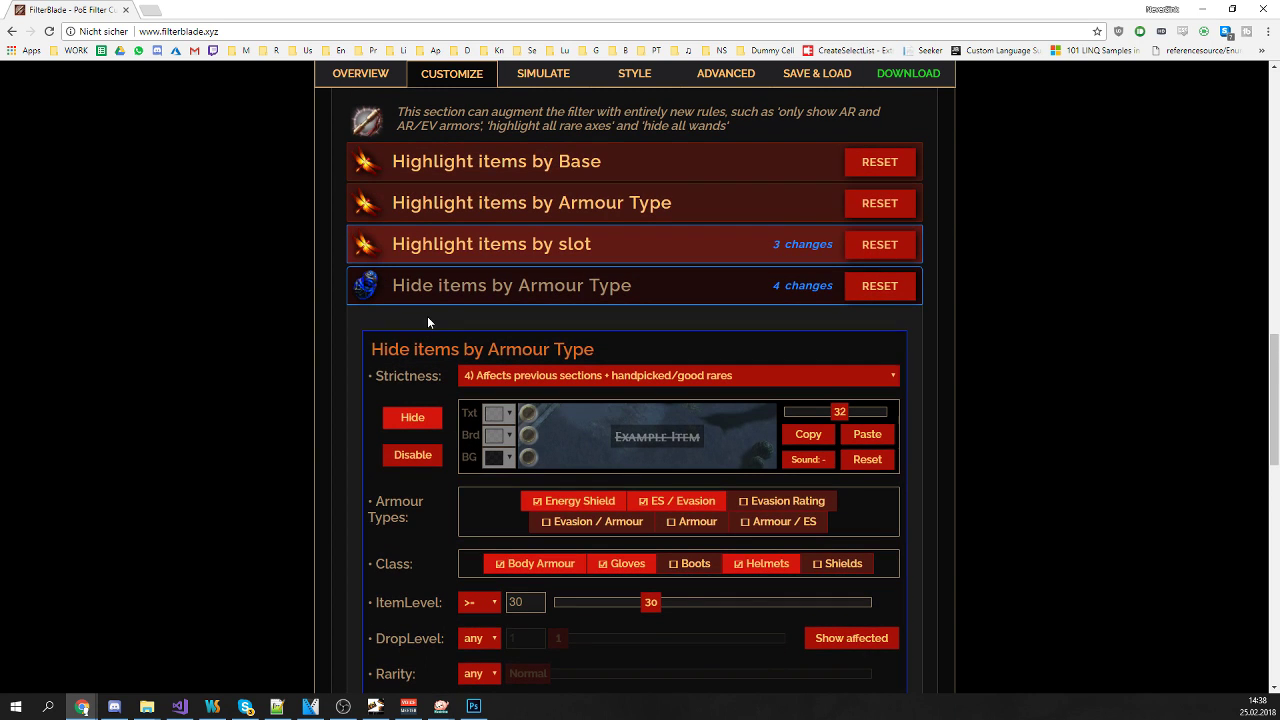
left_click_drag(392, 287, 631, 294)
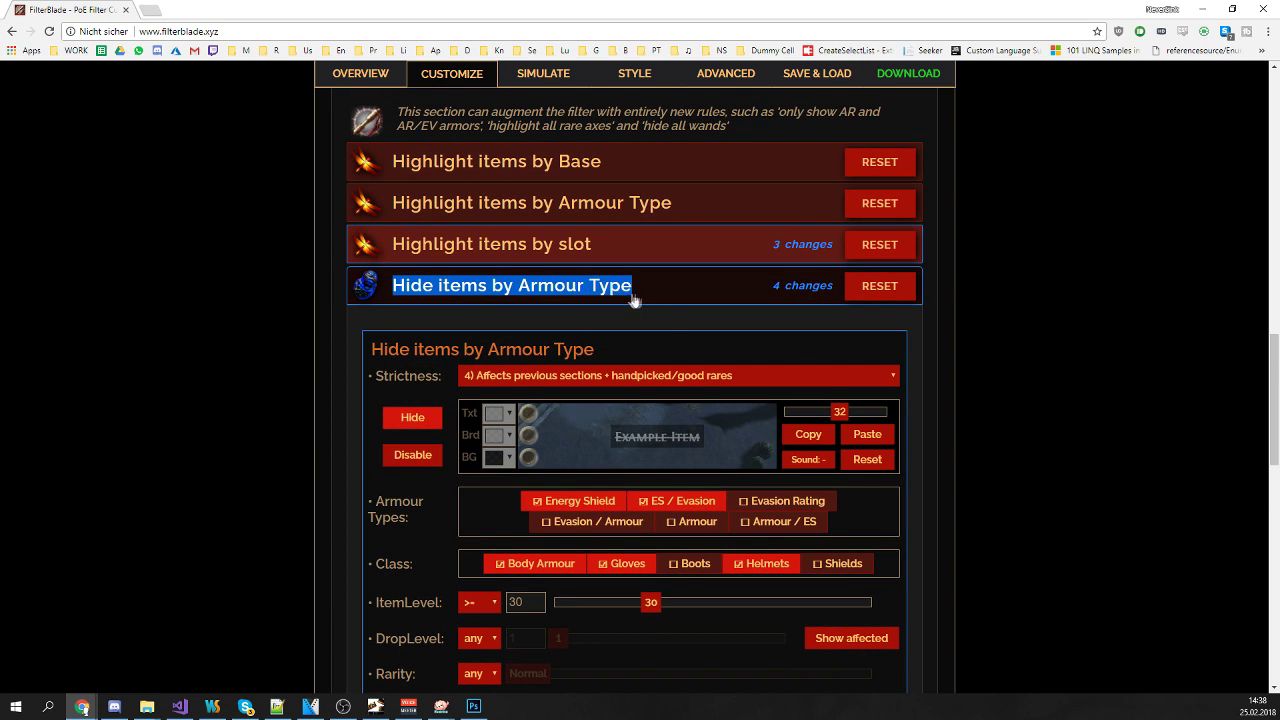
left_click(672, 316)
scroll(684, 312, "down", 2)
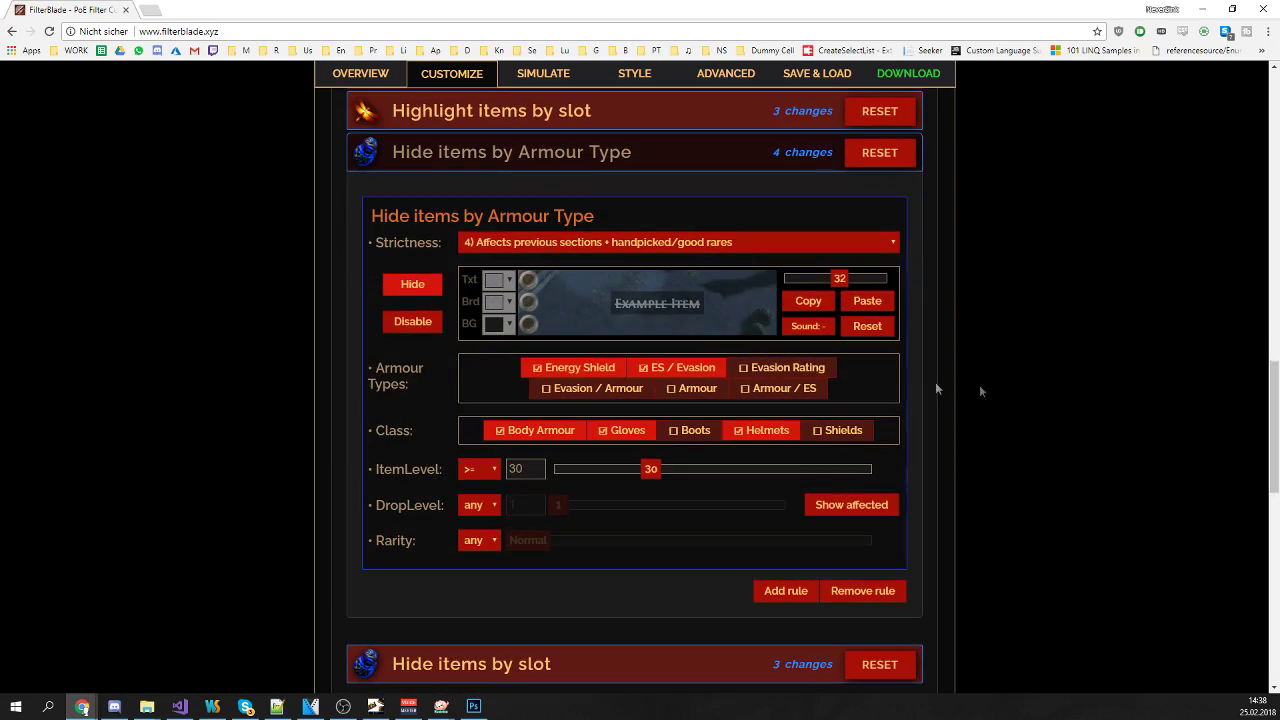
scroll(850, 330, "up", 1)
Collapse the armour rule and raise Currency Tier 8, 7 and 6 text size to 45
left_click(601, 230)
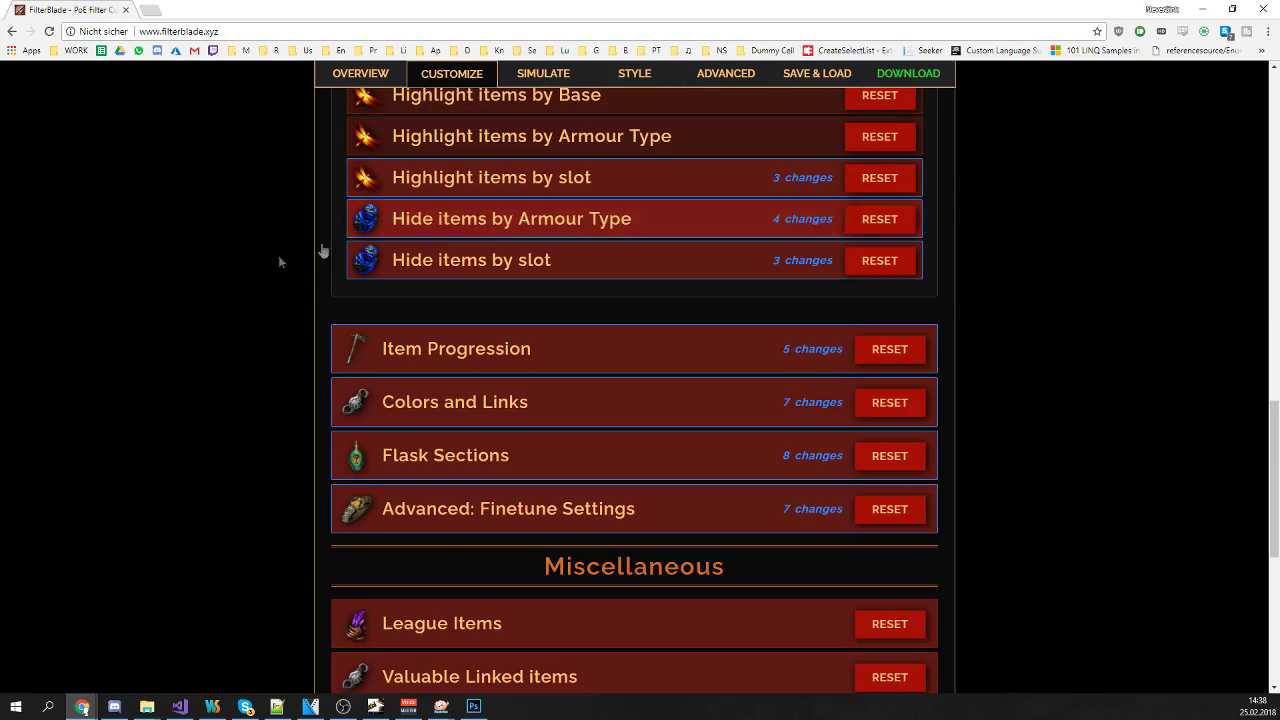
scroll(272, 257, "up", 5)
scroll(273, 262, "up", 5)
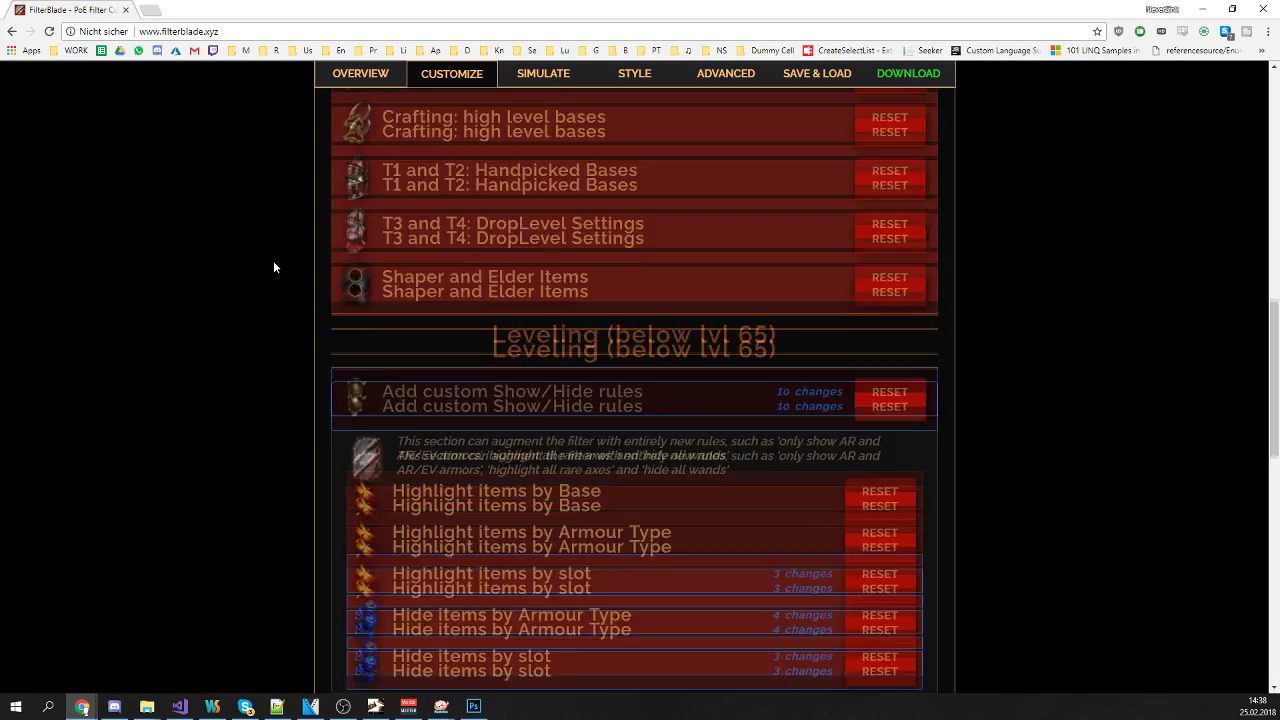
scroll(276, 258, "up", 4)
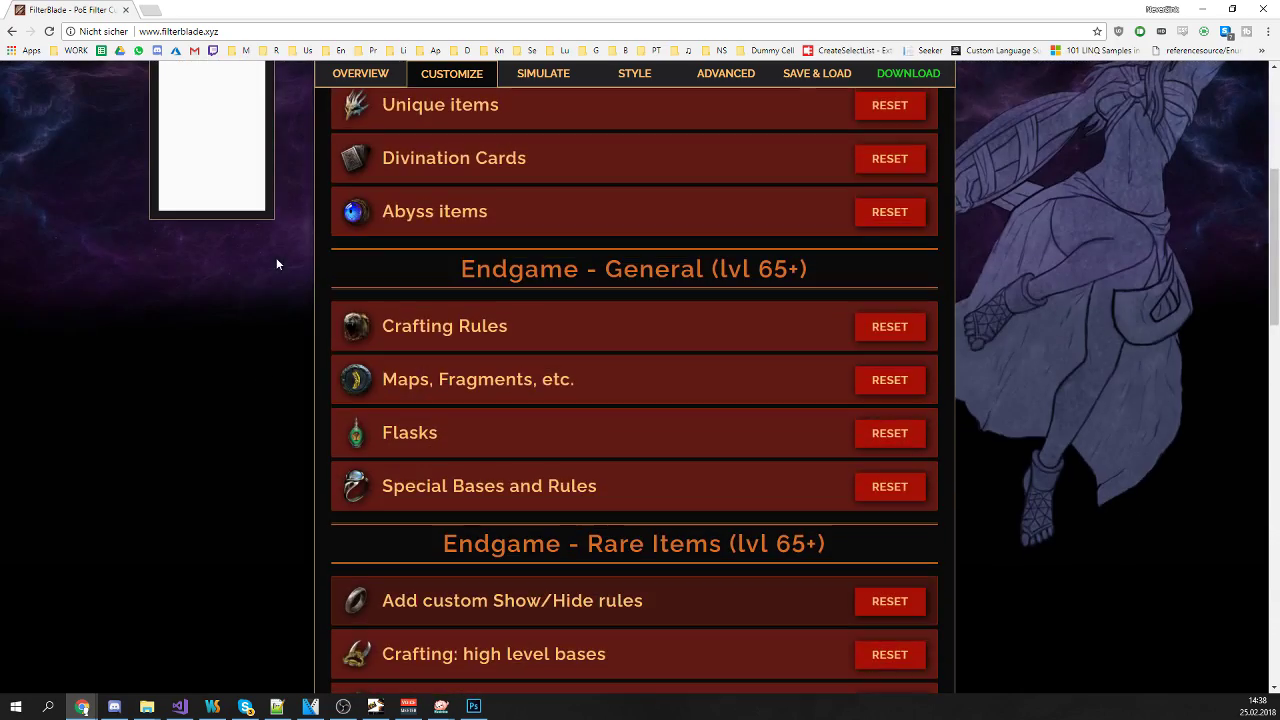
scroll(275, 258, "up", 4)
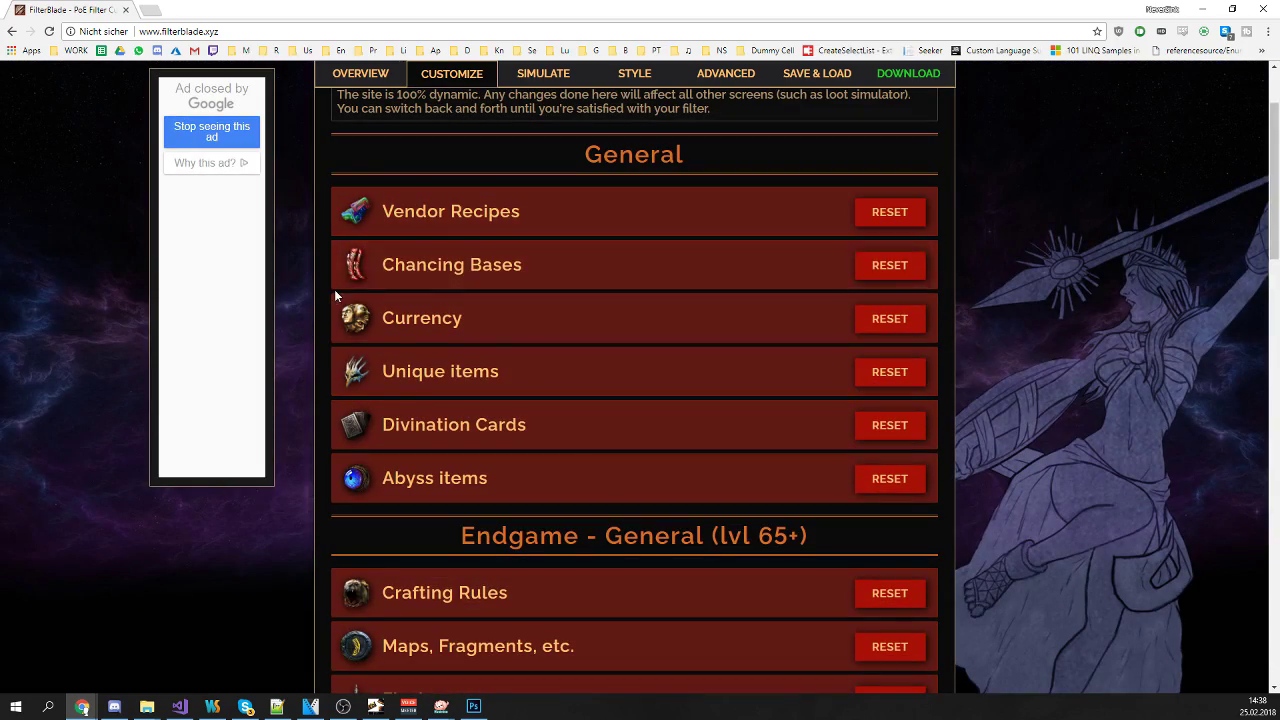
left_click(368, 316)
scroll(365, 307, "down", 10)
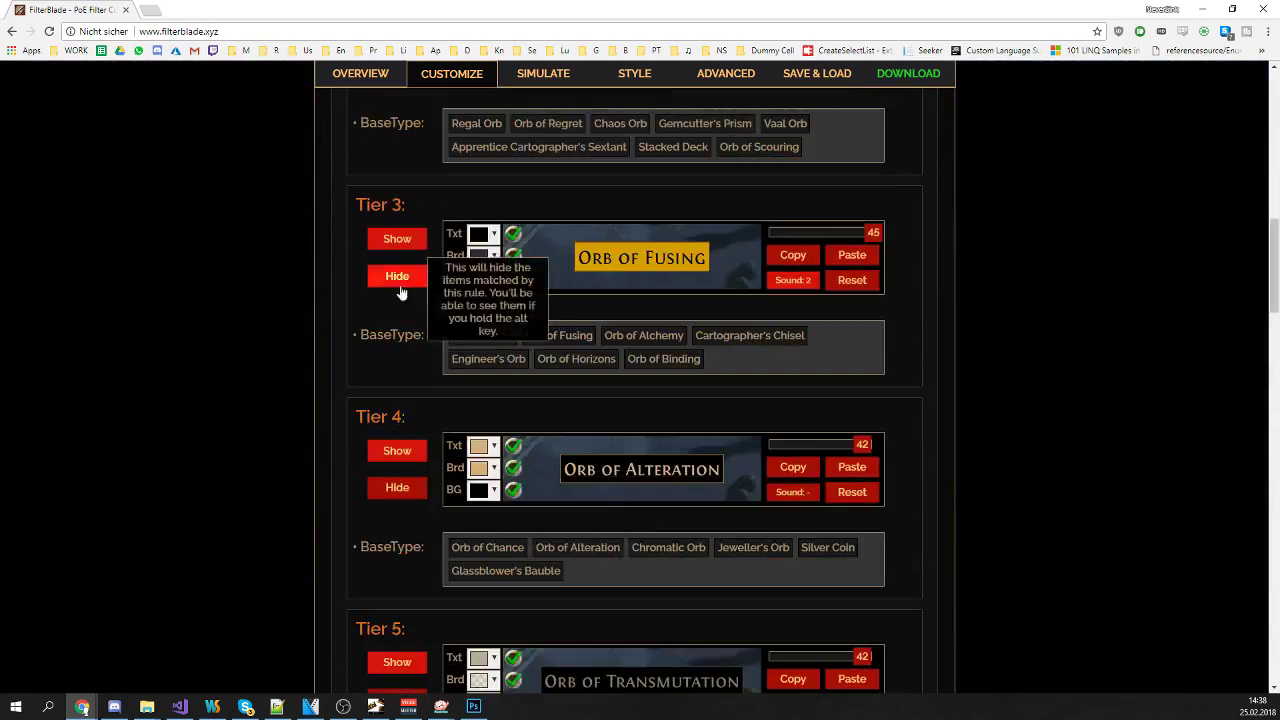
scroll(781, 397, "down", 1)
left_click(864, 422)
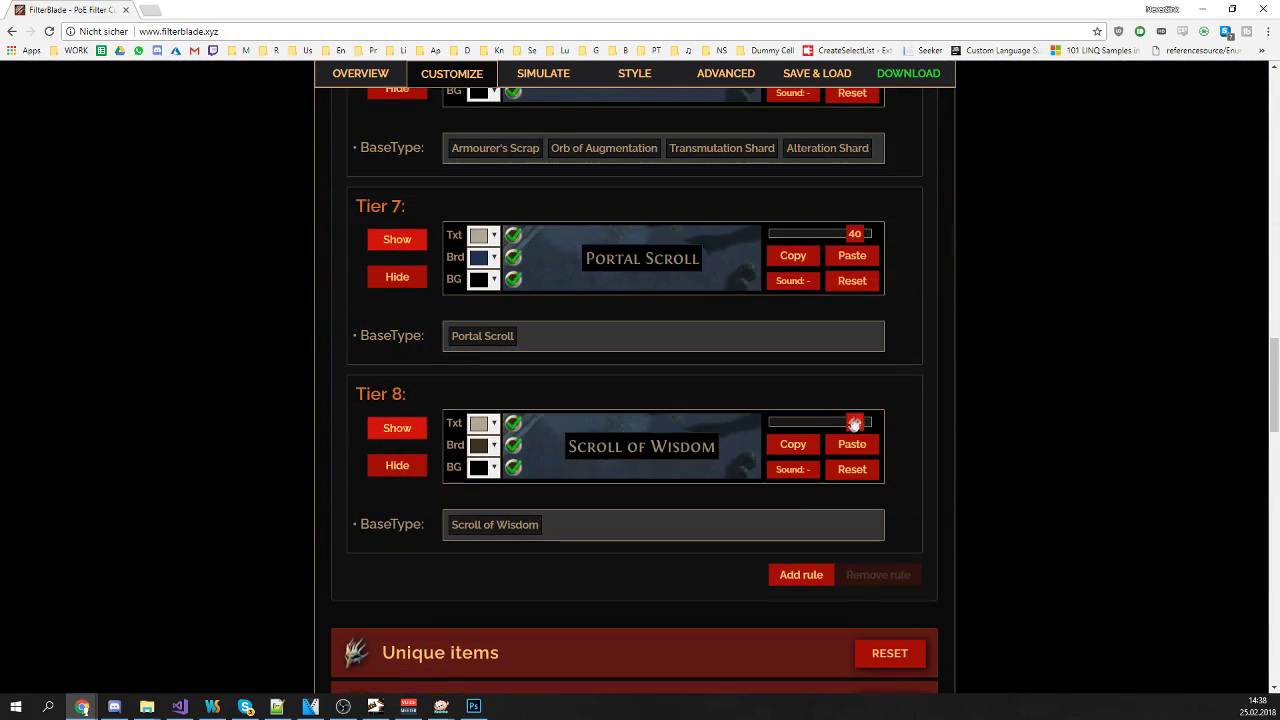
left_click(864, 234)
scroll(918, 248, "up", 2)
left_click(857, 176)
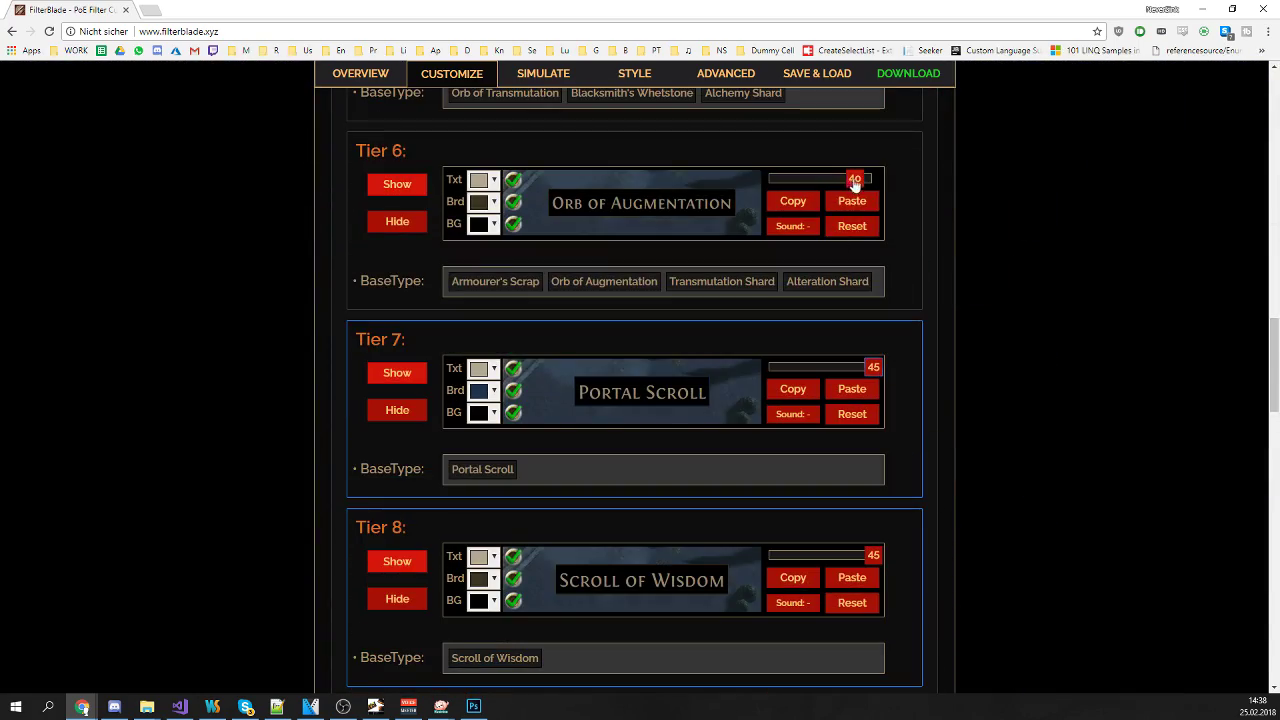
Give Tier 8 currency an orange border and Tier 7 a bright blue one, then view the simulator
scroll(920, 234, "up", 4)
scroll(686, 409, "down", 6)
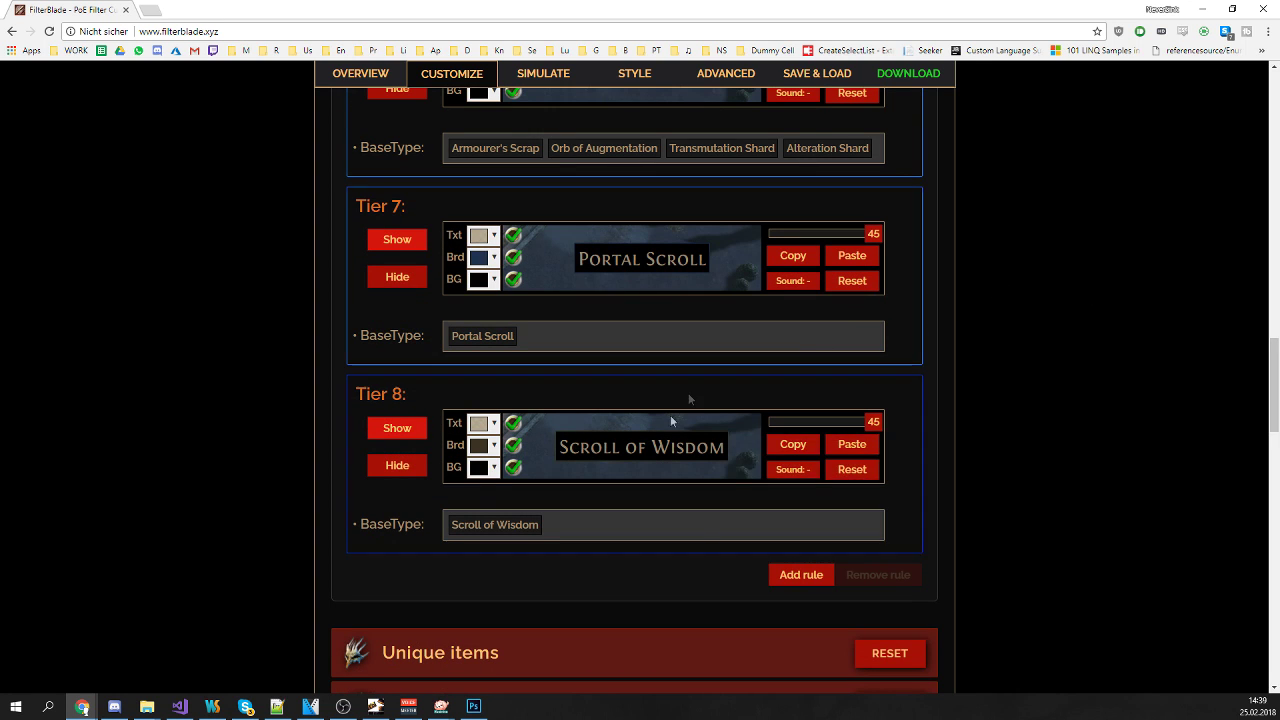
left_click(482, 445)
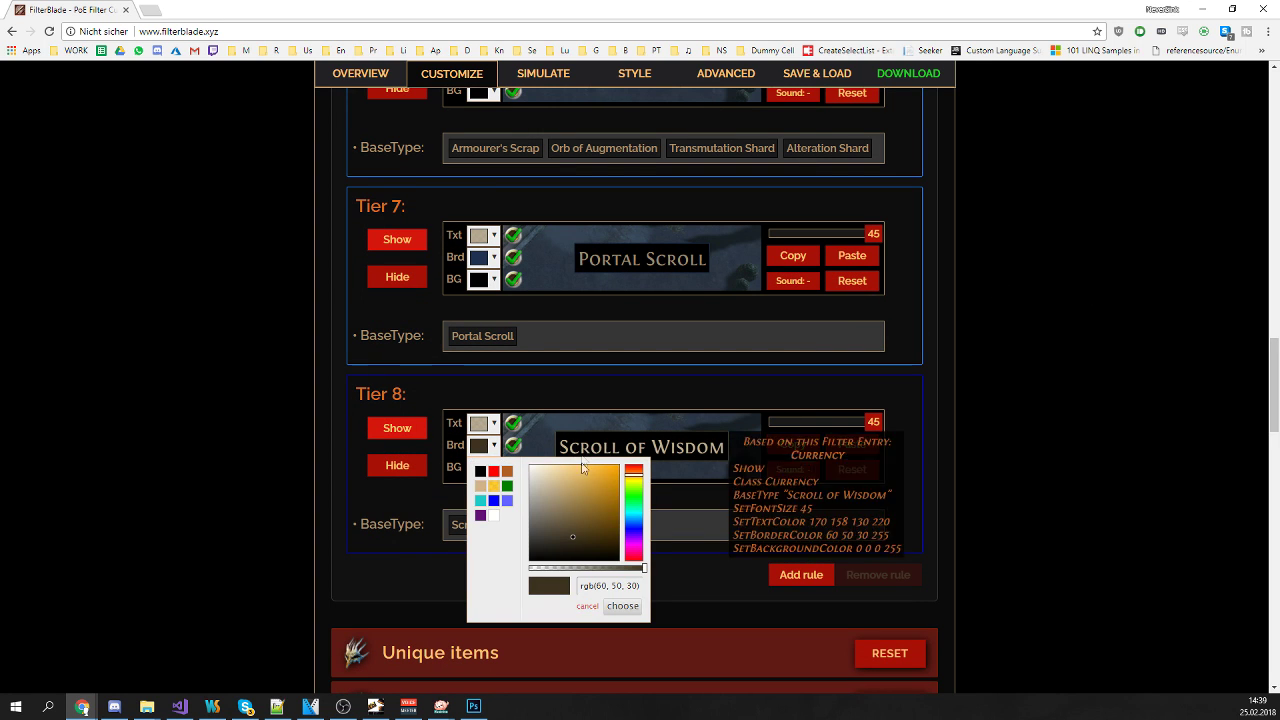
left_click(616, 465)
left_click(1018, 340)
left_click(482, 257)
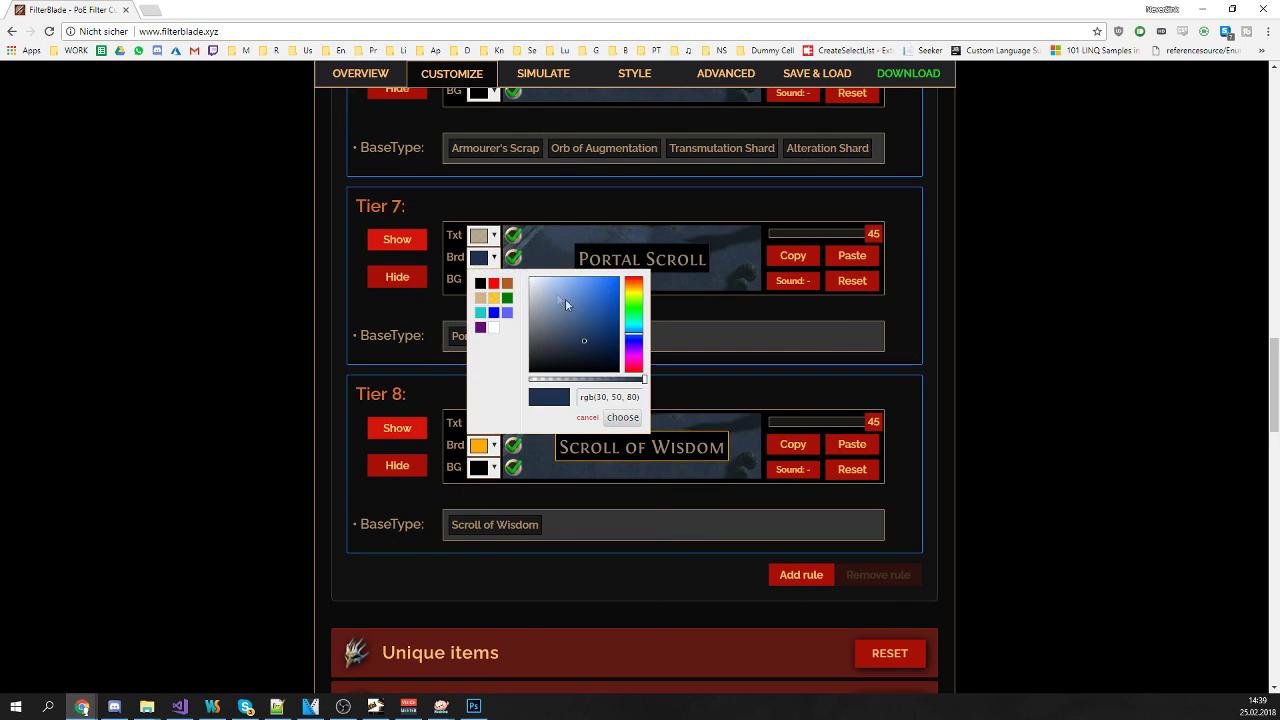
left_click(616, 277)
left_click(1008, 214)
left_click(563, 80)
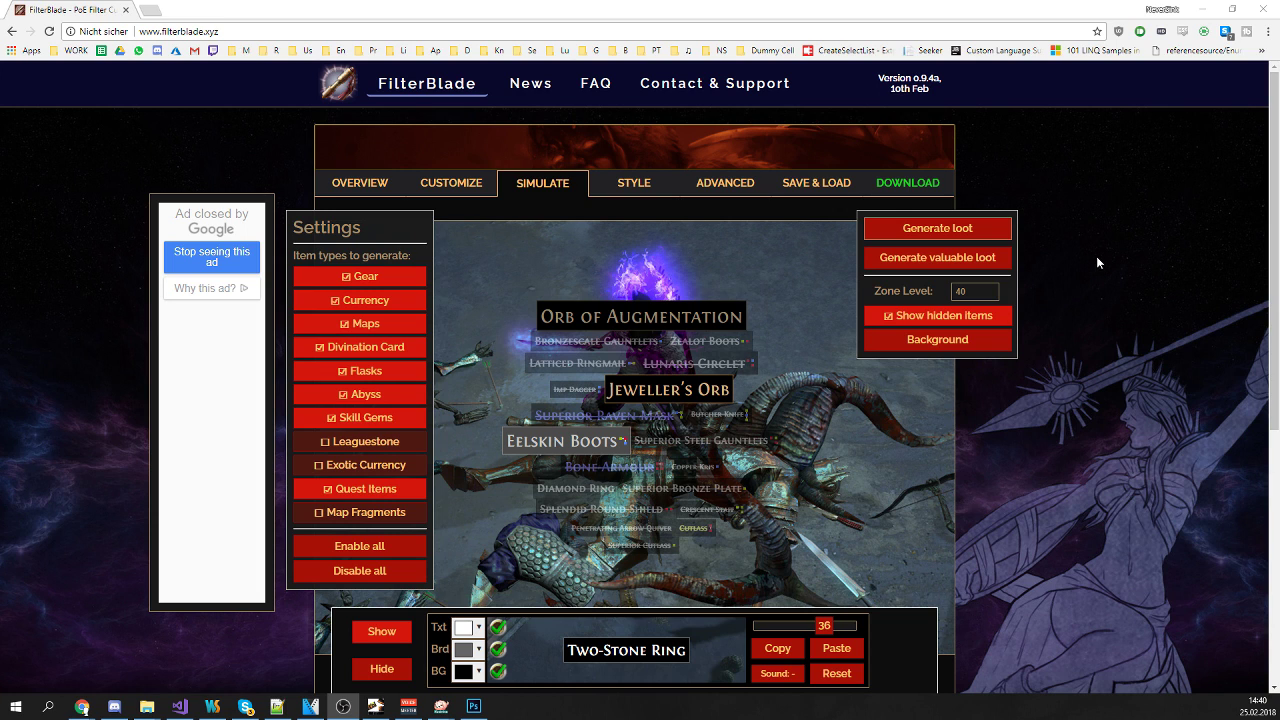
Generate six rounds of simulated loot to preview the filter, then go to Save & Load
left_click(987, 237)
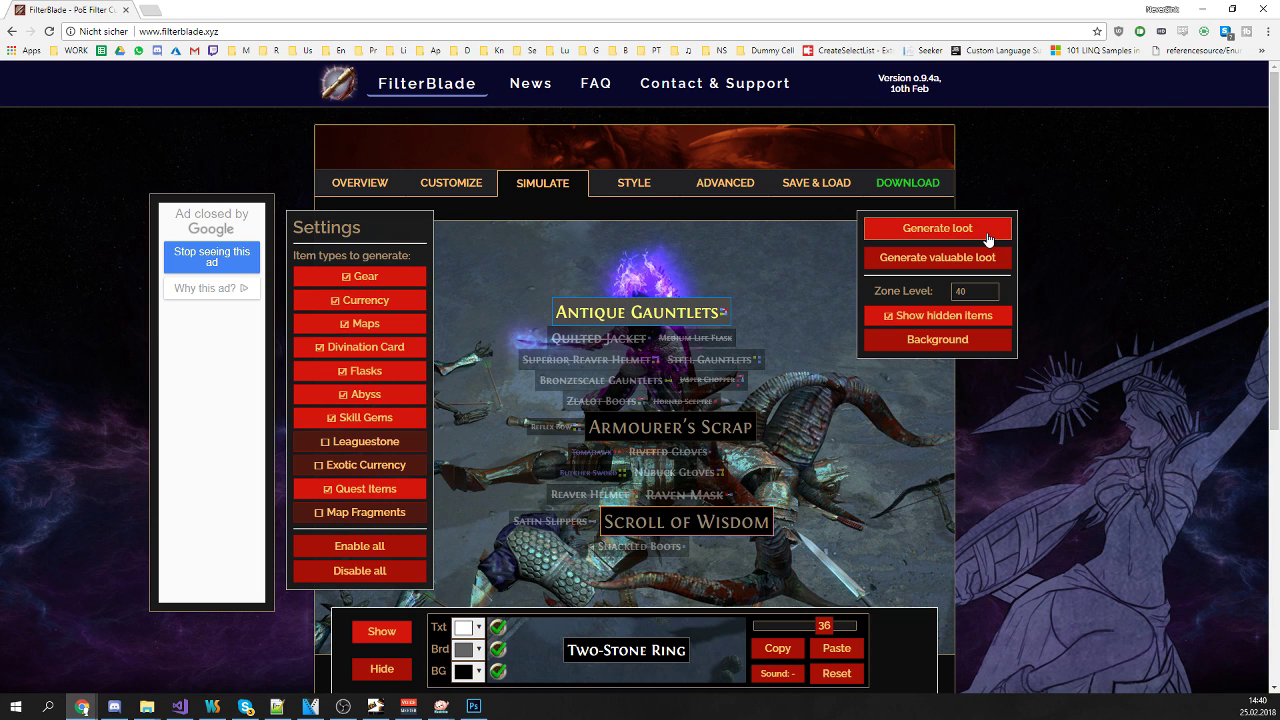
left_click(987, 239)
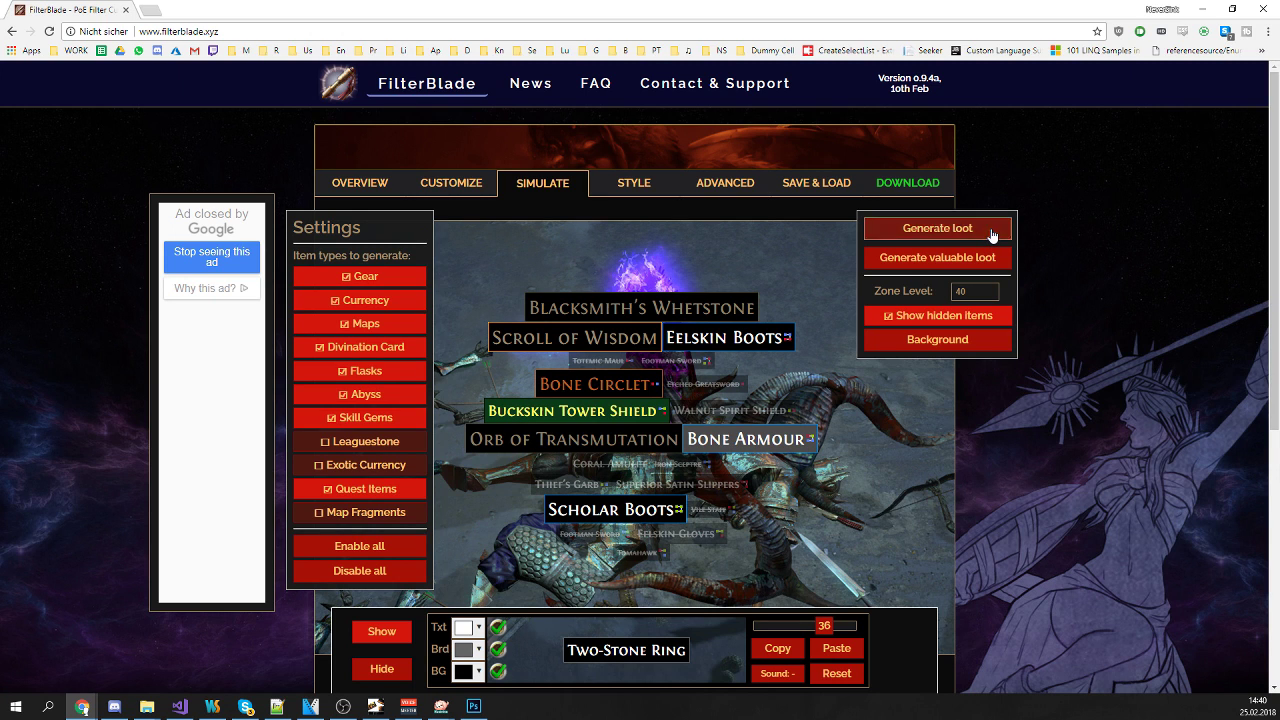
left_click(992, 235)
left_click(992, 235)
left_click(992, 235)
left_click(992, 233)
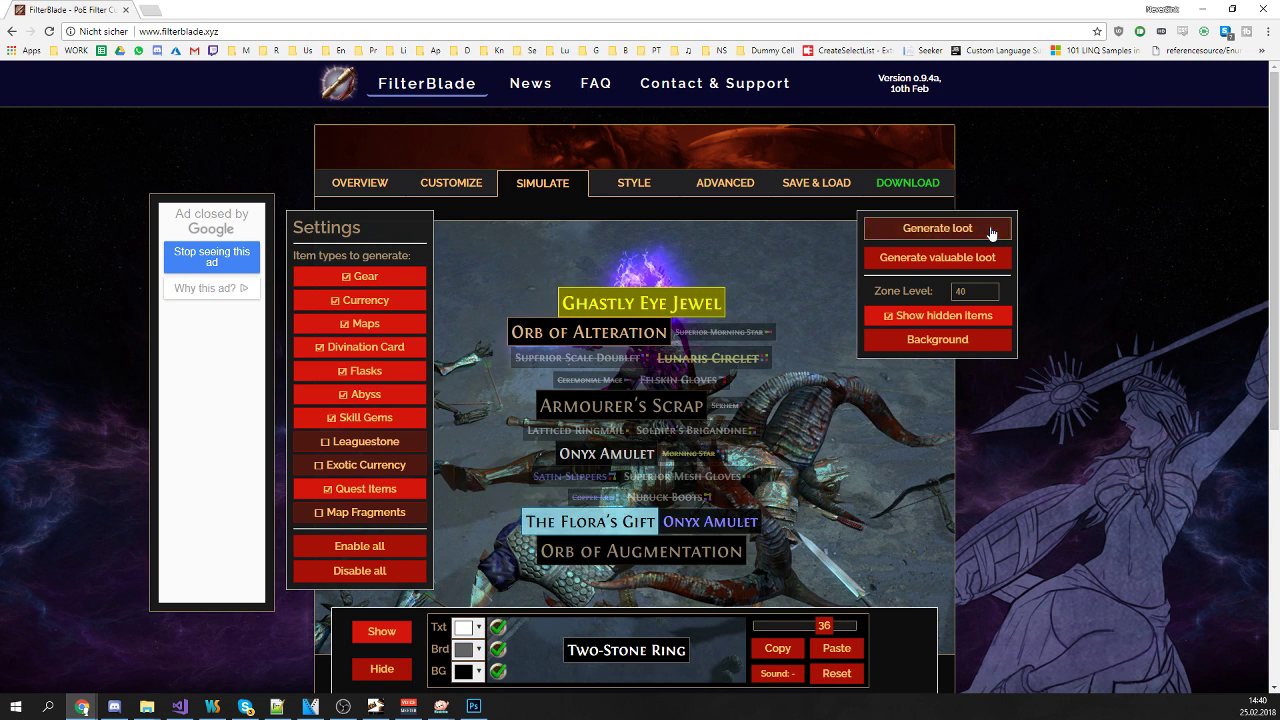
left_click(816, 183)
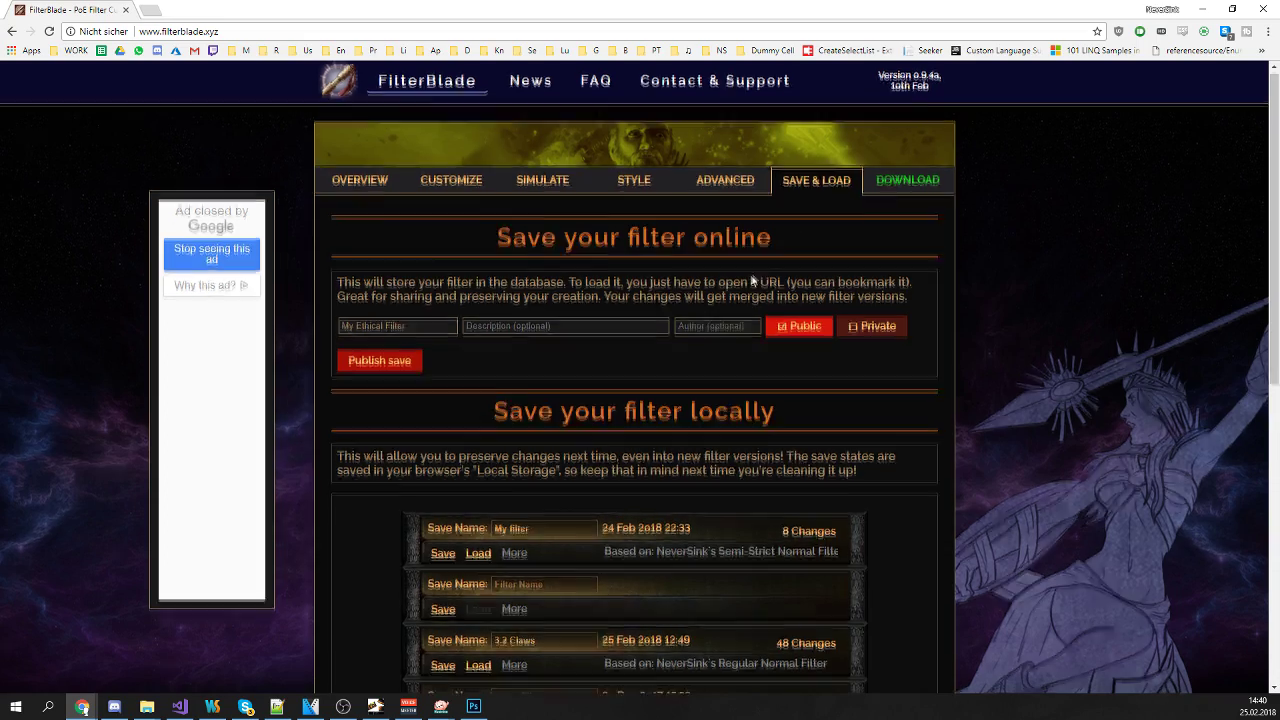
Save the filter to the first local slot as 'My Claw LEveling Filter'
scroll(640, 260, "down", 2)
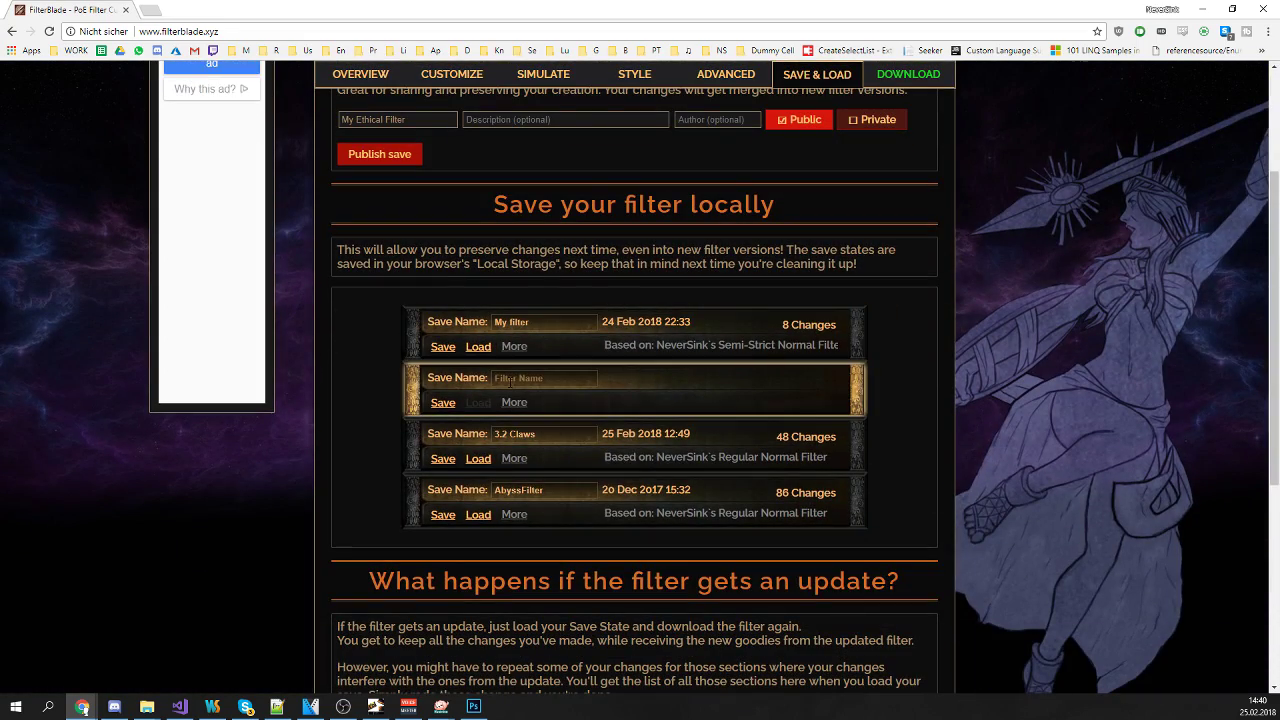
left_click_drag(535, 322, 369, 288)
type("My")
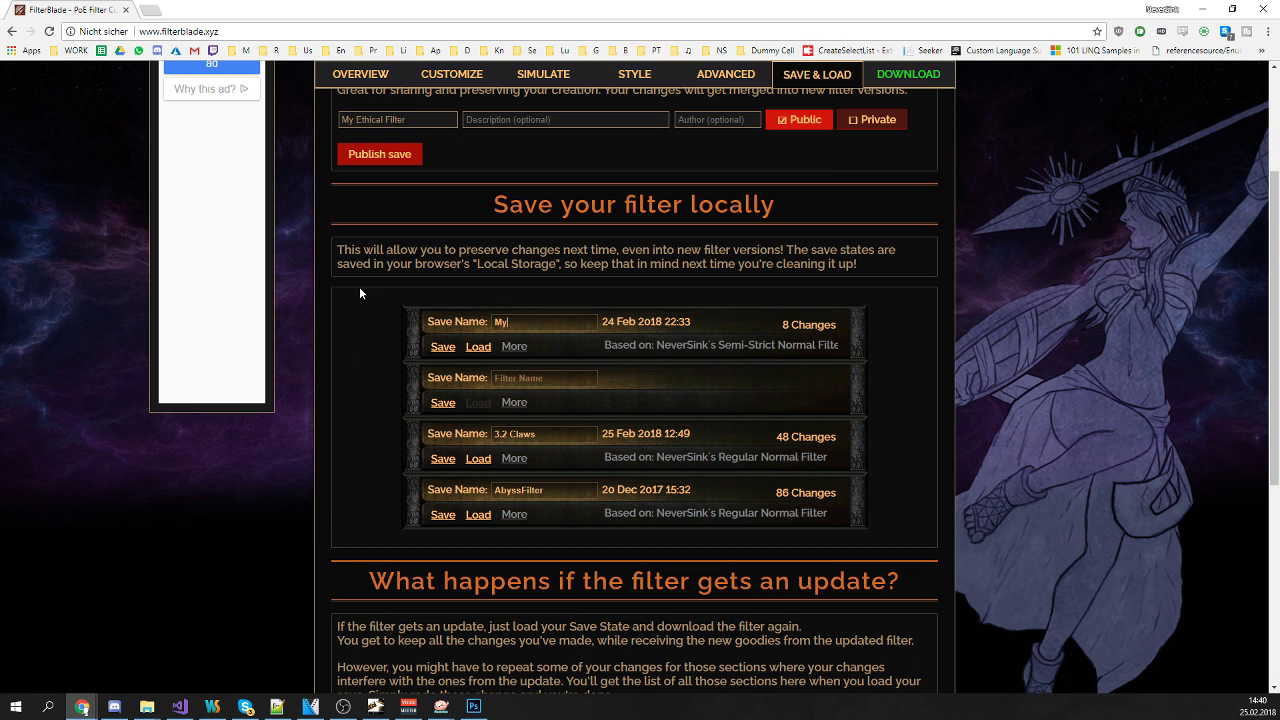
type(" Claw LEveling Filter")
left_click(442, 346)
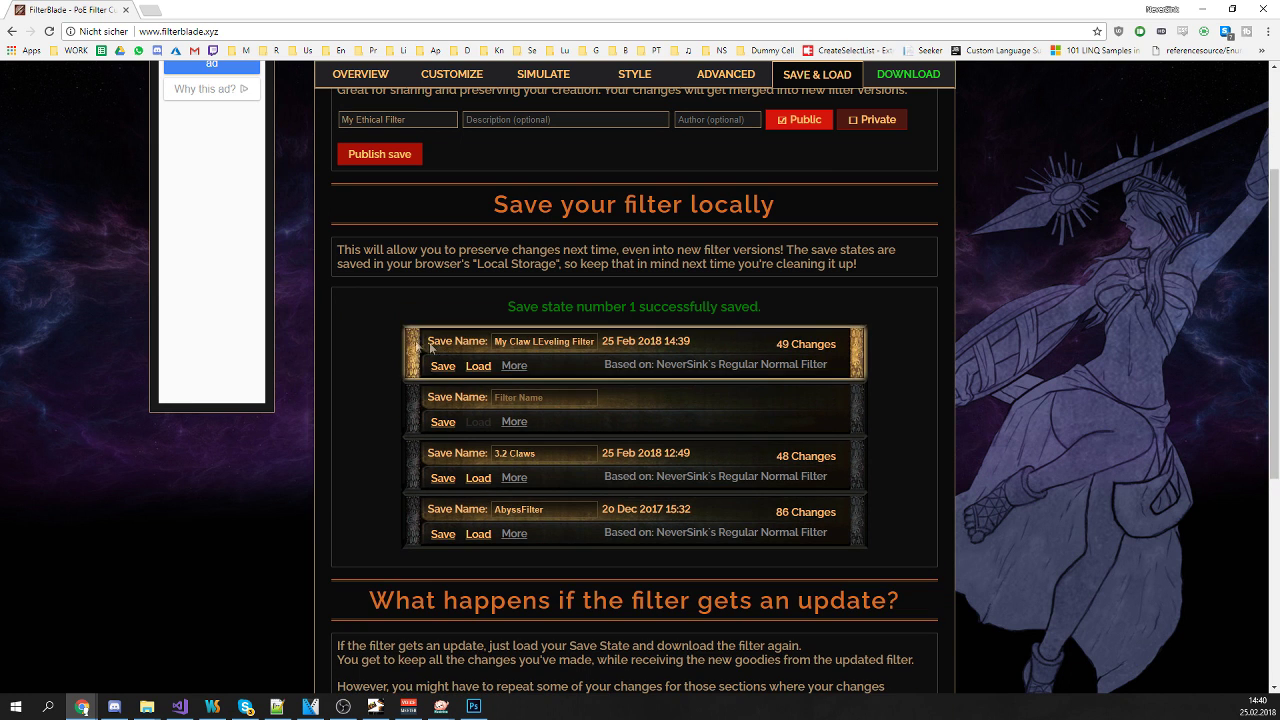
Publish the filter online as 'Claw Filter' and copy its shareable link
scroll(298, 340, "up", 2)
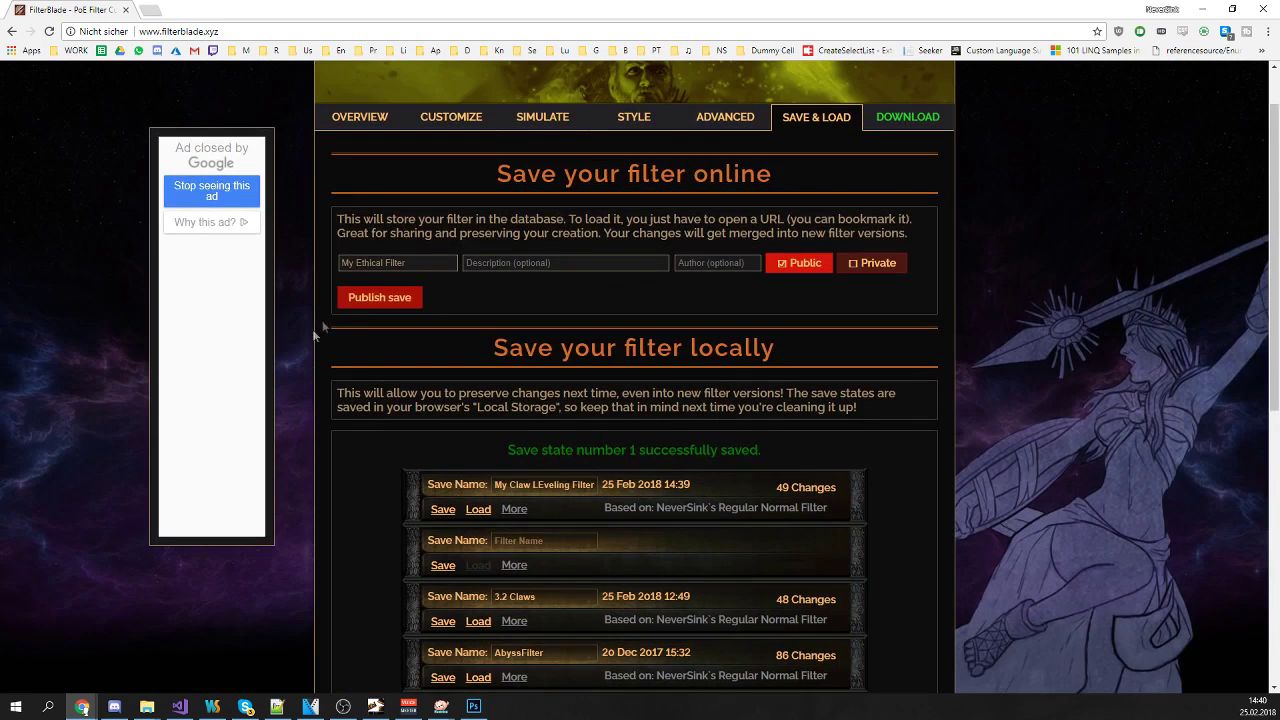
triple_click(387, 262)
type("Claw Filter")
left_click(395, 297)
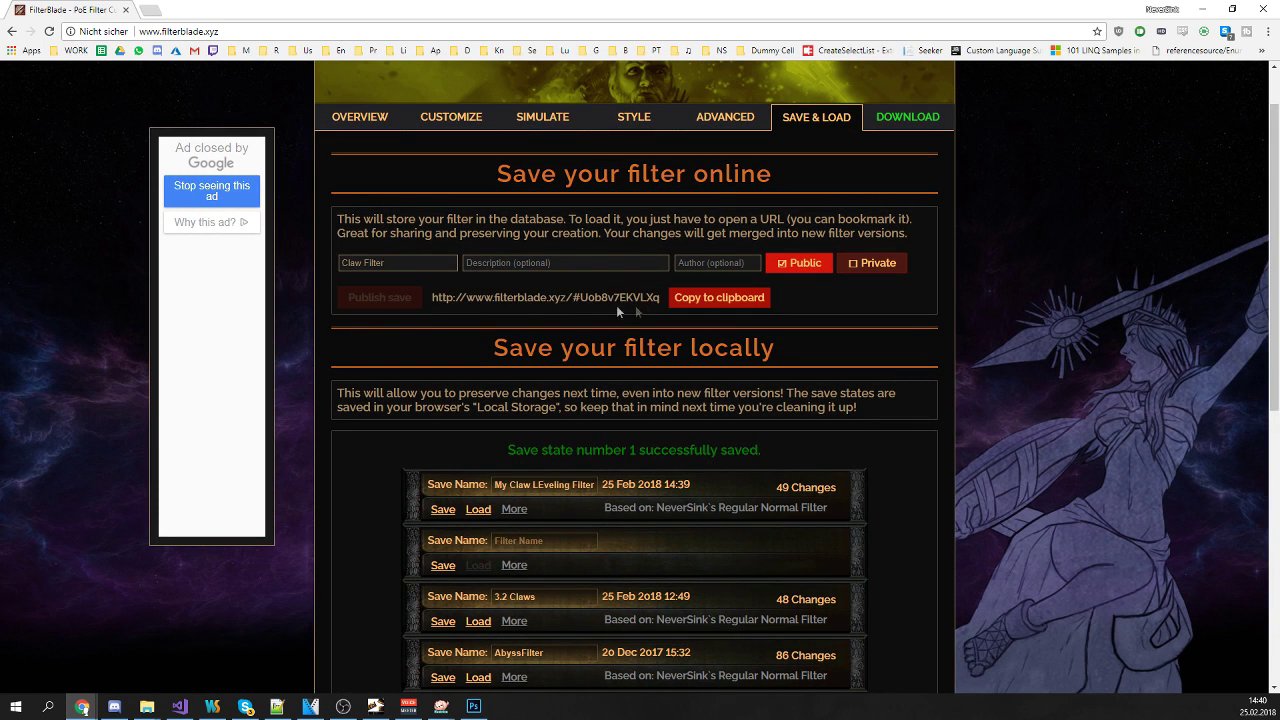
left_click(677, 298)
left_click(292, 29)
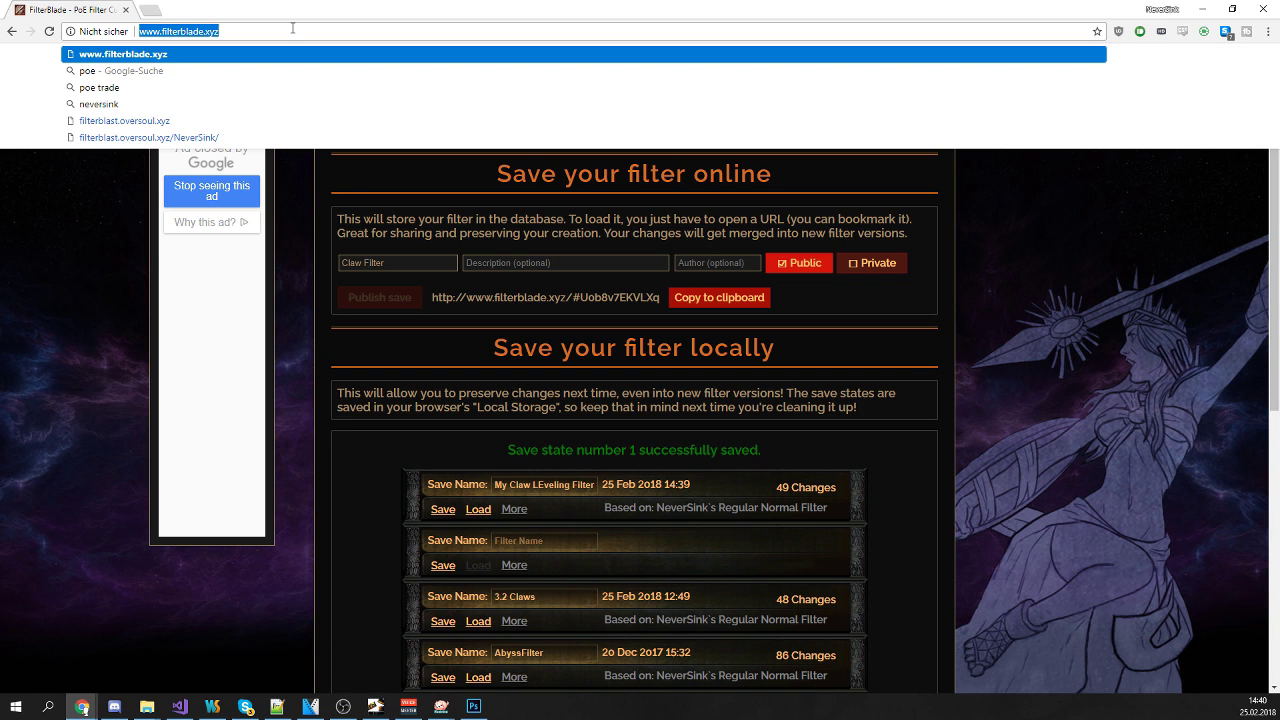
Load the published Claw Filter's shareable link by pasting it into the address bar
key("ctrl+v")
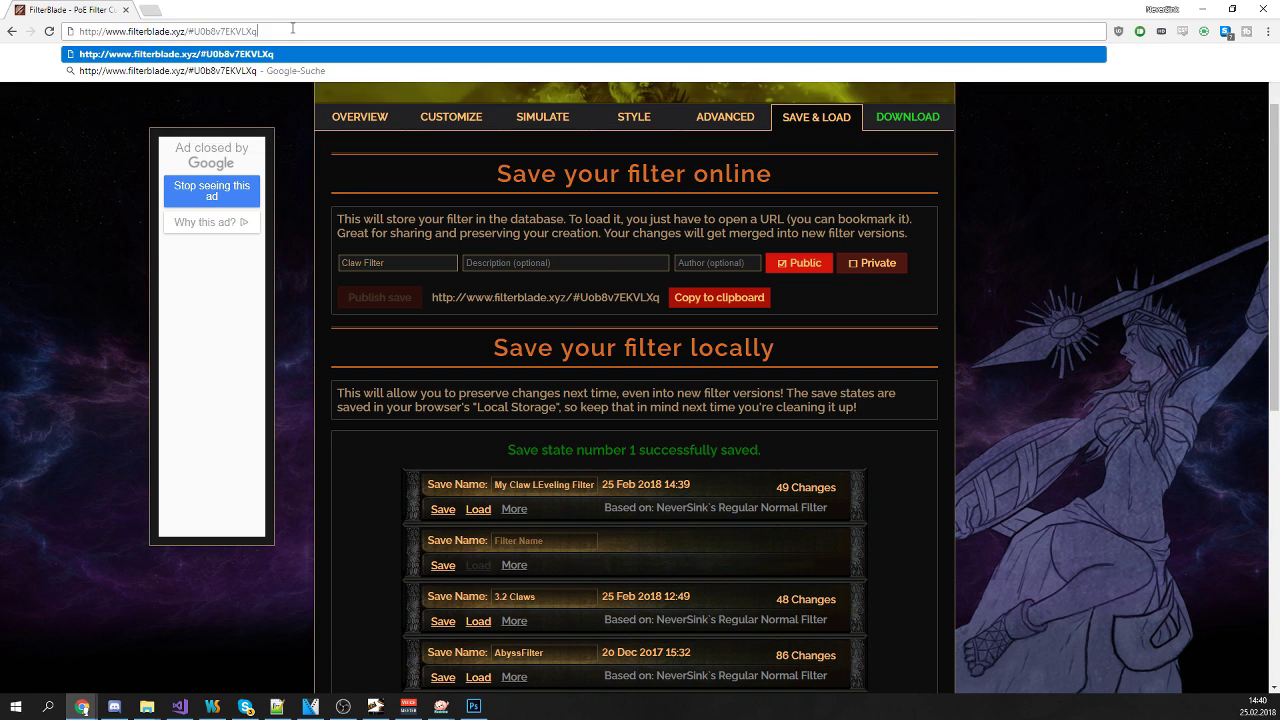
key("Return")
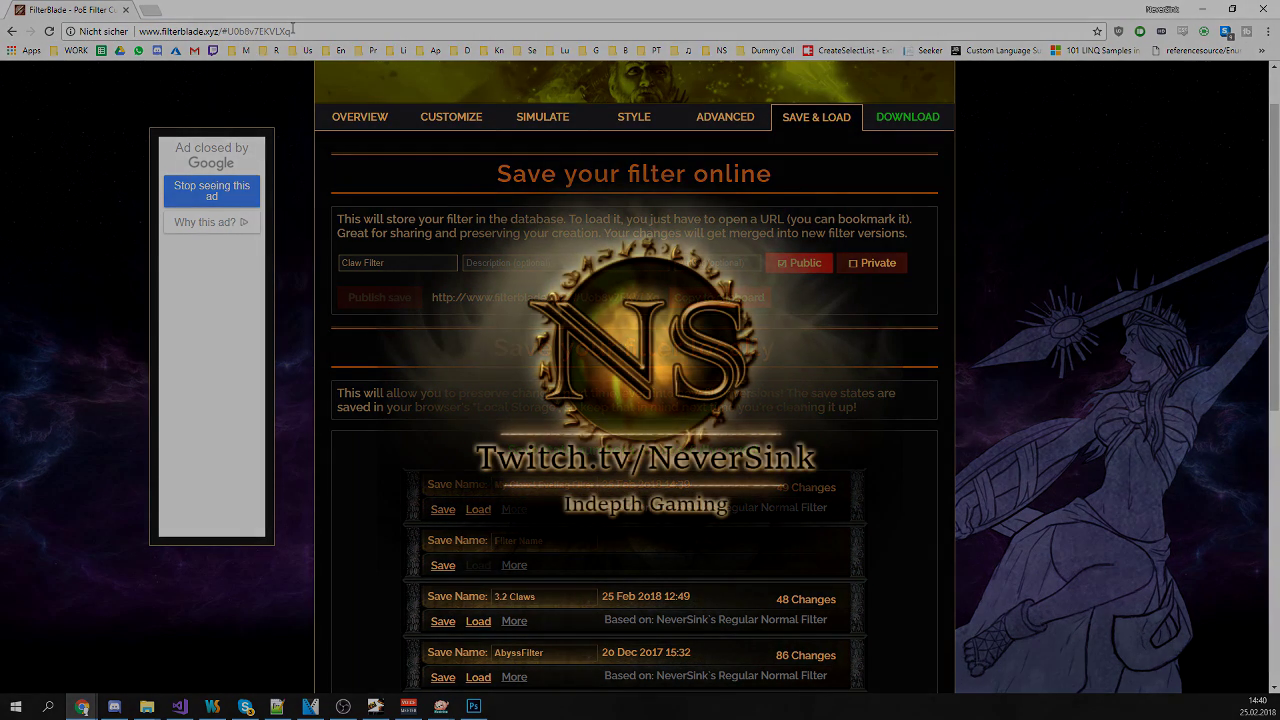